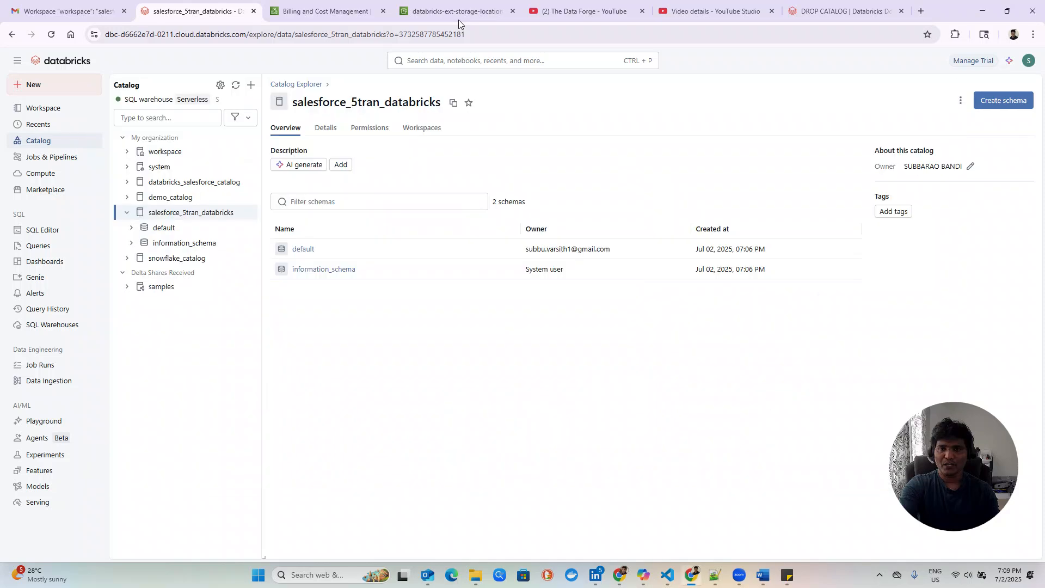
Switch to Fivetran's Destinations page and examine the free plan's monthly active rows (MAR) usage.
key("alt+Tab")
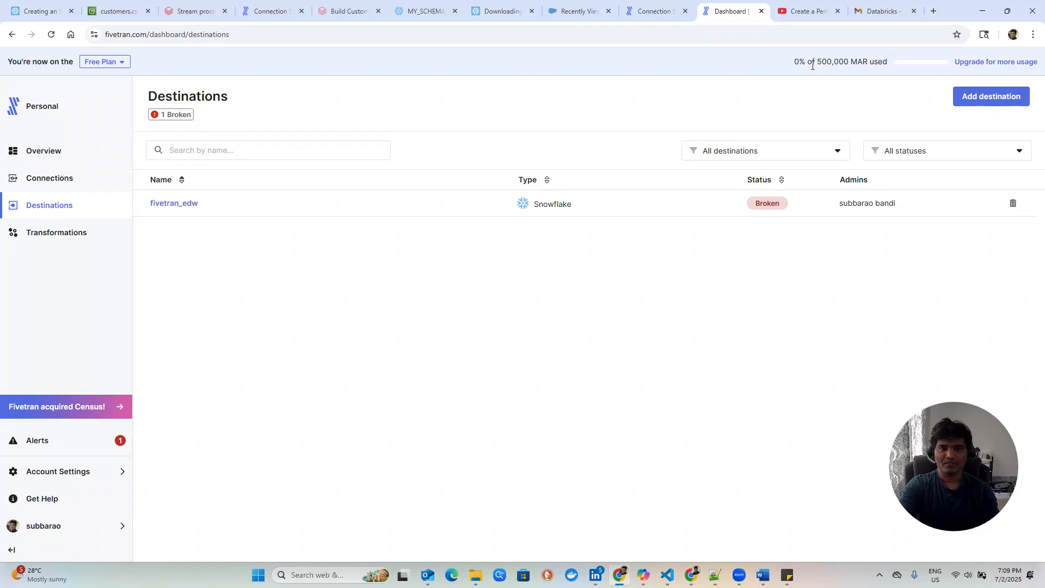
left_click_drag(815, 60, 850, 58)
left_click(444, 99)
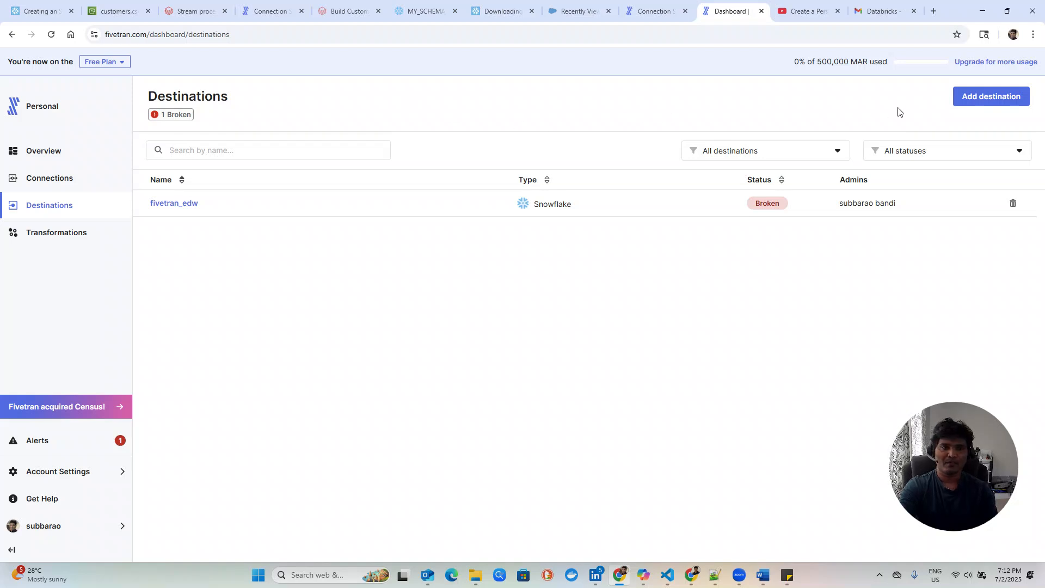
Start adding a new destination, select Databricks as its type, and choose to continue the setup on Fivetran.
left_click(982, 106)
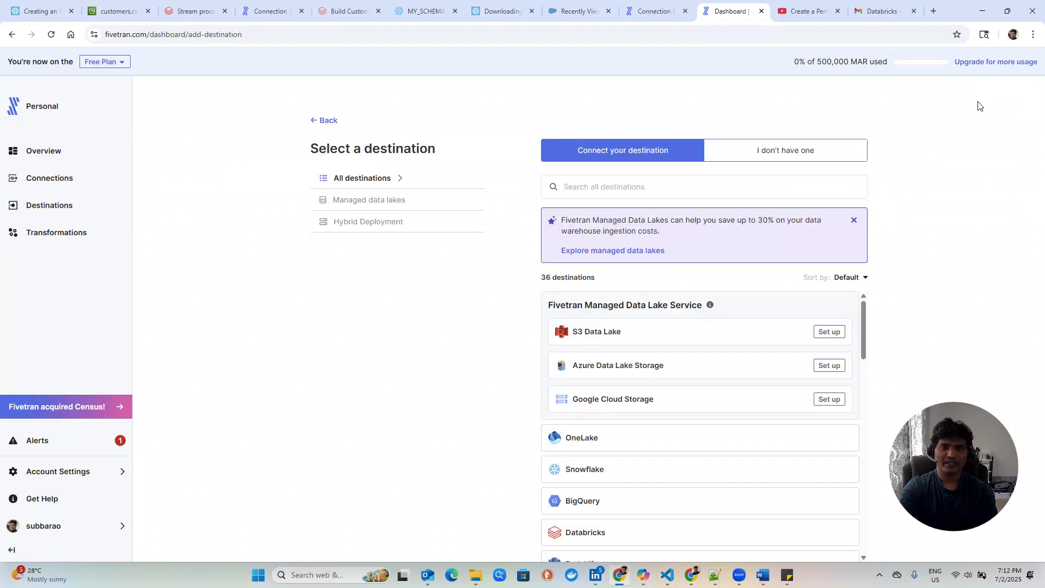
scroll(686, 365, "down", 10)
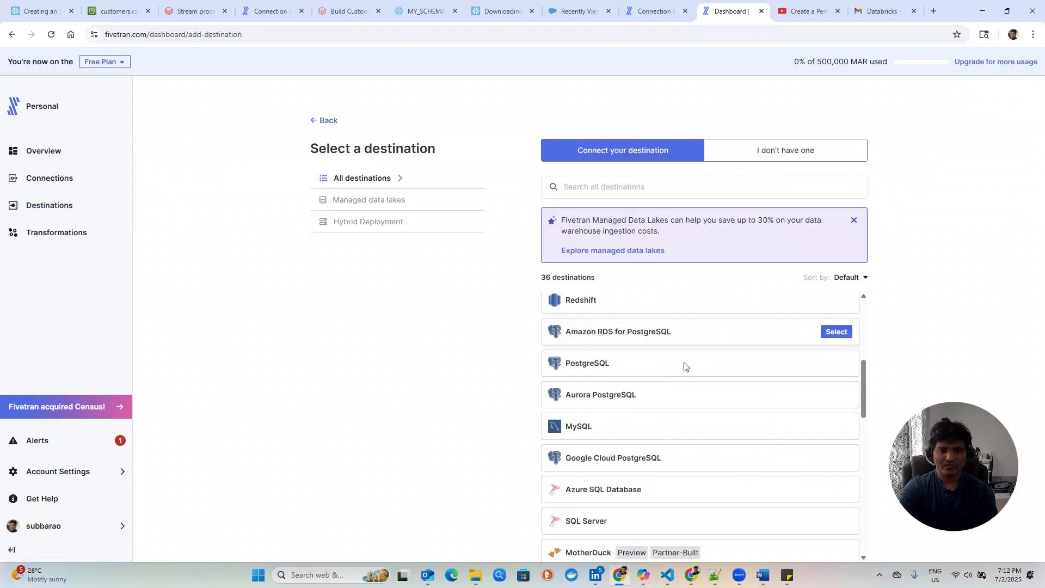
scroll(703, 374, "down", 5)
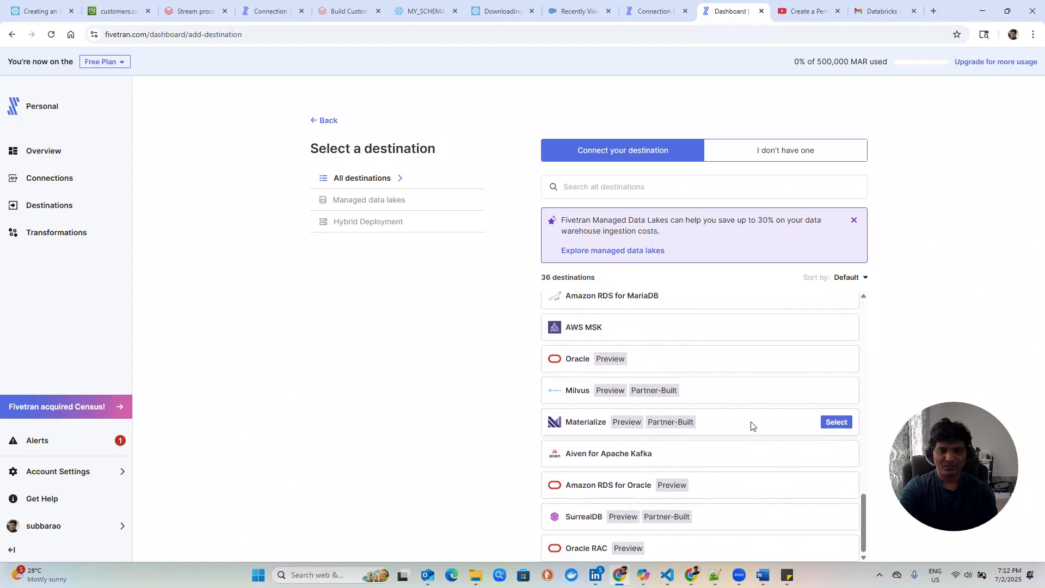
scroll(751, 424, "up", 7)
scroll(751, 425, "up", 5)
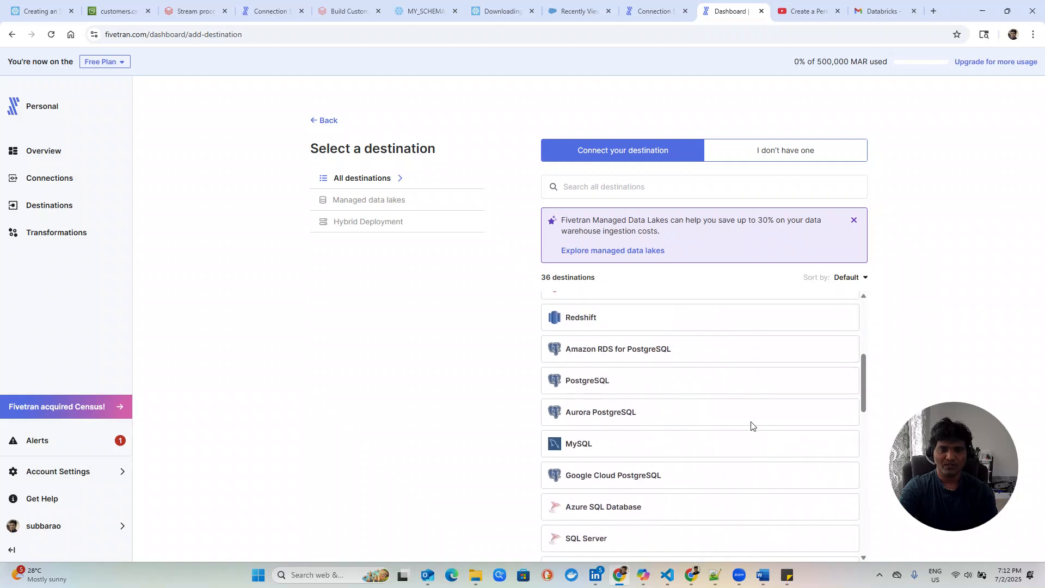
scroll(631, 412, "up", 2)
scroll(631, 412, "up", 1)
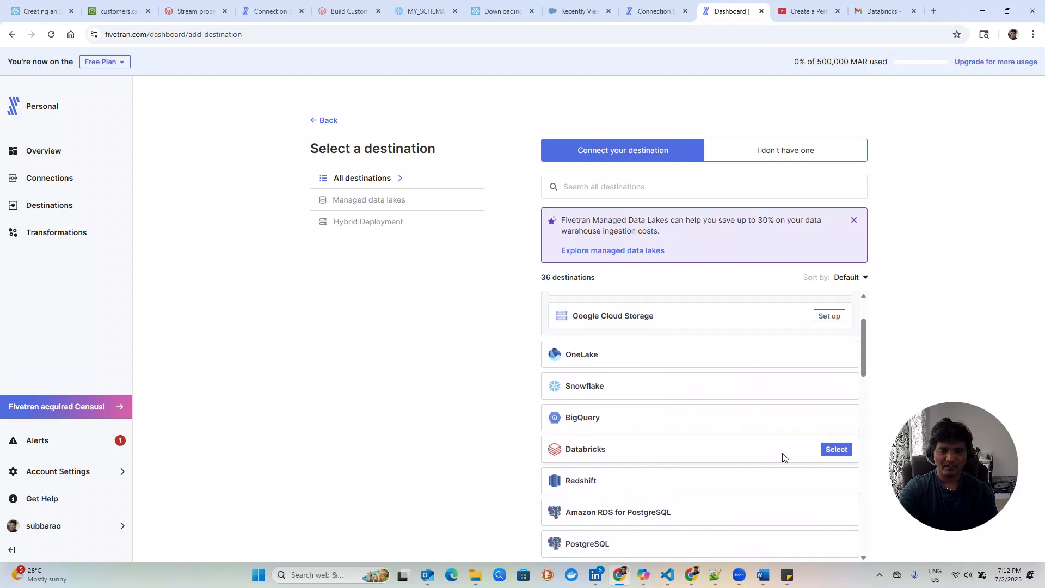
left_click(825, 455)
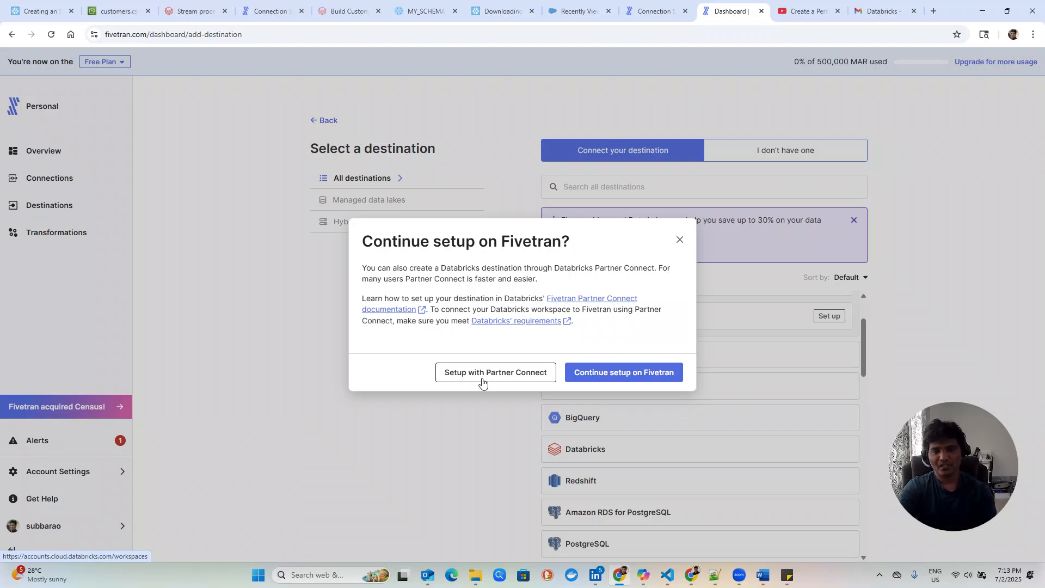
left_click(608, 376)
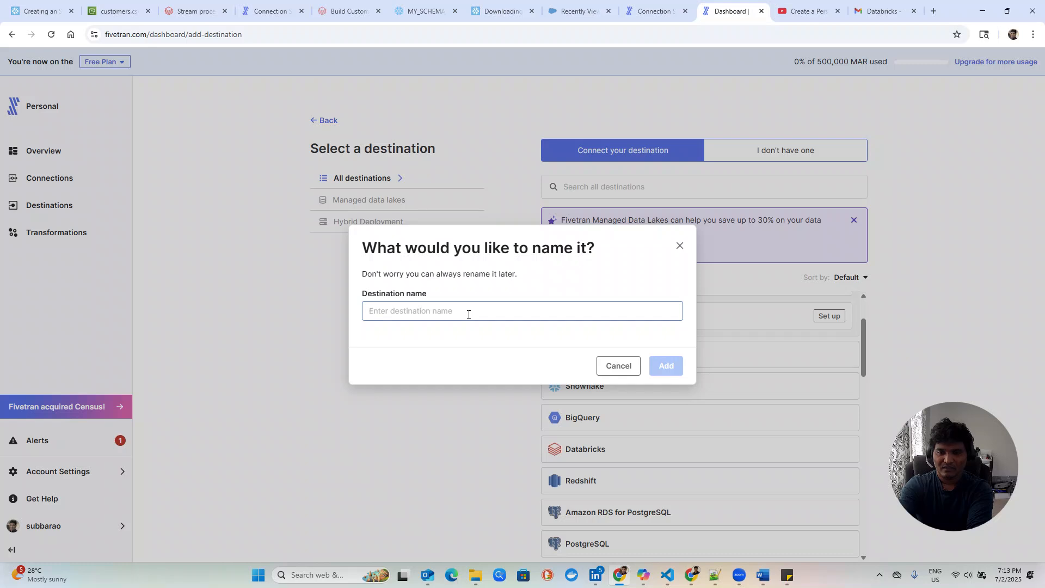
Name the new destination databricks_dest and add it.
type("databricks")
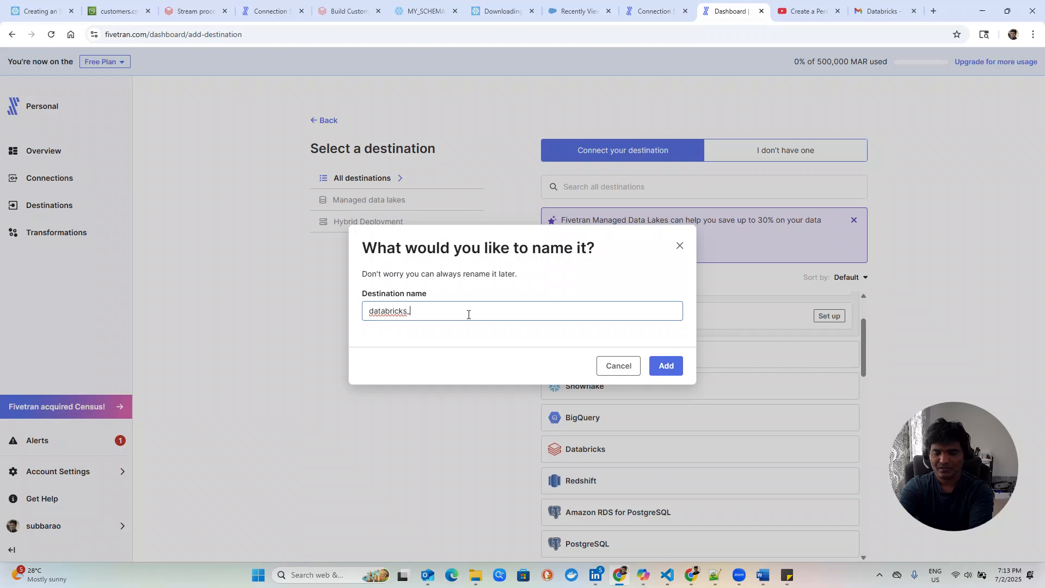
type("_dest")
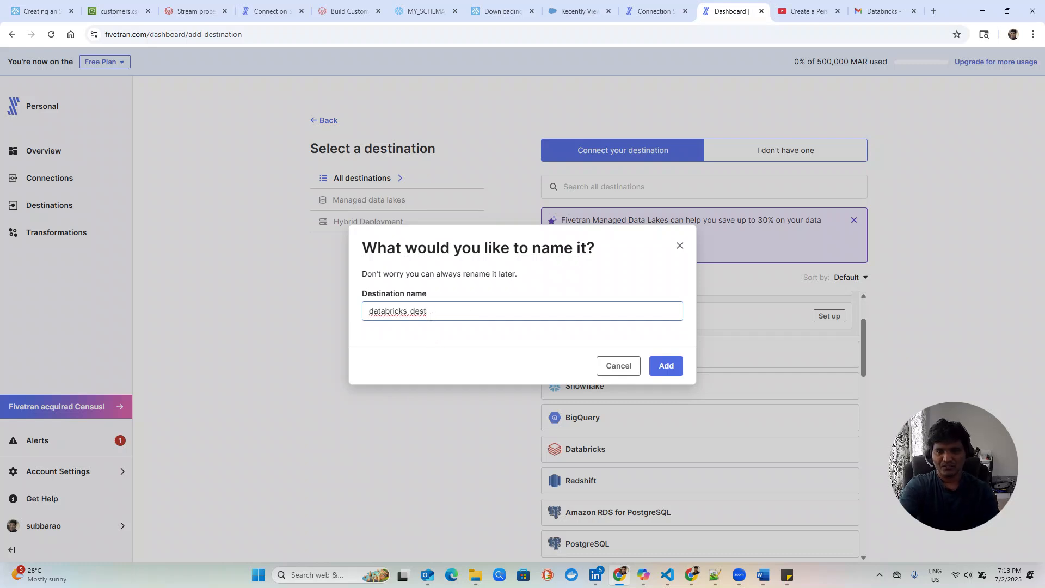
left_click_drag(429, 311, 365, 309)
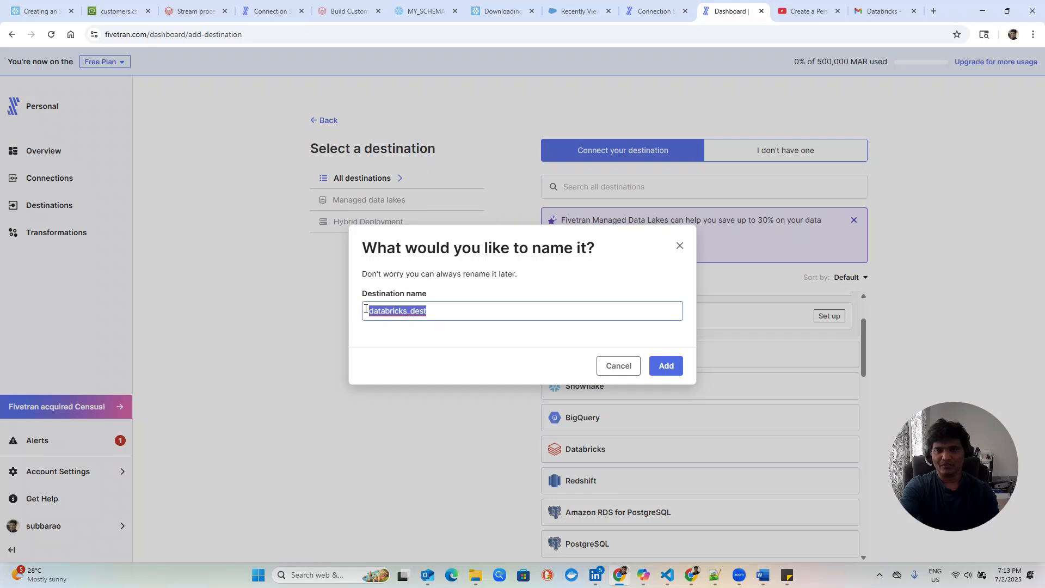
left_click(417, 337)
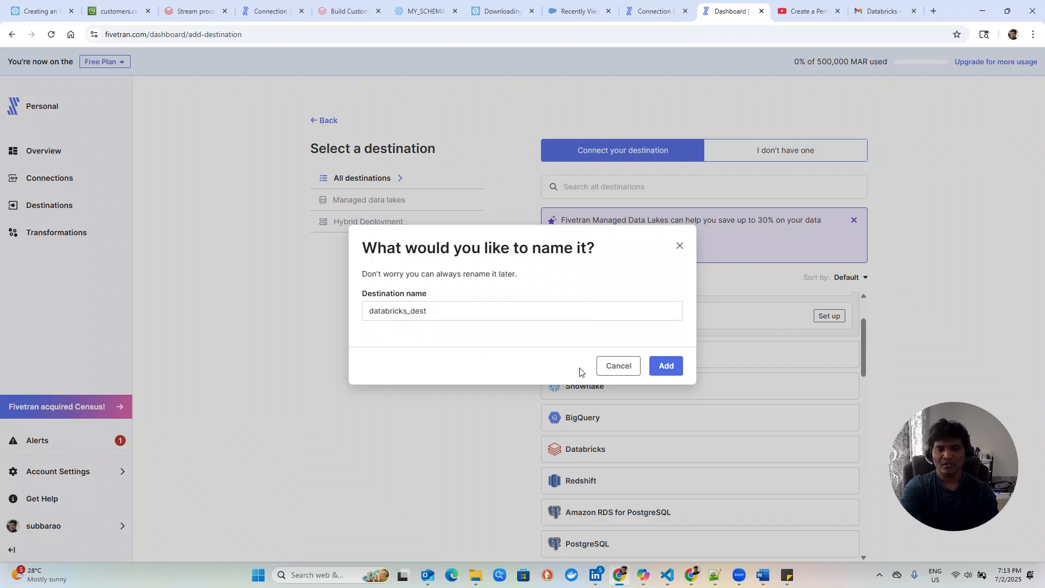
left_click(672, 373)
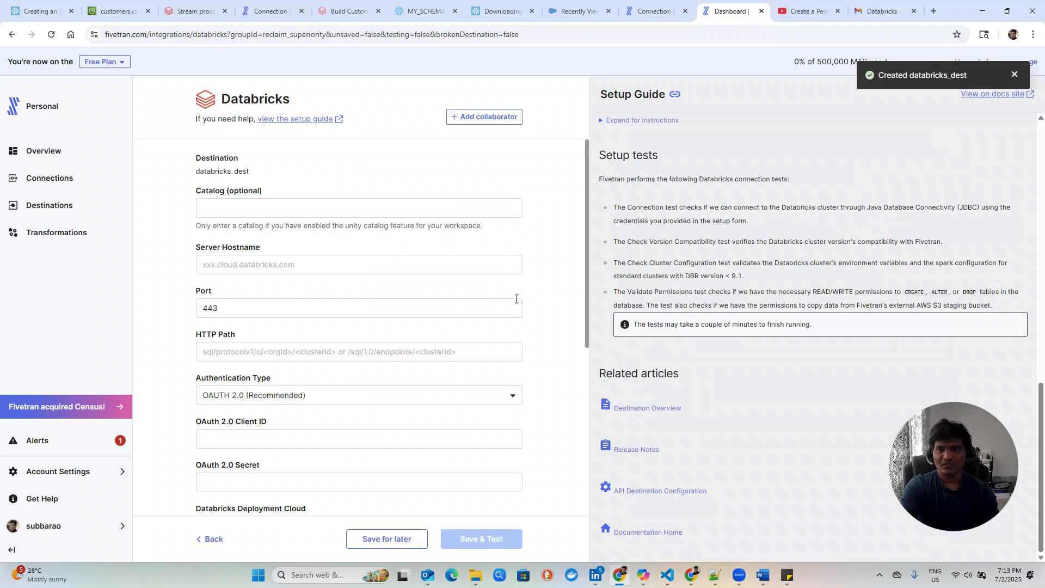
Switch to Databricks and copy the full name of the salesforce_5tran_databricks catalog.
left_click(289, 207)
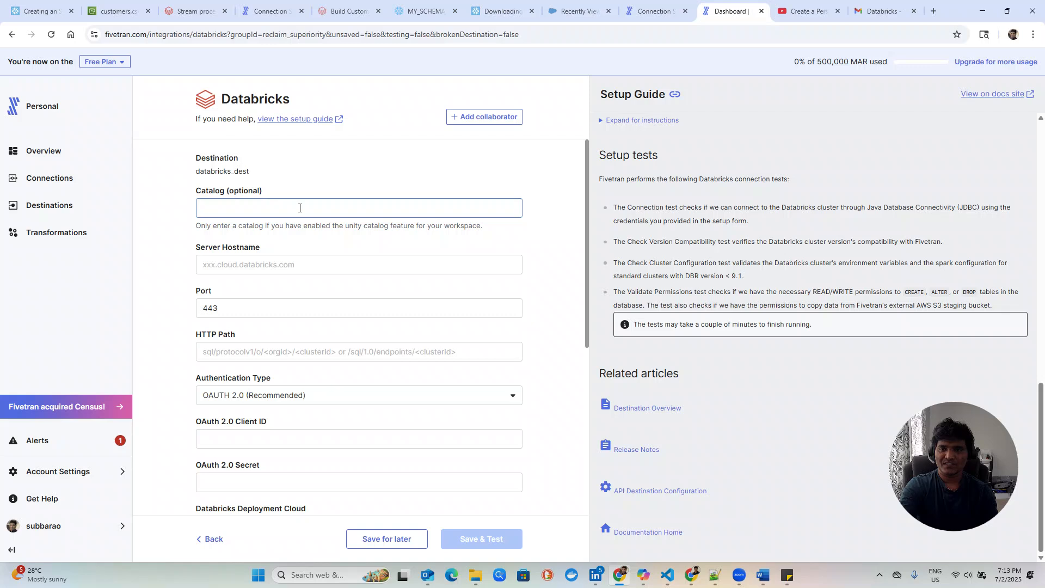
key("alt+Tab")
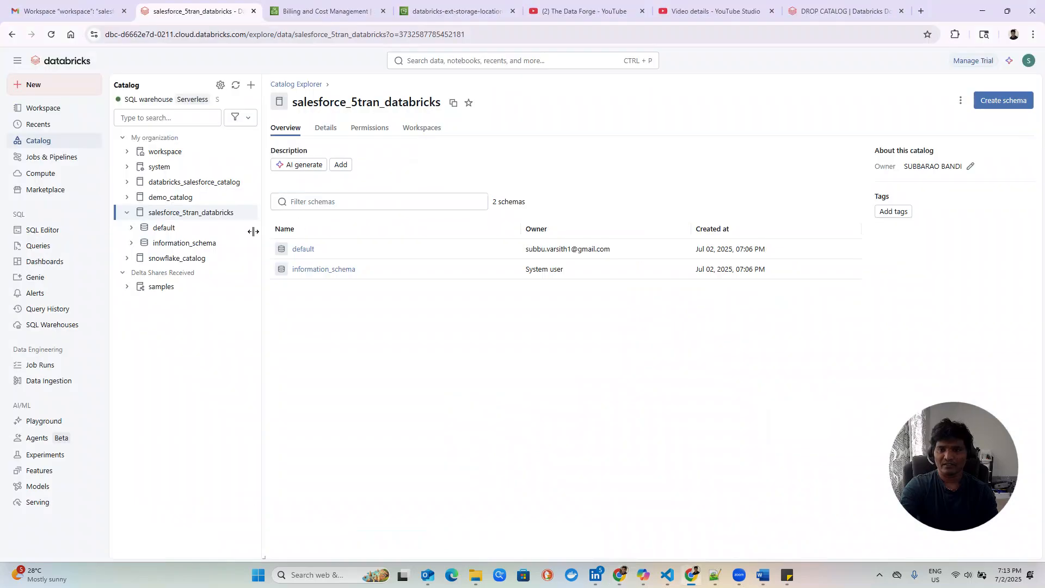
left_click(181, 217)
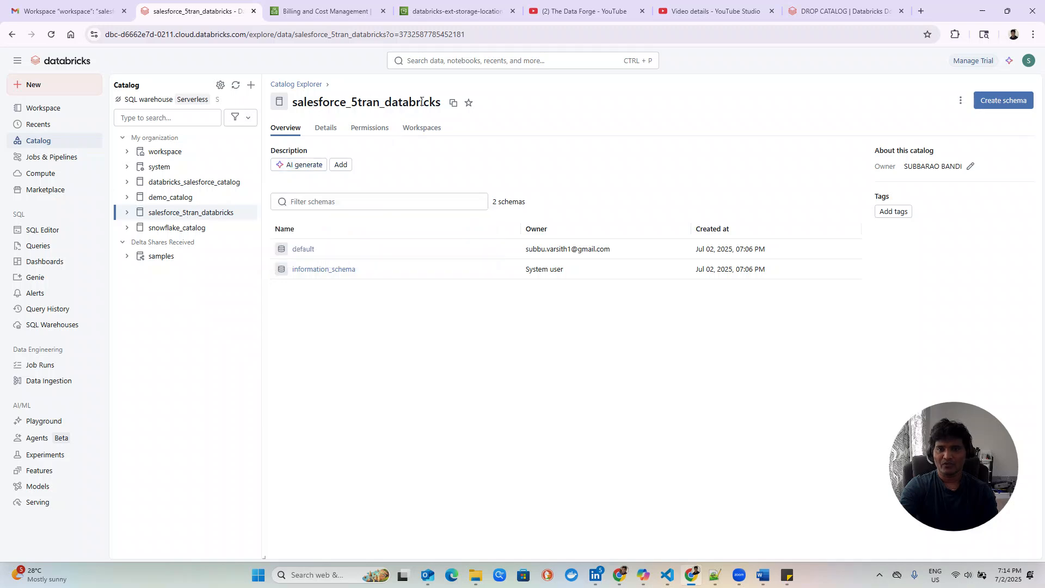
left_click_drag(441, 101, 319, 111)
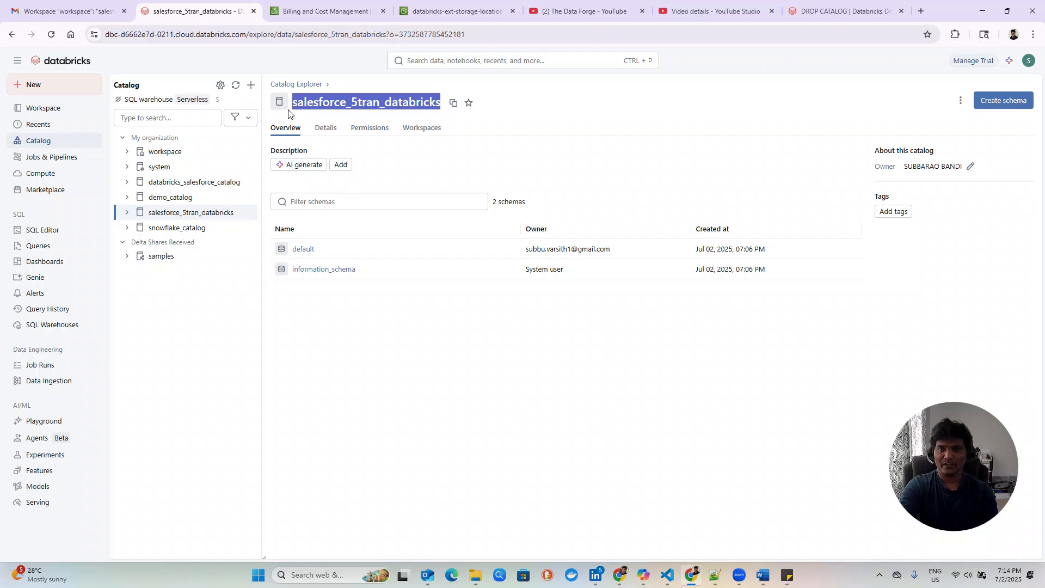
left_click(321, 107)
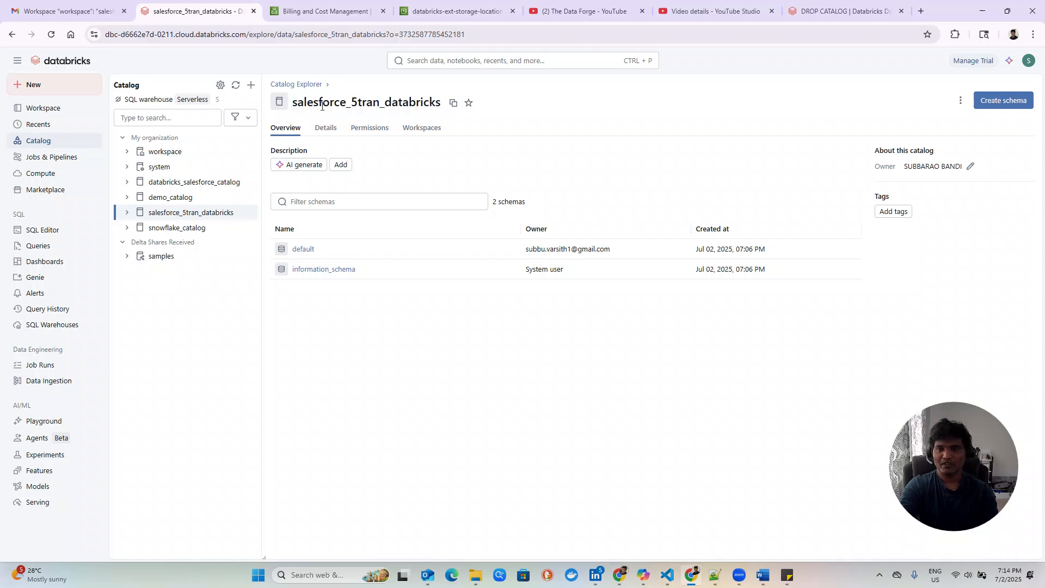
left_click_drag(351, 102, 440, 102)
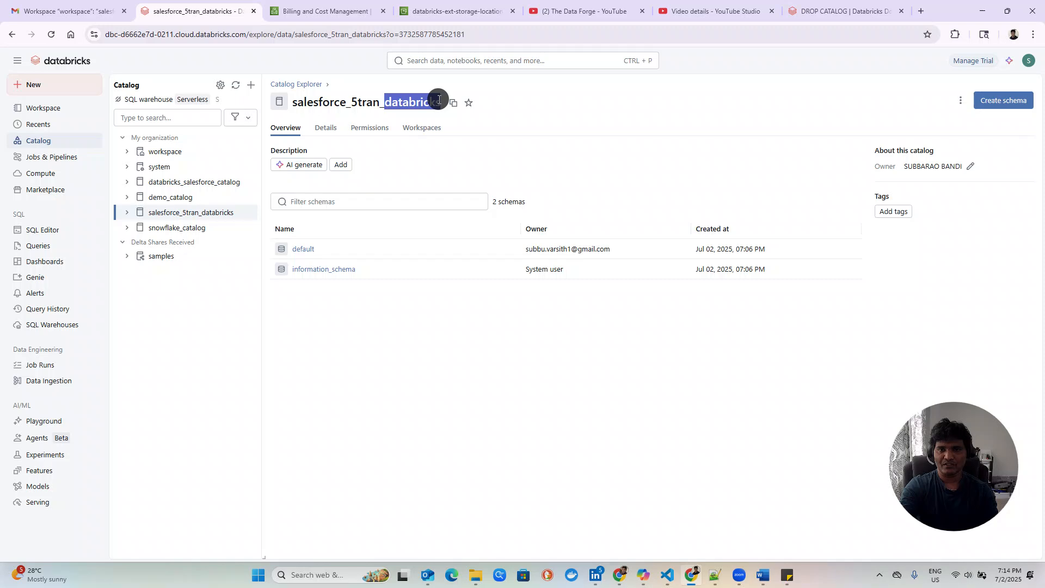
left_click(296, 105)
left_click_drag(296, 104, 346, 104)
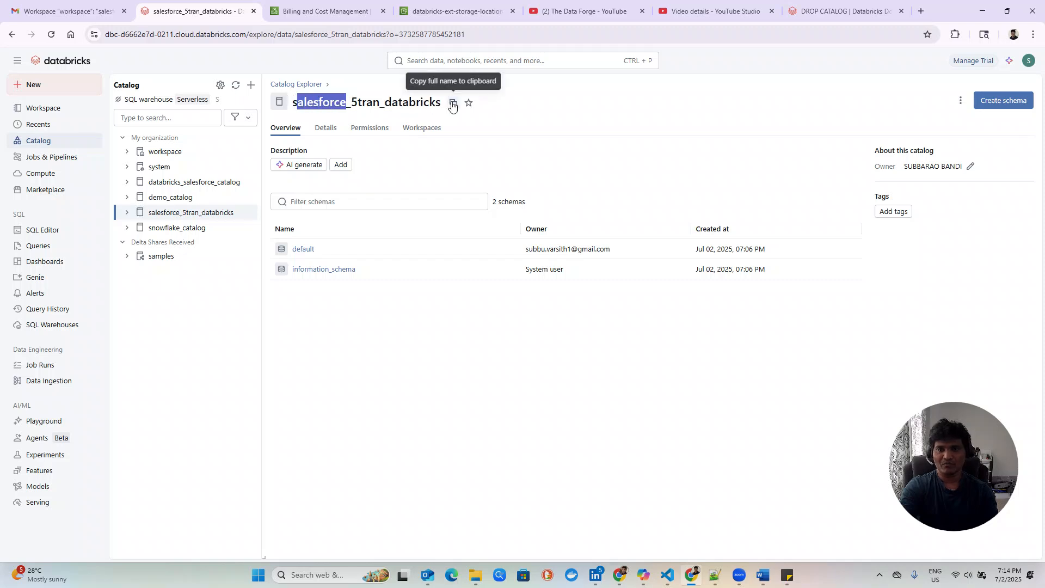
left_click(452, 104)
Return to Fivetran and paste salesforce_5tran_databricks as the destination's catalog.
key("alt+Tab")
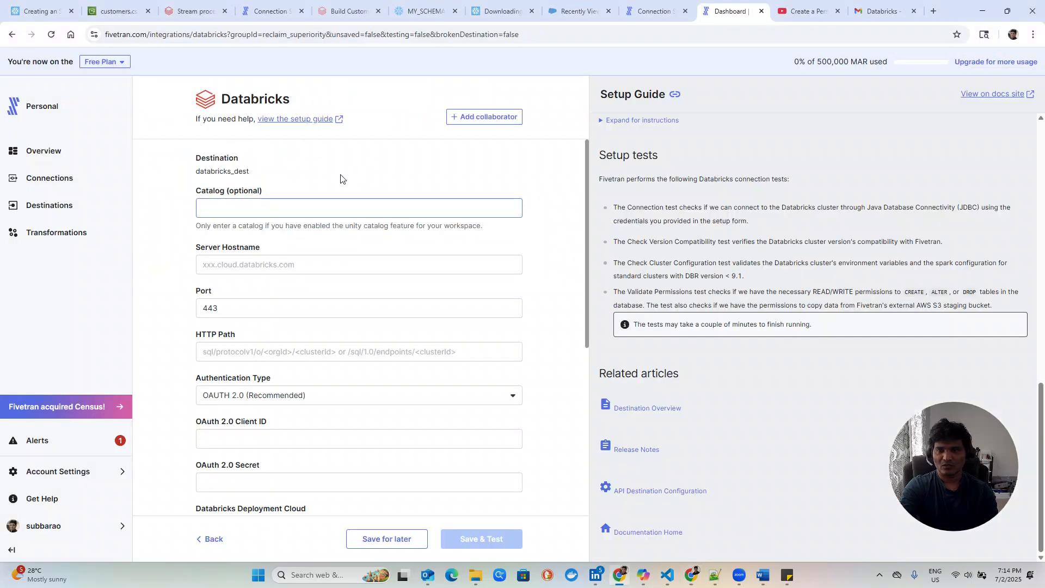
left_click(300, 210)
key("ctrl+v")
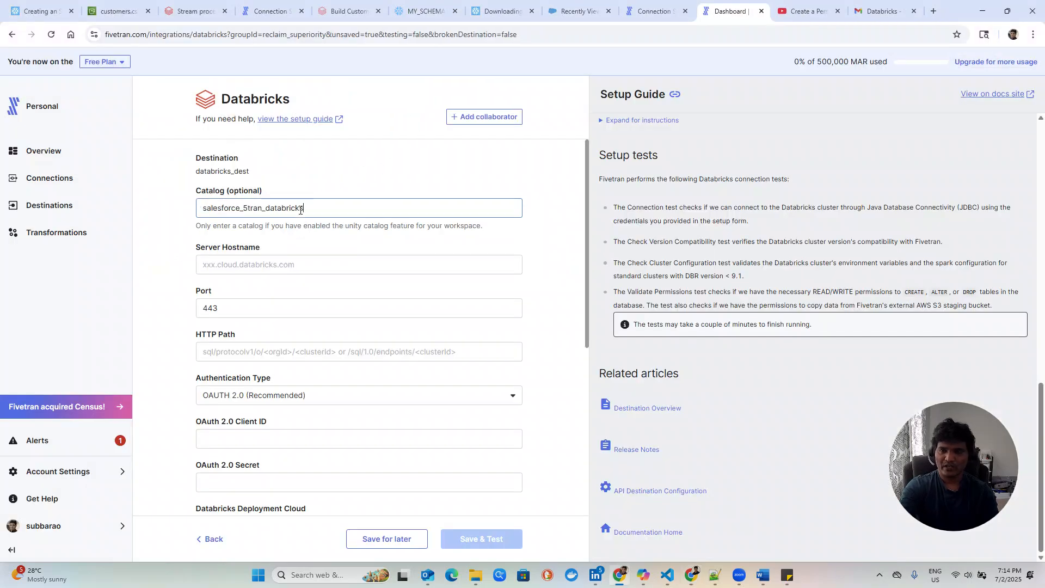
left_click(286, 268)
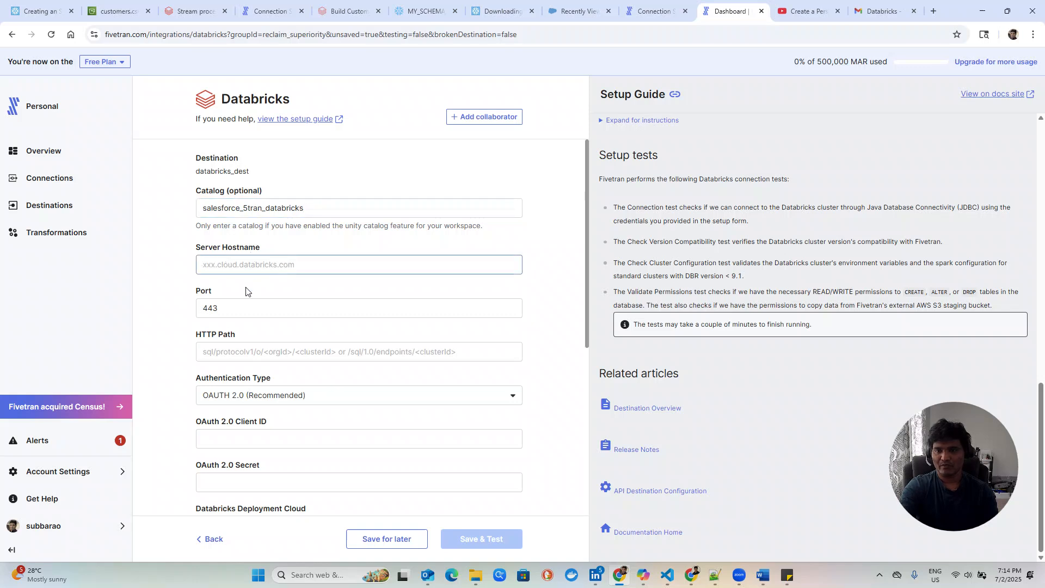
left_click_drag(226, 312, 203, 308)
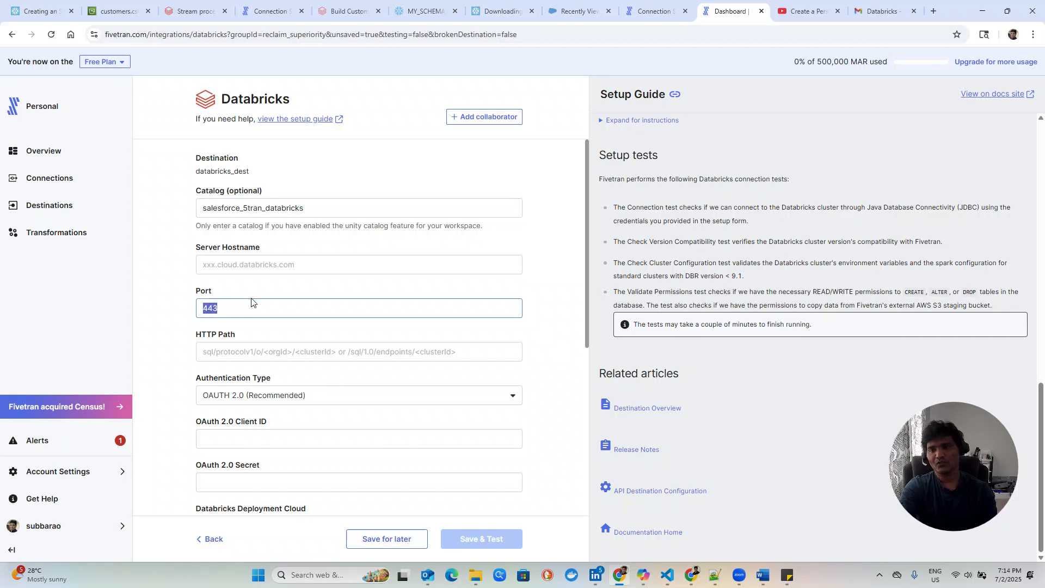
left_click(234, 305)
left_click(235, 266)
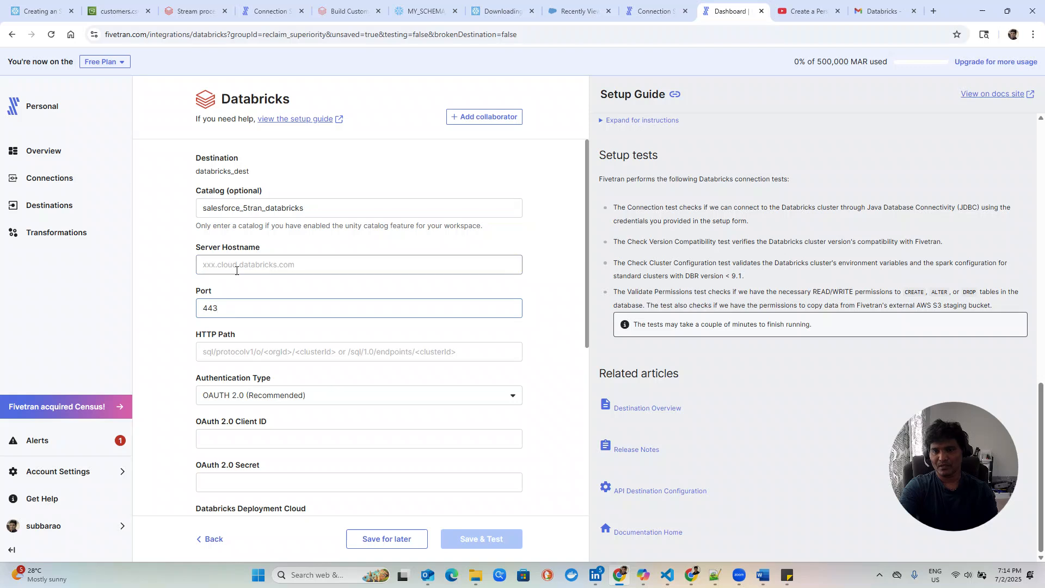
left_click(231, 353)
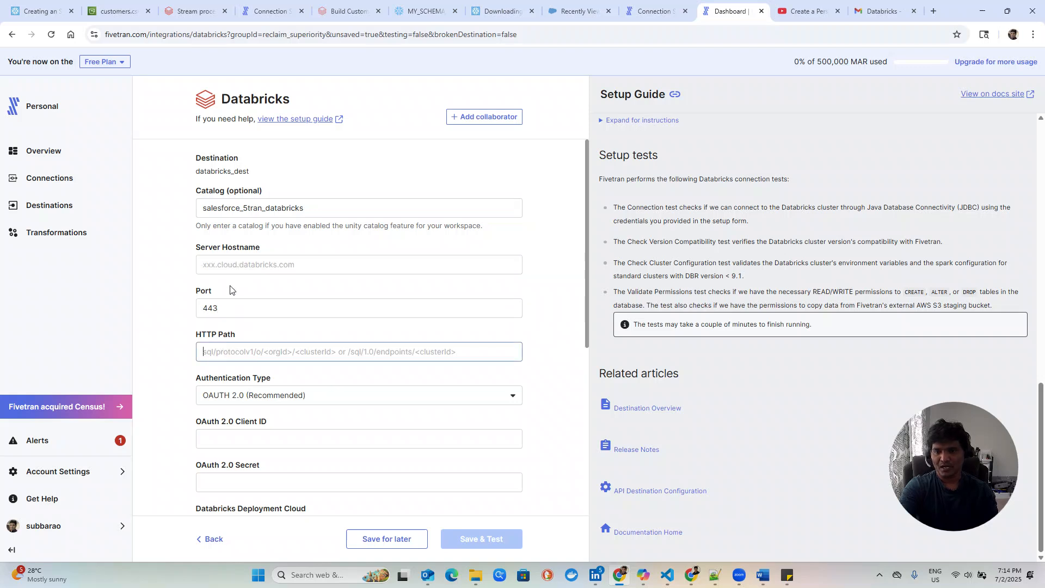
Copy the server hostname from the SQL warehouse's connection details in Databricks, then return to the Server Hostname field in Fivetran.
left_click(221, 264)
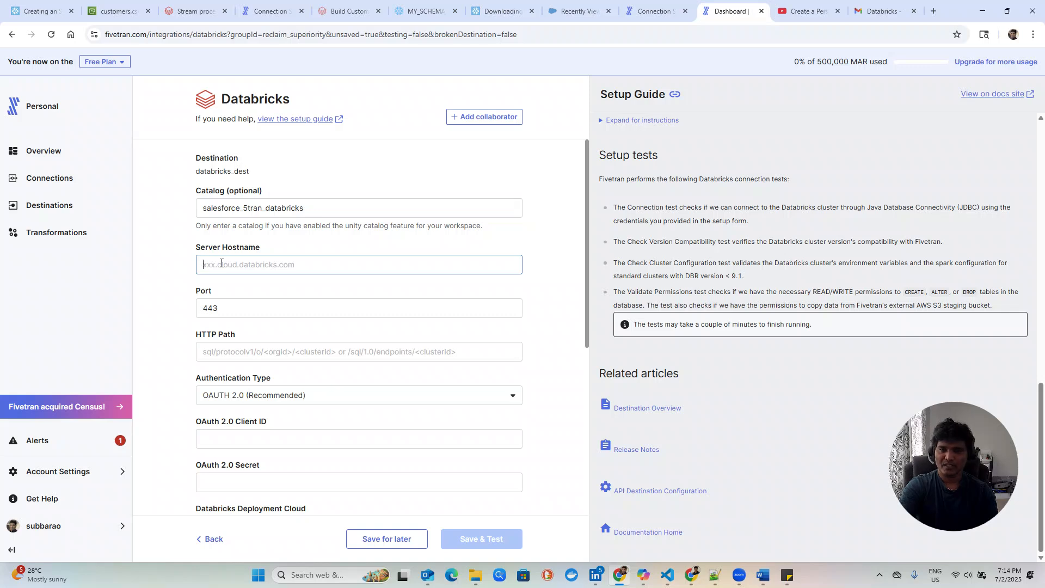
key("alt+Tab")
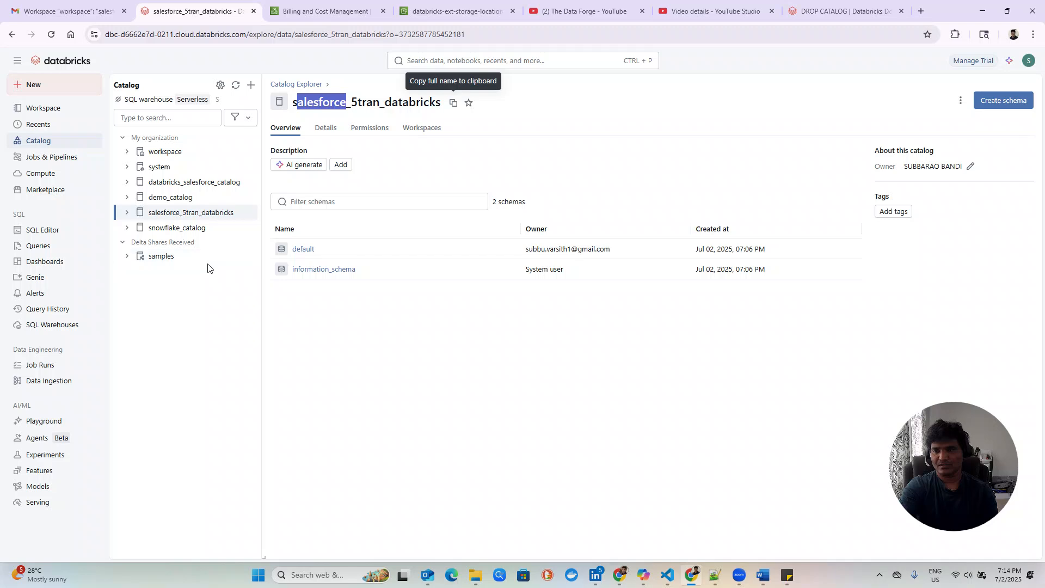
left_click(42, 173)
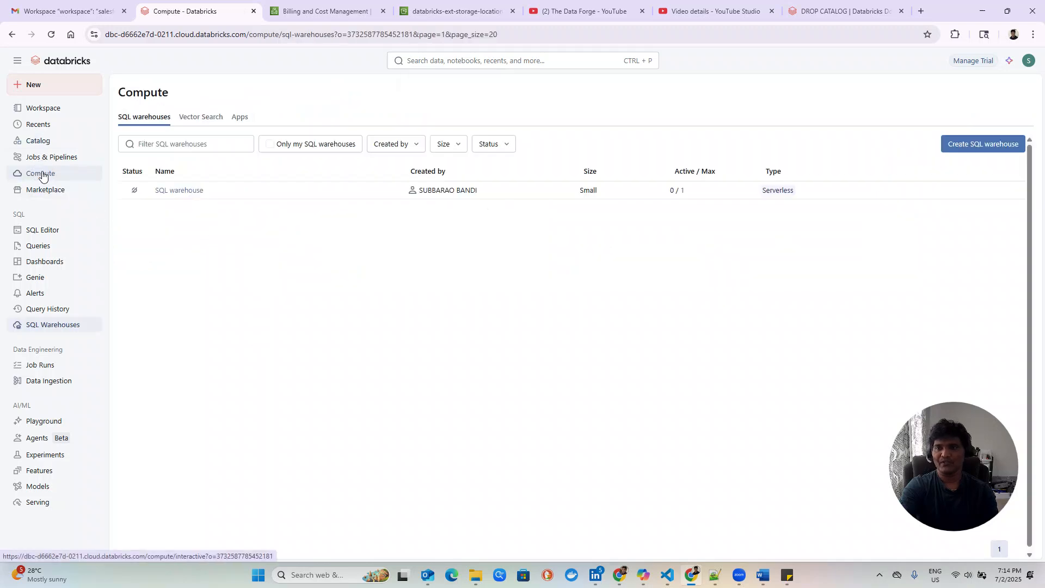
left_click(178, 192)
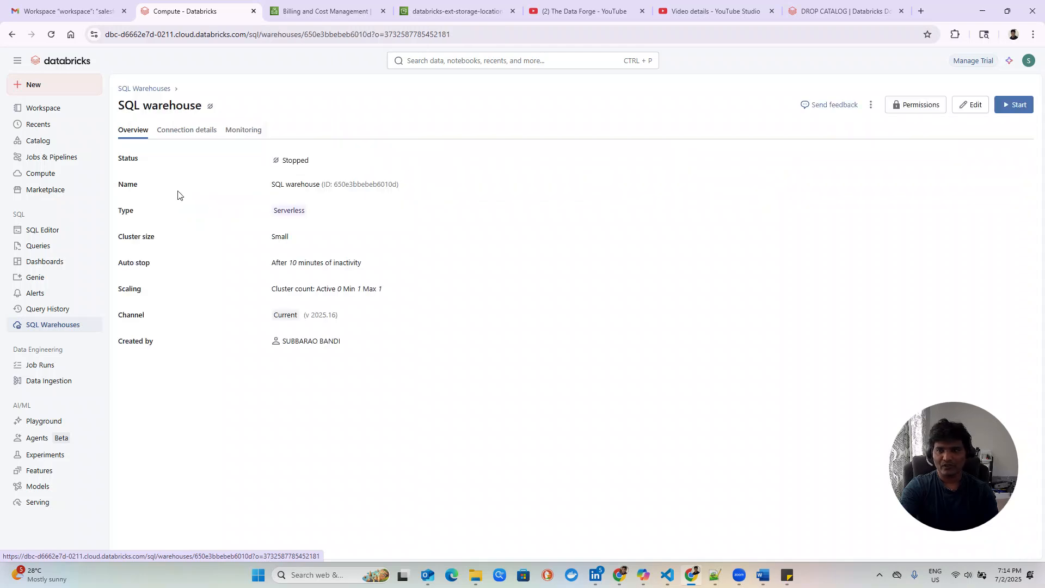
left_click(187, 132)
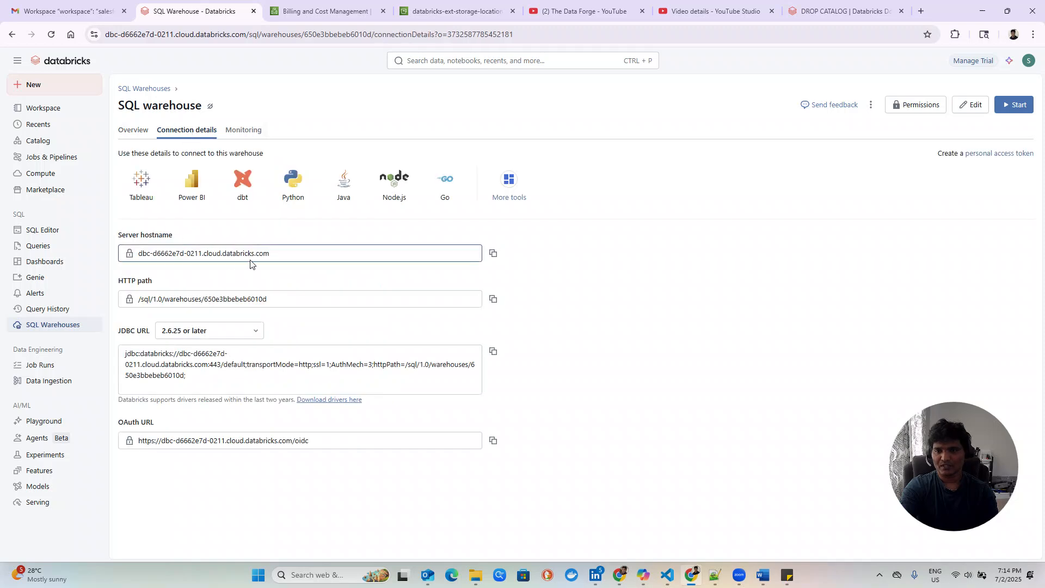
left_click_drag(279, 252, 138, 256)
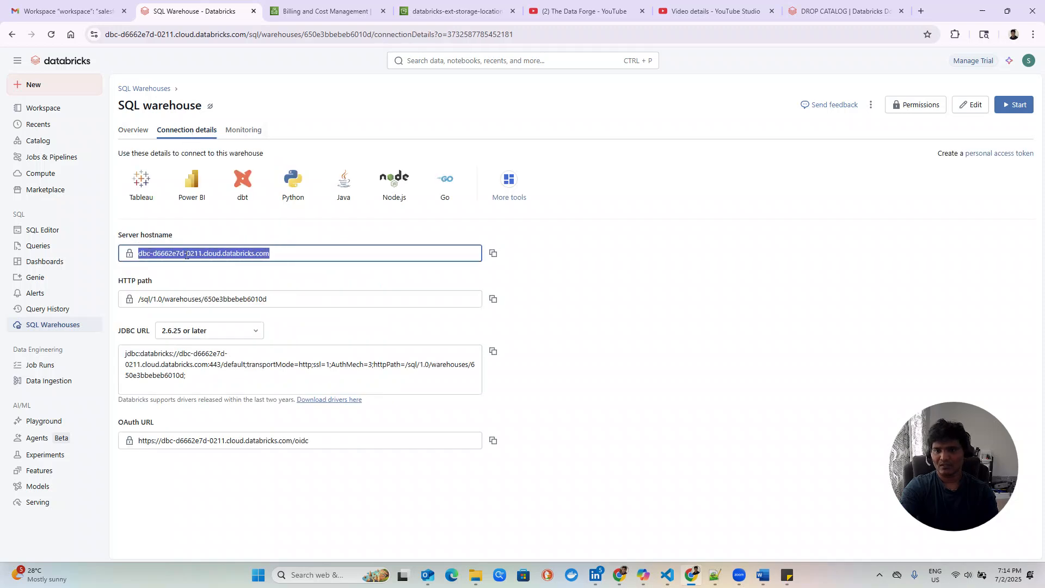
left_click(493, 254)
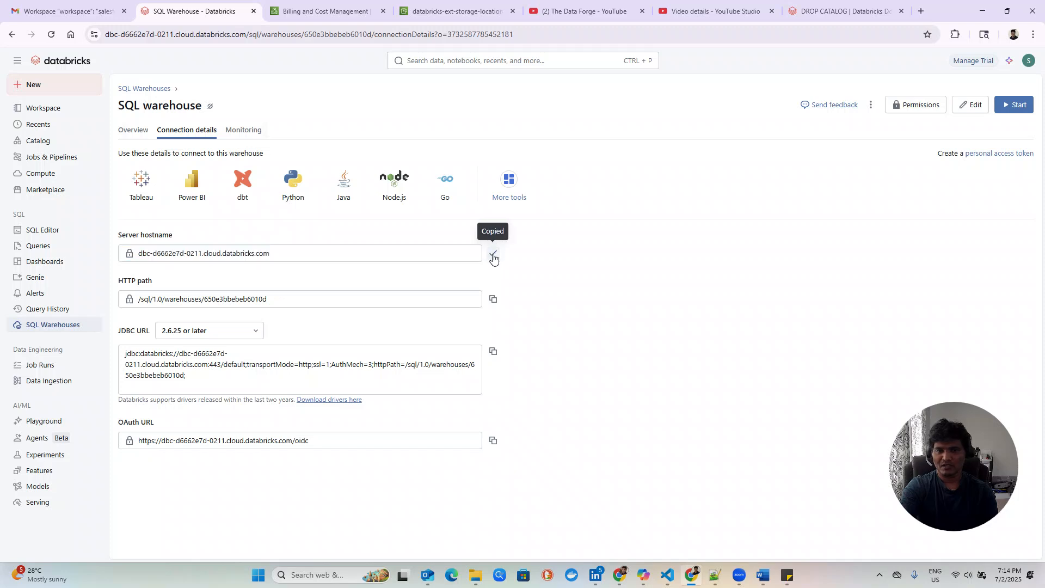
key("alt+Tab")
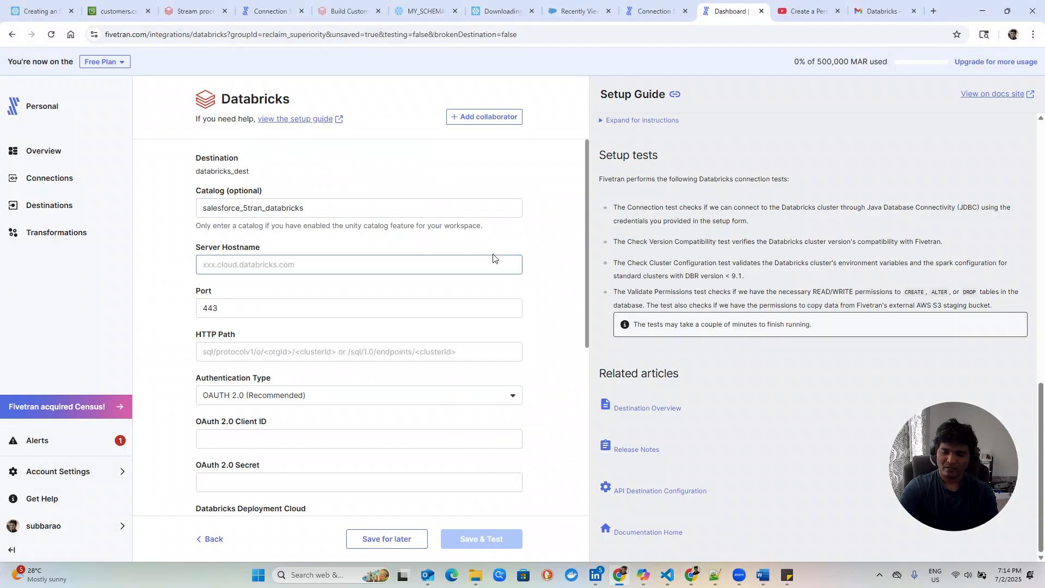
Paste dbc-d6662e7d-0211.cloud.databricks.com as the server hostname, and copy the SQL warehouse's HTTP path from Databricks into Fivetran's HTTP Path field.
key("ctrl+v")
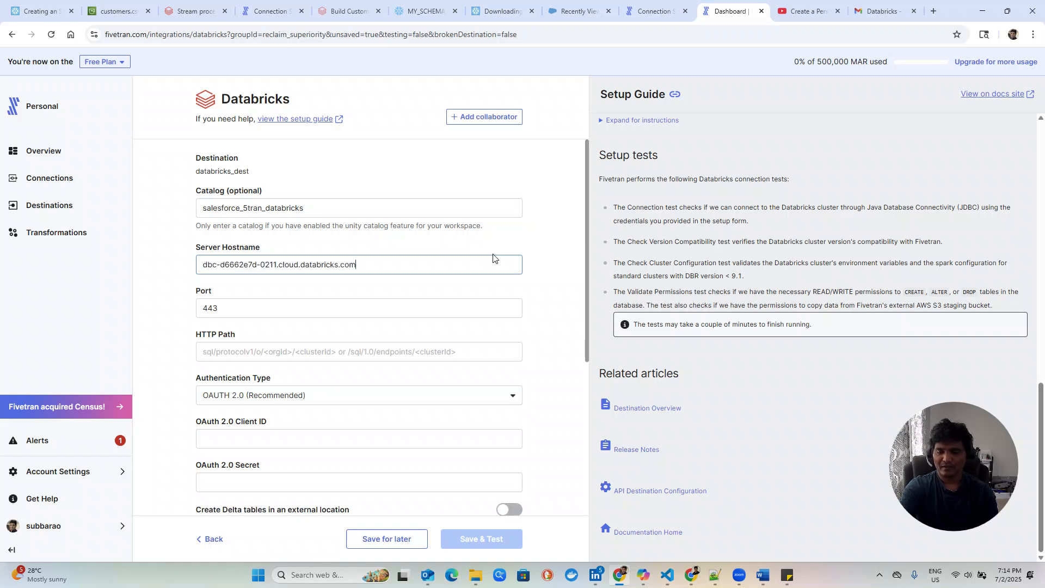
key("alt+Tab")
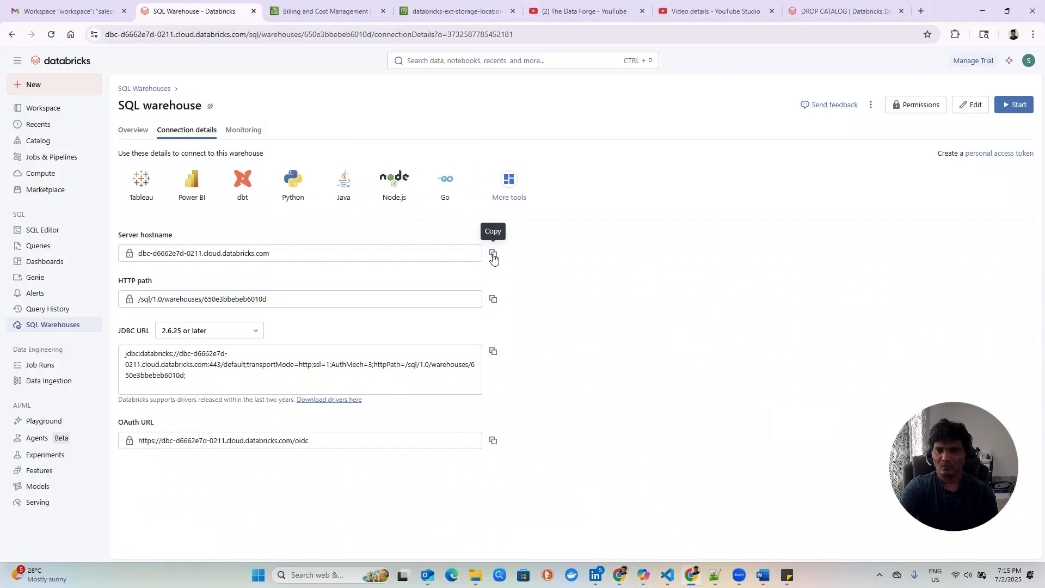
left_click(493, 300)
key("alt+Tab")
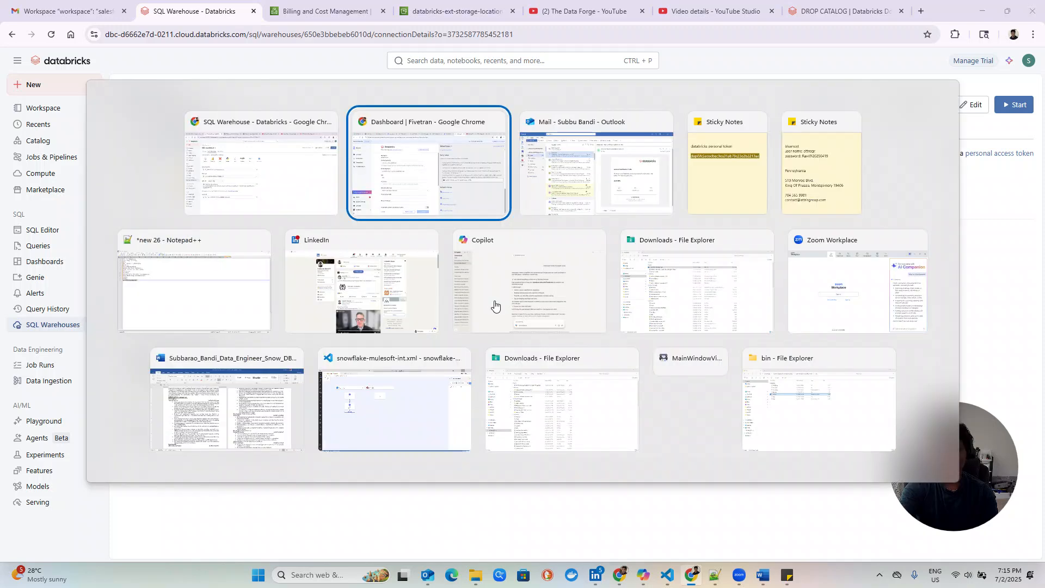
left_click(252, 352)
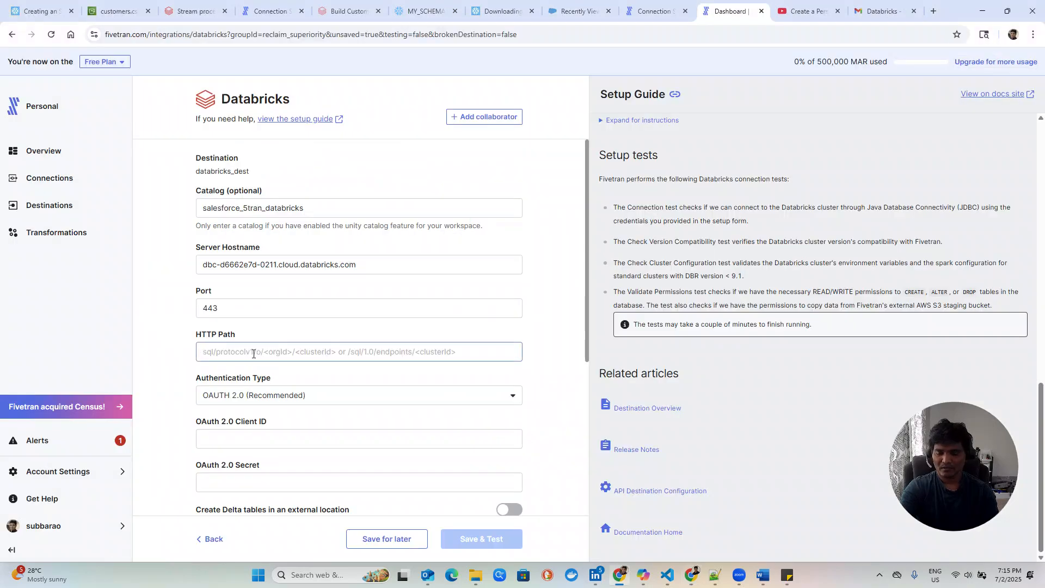
key("ctrl+v")
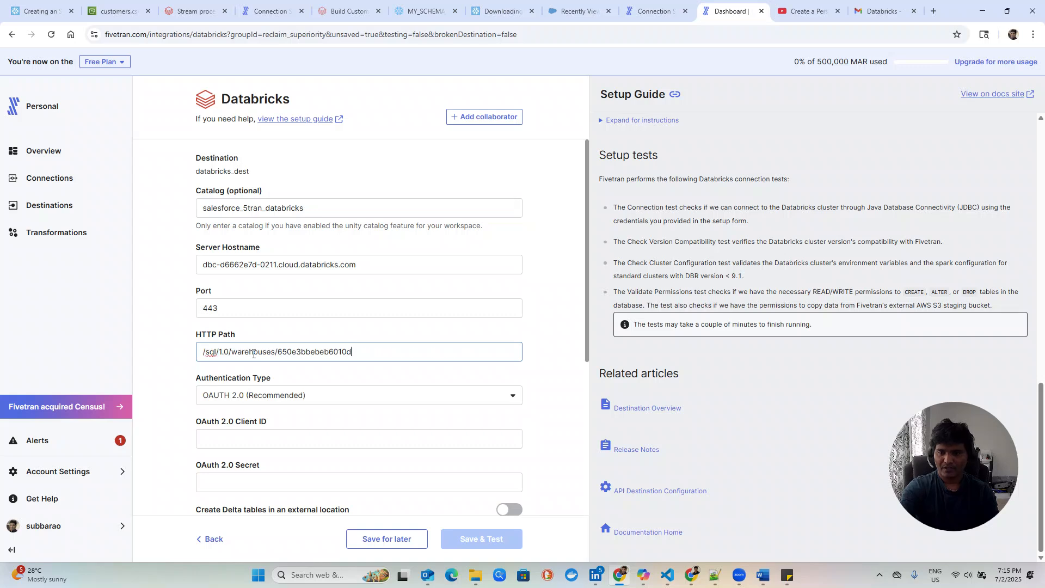
left_click(553, 362)
Set the destination's authentication type to PERSONAL ACCESS TOKEN and go to the Personal Access Token field.
scroll(553, 362, "down", 1)
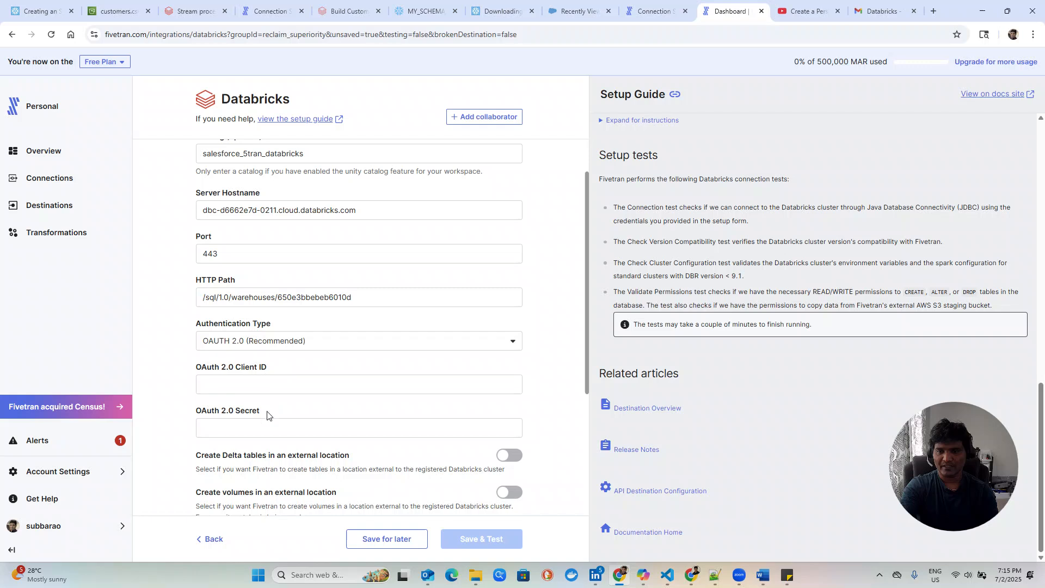
left_click(268, 427)
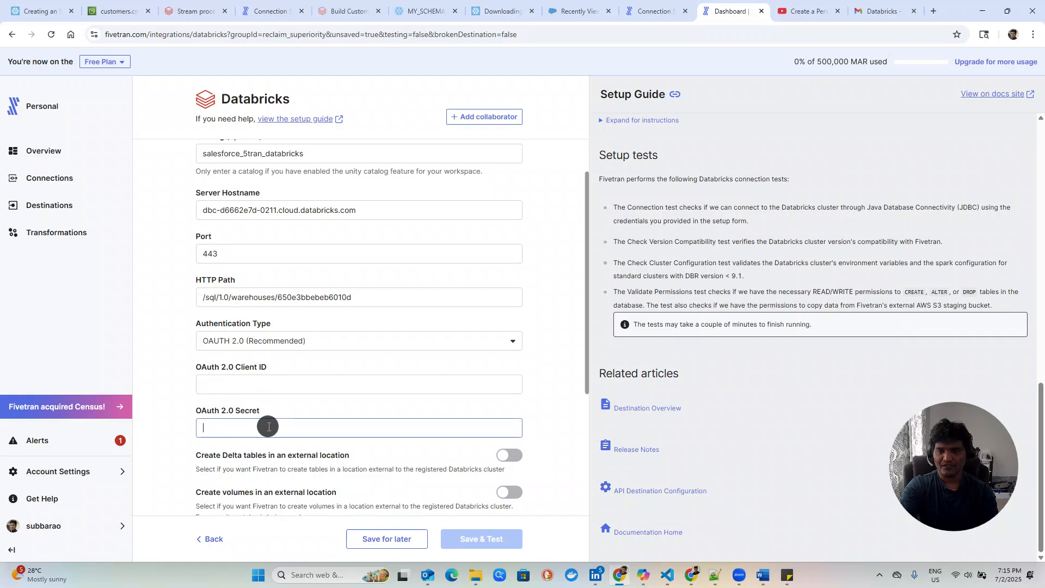
left_click(272, 343)
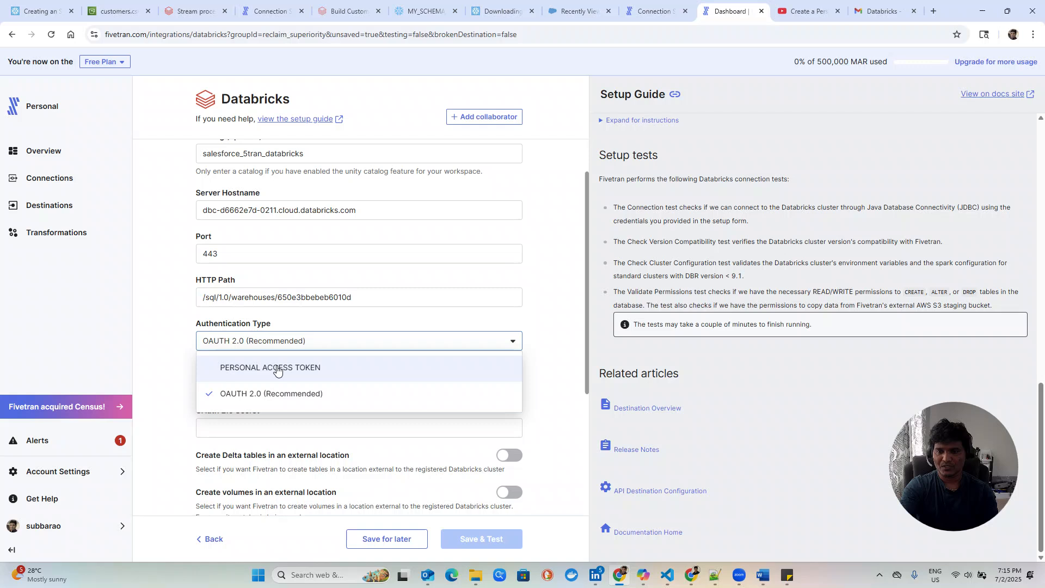
left_click(275, 367)
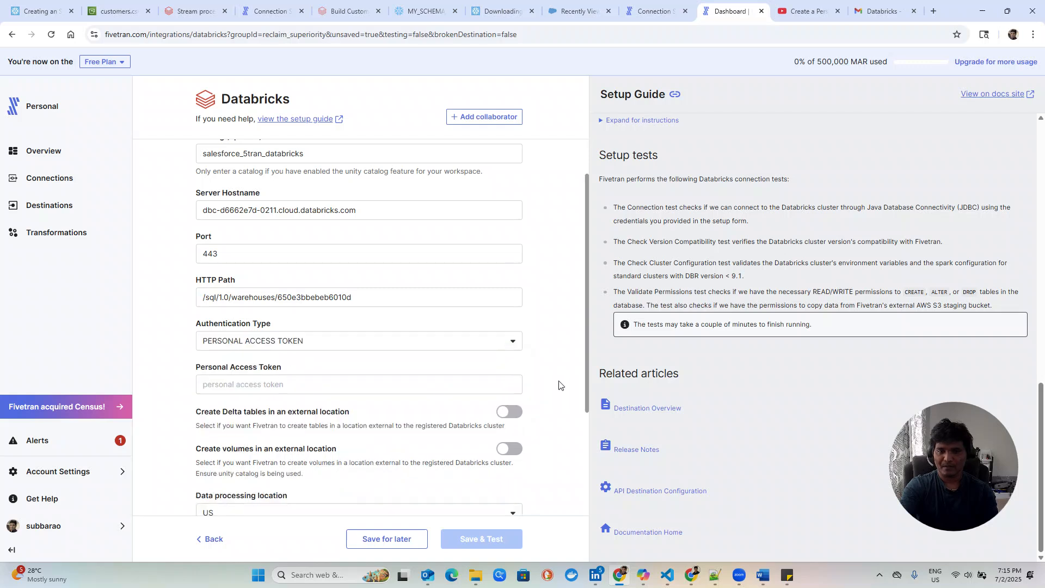
scroll(559, 385, "down", 1)
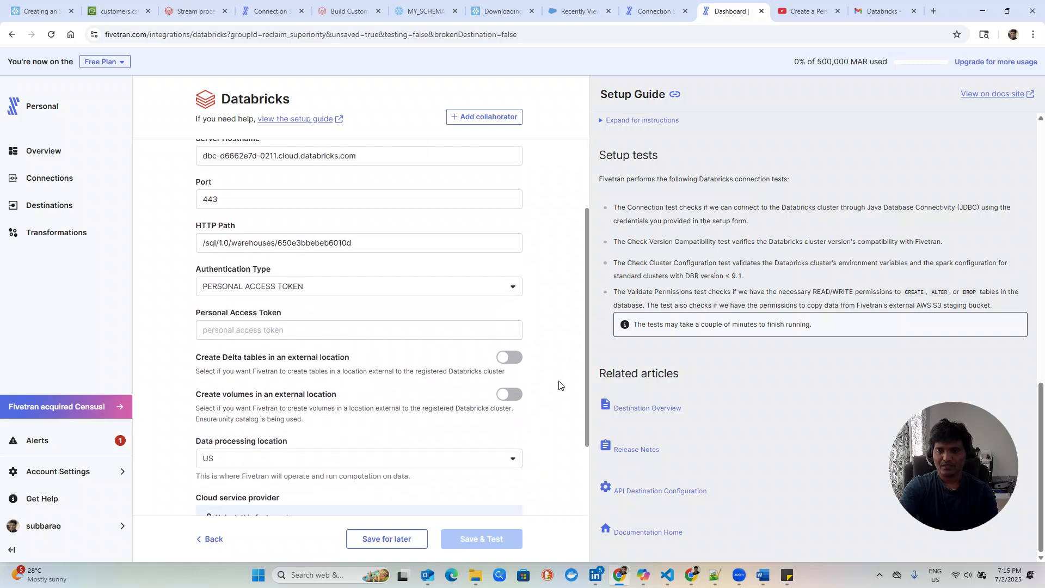
left_click(272, 328)
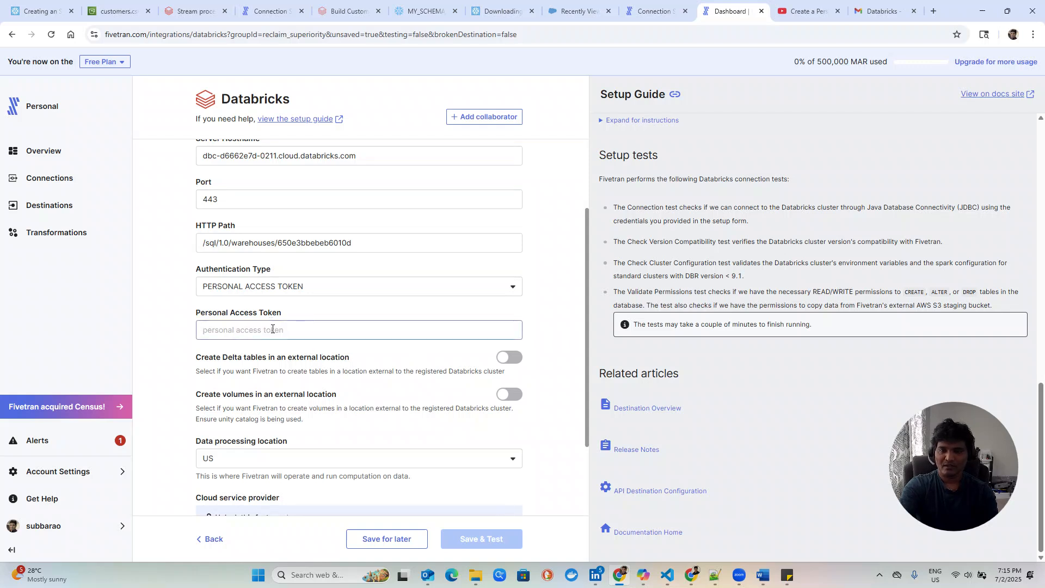
Switch to Databricks and examine the outside_apps_access entry among the access tokens in the user's developer settings.
key("alt+Tab")
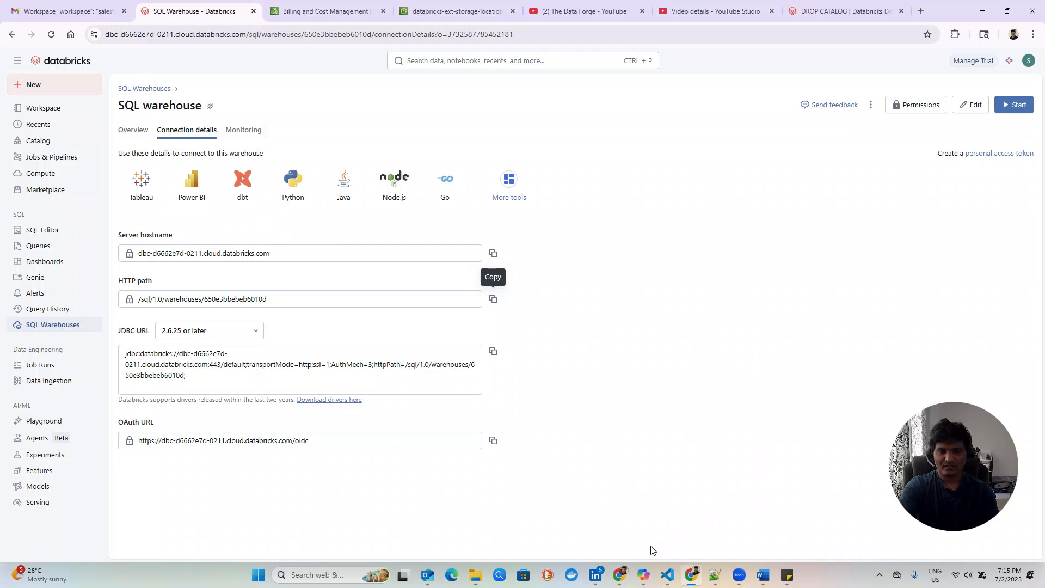
left_click(621, 580)
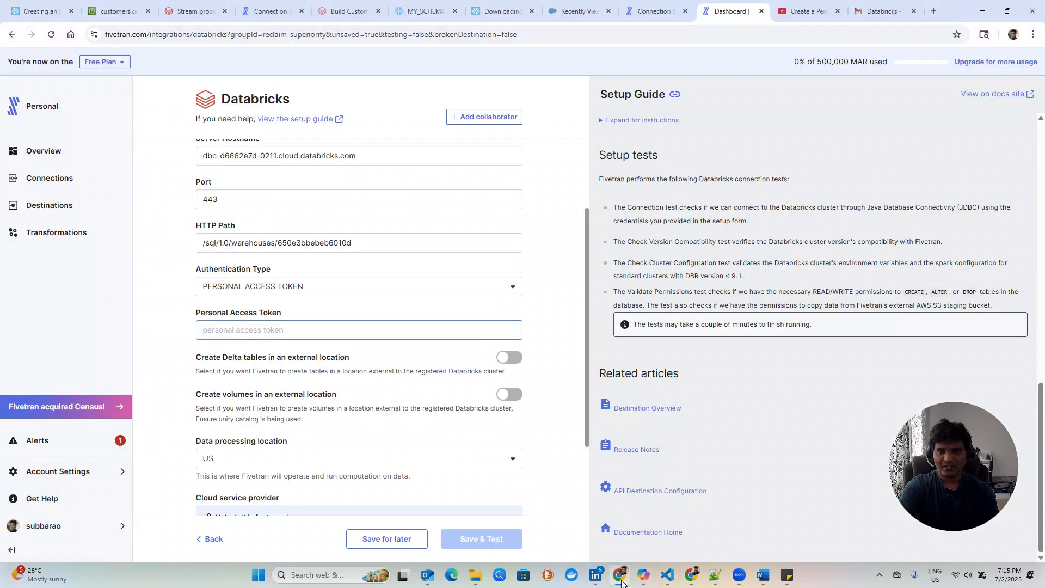
left_click(621, 580)
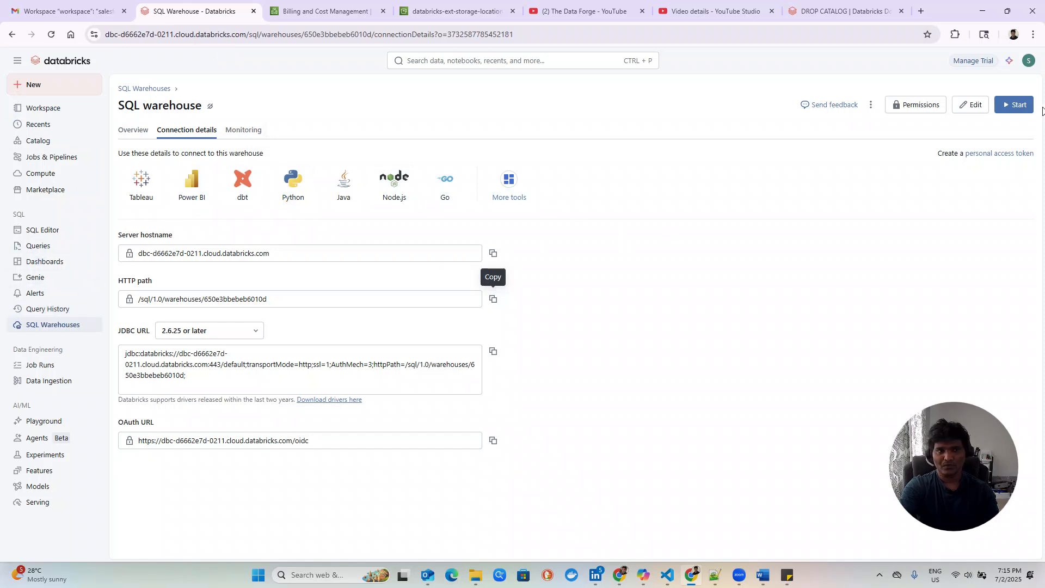
left_click(1031, 61)
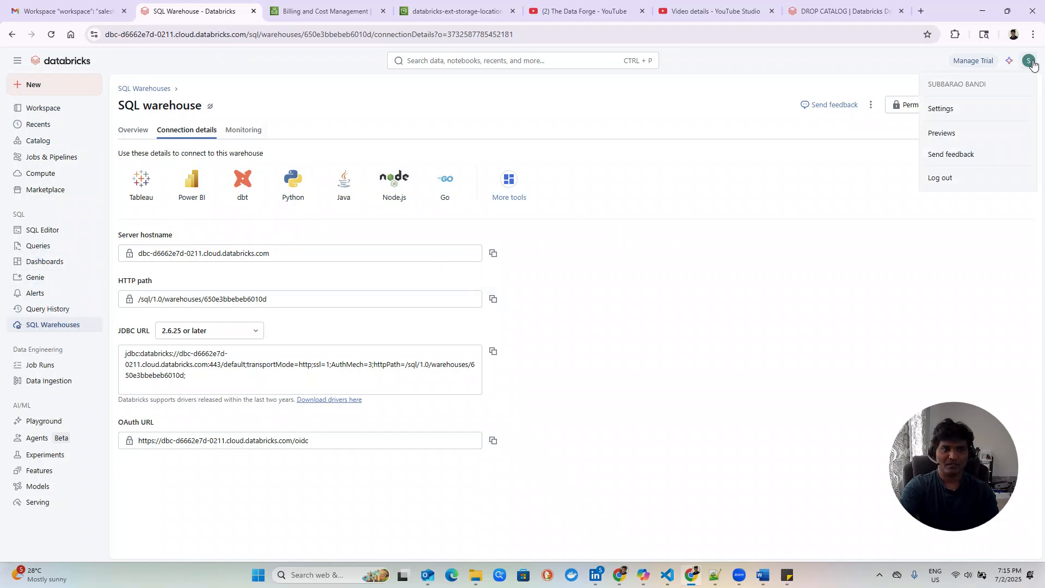
left_click(957, 113)
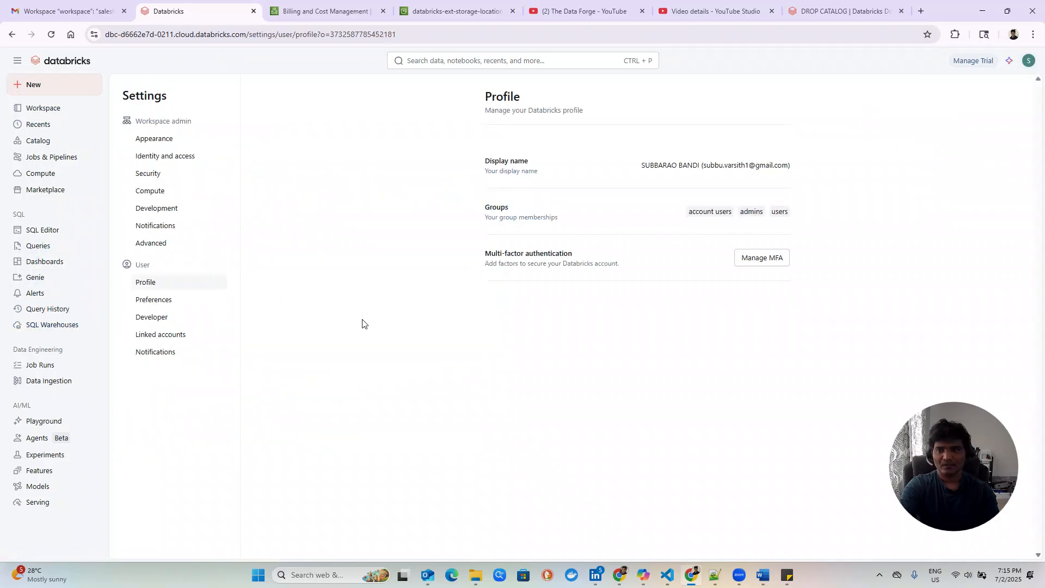
left_click(168, 320)
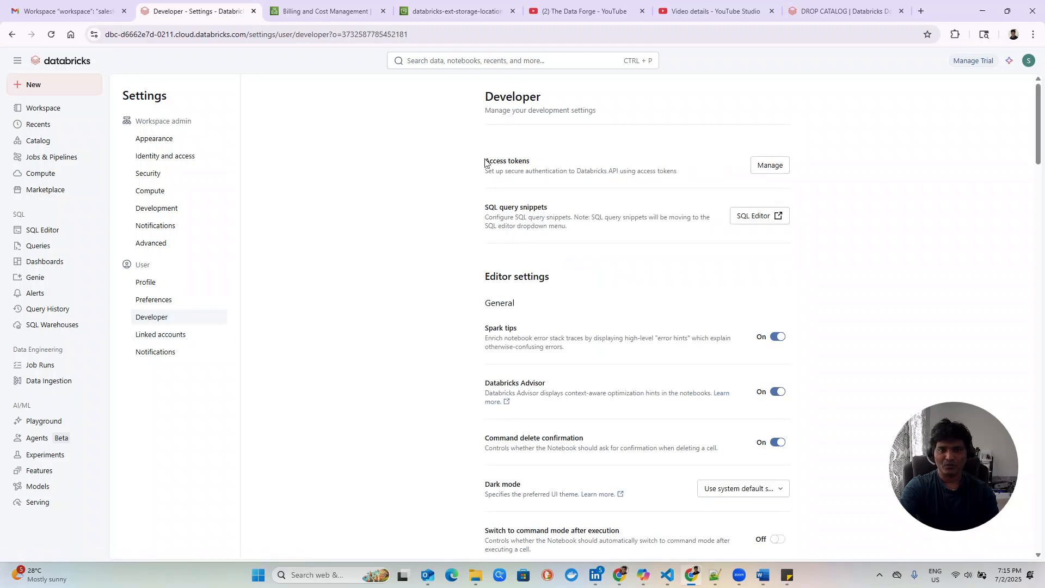
left_click_drag(485, 162, 538, 161)
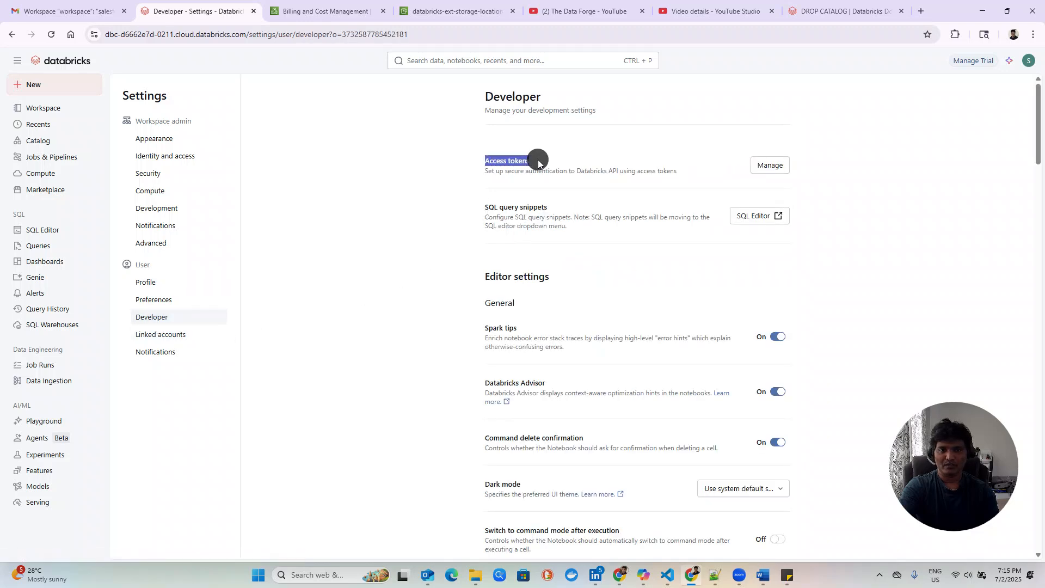
left_click(770, 166)
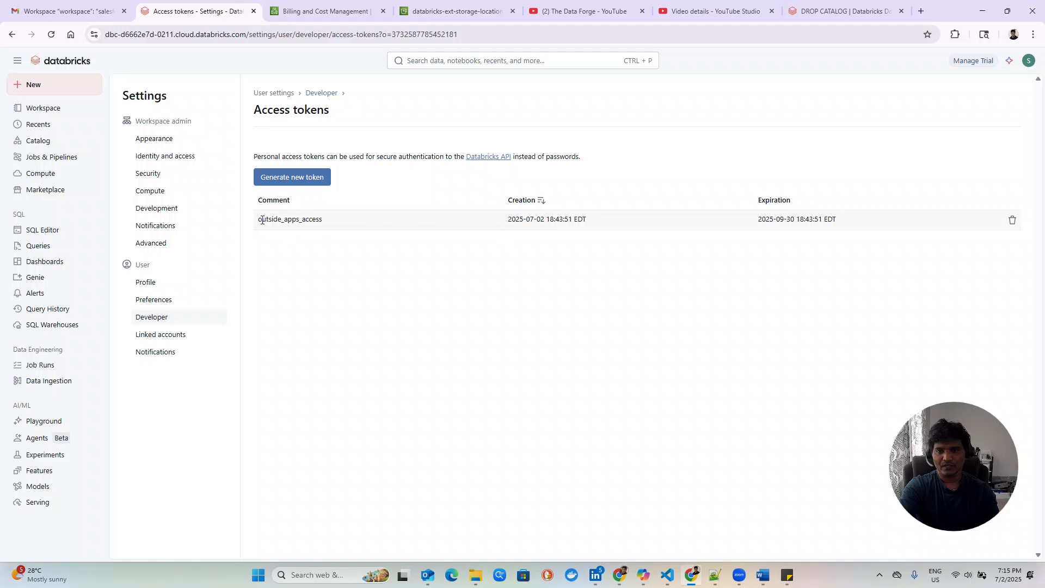
left_click_drag(259, 219, 327, 223)
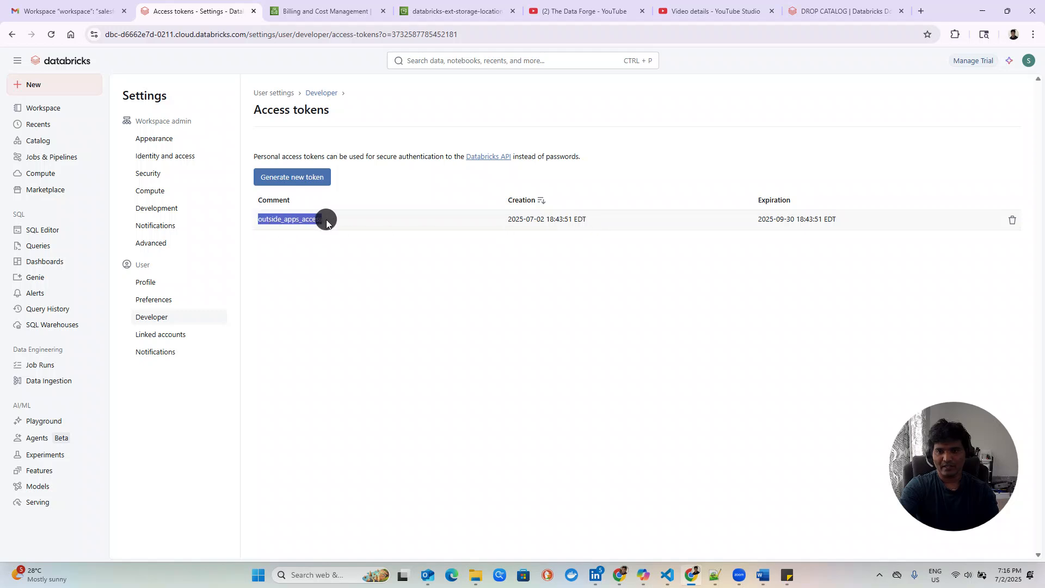
left_click(427, 304)
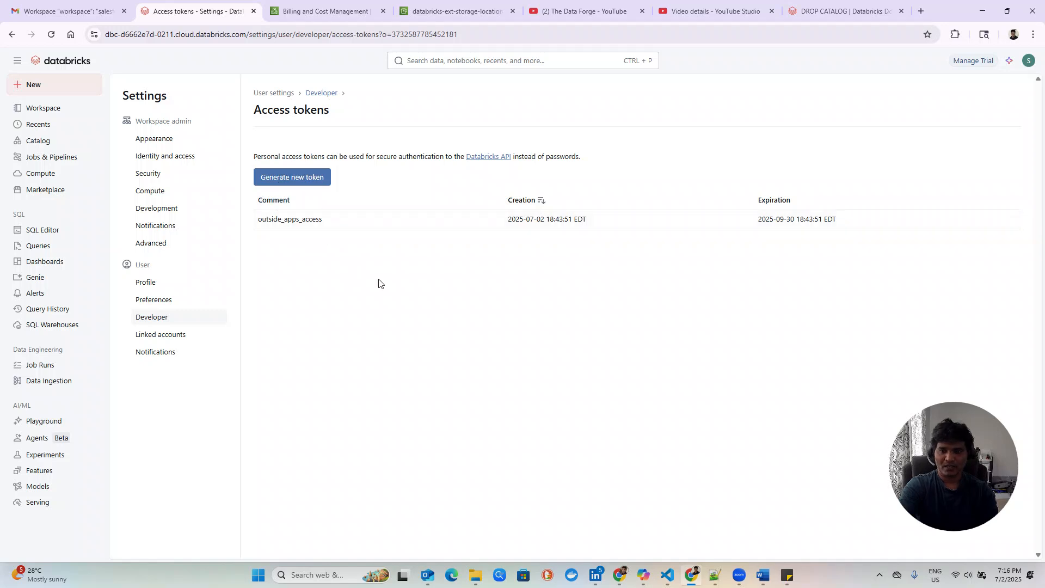
Copy the Databricks personal token from the sticky note and paste it into Fivetran's Personal Access Token field.
key("alt+Tab")
key("alt+Tab")
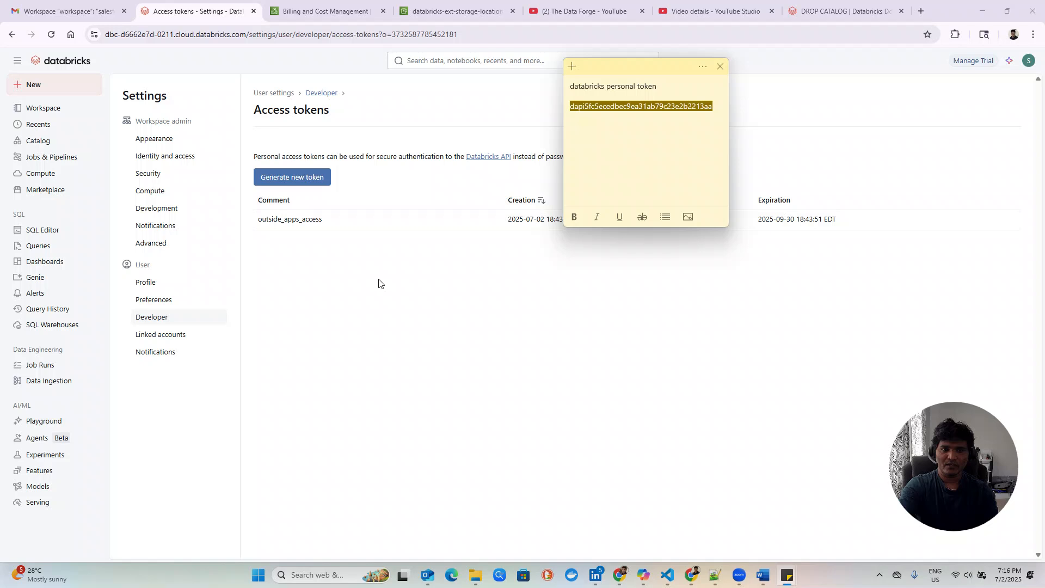
left_click(506, 310)
key("alt+Tab")
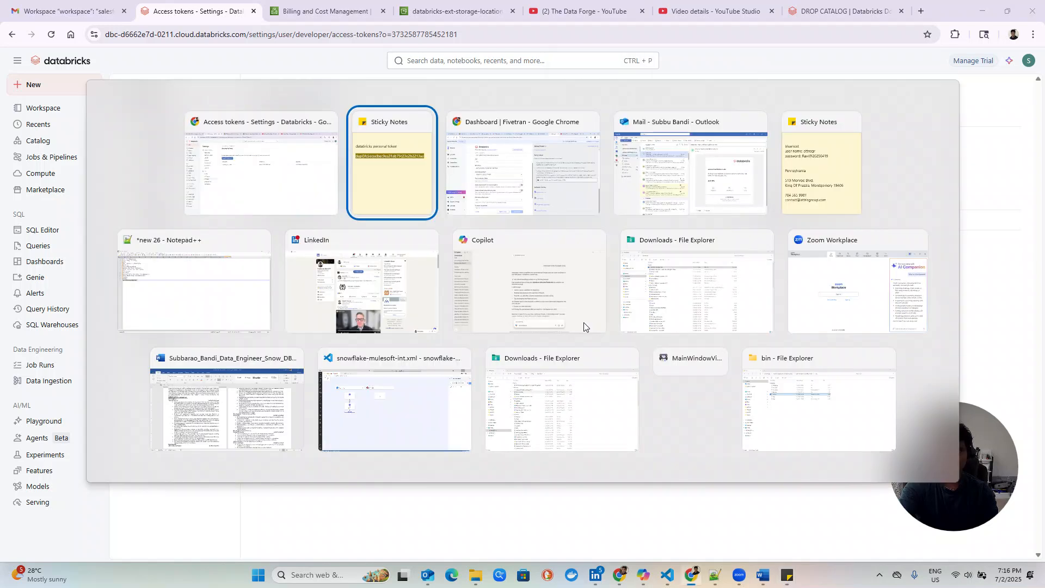
left_click(621, 106)
double_click(619, 107)
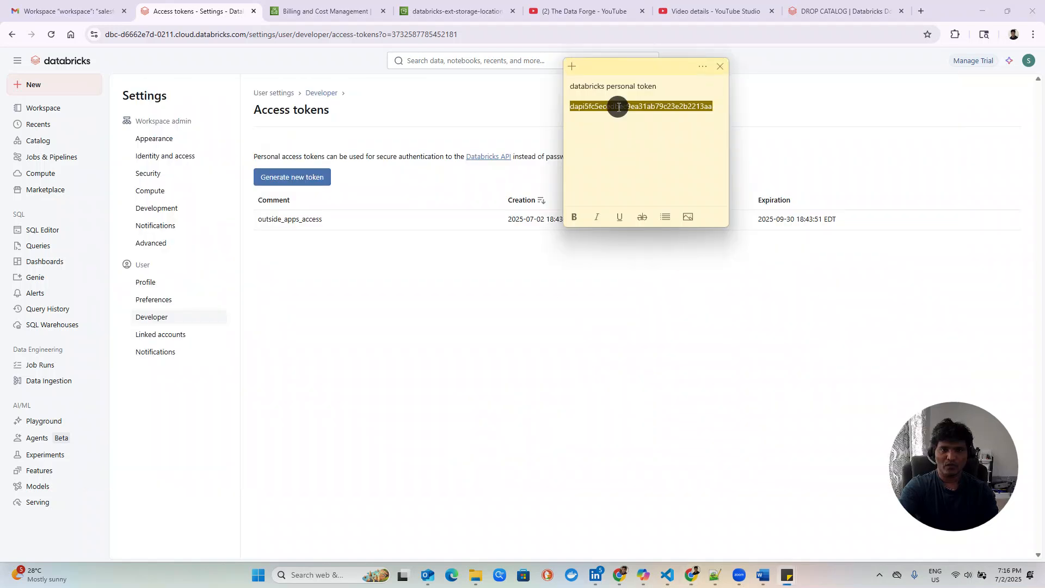
key("alt+Tab")
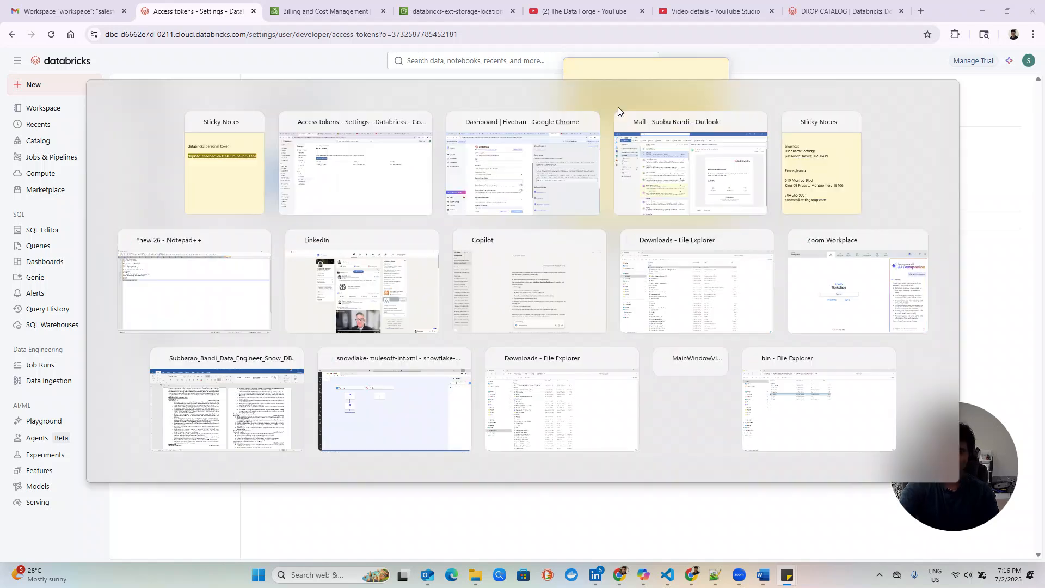
key("alt+Tab")
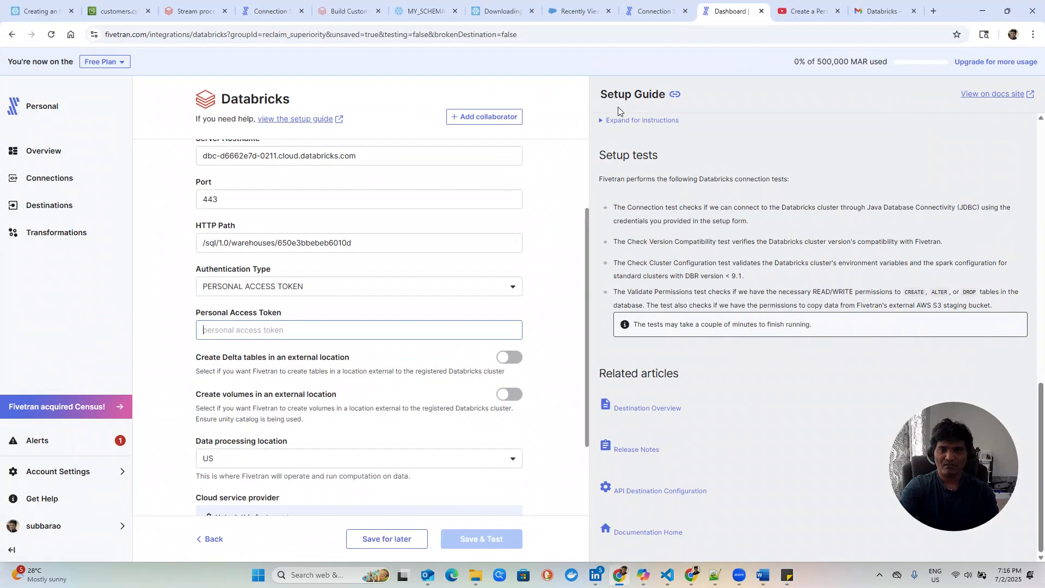
left_click(323, 333)
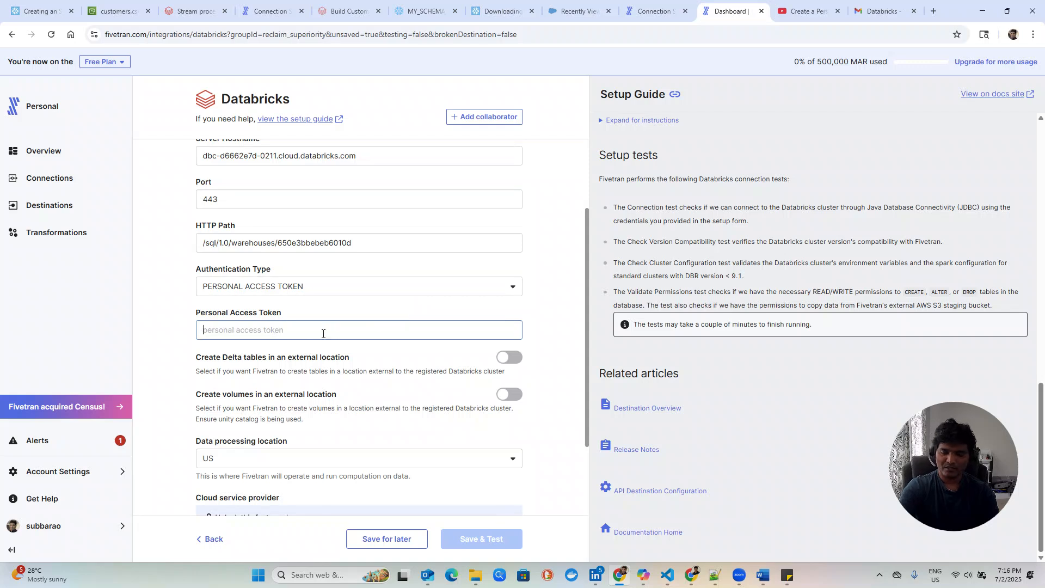
key("ctrl+v")
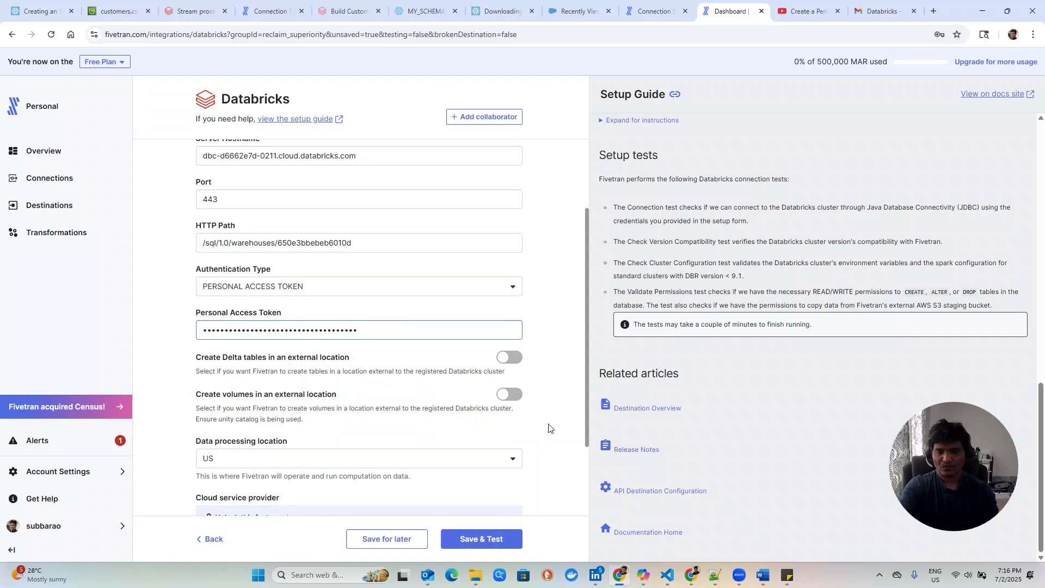
Review the destination form and set its time zone to Eastern Standard Time EST (UTC -05).
scroll(555, 426, "down", 2)
scroll(556, 426, "up", 4)
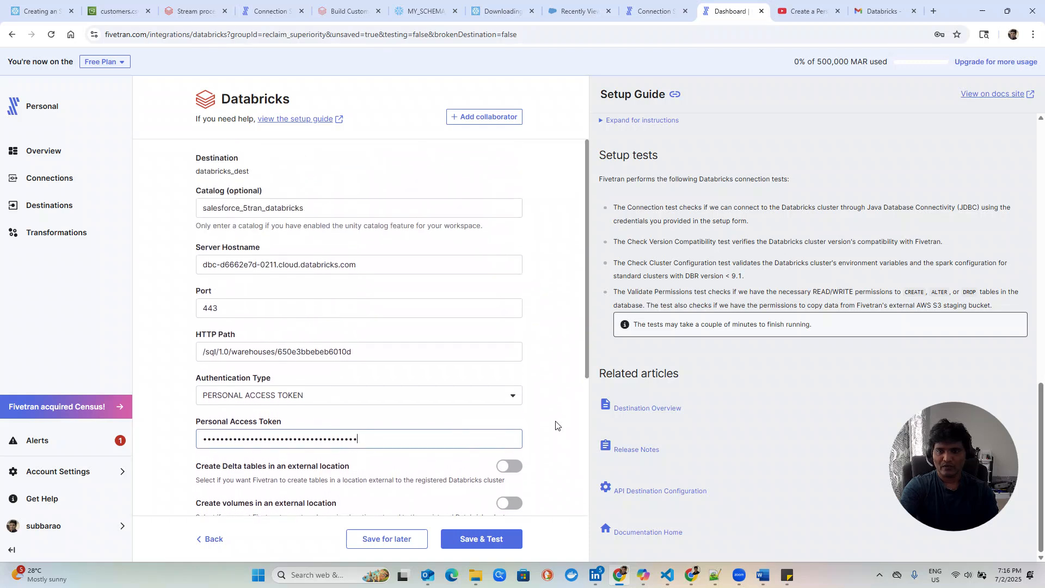
scroll(555, 425, "down", 4)
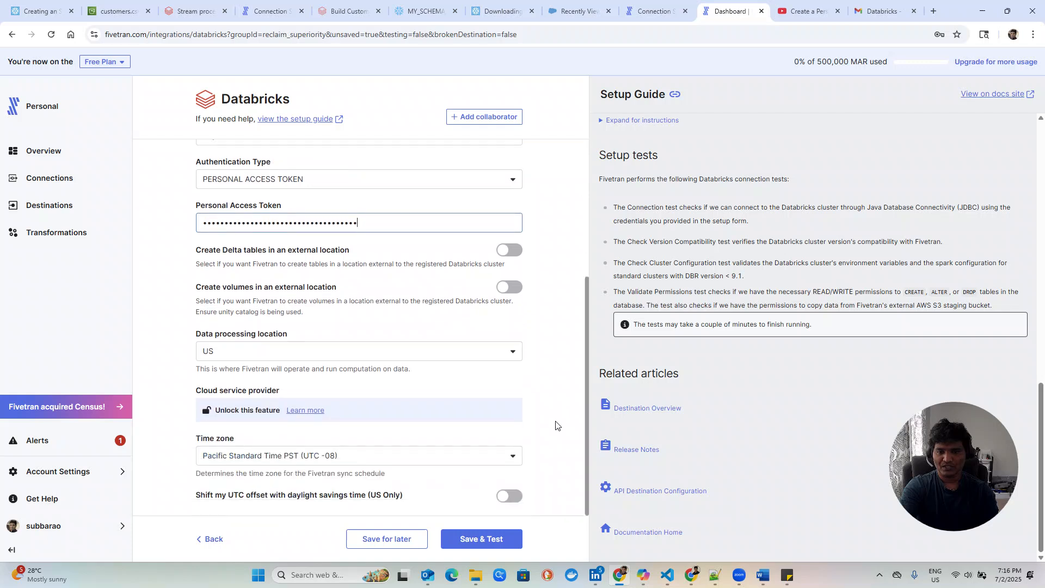
left_click(446, 457)
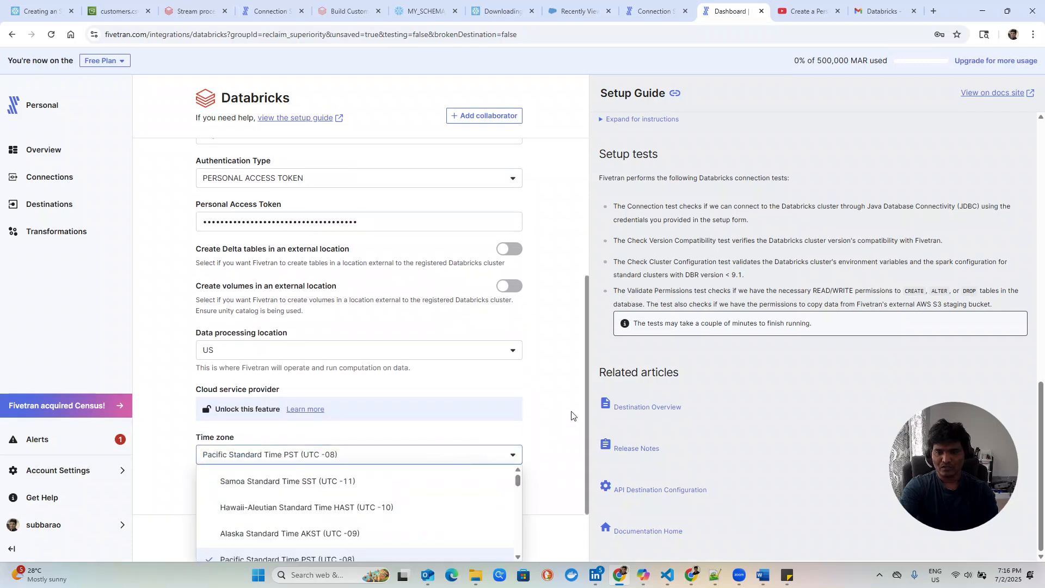
scroll(443, 504, "down", 1)
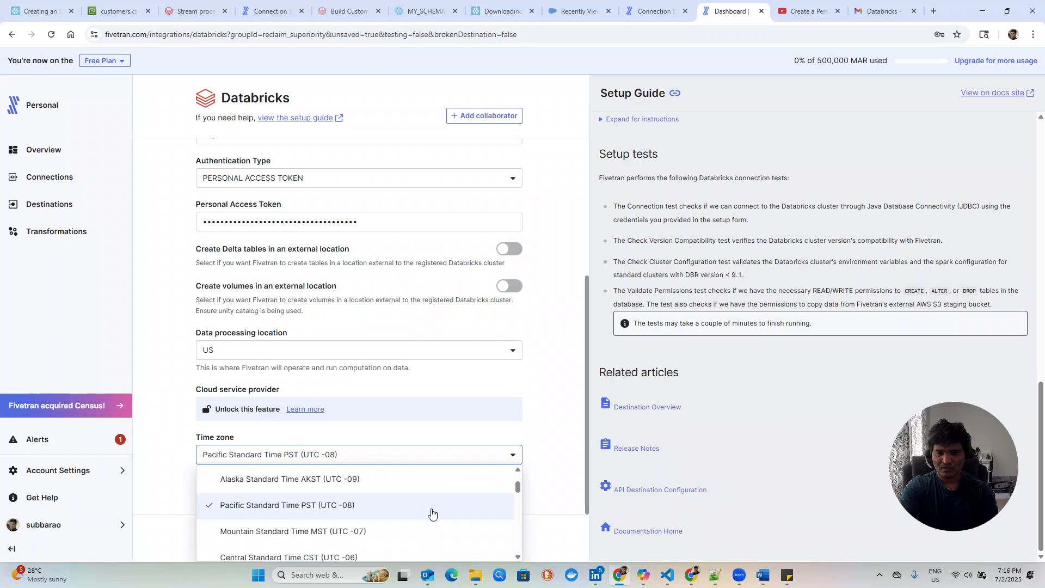
scroll(432, 512, "down", 1)
left_click(339, 527)
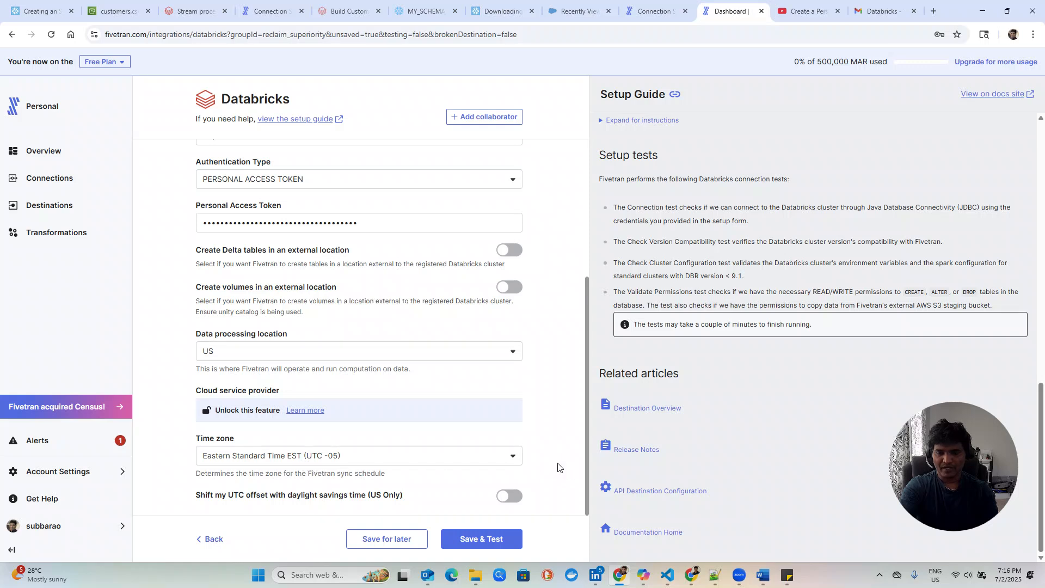
Save and test the Databricks destination, and open its overview once the connection tests finish.
left_click(479, 546)
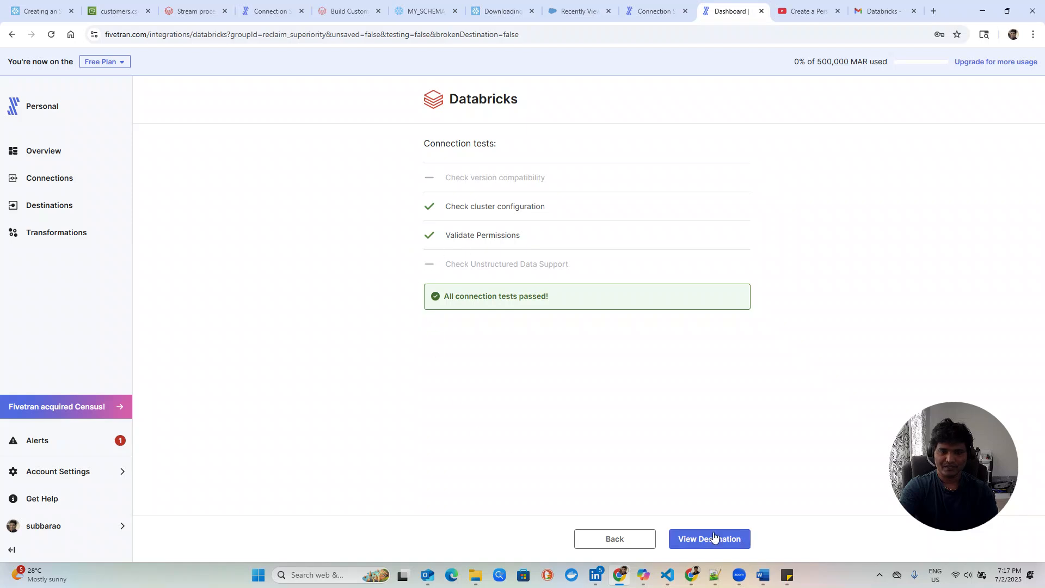
left_click(733, 539)
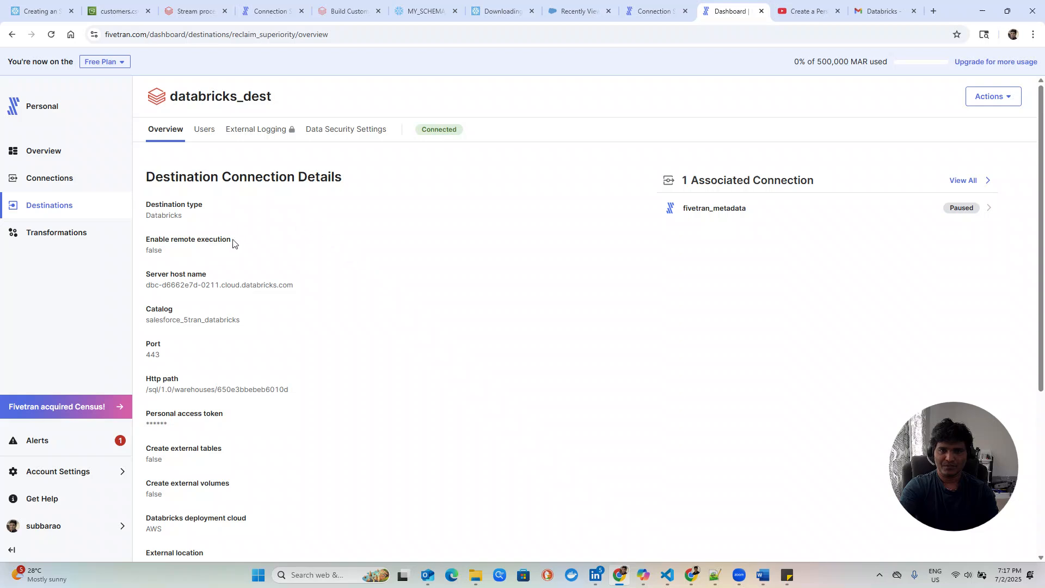
Examine the connection details in the databricks_dest overview, particularly the server host name and HTTP path.
scroll(355, 346, "down", 4)
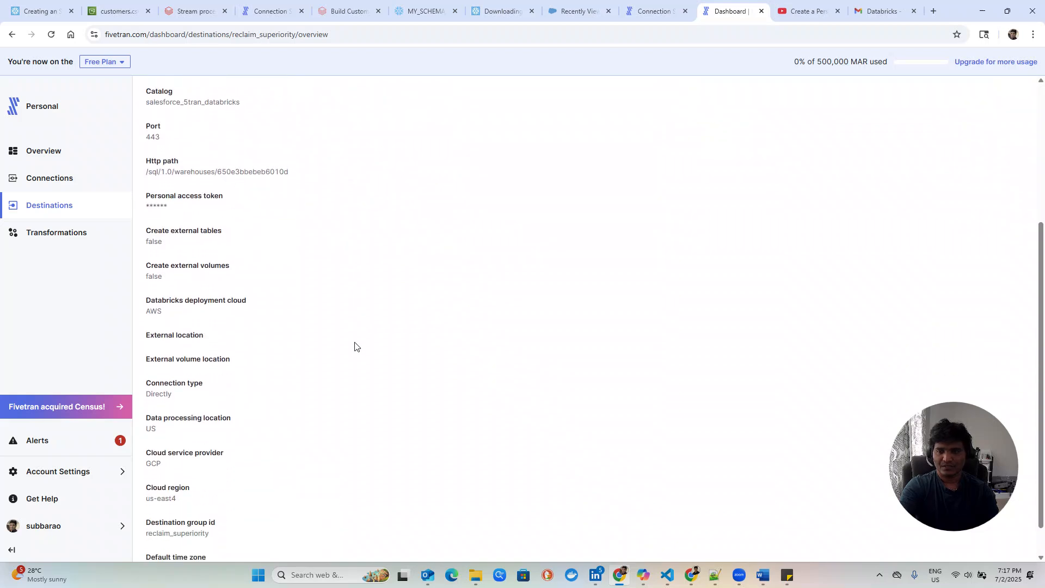
scroll(354, 346, "down", 1)
scroll(332, 418, "up", 5)
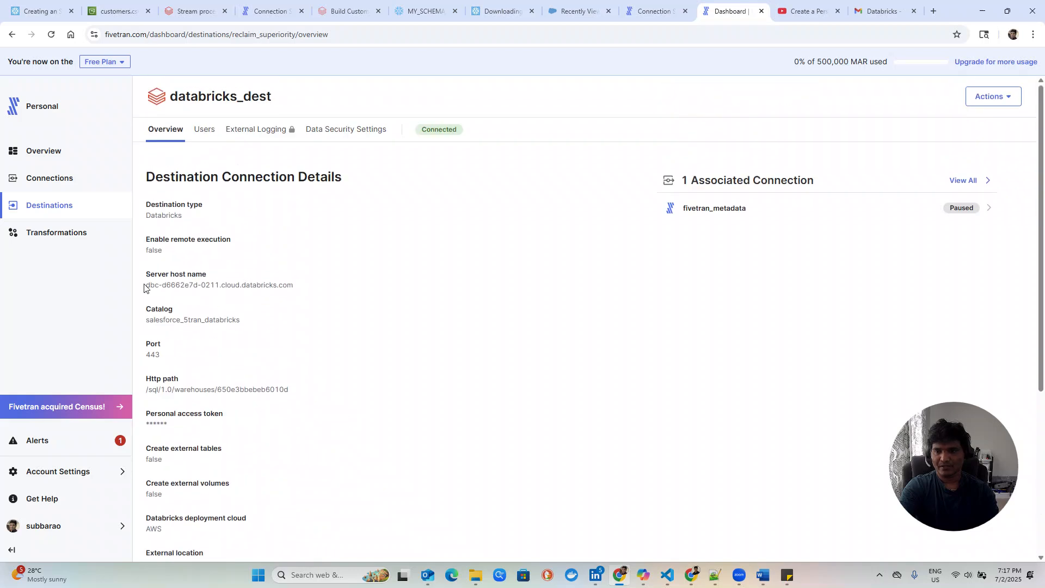
left_click_drag(147, 284, 306, 291)
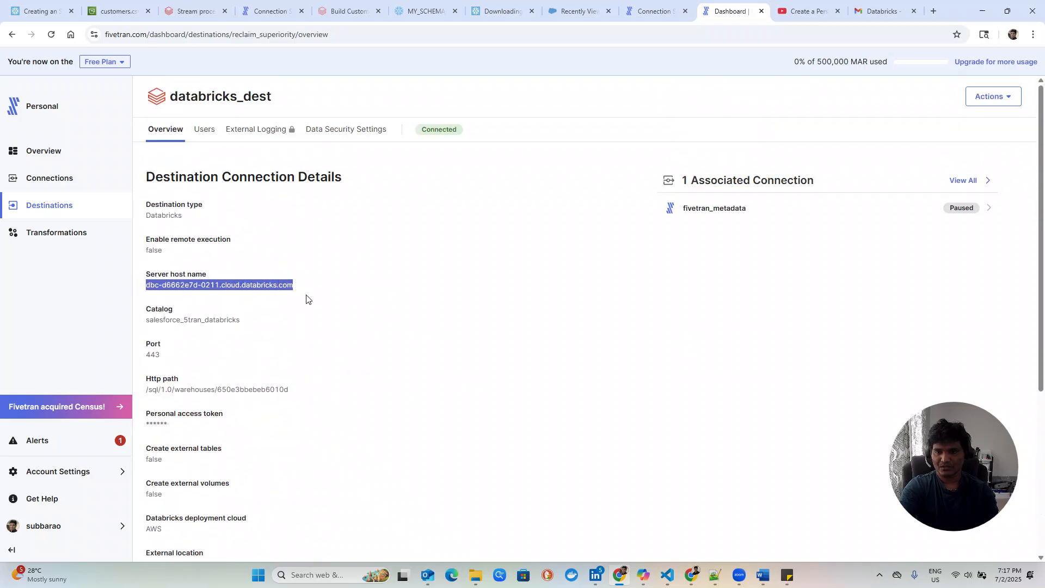
scroll(373, 357, "down", 2)
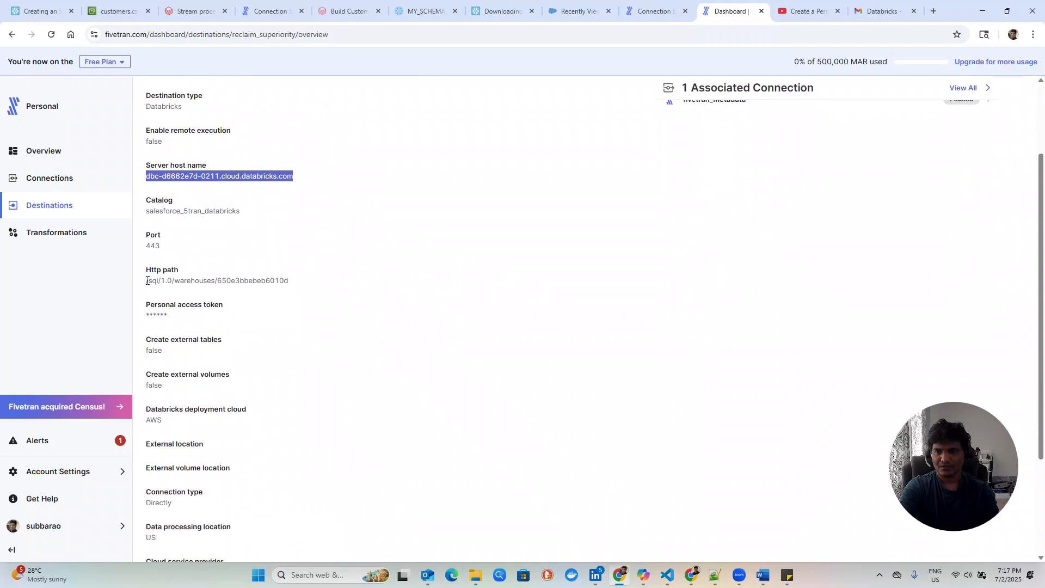
left_click_drag(147, 281, 267, 282)
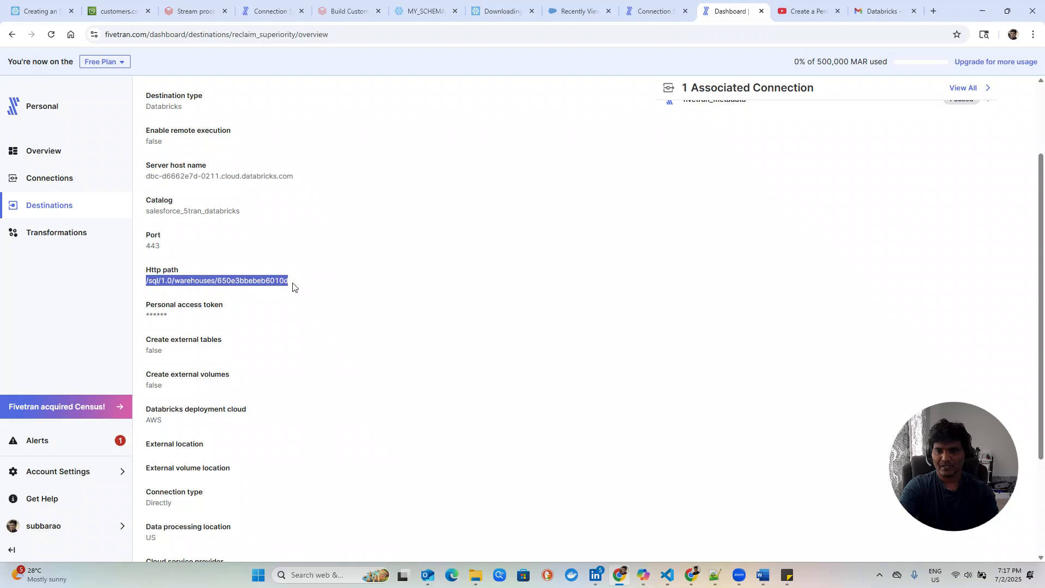
Switch to Databricks and examine the SQL warehouse's connection details for the server hostname and HTTP path.
key("alt+Tab")
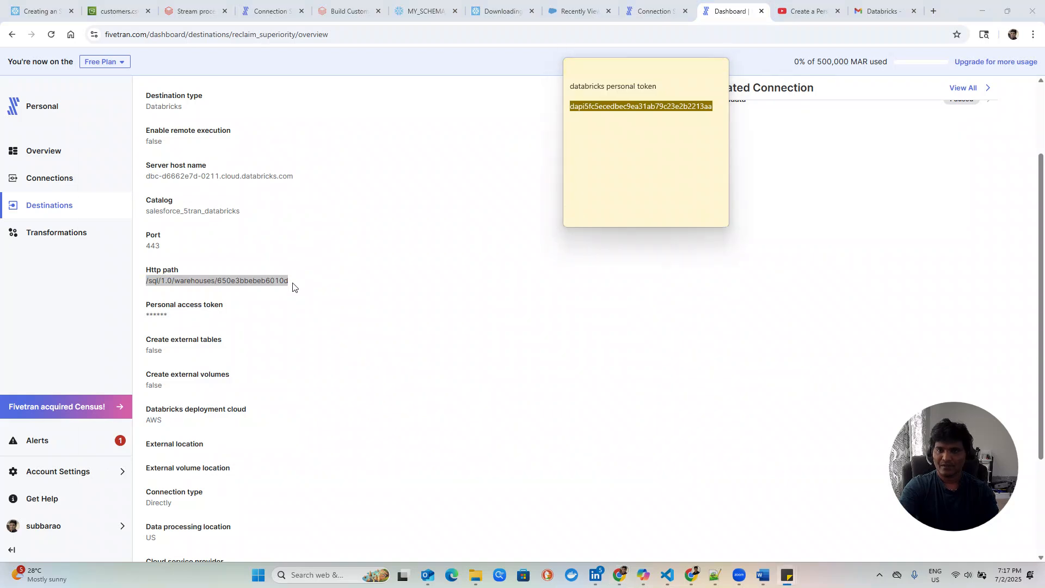
key("alt+Tab")
key("Tab")
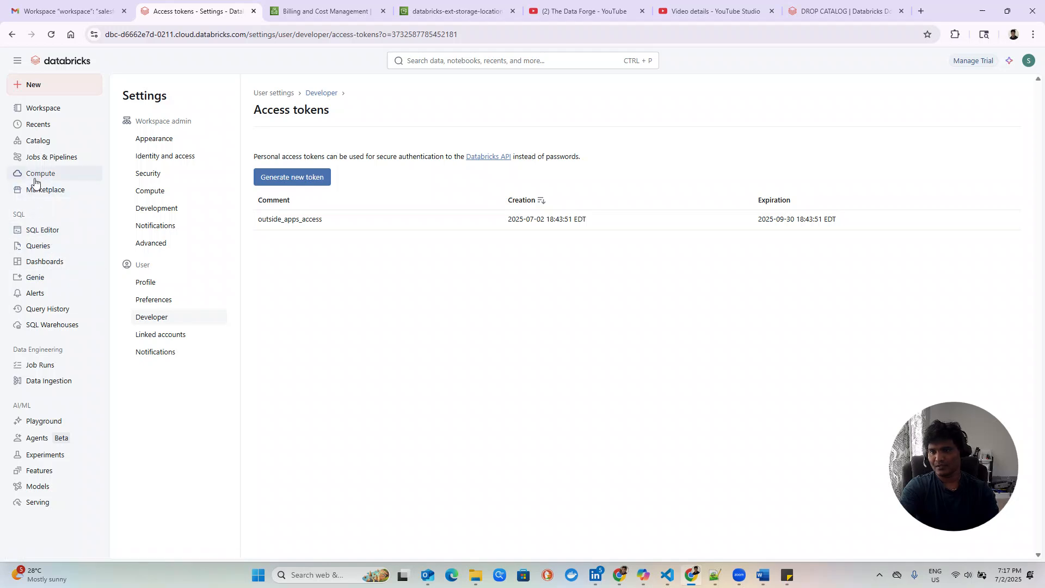
left_click(47, 325)
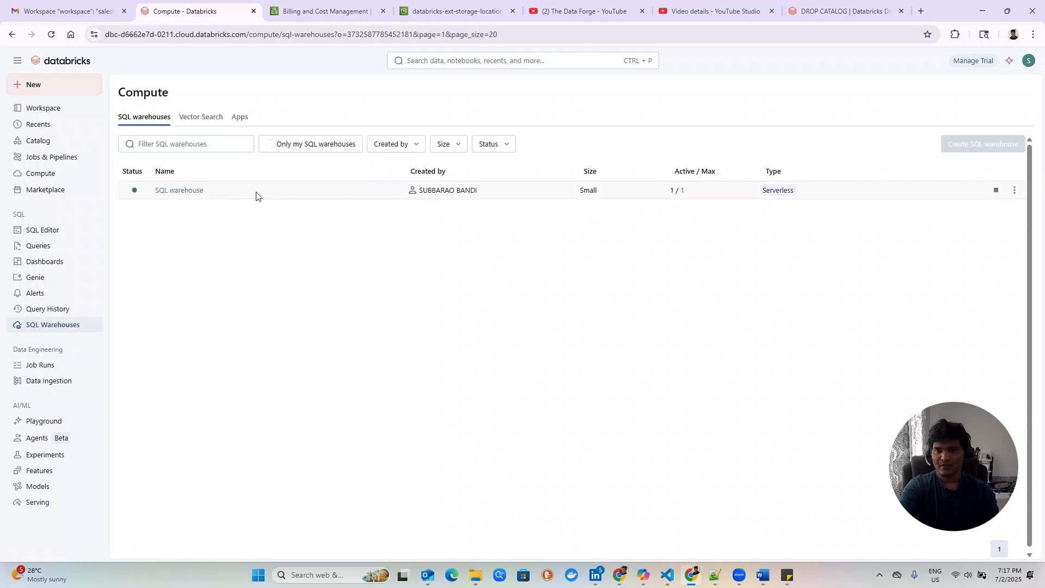
left_click(191, 191)
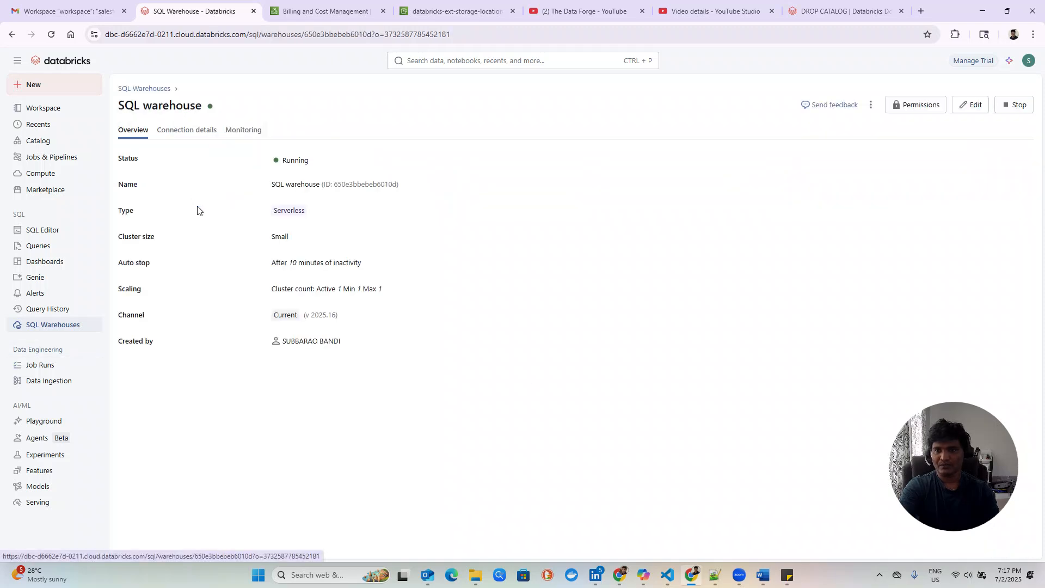
left_click(194, 129)
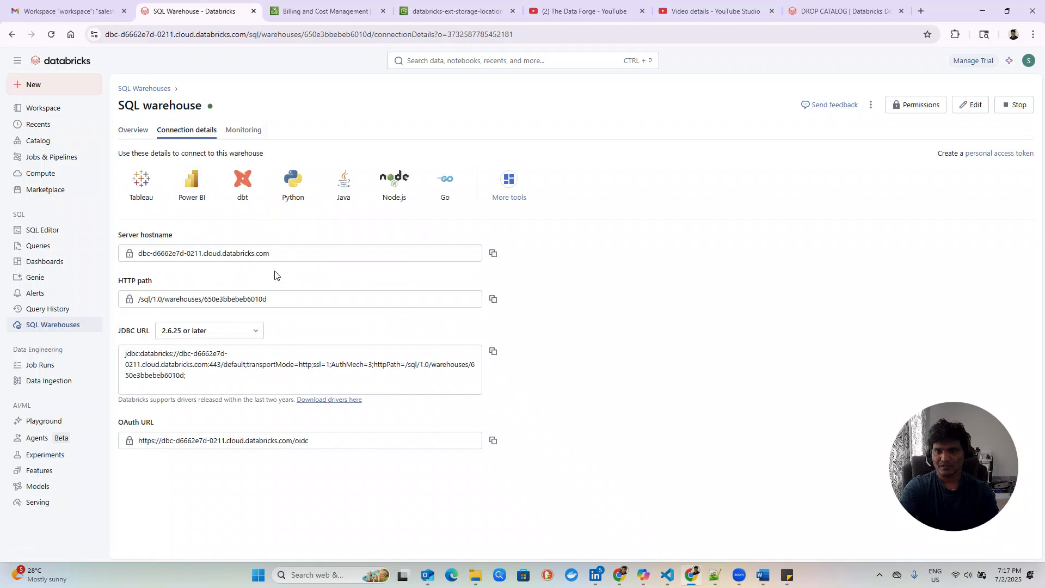
Return to Fivetran and examine the destination's Databricks deployment cloud, cloud service provider and cloud region.
key("alt+Tab")
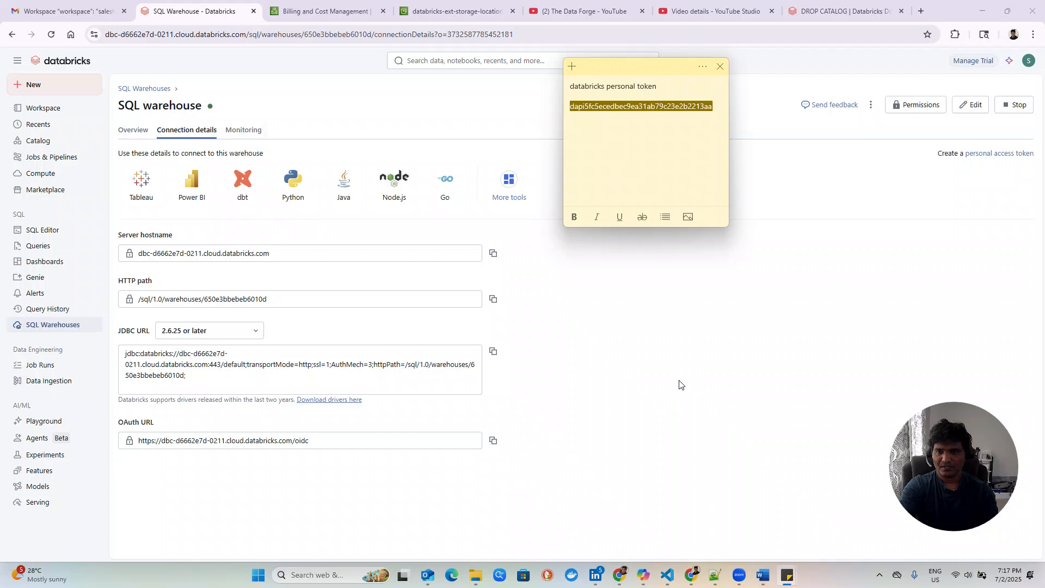
key("alt+Tab")
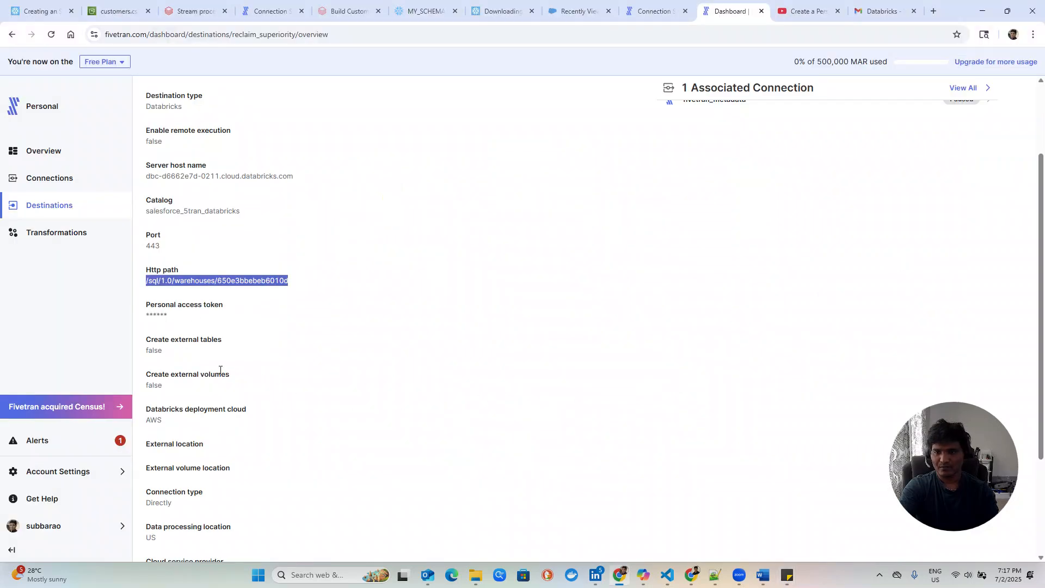
scroll(342, 410, "down", 3)
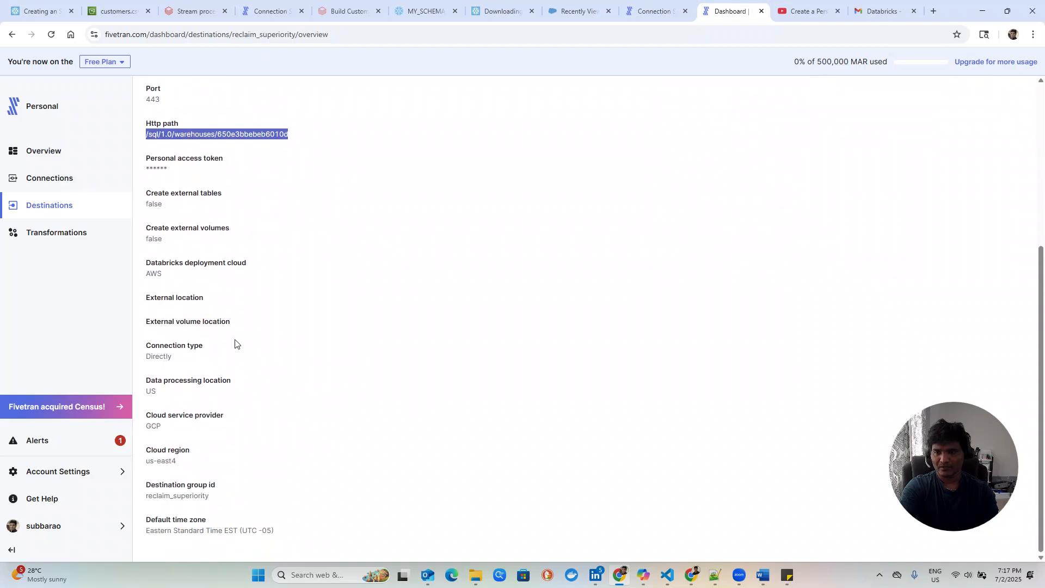
double_click(150, 273)
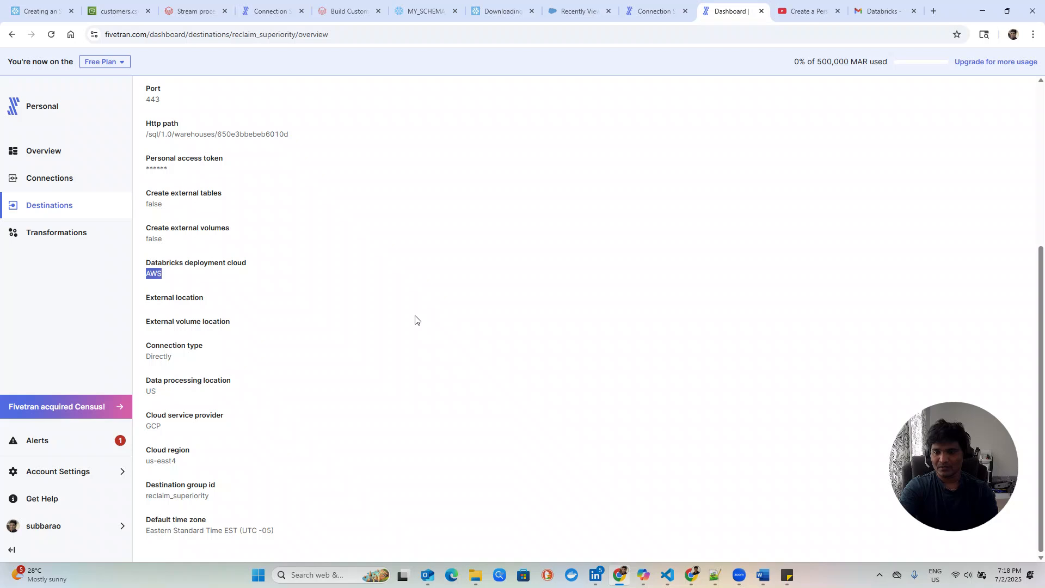
double_click(152, 427)
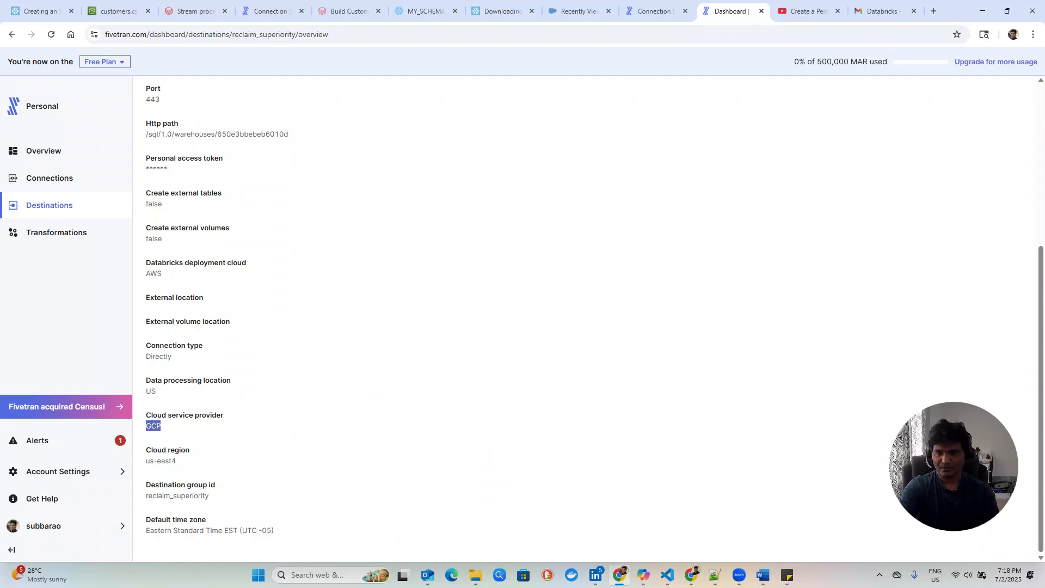
double_click(166, 461)
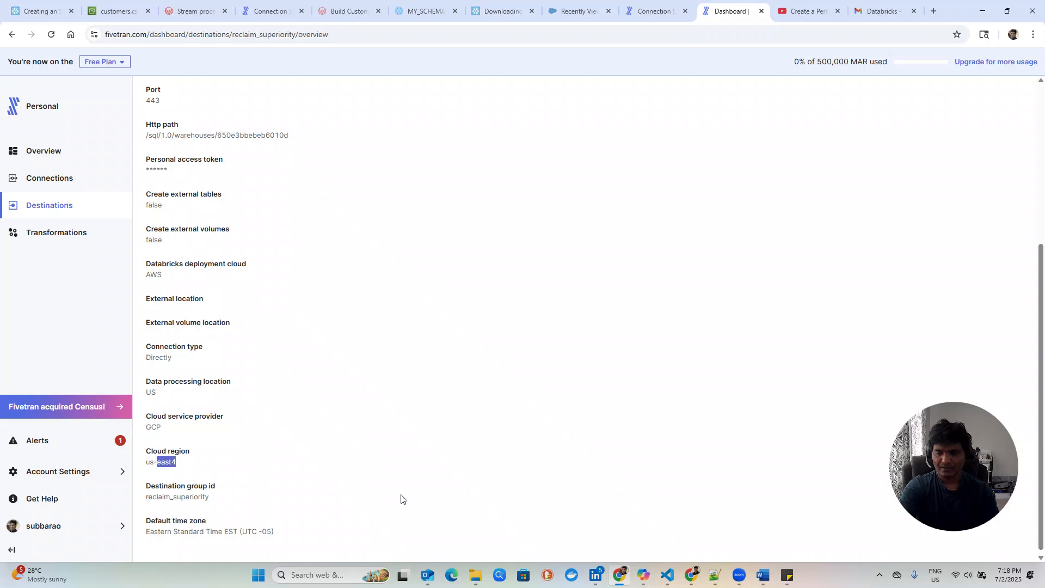
scroll(401, 499, "up", 5)
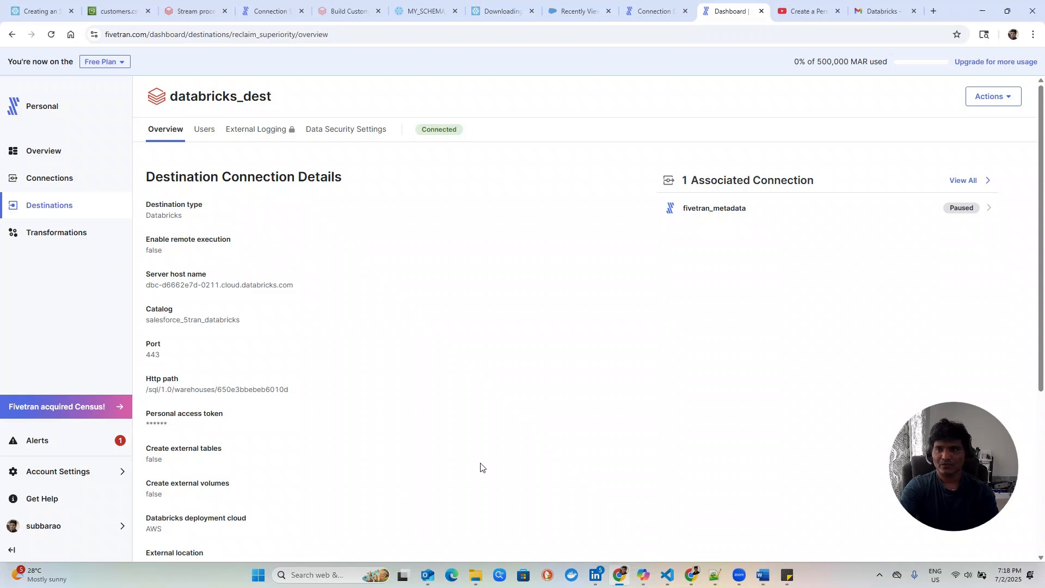
Start setting up a new Salesforce connection in Fivetran with databricks_dest as its destination.
left_click(50, 210)
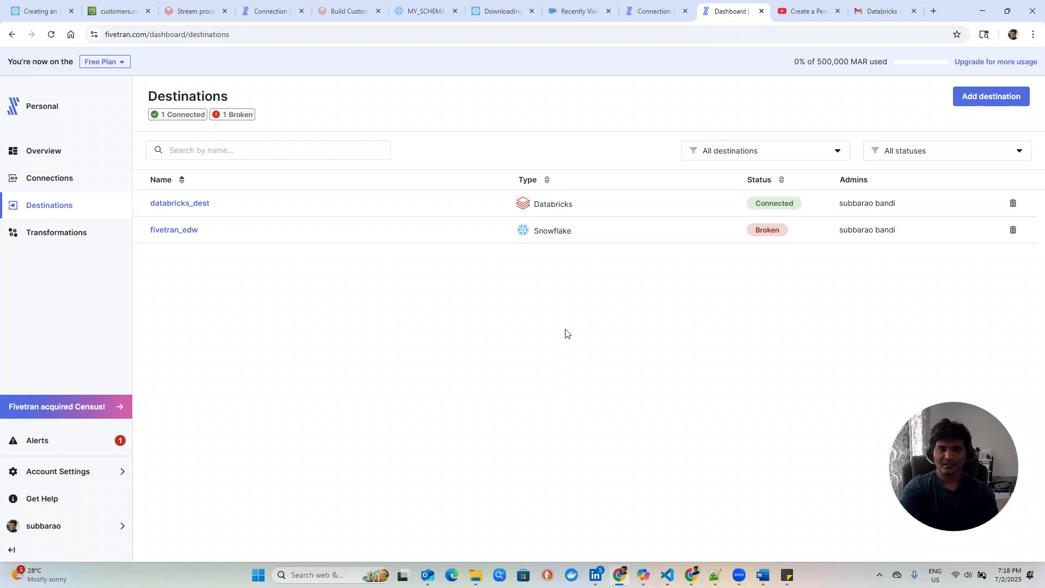
left_click(50, 185)
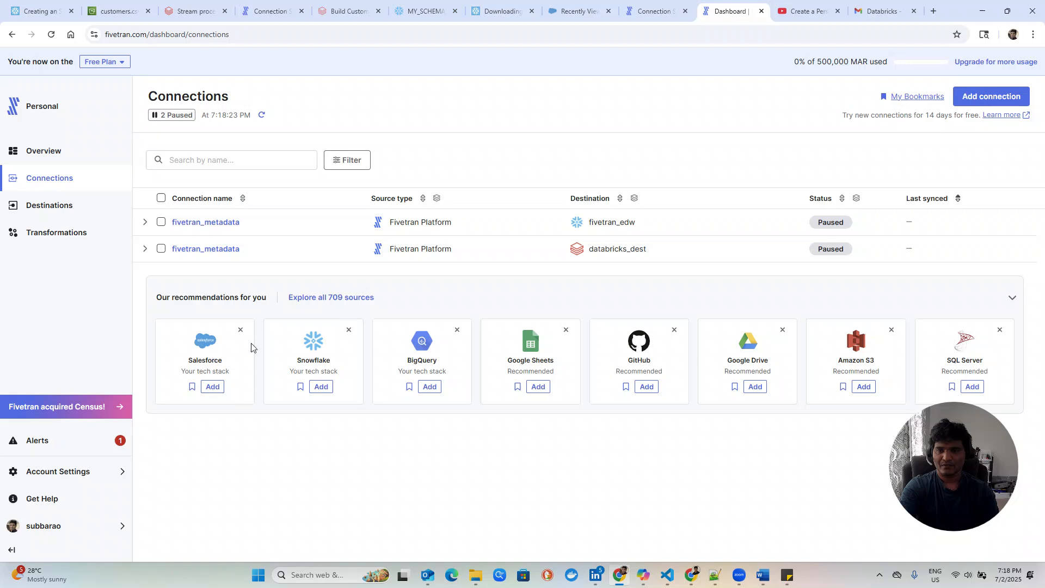
left_click(980, 108)
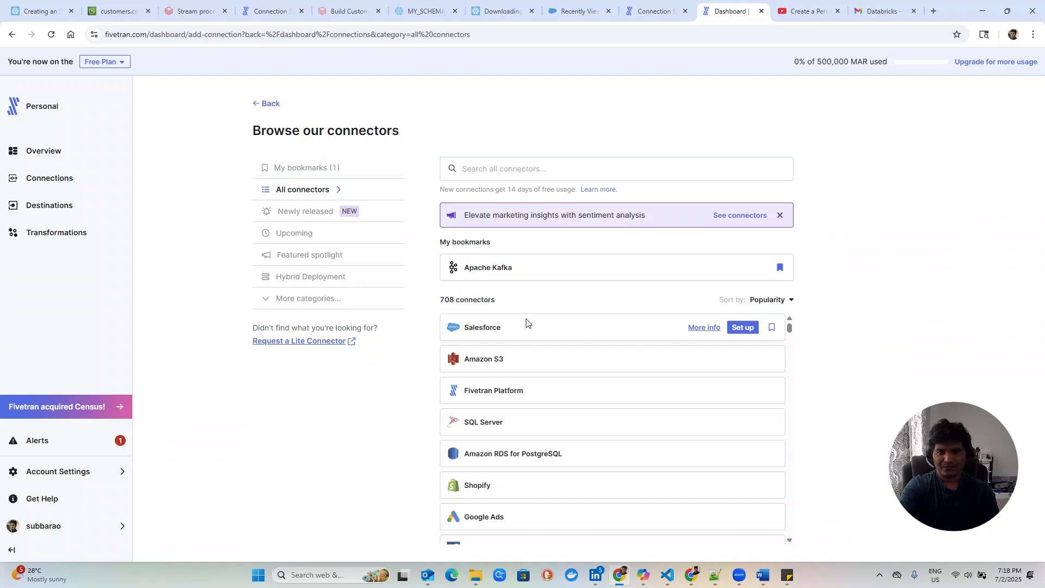
left_click(744, 328)
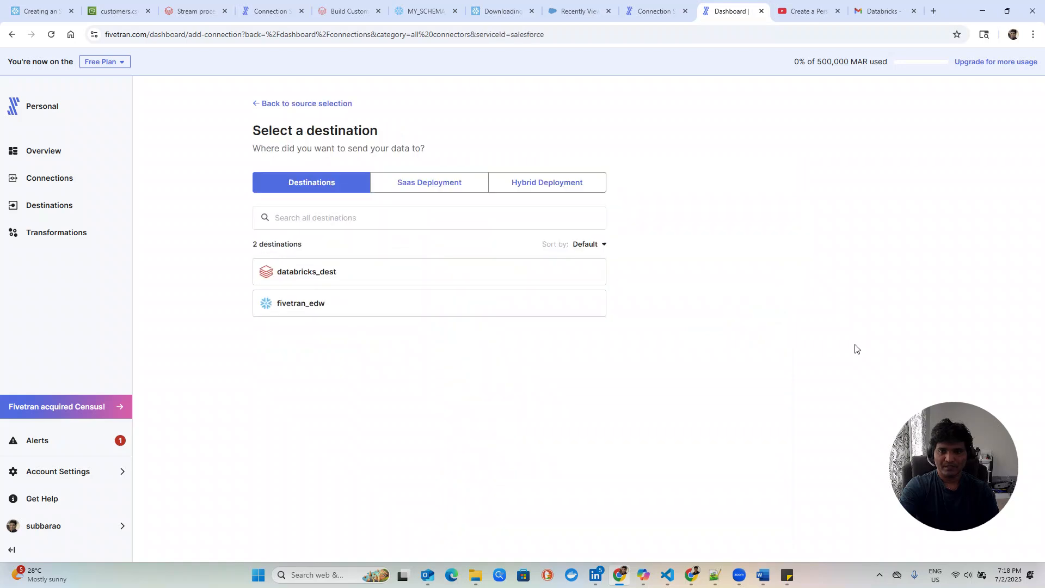
mouse_move(411, 280)
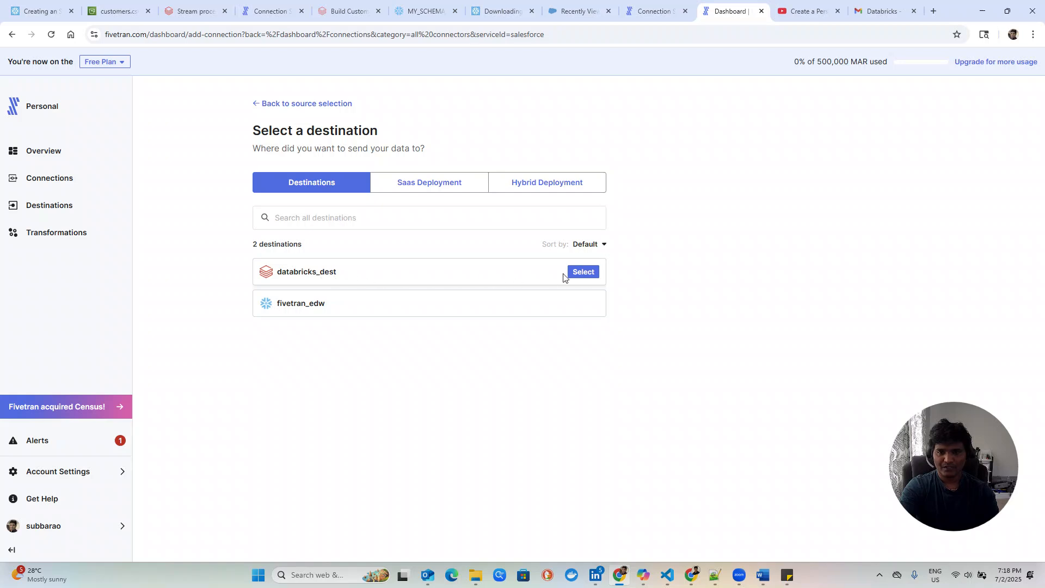
left_click(584, 272)
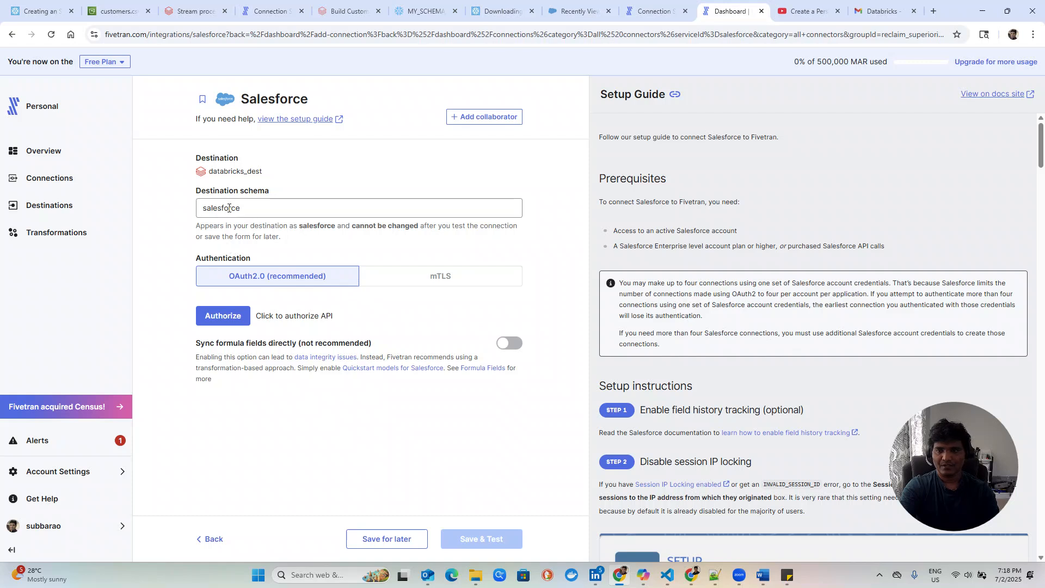
left_click(257, 210)
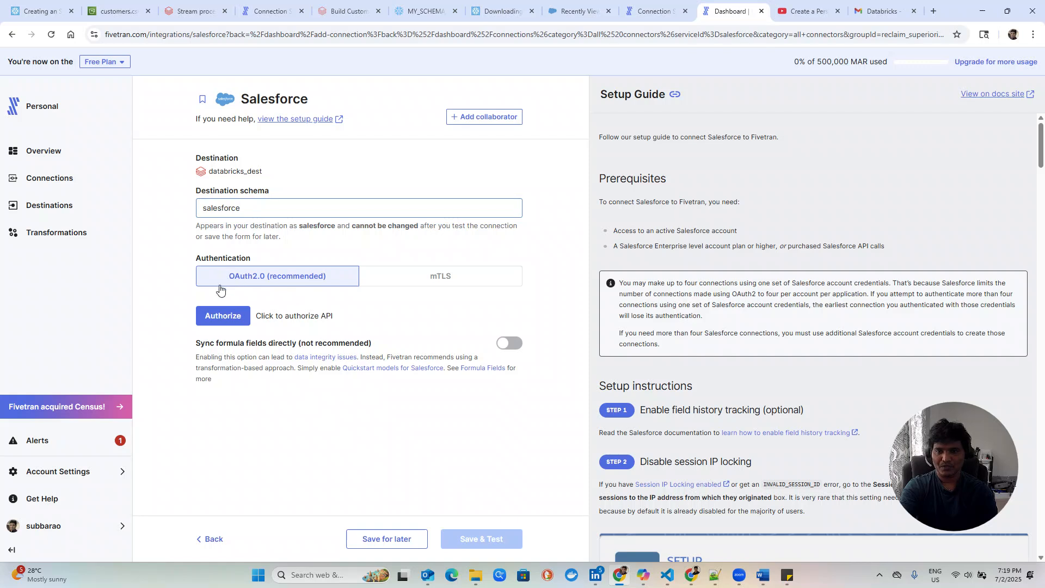
left_click(218, 319)
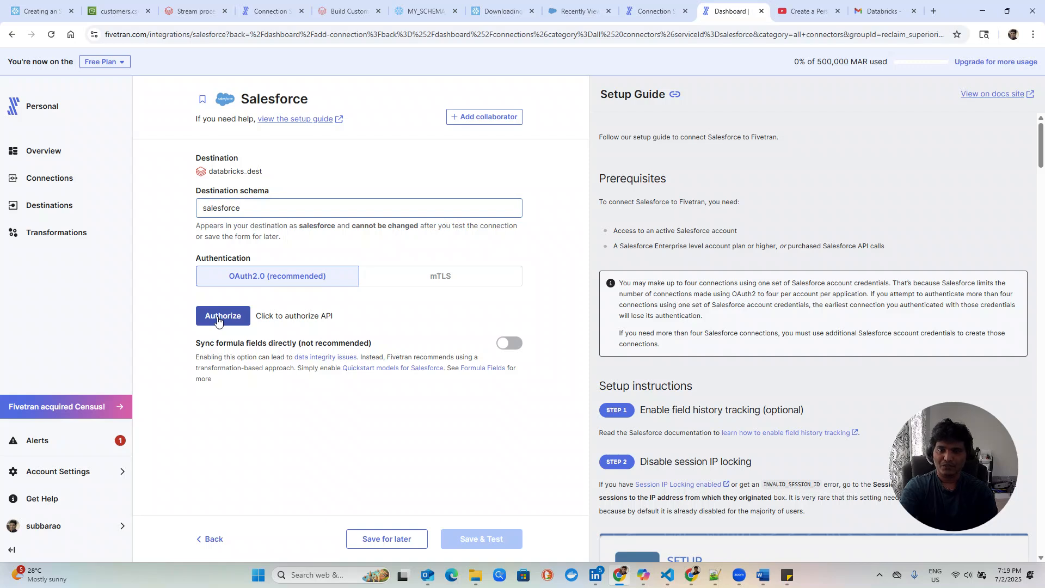
key("alt+Tab")
key("alt+Tab")
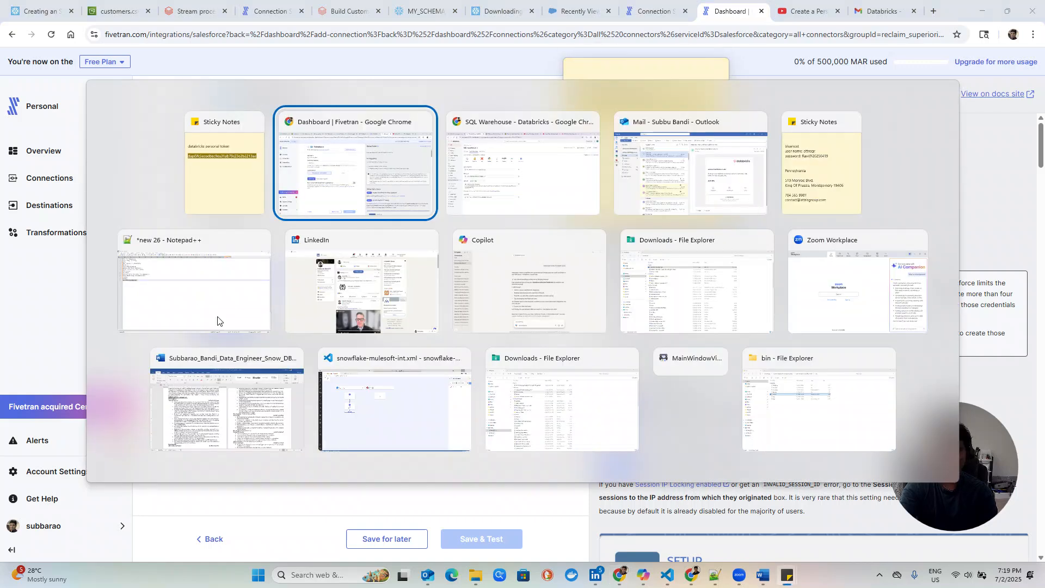
key("alt+Tab")
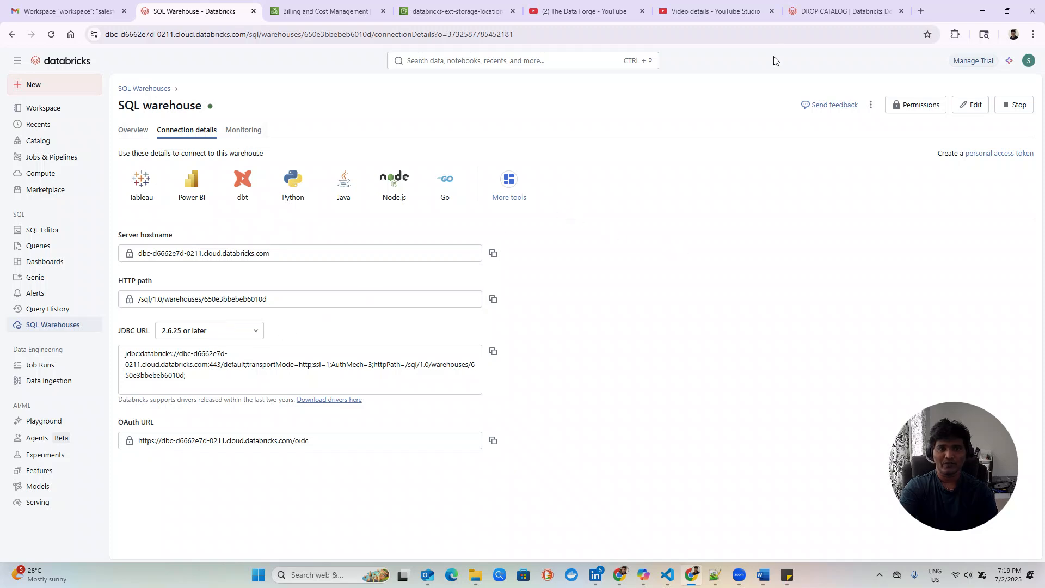
left_click_drag(946, 11, 932, 73)
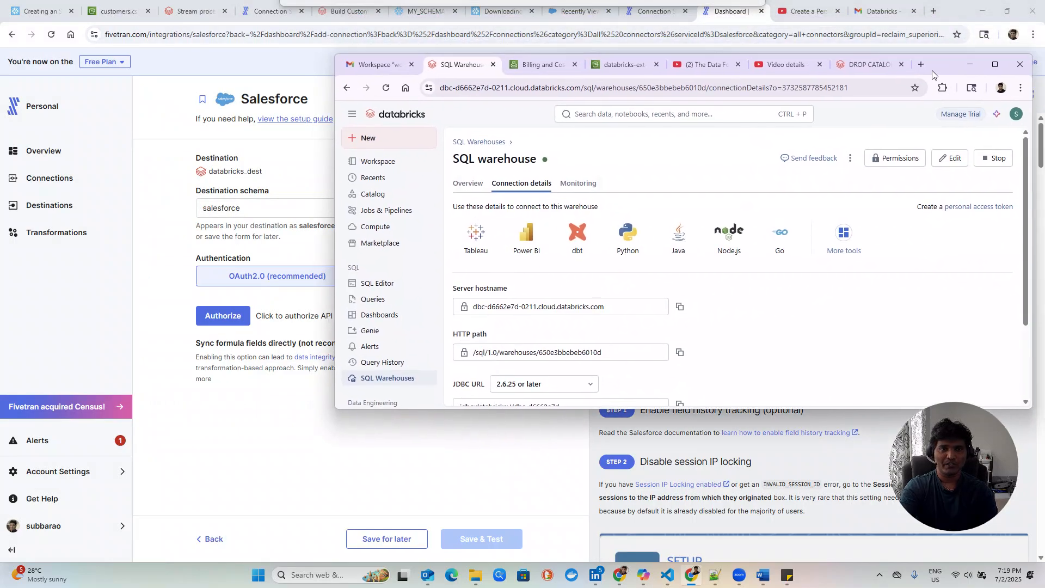
left_click(995, 64)
key("alt+Tab")
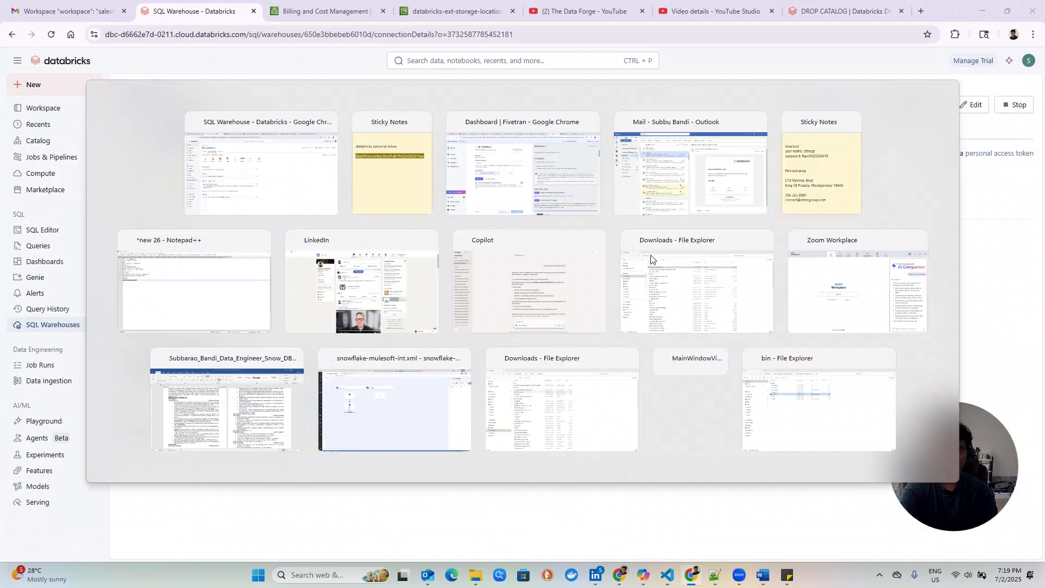
key("alt+Tab")
key("alt+Tab")
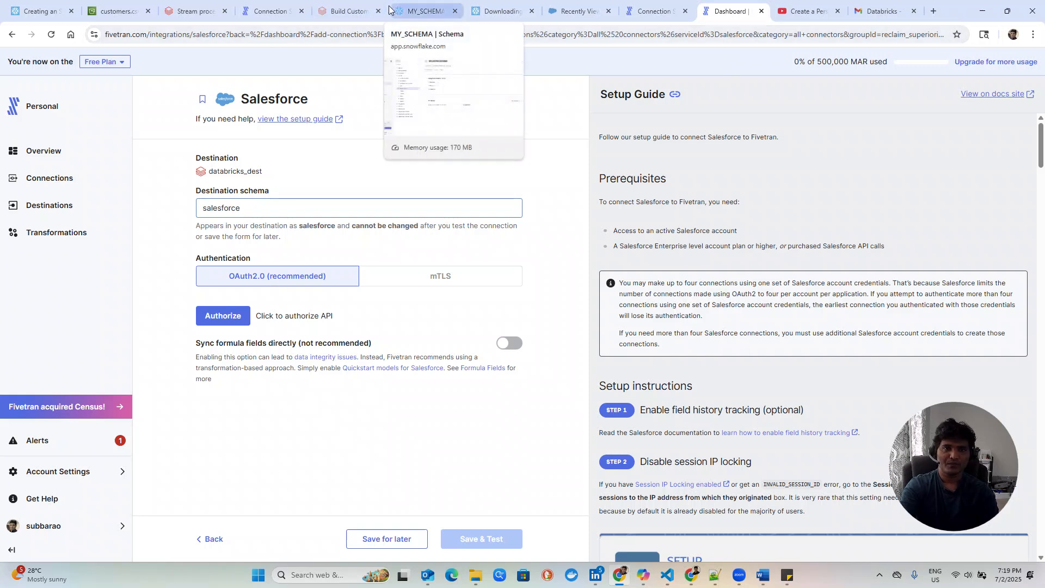
Switch to Salesforce and review the leads, accounts, and the recent opportunities and products in the Sales app.
left_click_drag(956, 11, 820, 100)
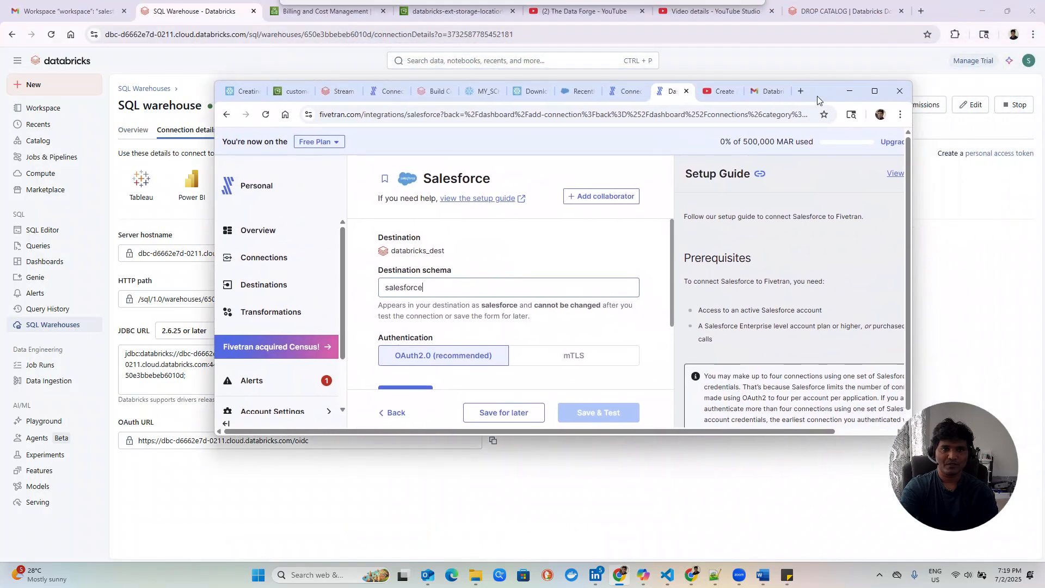
left_click(576, 93)
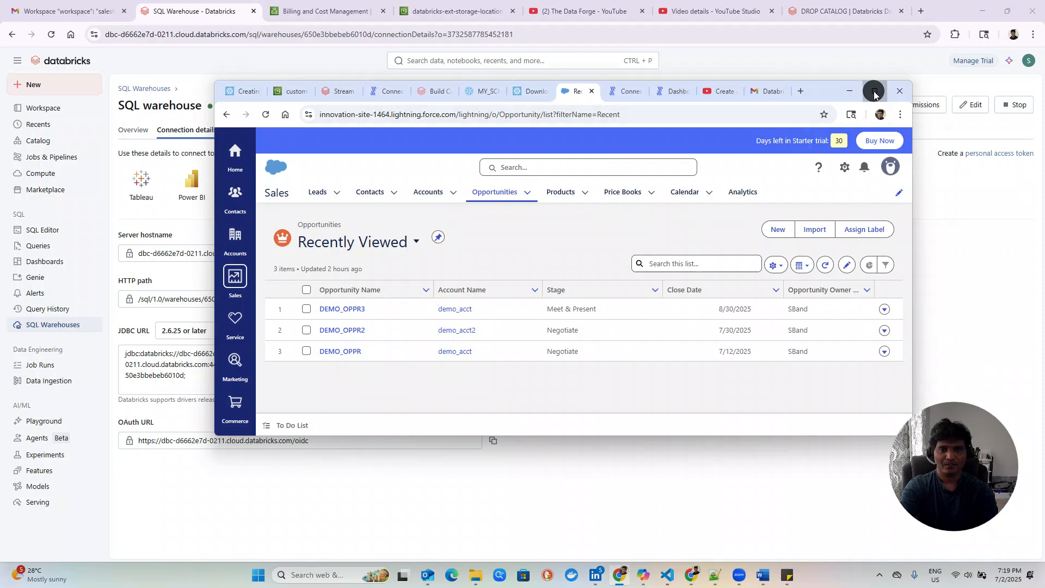
left_click(875, 91)
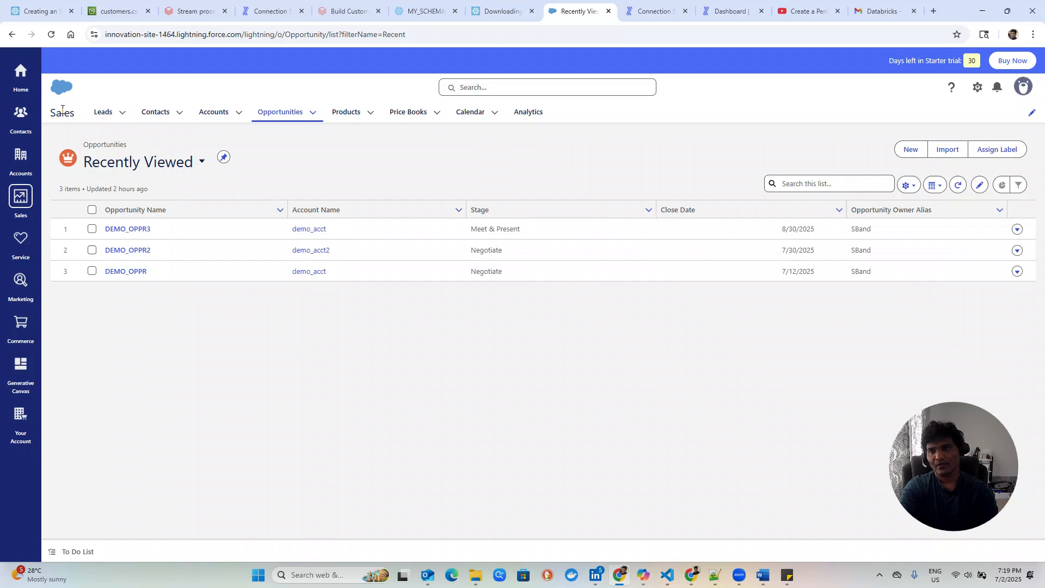
left_click(55, 96)
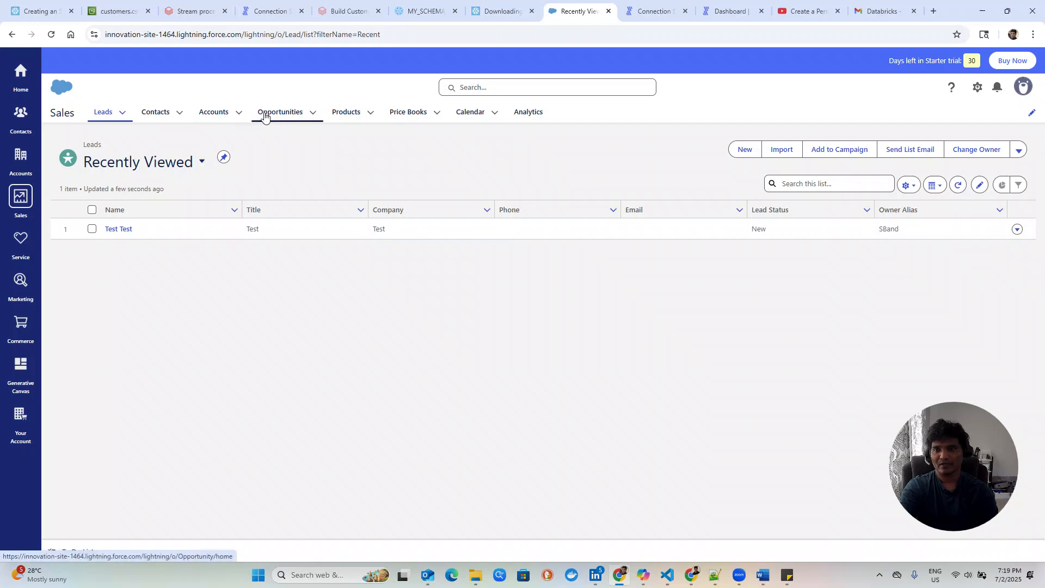
left_click(226, 112)
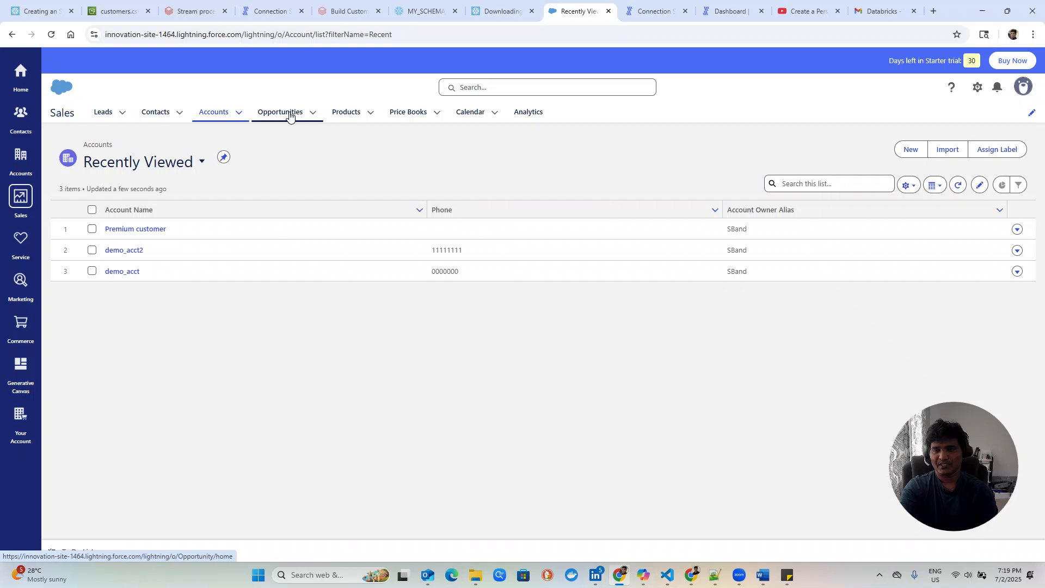
left_click(311, 113)
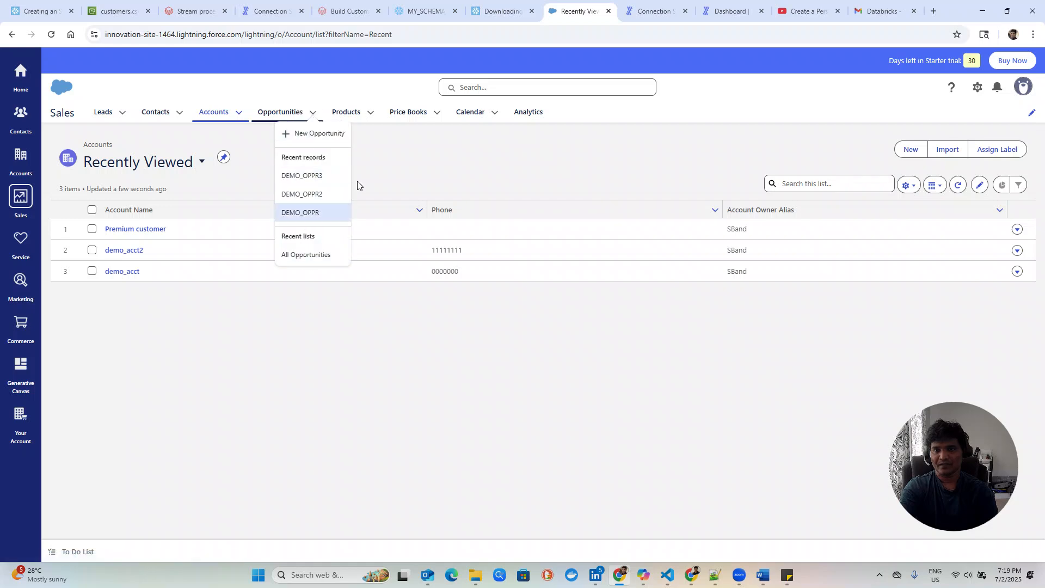
left_click(371, 112)
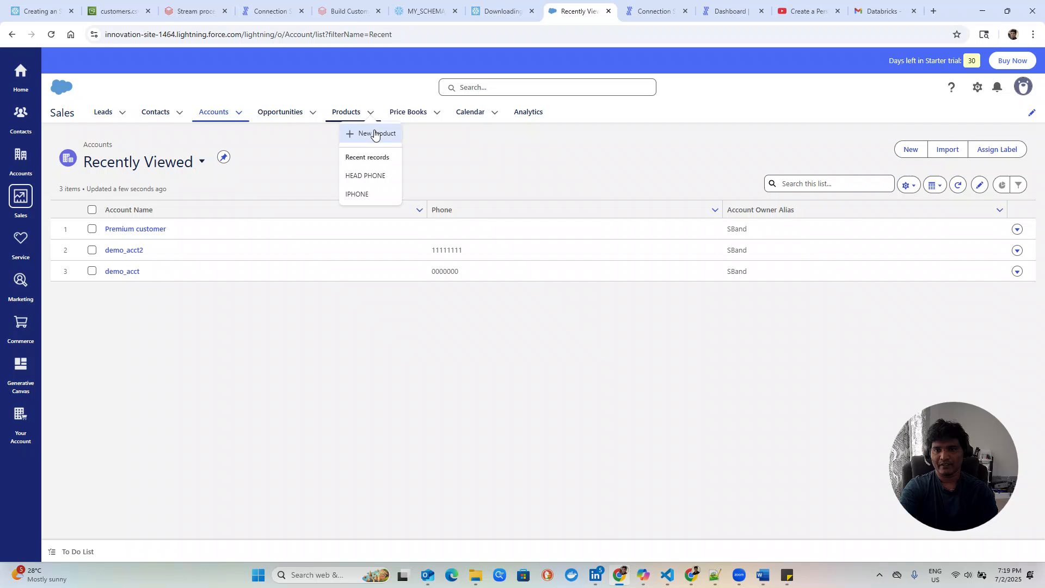
left_click(437, 111)
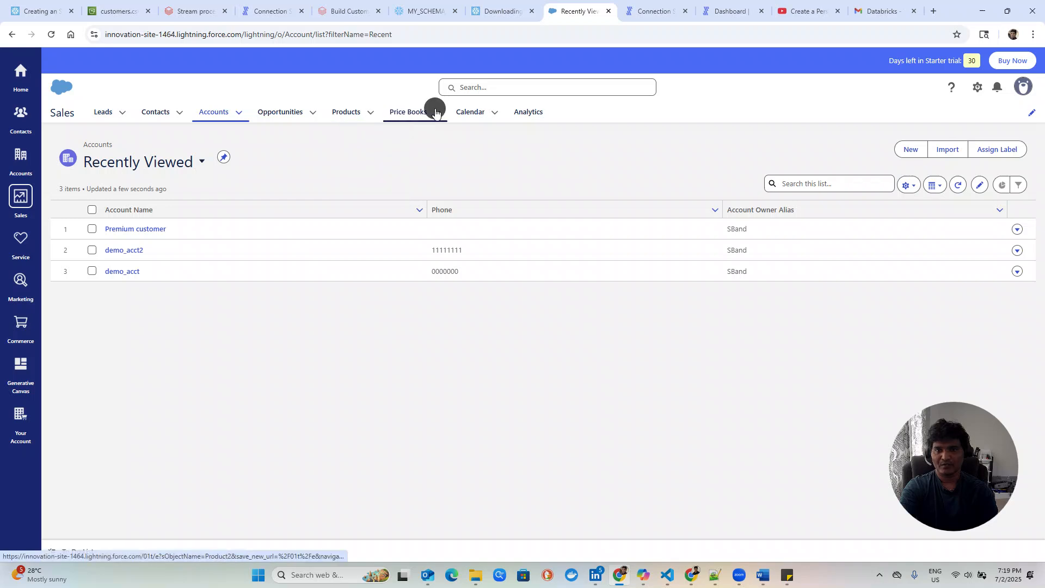
left_click(300, 356)
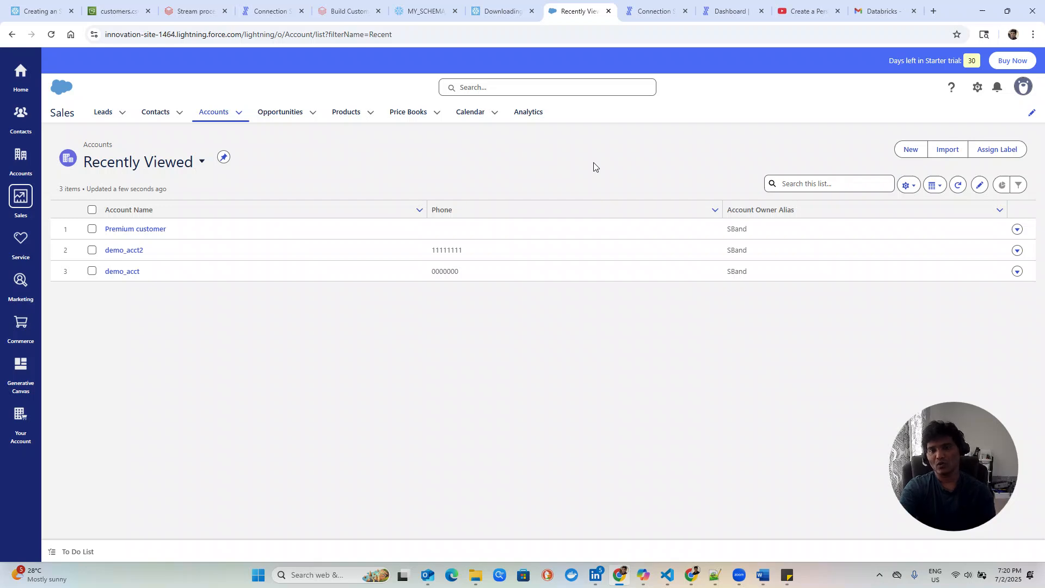
key("alt+Tab")
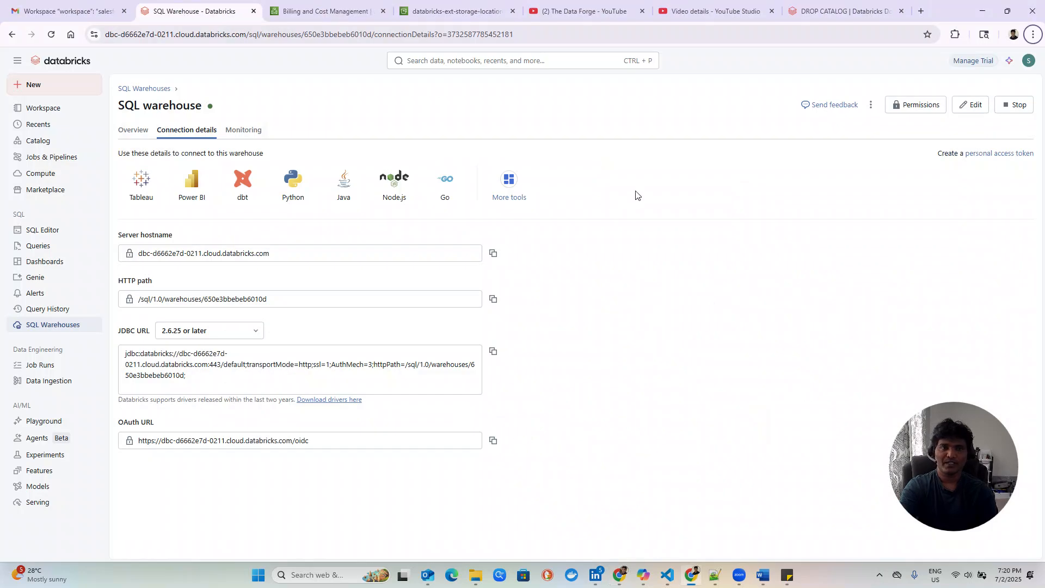
left_click(826, 7)
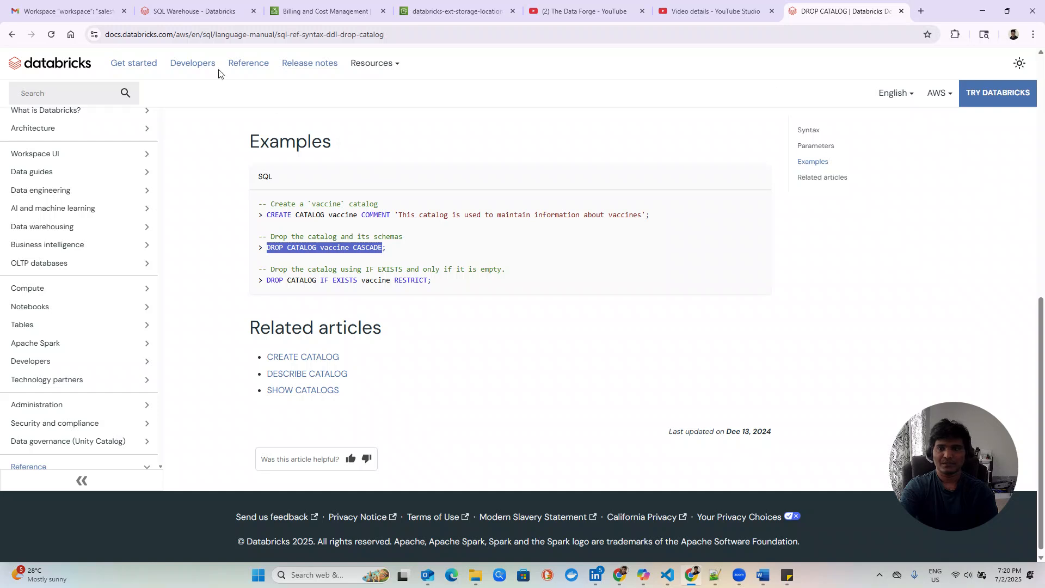
left_click(174, 13)
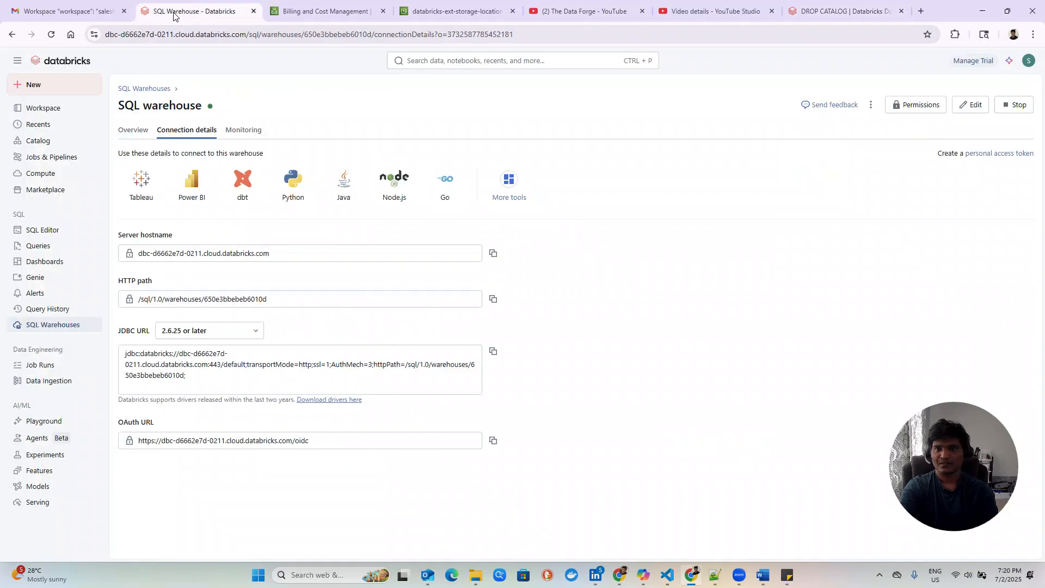
left_click_drag(954, 10, 791, 143)
key("alt+Tab")
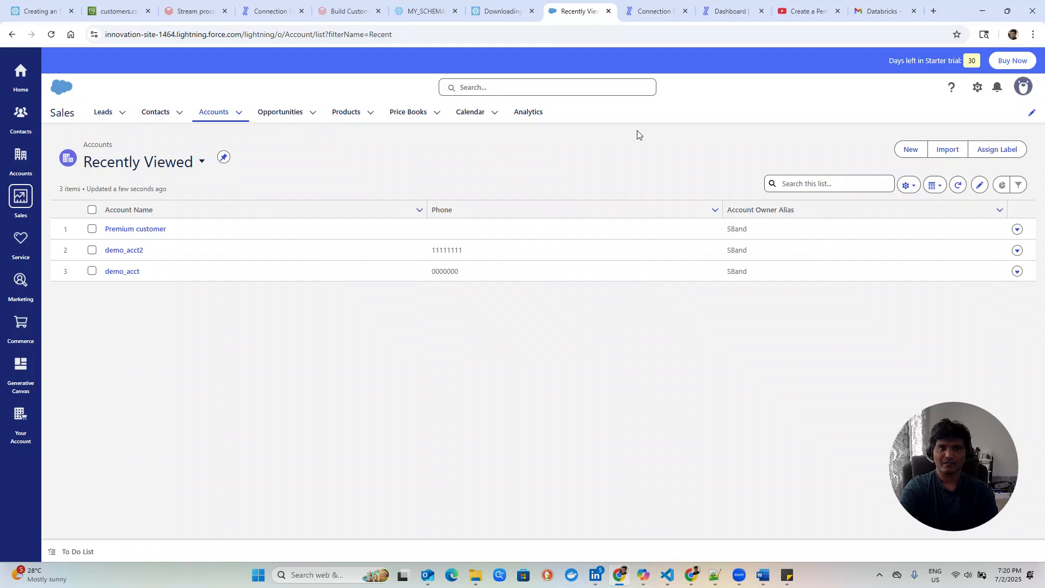
left_click(742, 13)
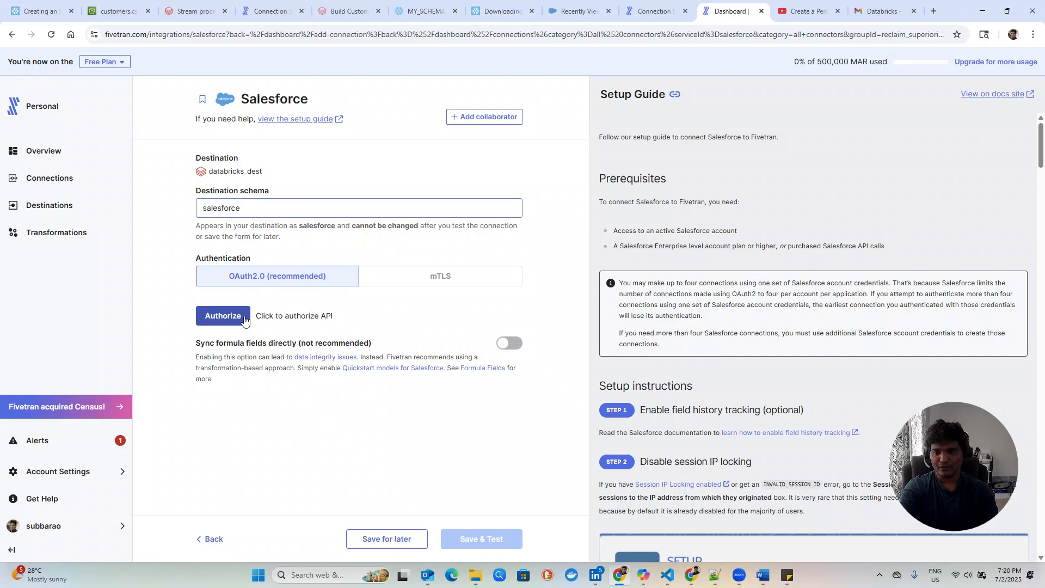
key("alt+Tab")
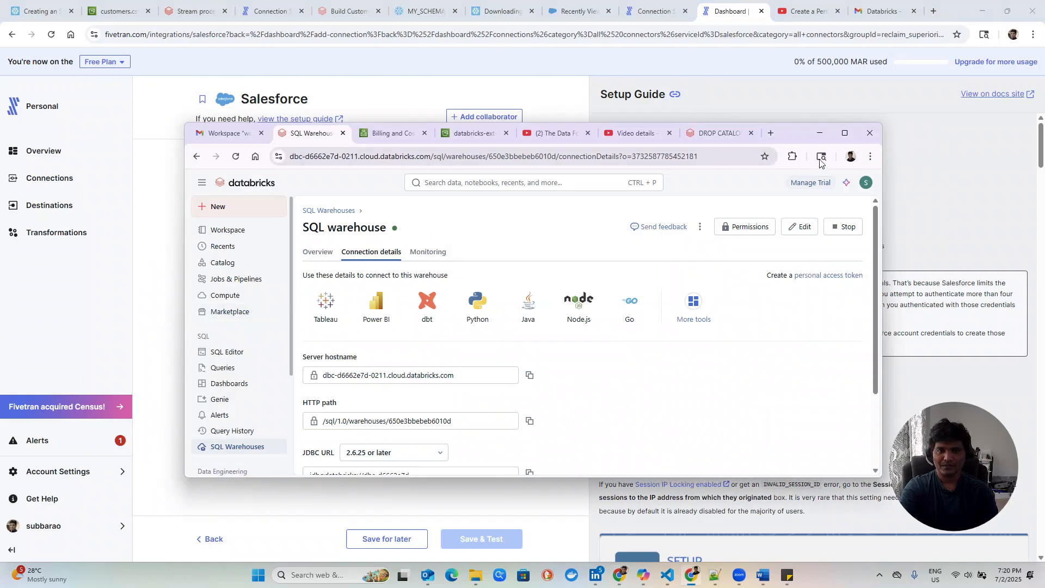
key("alt+Tab")
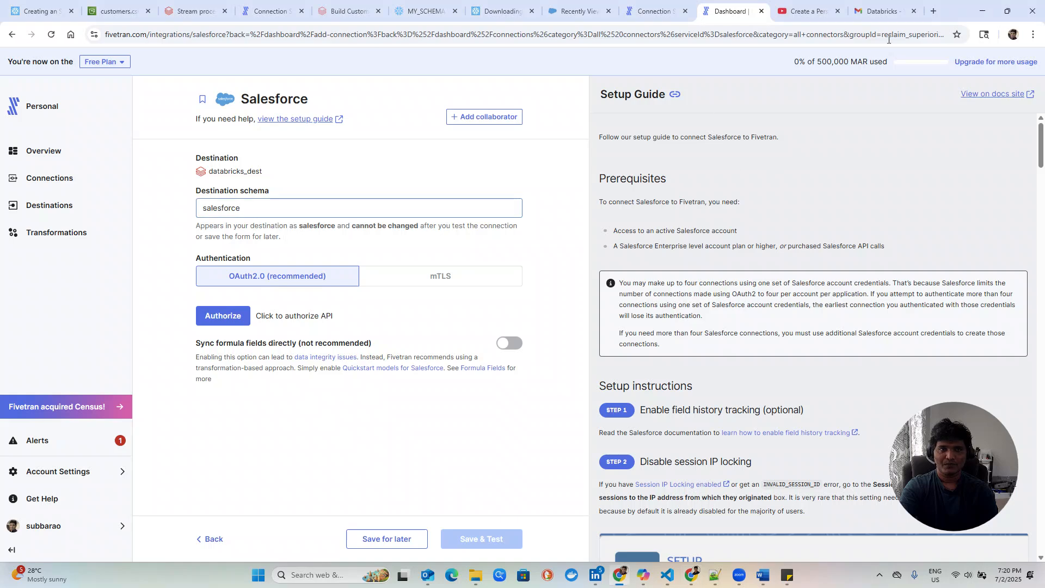
double_click(946, 16)
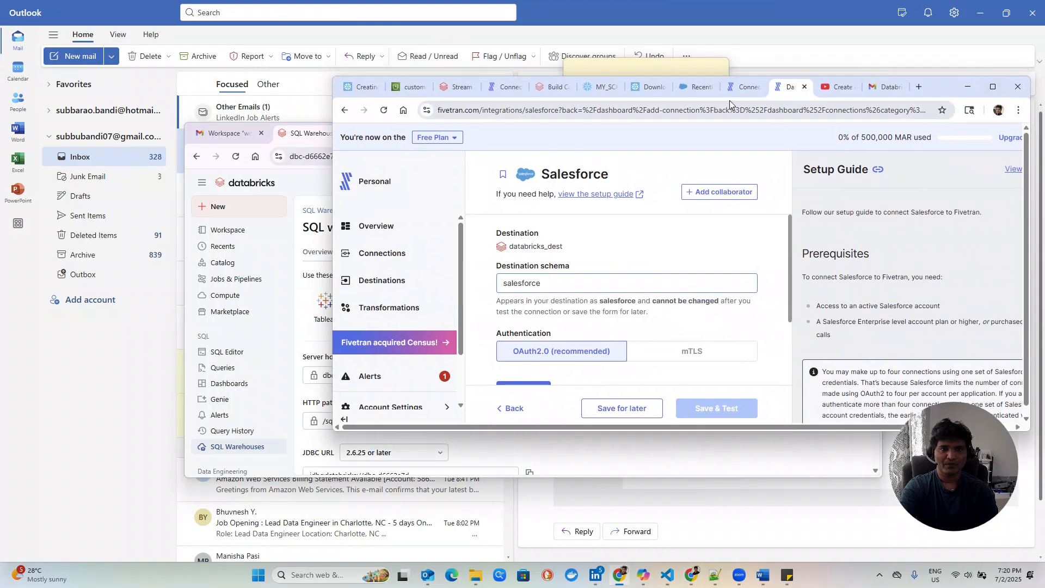
left_click(695, 88)
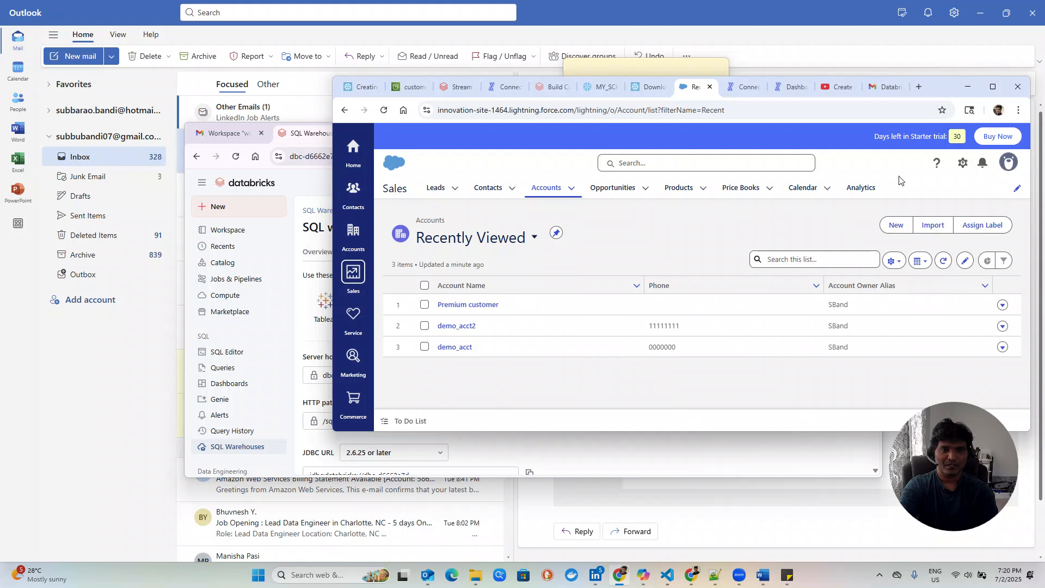
Return to the Fivetran connection setup and authorize access to the Salesforce API with OAuth2.0.
left_click(788, 91)
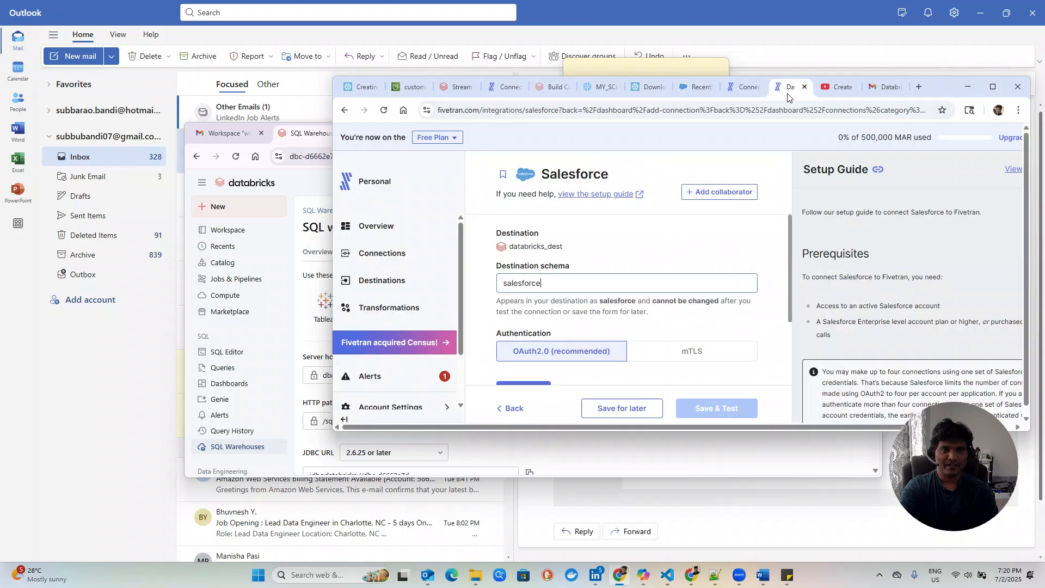
left_click_drag(949, 90, 808, 96)
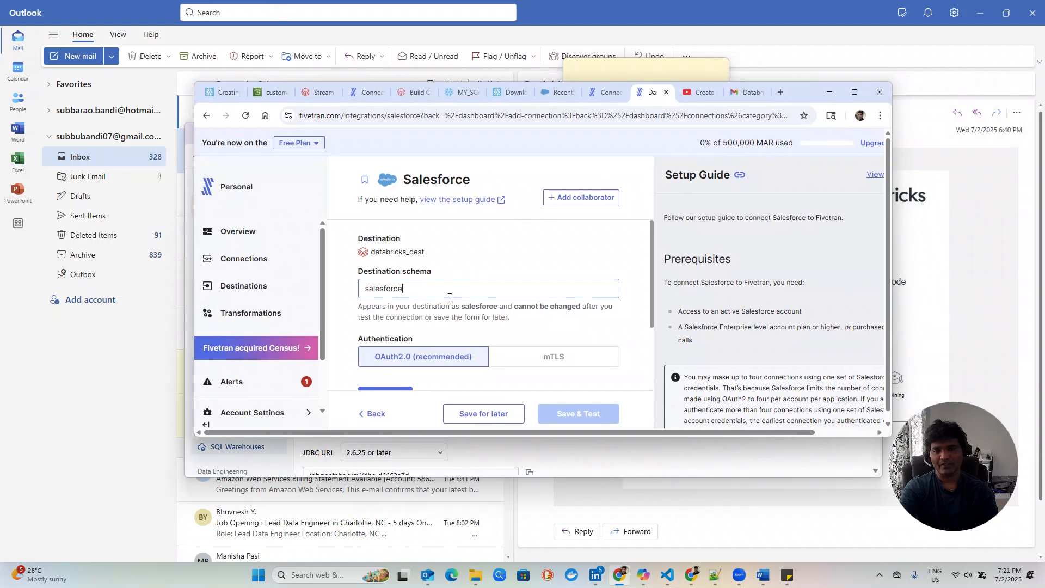
scroll(472, 313, "down", 3)
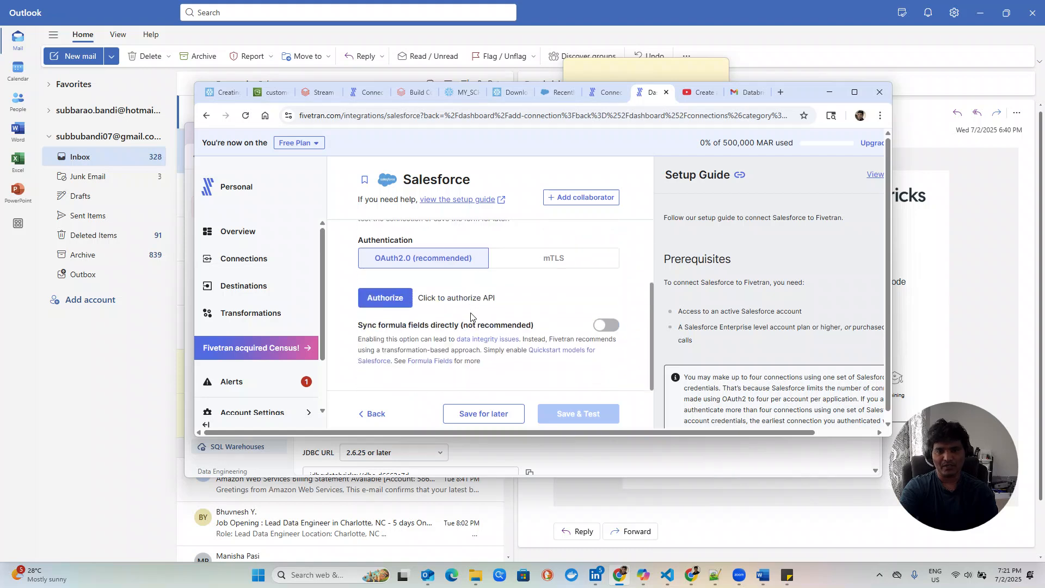
left_click(385, 298)
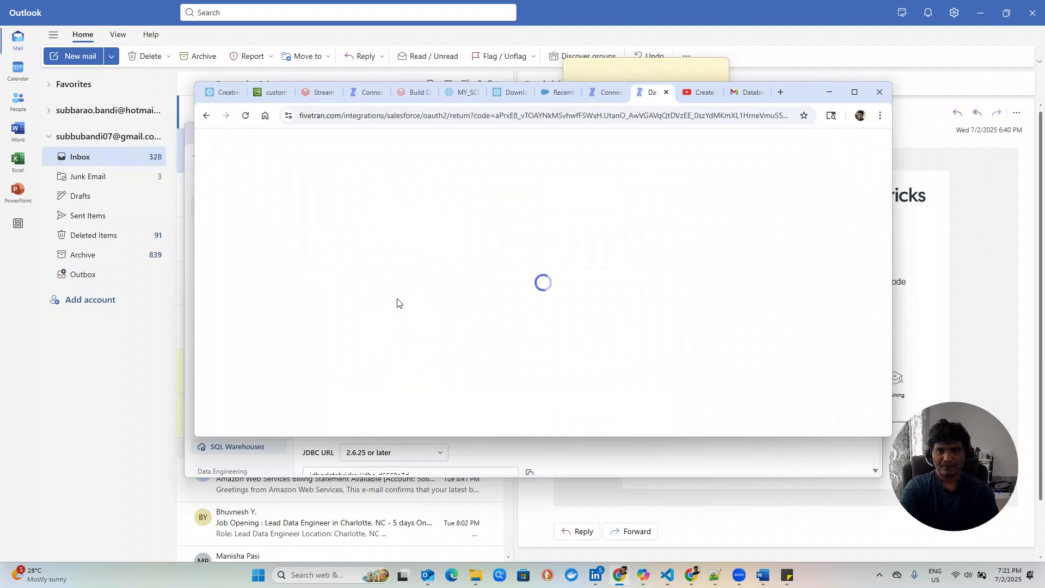
scroll(575, 328, "down", 2)
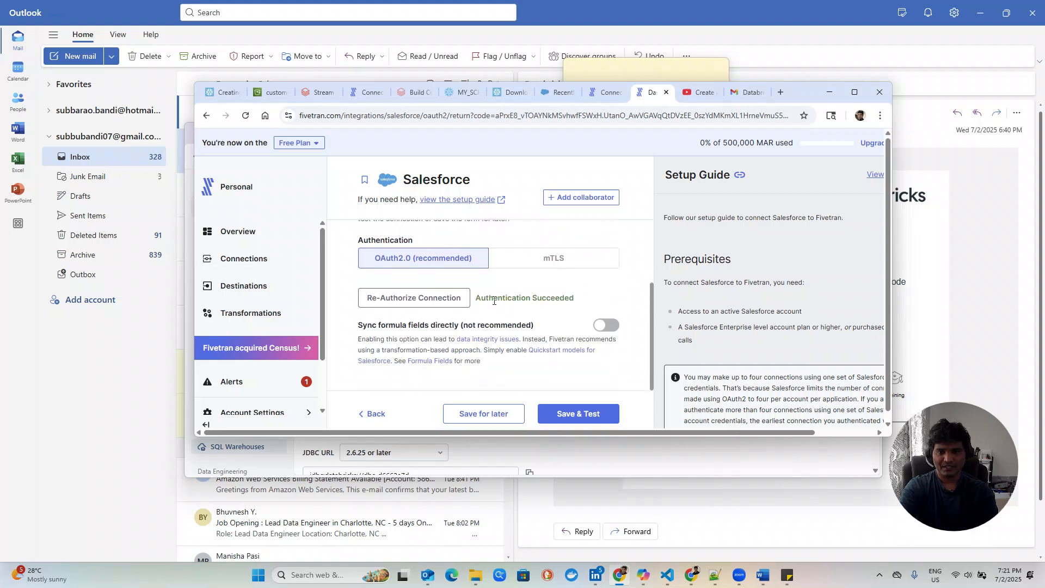
Save and test the Salesforce connection, and continue to the selection of data to sync.
left_click(853, 96)
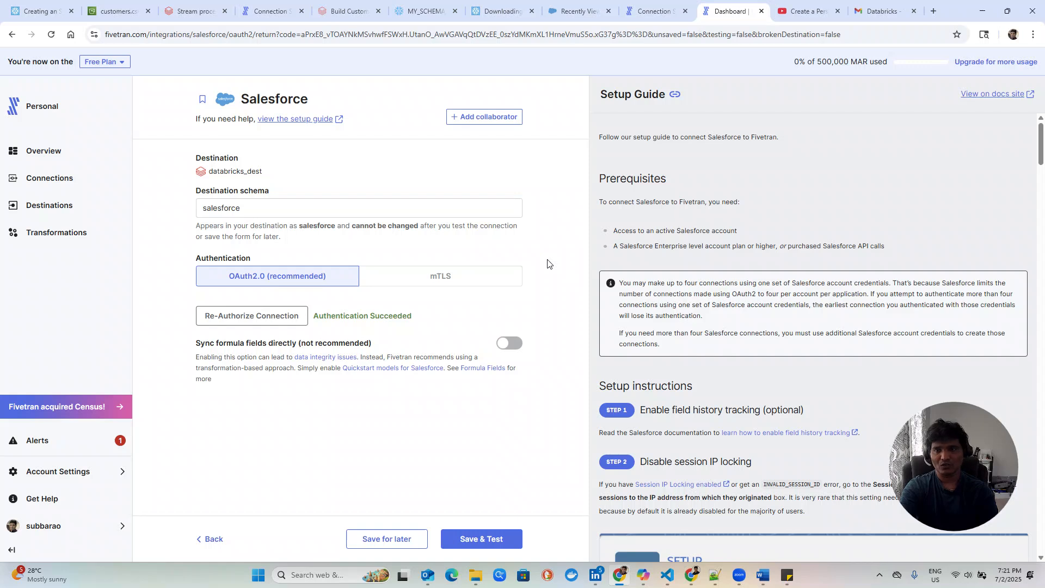
left_click(493, 538)
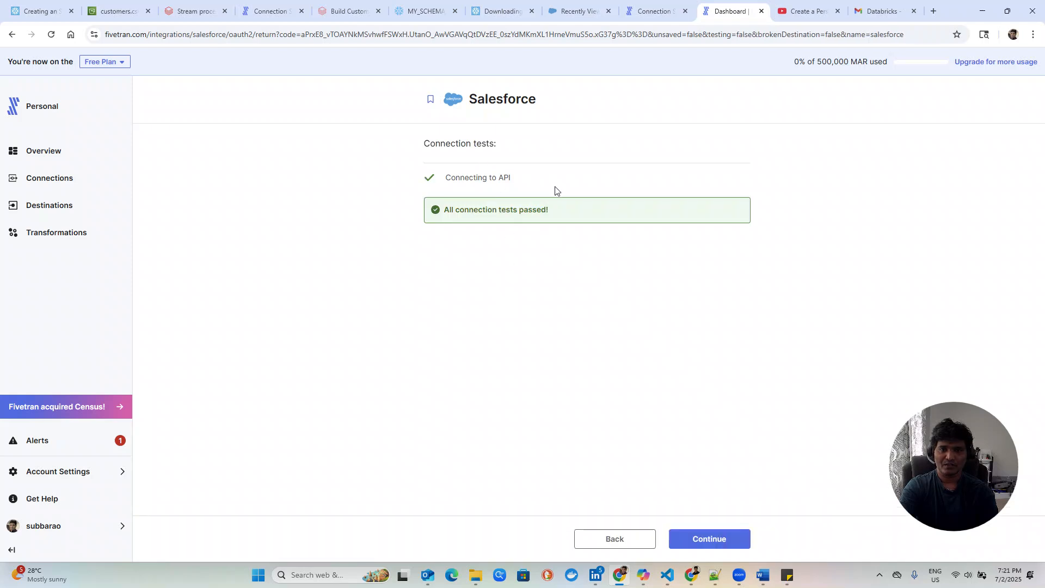
left_click(713, 540)
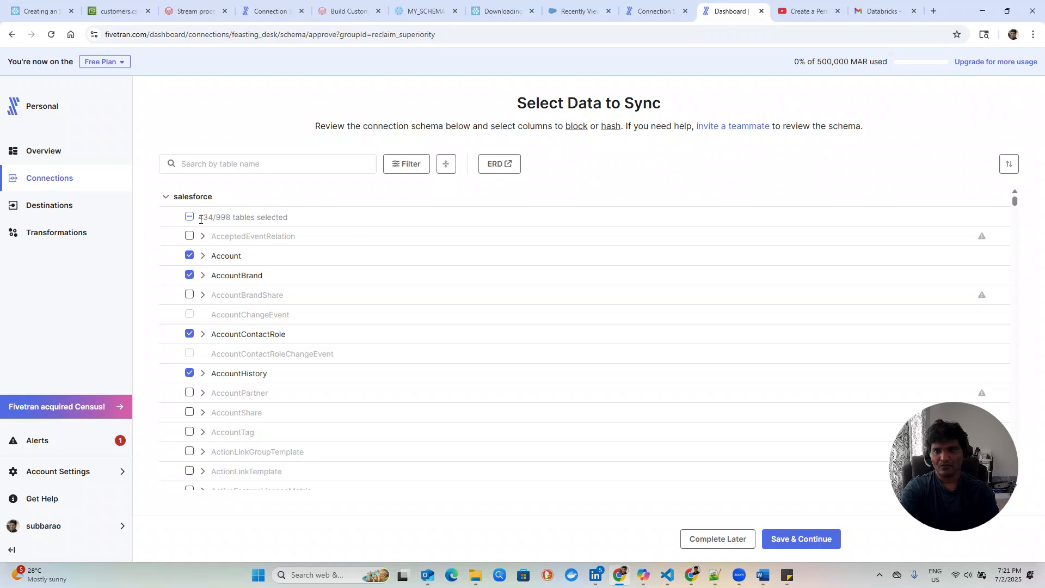
Deselect all tables in the salesforce schema so that none is included in the sync.
left_click_drag(201, 218, 213, 218)
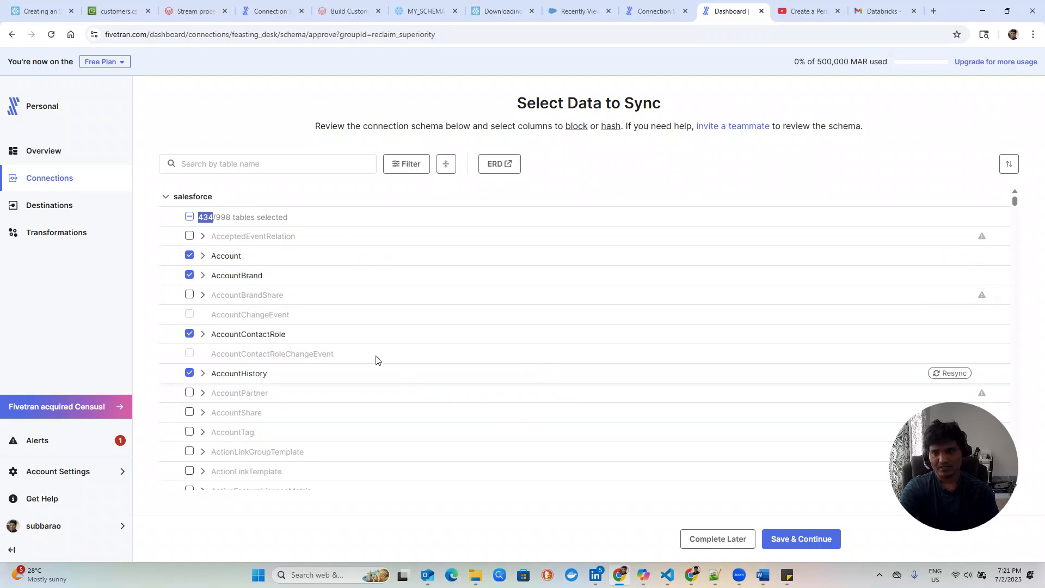
left_click(189, 217)
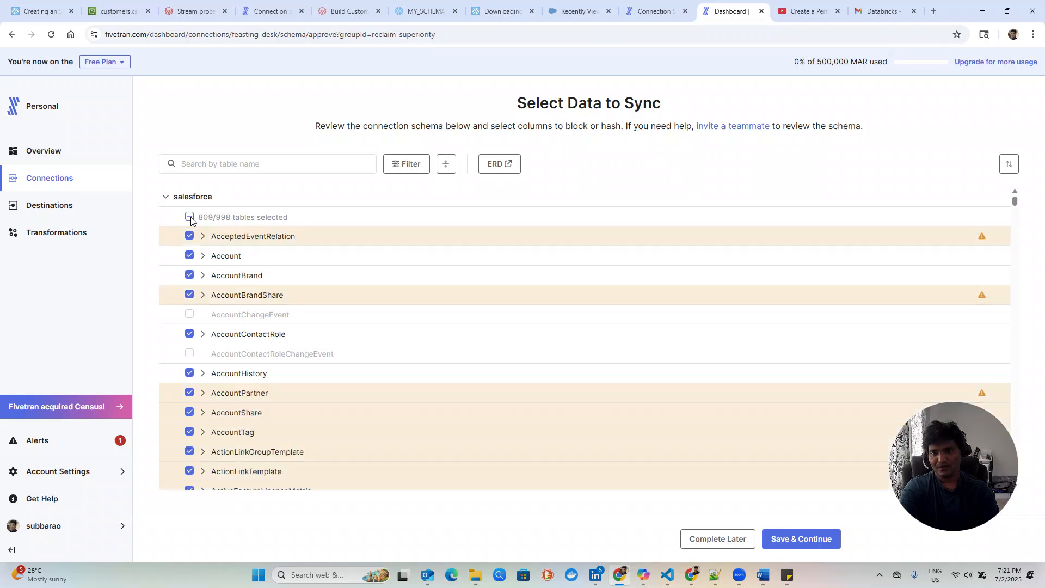
left_click(190, 217)
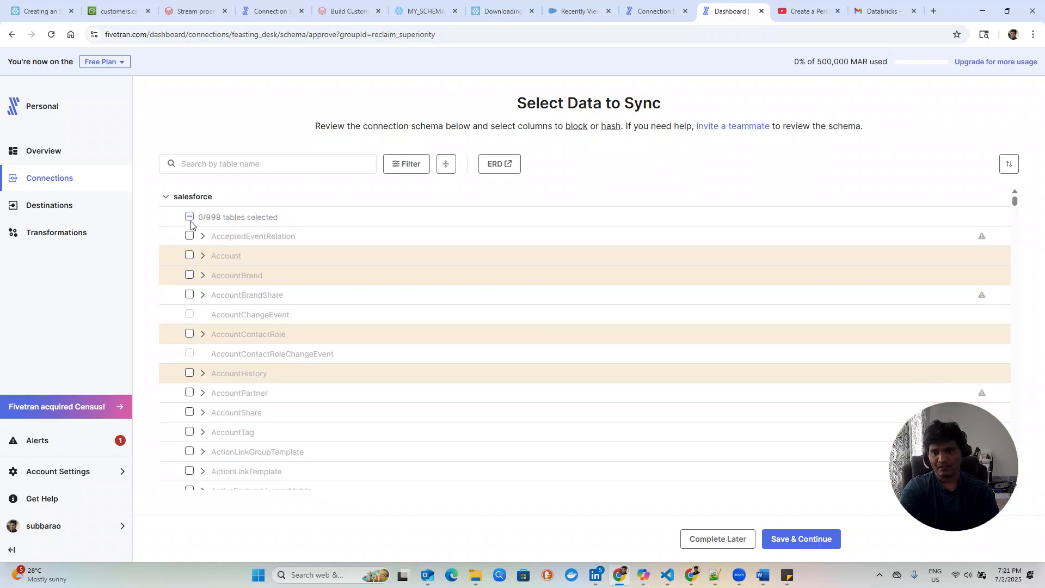
Search the schema's tables for "lead" and examine the columns of the Lead table.
left_click(297, 167)
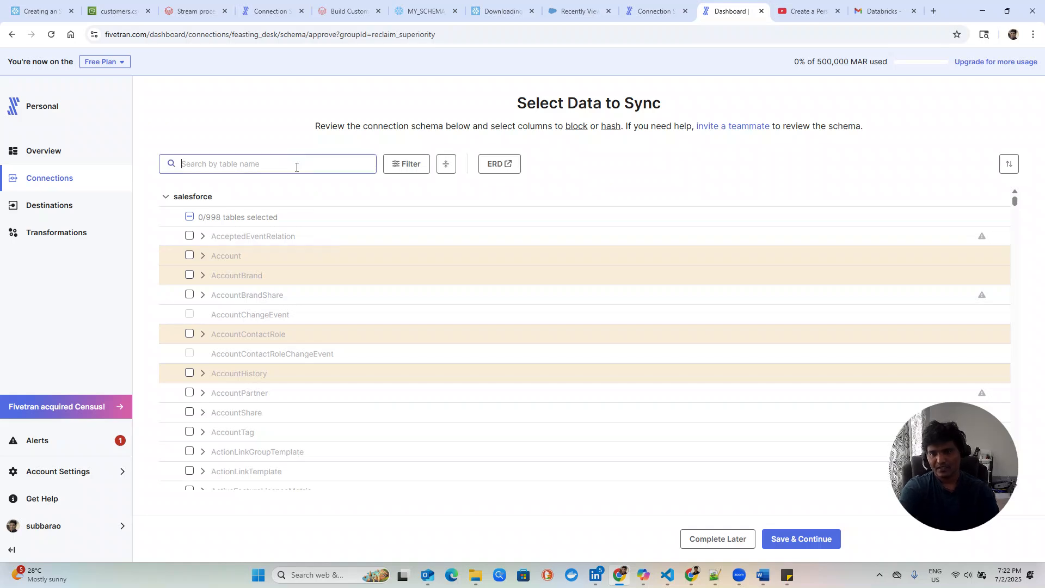
scroll(278, 283, "down", 15)
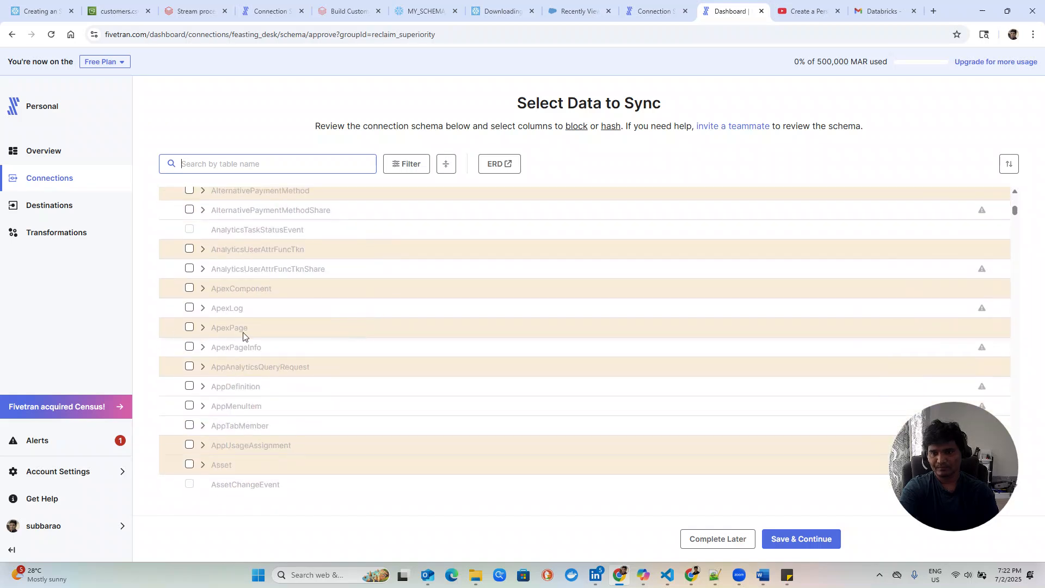
scroll(327, 338, "up", 1)
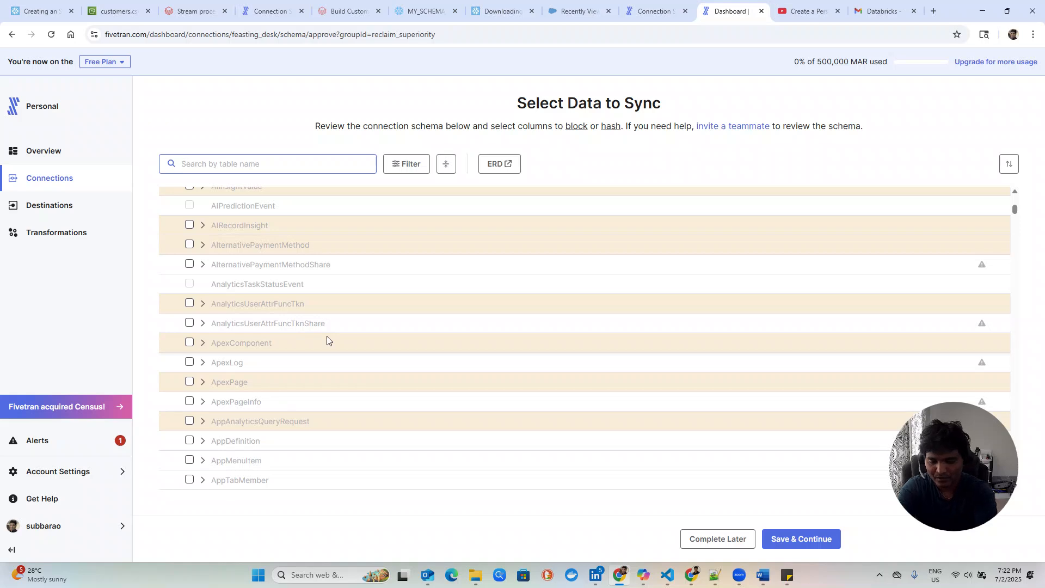
type("lead")
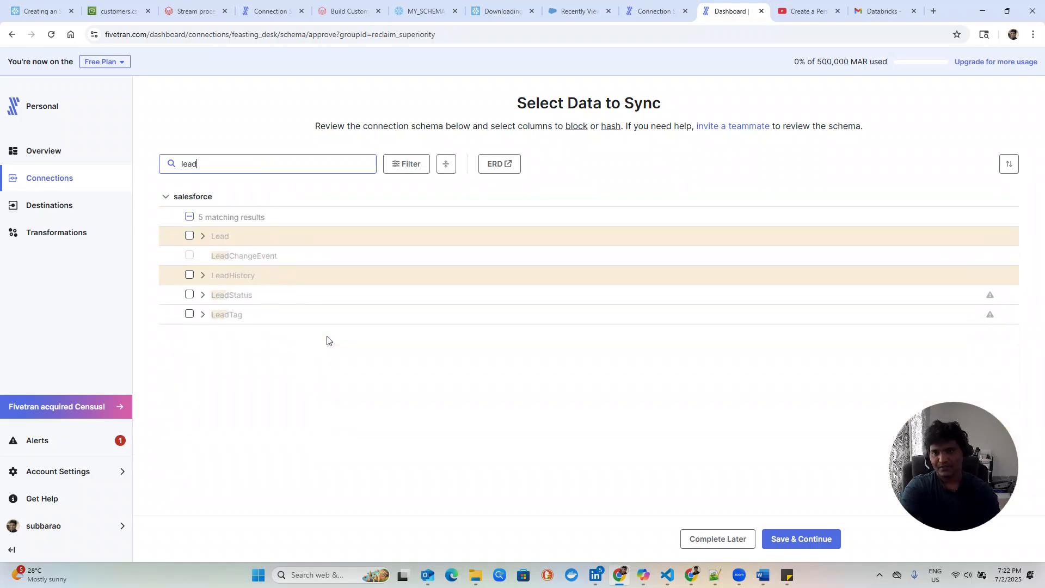
left_click(203, 238)
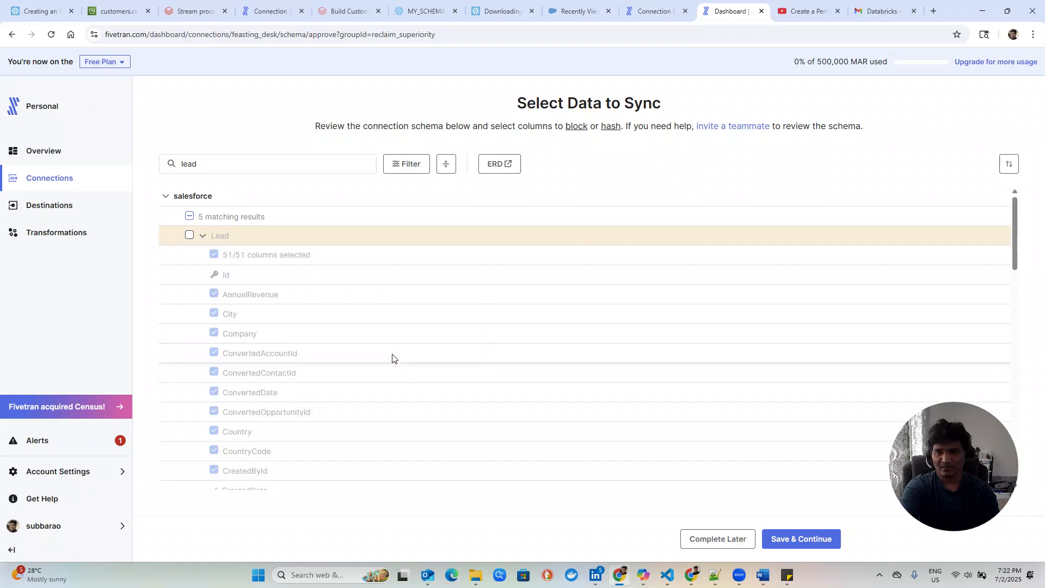
scroll(392, 358, "down", 5)
scroll(392, 358, "up", 5)
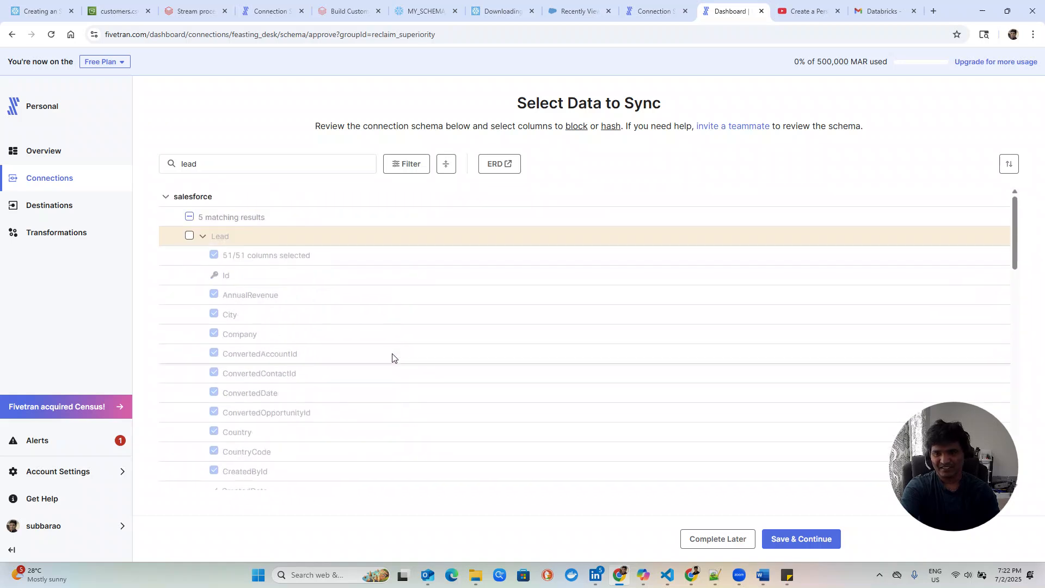
Include the Lead table in the sync and review its selected columns.
left_click(190, 235)
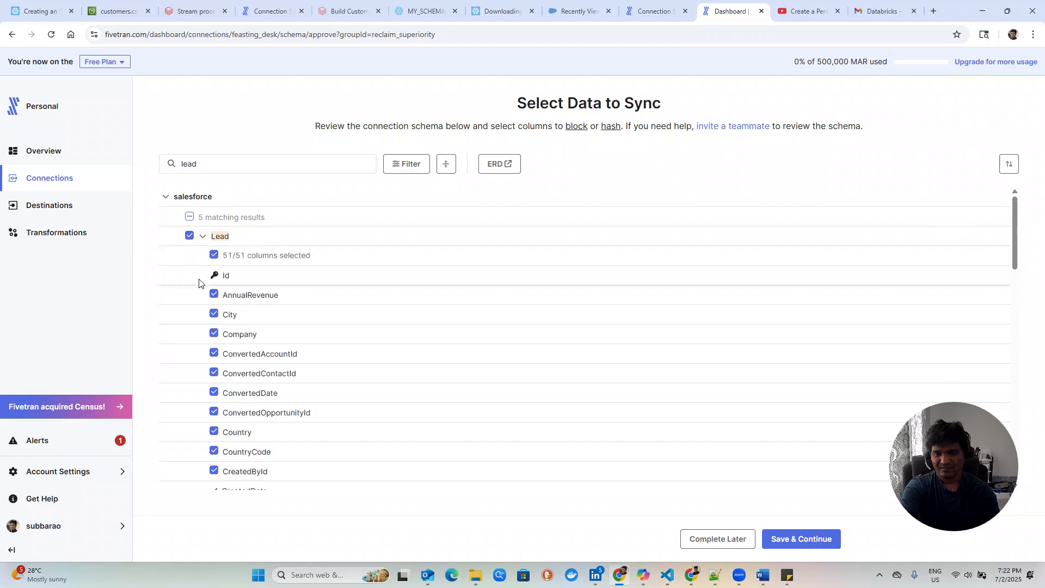
scroll(400, 363, "down", 1)
scroll(400, 363, "down", 9)
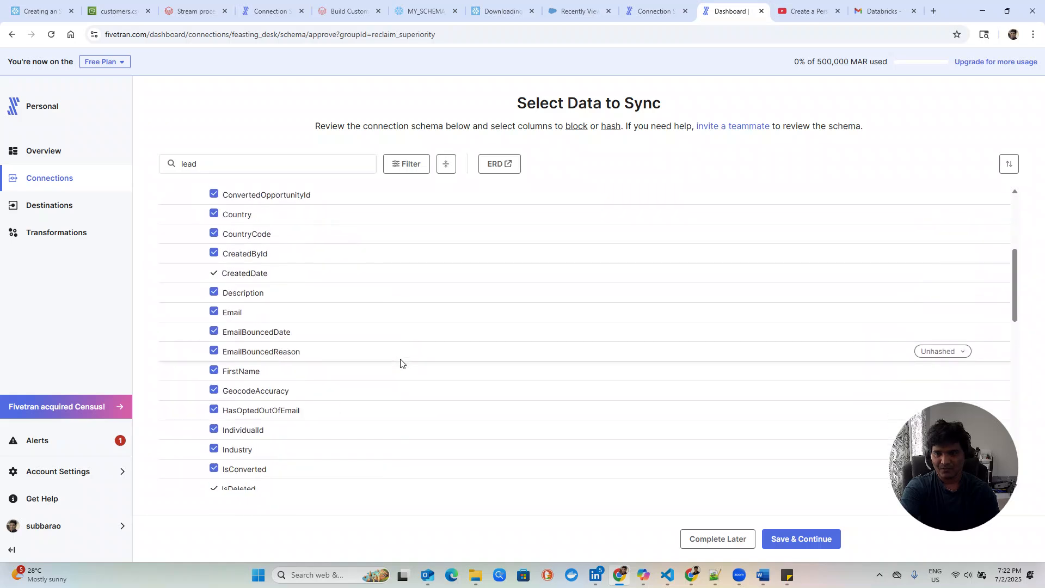
scroll(400, 363, "down", 5)
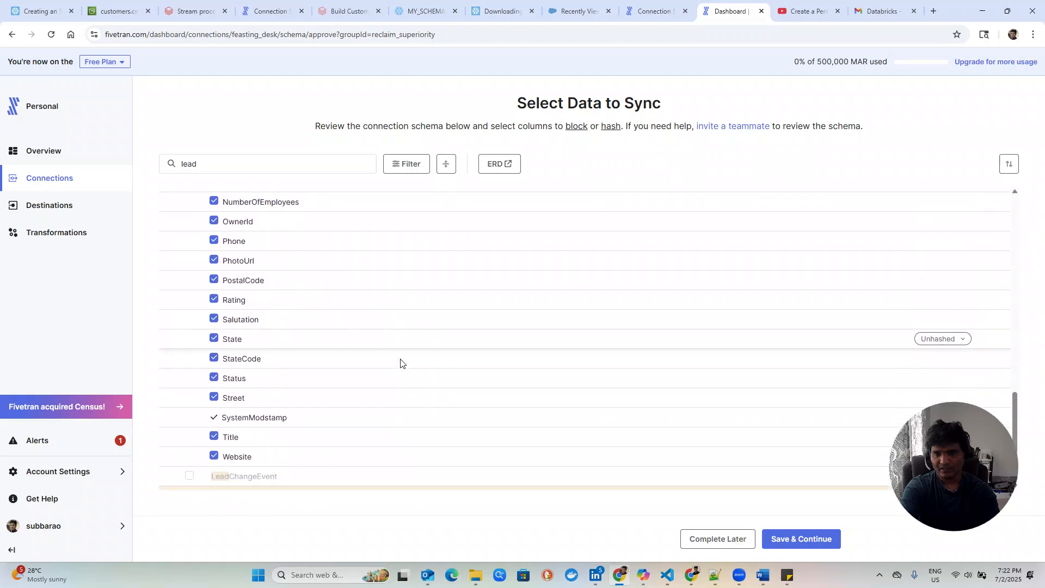
scroll(401, 363, "up", 15)
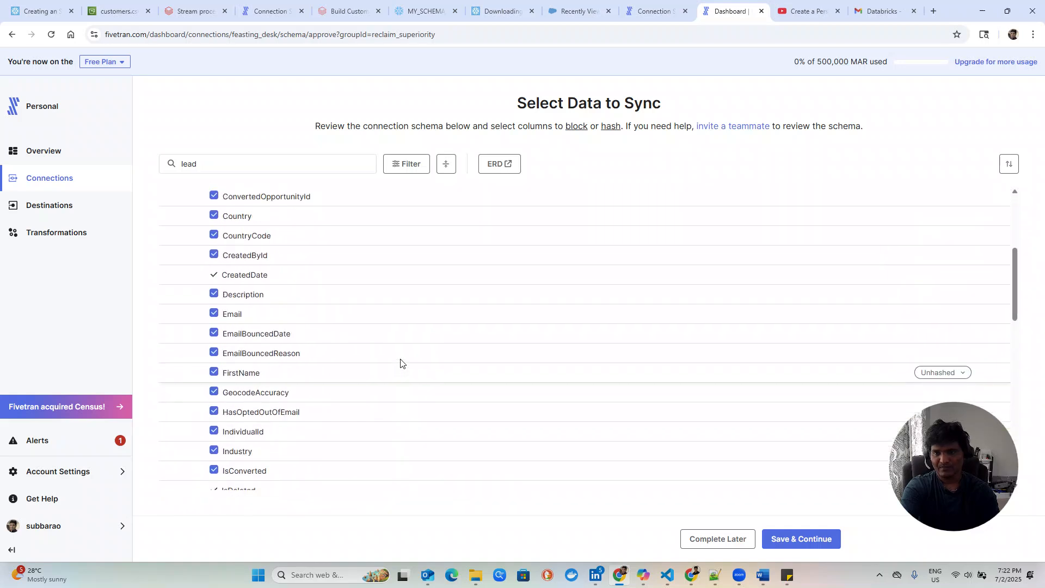
Search the schema's tables for "account", include the Account table in the sync and review its columns.
double_click(183, 163)
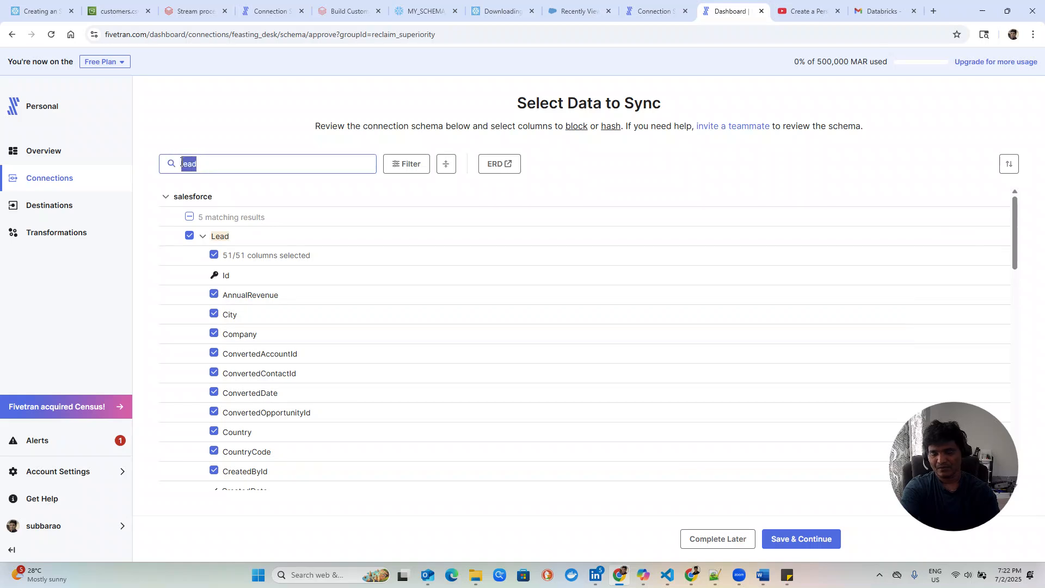
type("cacco")
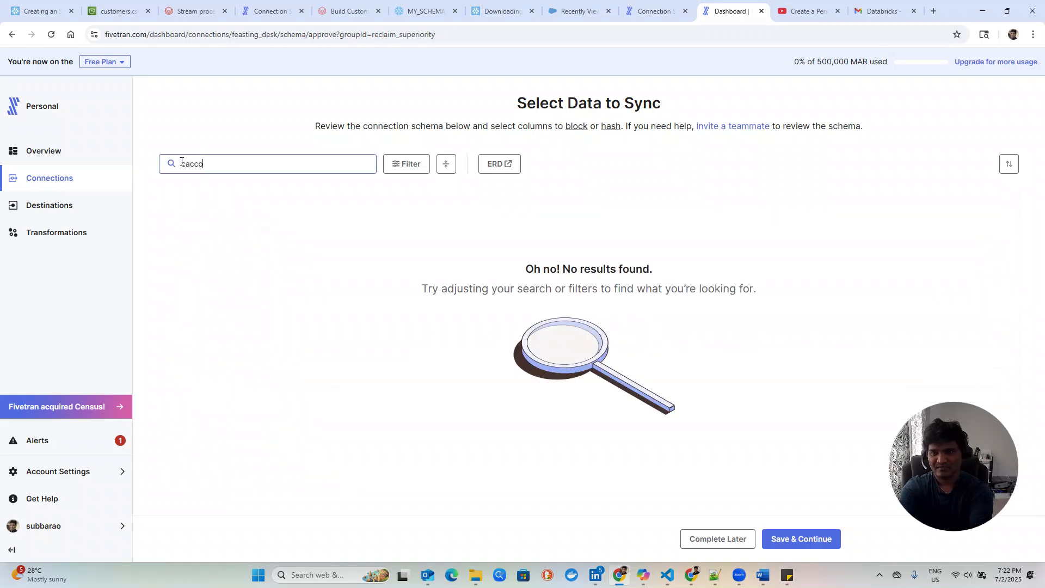
key("BackSpace")
key("BackSpace")
key("BackSpace")
key("BackSpace")
key("BackSpace")
type("accou")
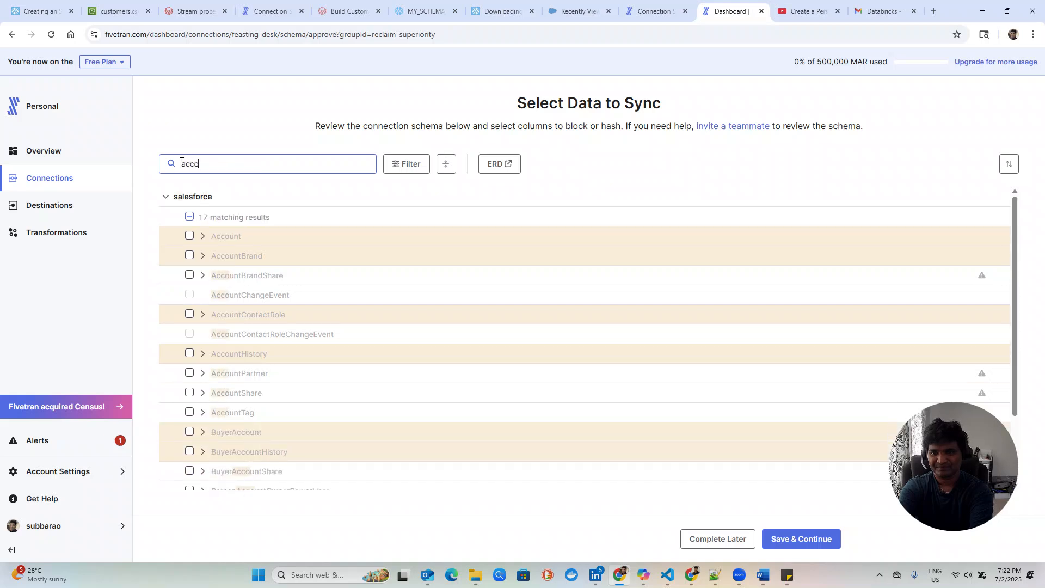
type("nt")
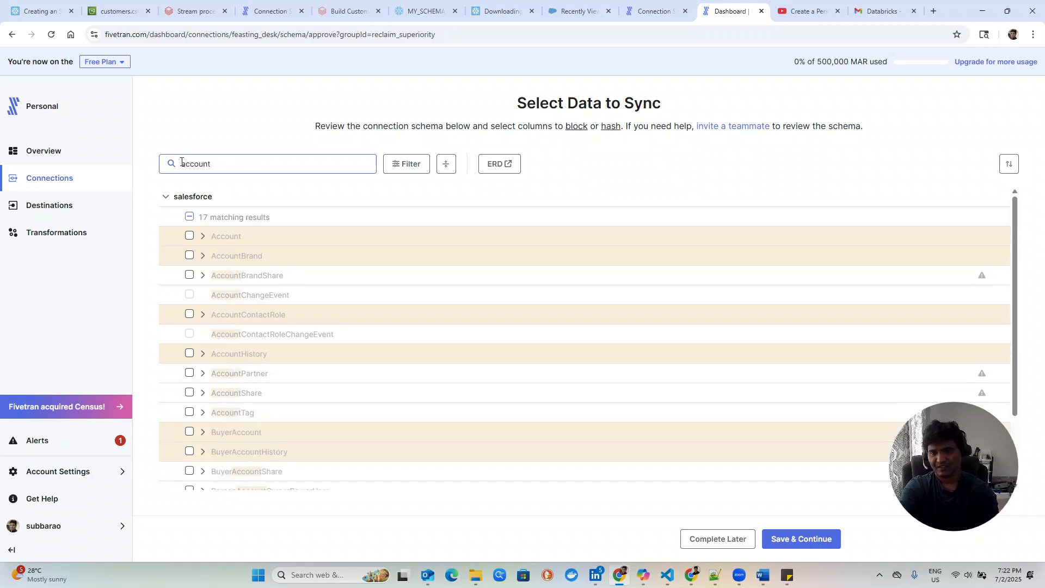
left_click(189, 239)
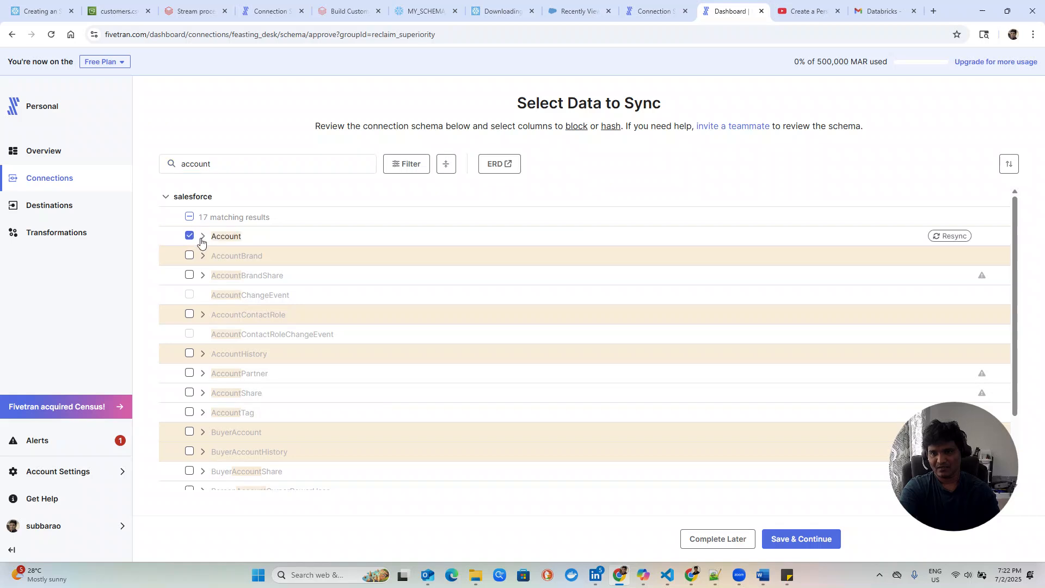
left_click(201, 239)
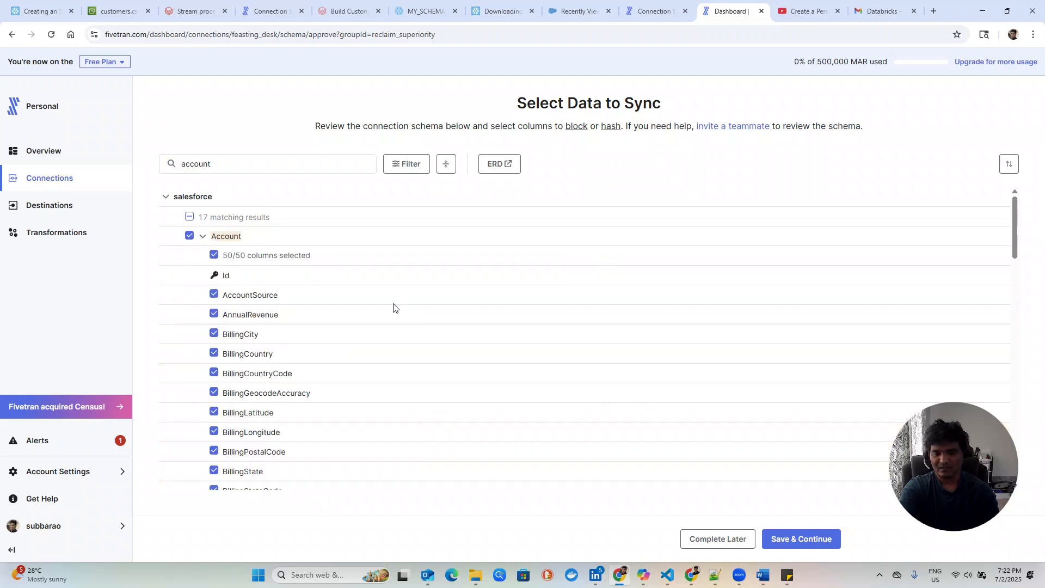
scroll(305, 414, "down", 4)
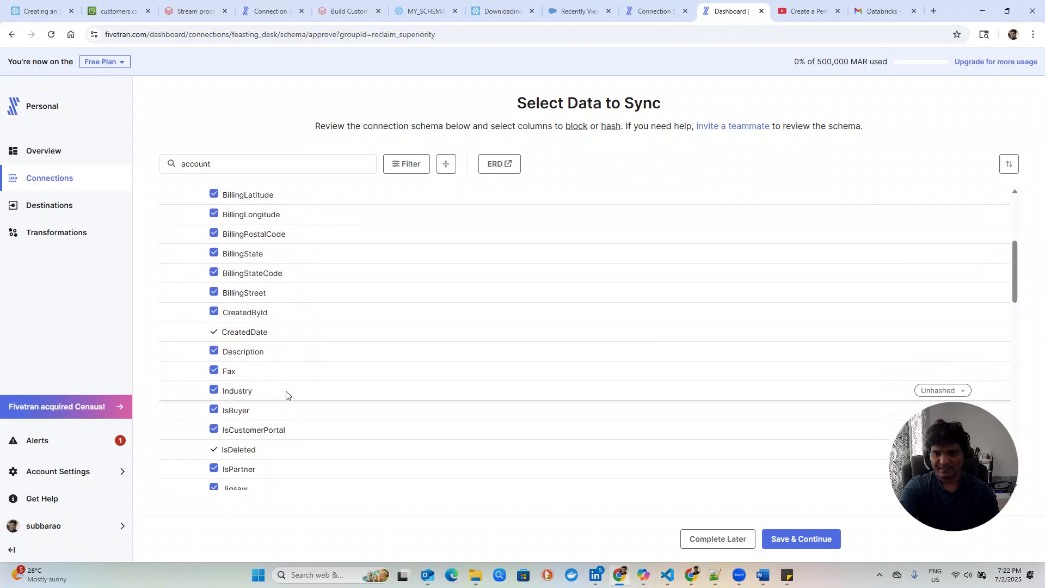
scroll(277, 371, "up", 3)
scroll(294, 293, "up", 1)
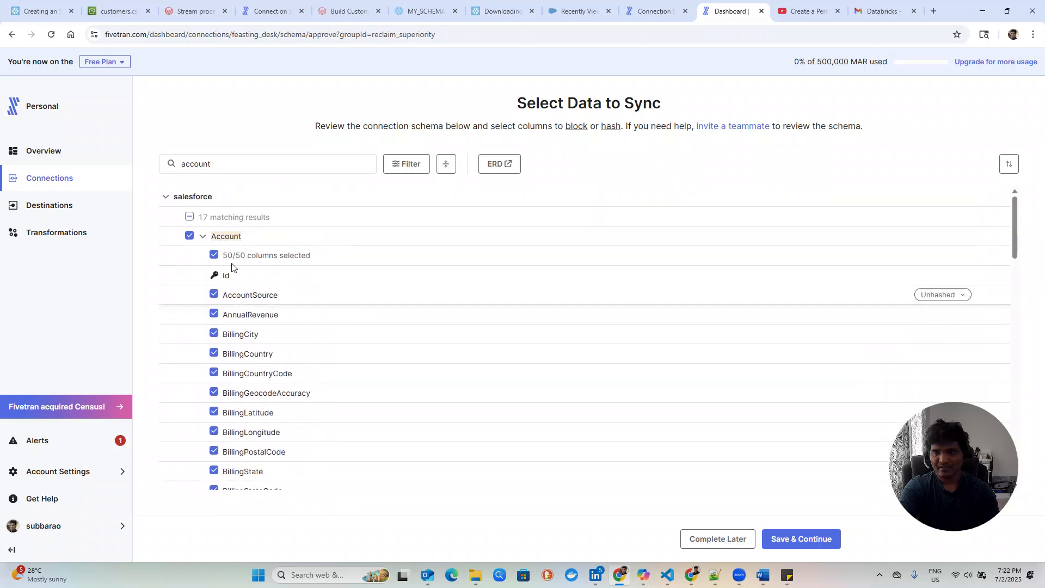
left_click(202, 238)
Switch to Salesforce to check the Contacts list and the other sales objects, and return to Fivetran's data selection.
left_click_drag(235, 164, 174, 159)
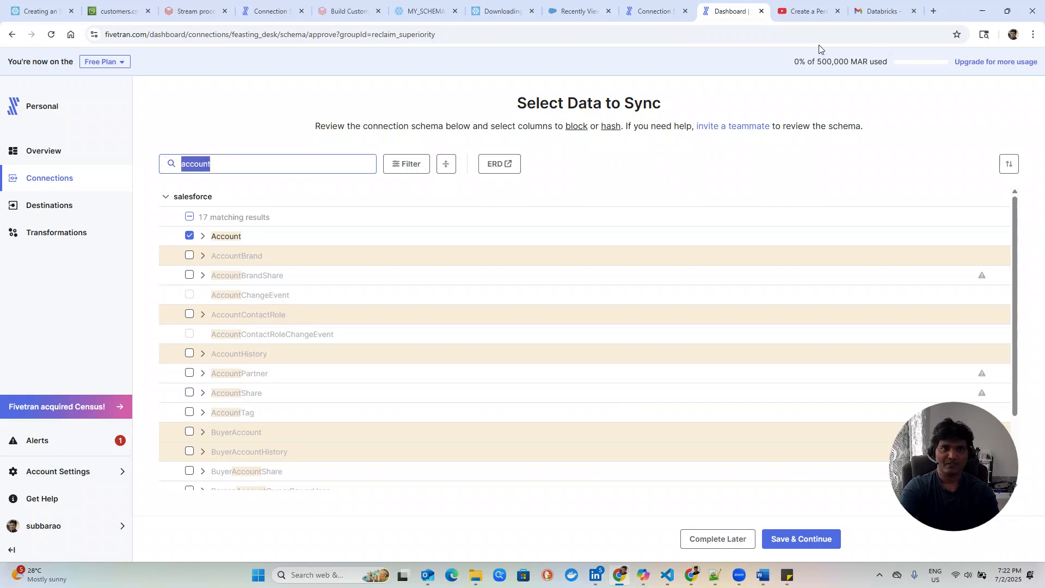
left_click_drag(965, 13, 951, 102)
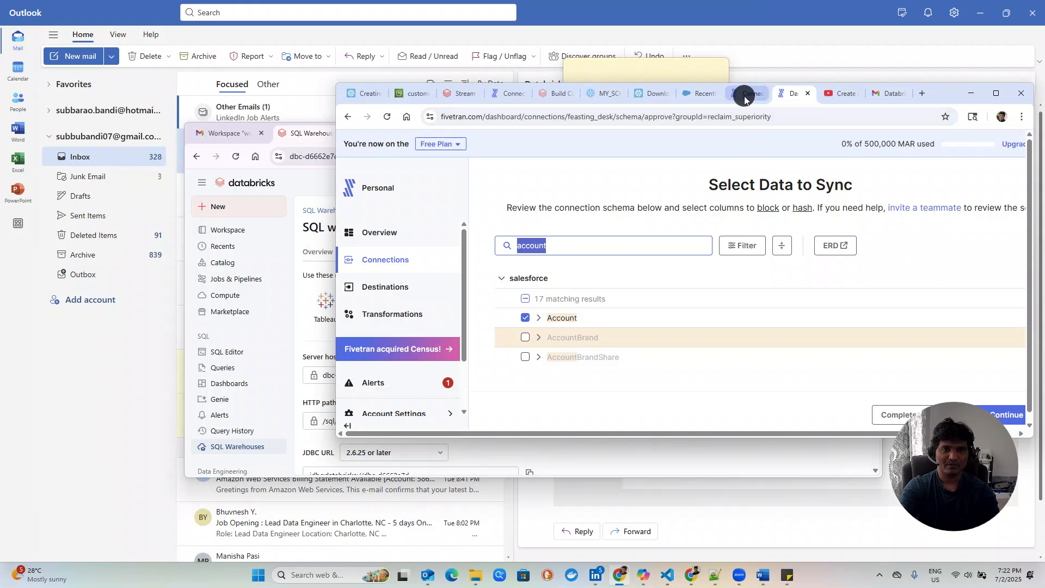
left_click(748, 91)
left_click(703, 91)
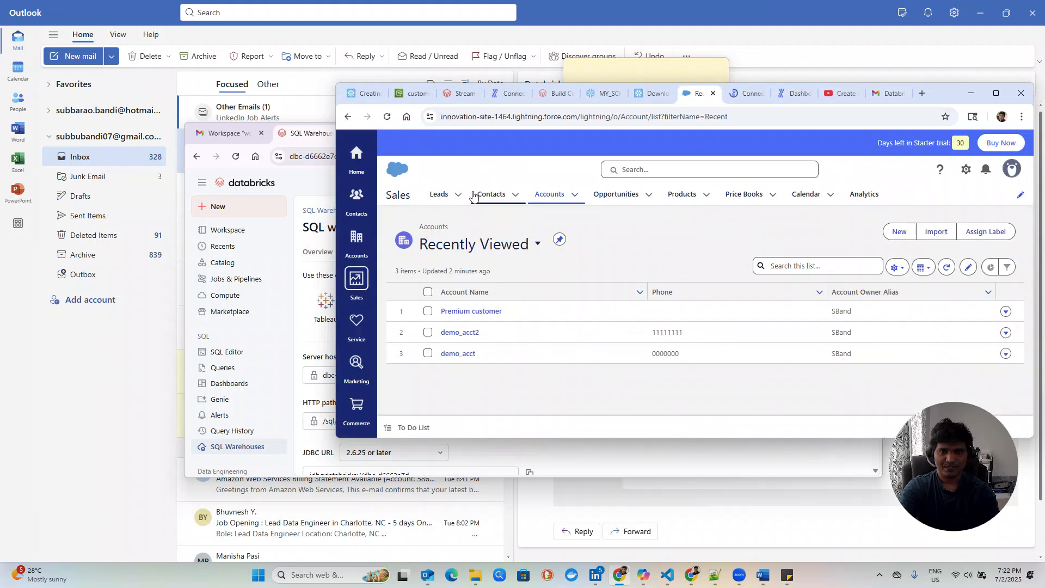
left_click(490, 199)
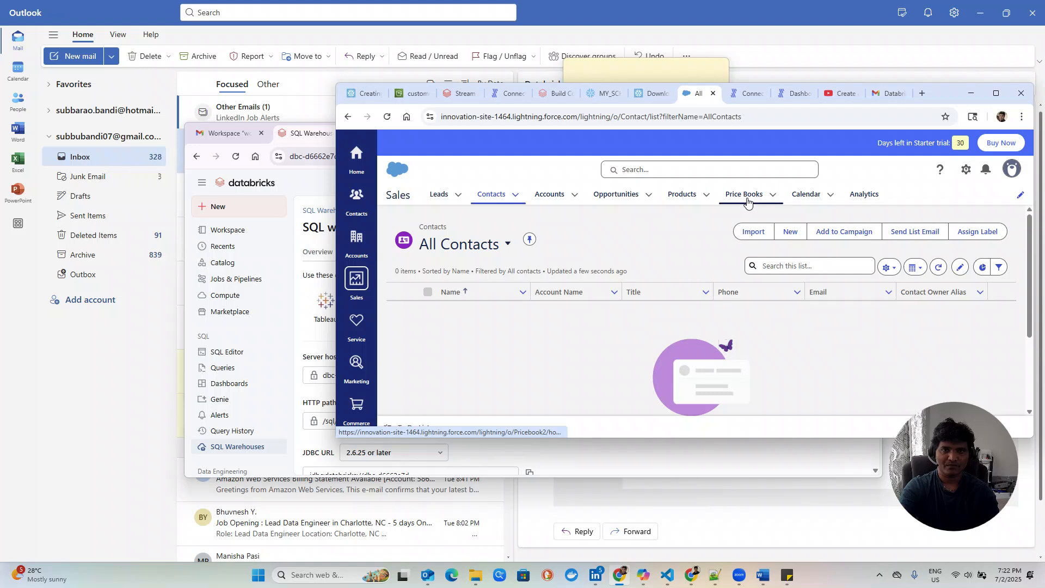
left_click(795, 99)
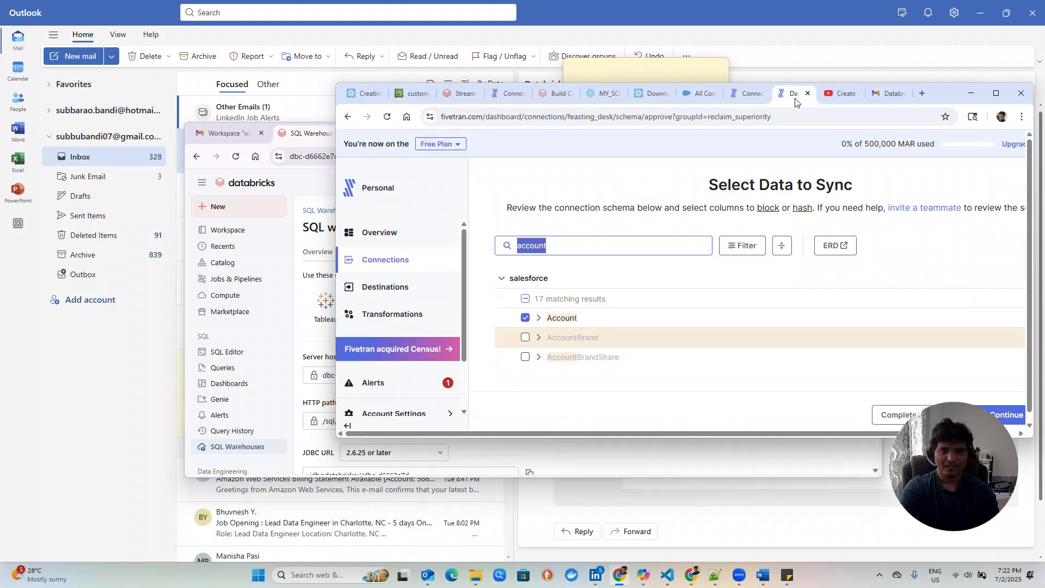
left_click_drag(955, 96, 690, 120)
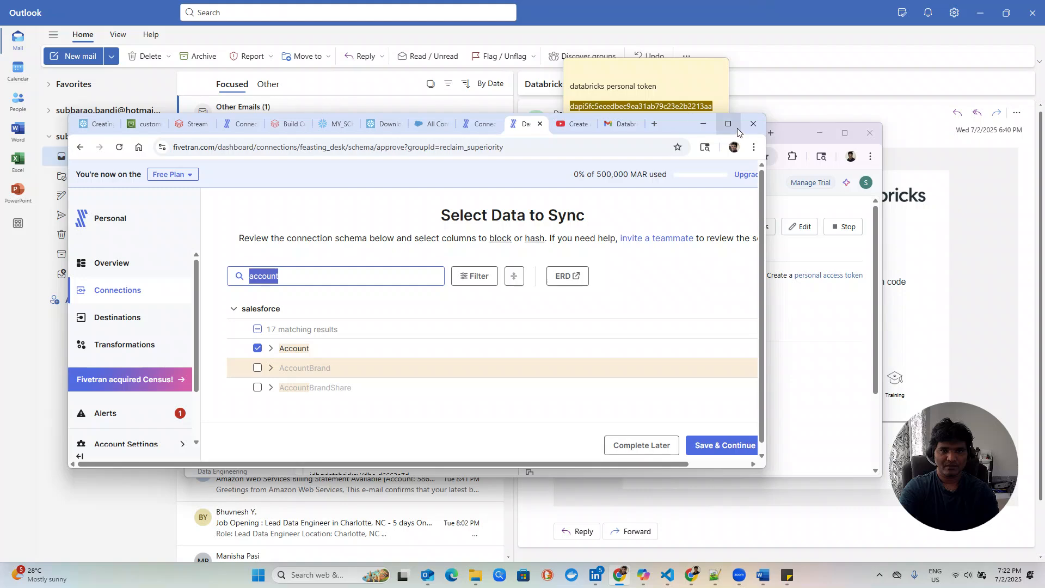
left_click(732, 120)
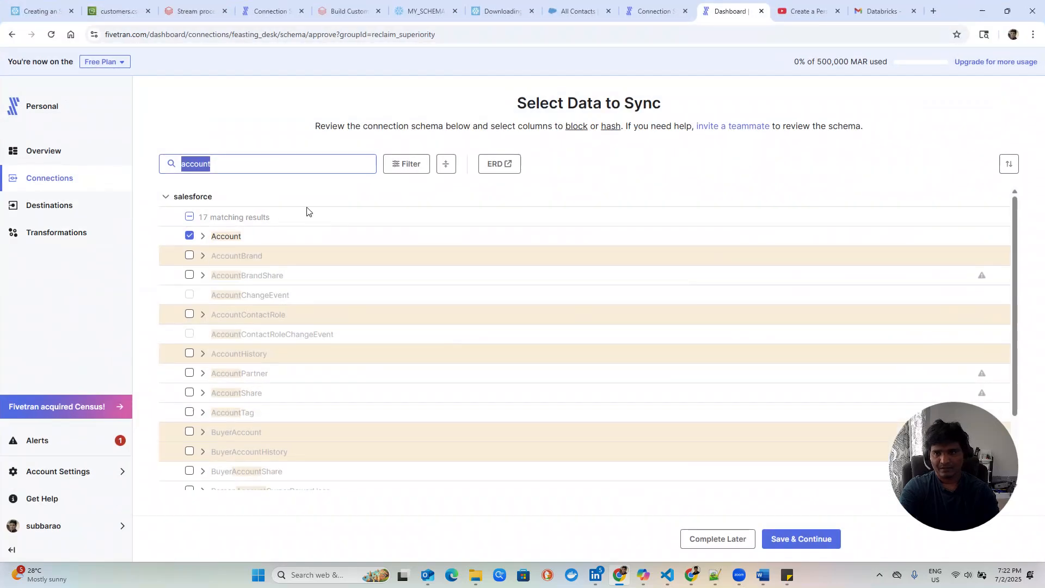
Search the schema's tables for "customer" and include the Customer table in the sync.
type("c")
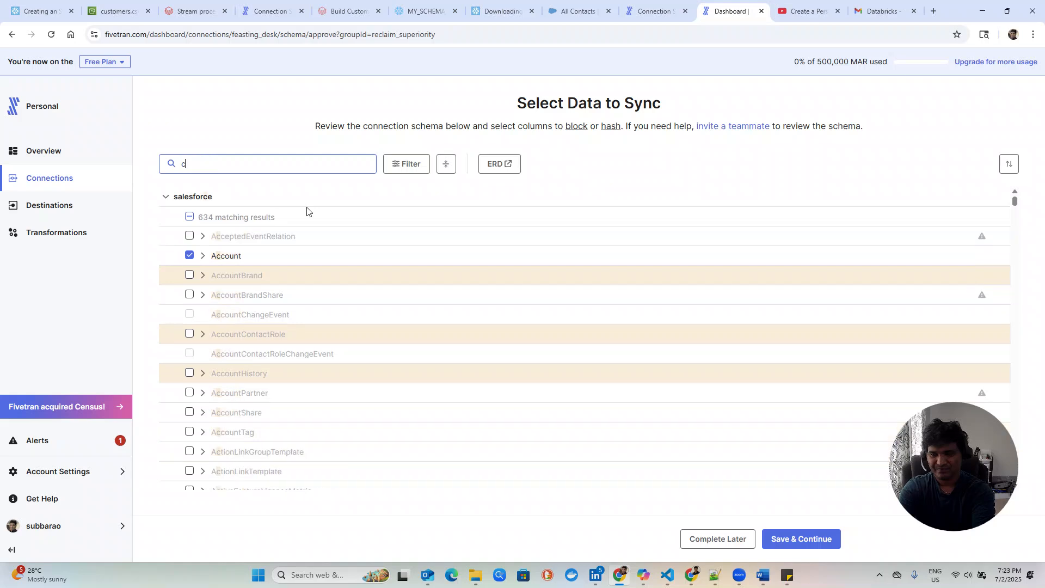
type("ustomer")
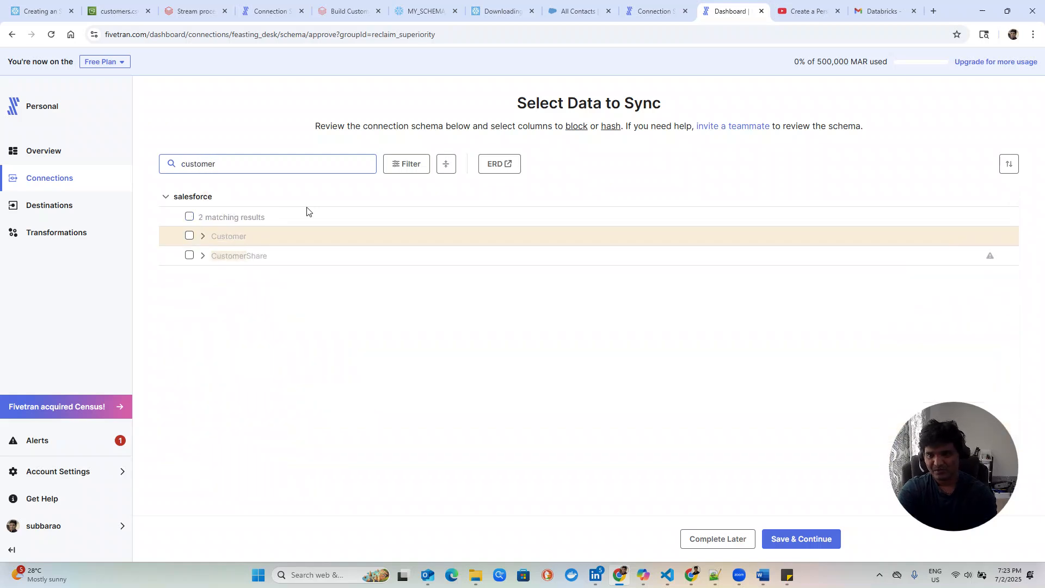
left_click(190, 235)
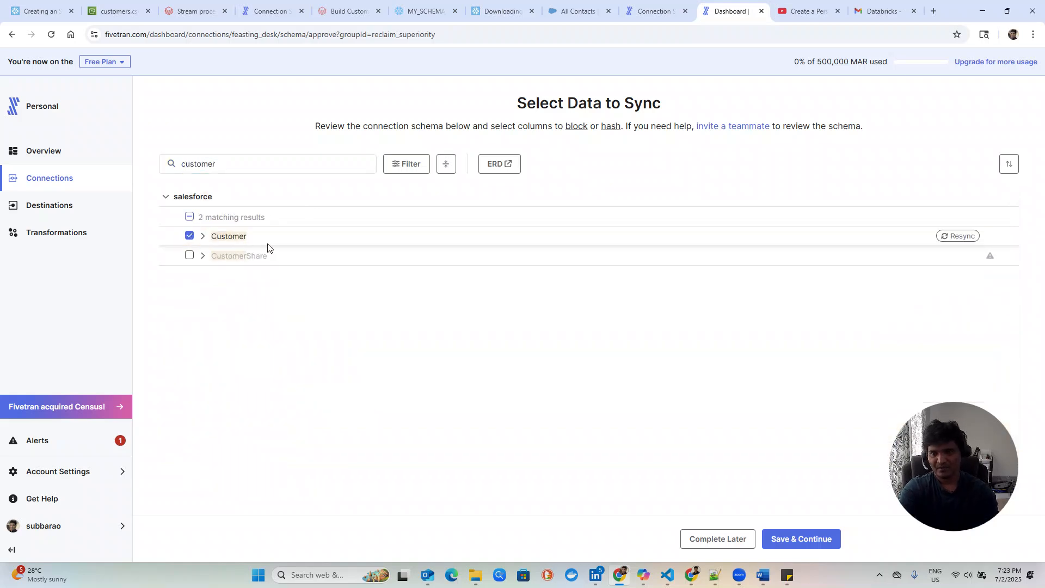
Search the schema's tables for "oppor" and include the Opportunity and OpportunityHistory tables in the sync.
double_click(168, 162)
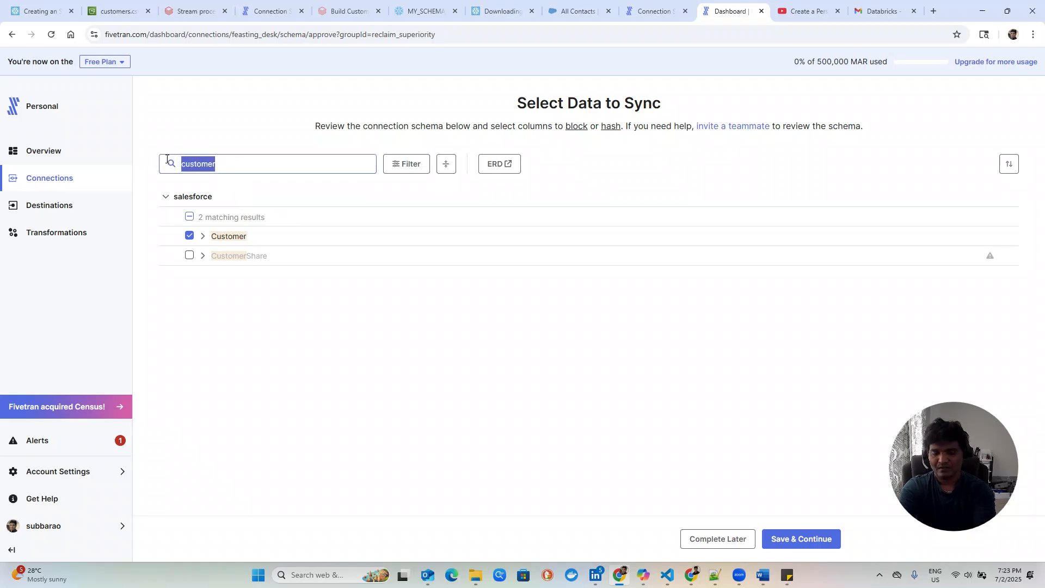
type("oppor")
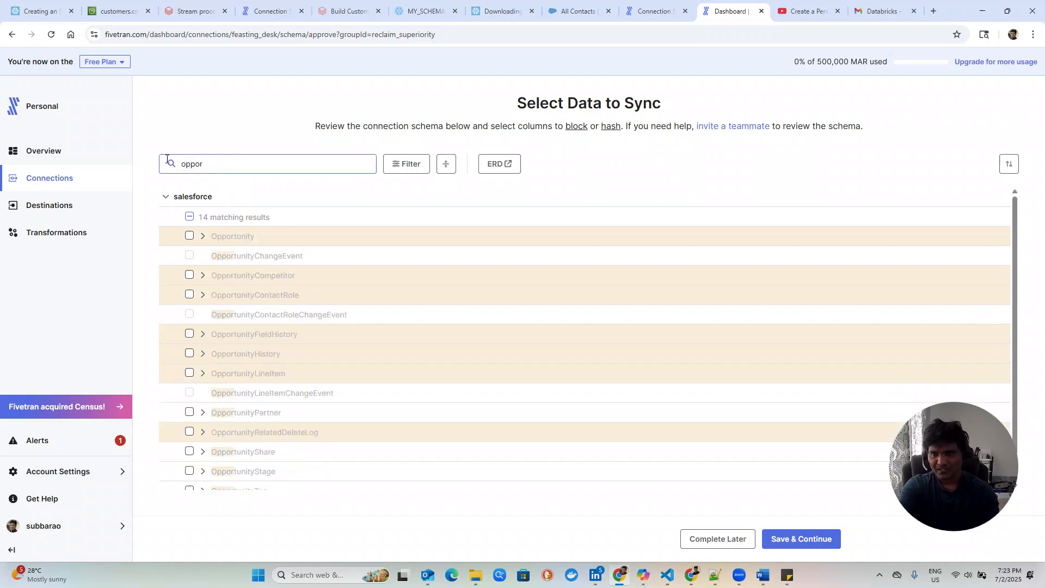
left_click(189, 237)
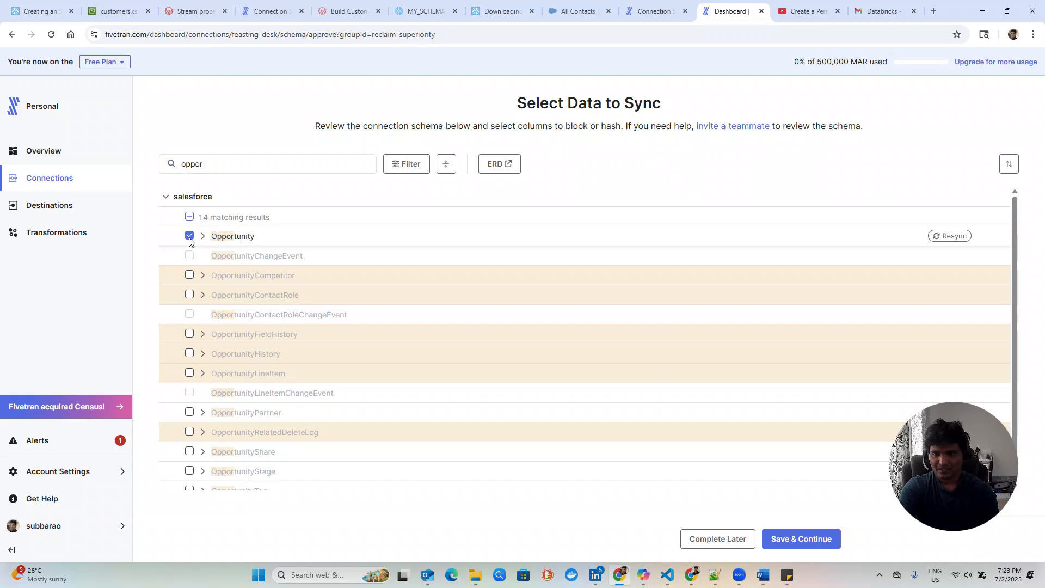
scroll(318, 334, "down", 1)
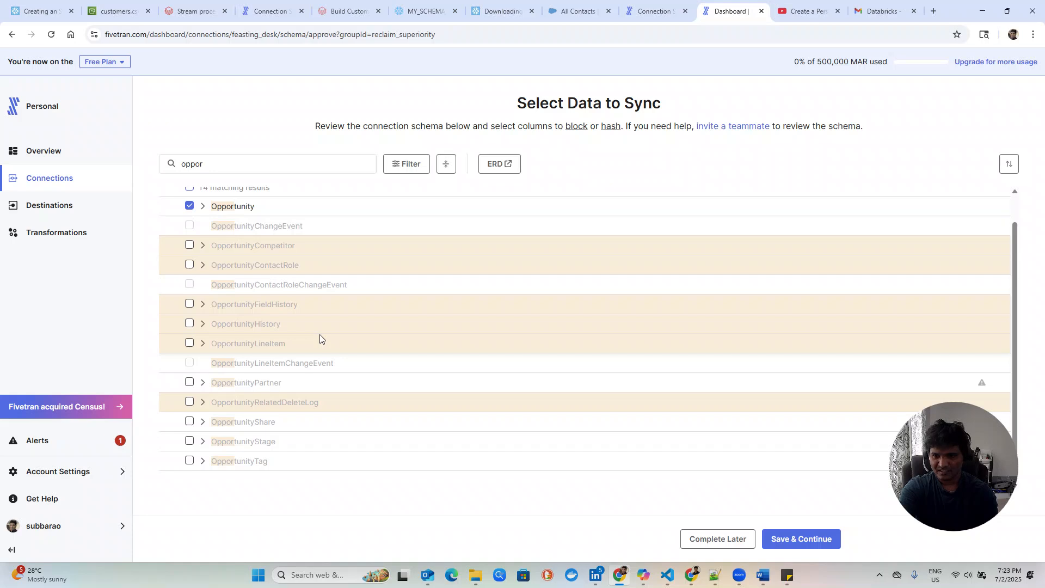
left_click(190, 324)
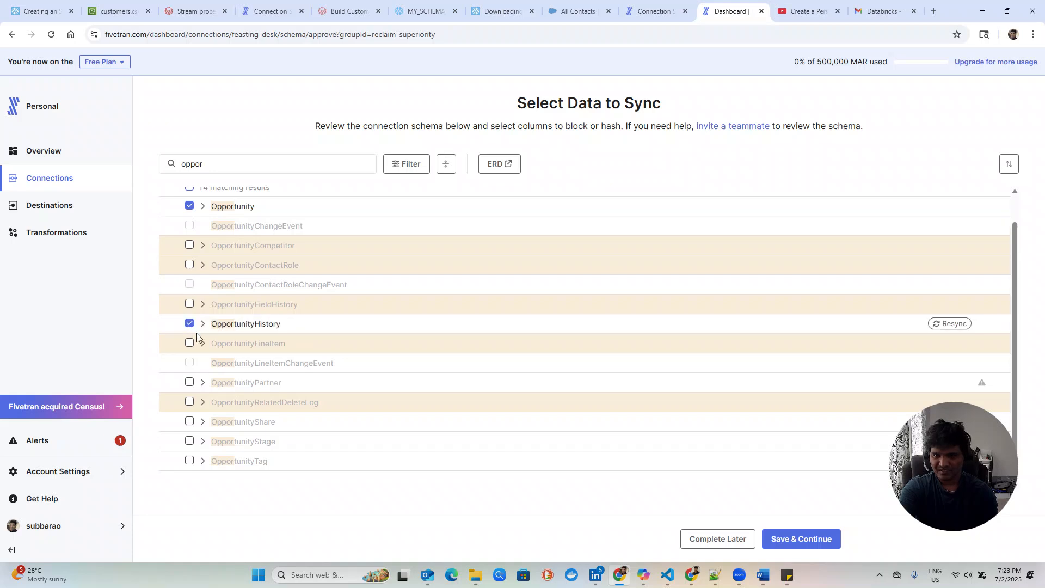
Search for "lead" again, collapse the Lead table's columns and include the LeadHistory table in the sync.
left_click_drag(213, 166, 170, 168)
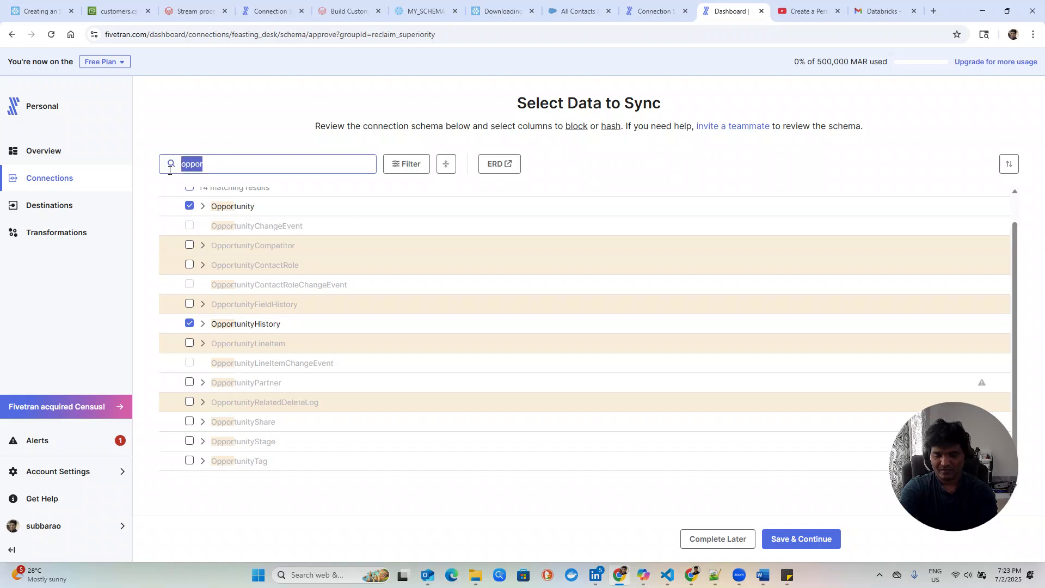
type("lead")
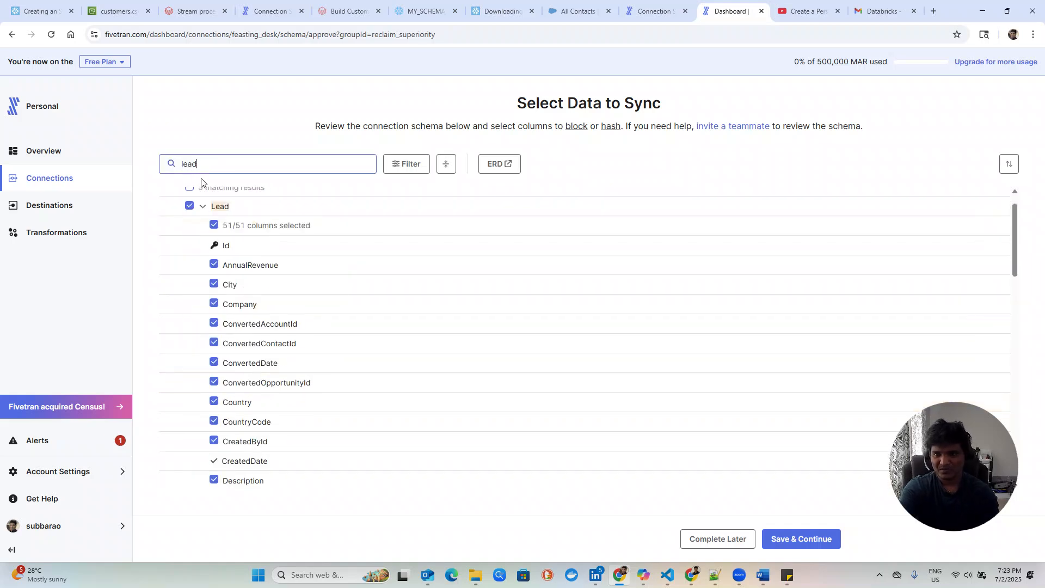
left_click(203, 206)
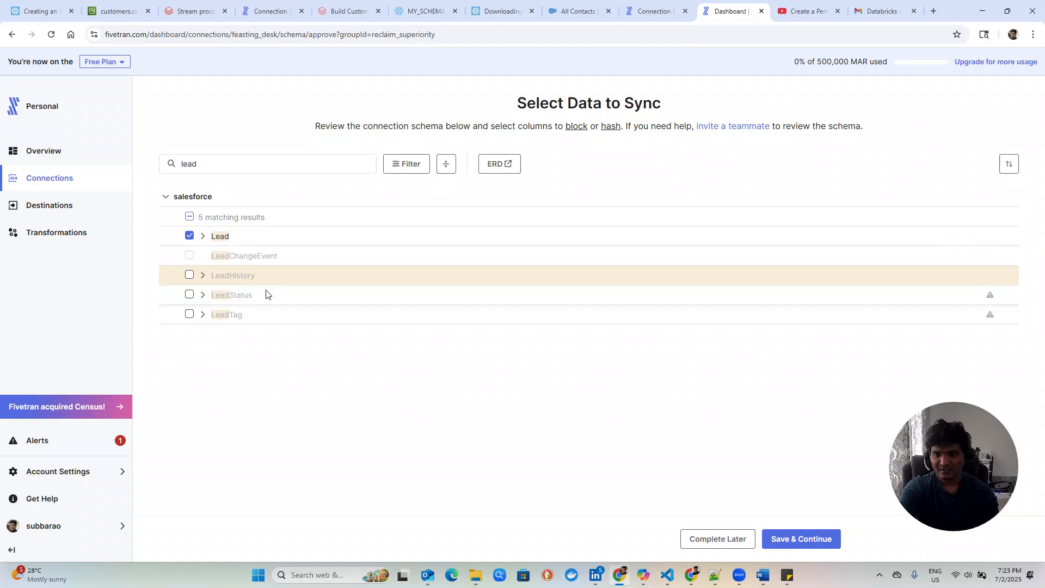
left_click(189, 275)
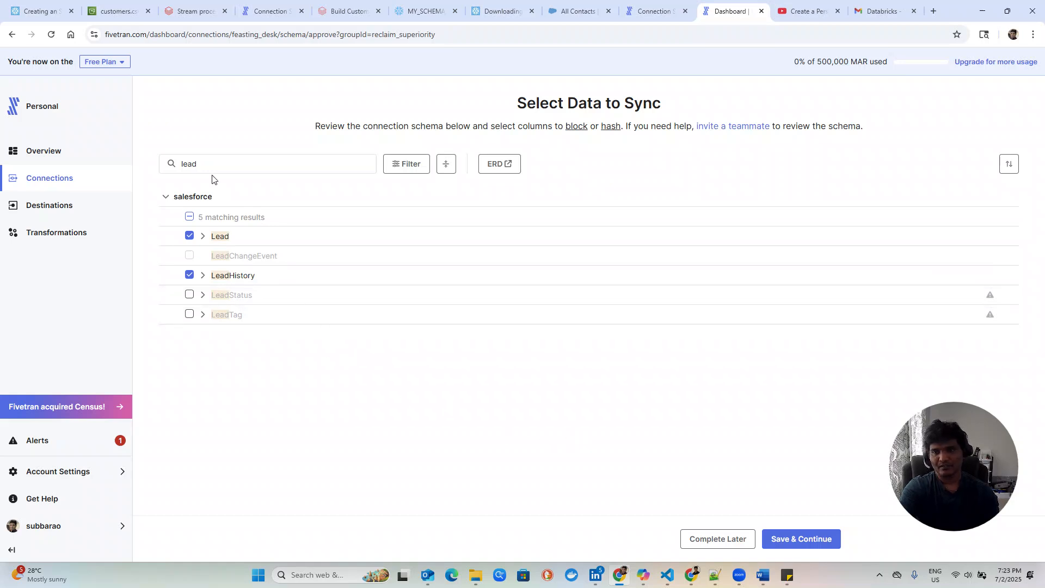
Search the schema's tables for "product" and include the Product2 table in the sync.
double_click(173, 165)
type("product")
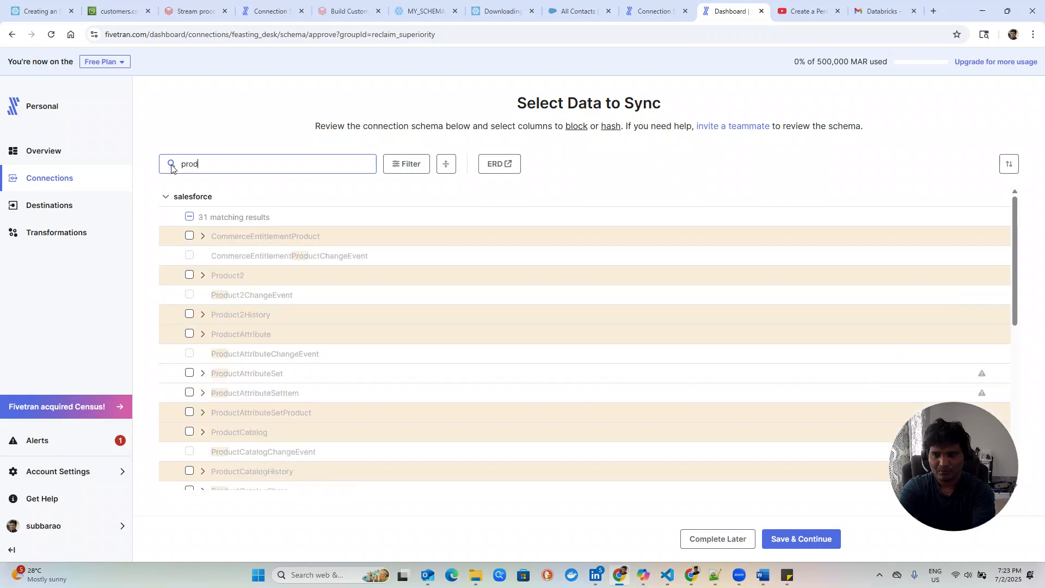
left_click(189, 275)
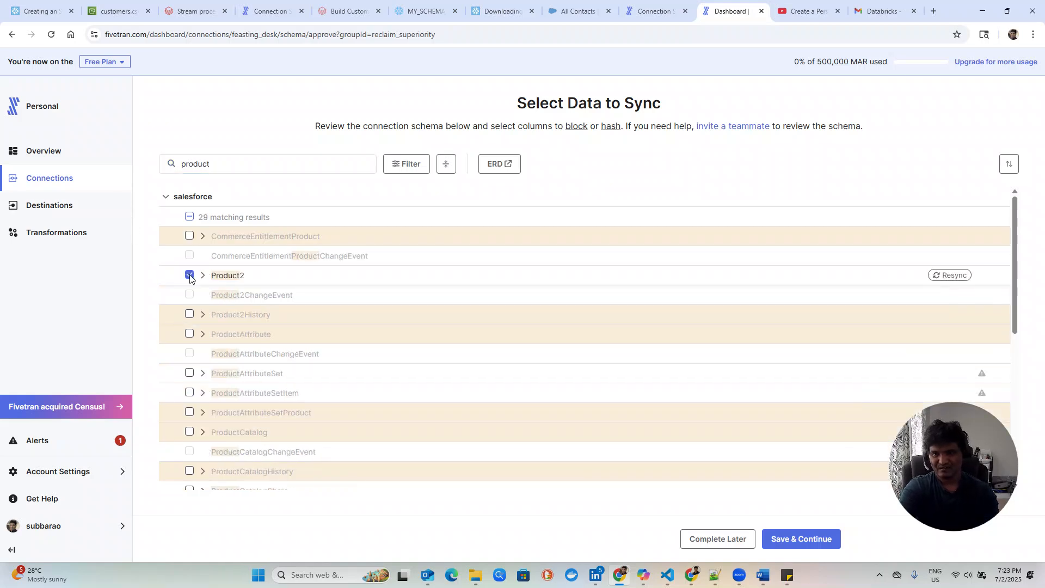
Search the schema's tables for "price", include the Pricebook2 table in the sync and clear the search.
double_click(206, 163)
type("pro")
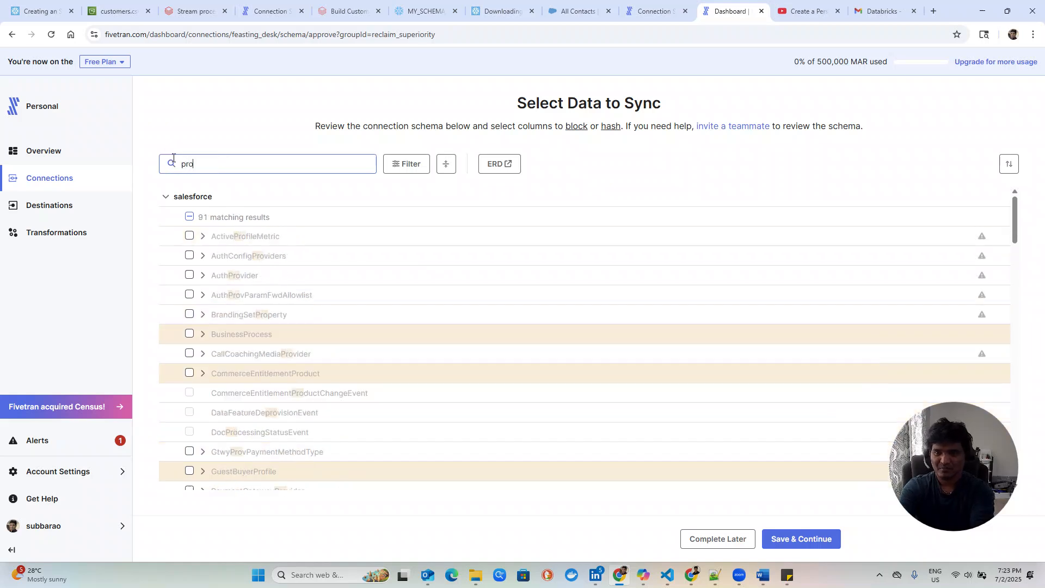
key("BackSpace")
type("ice")
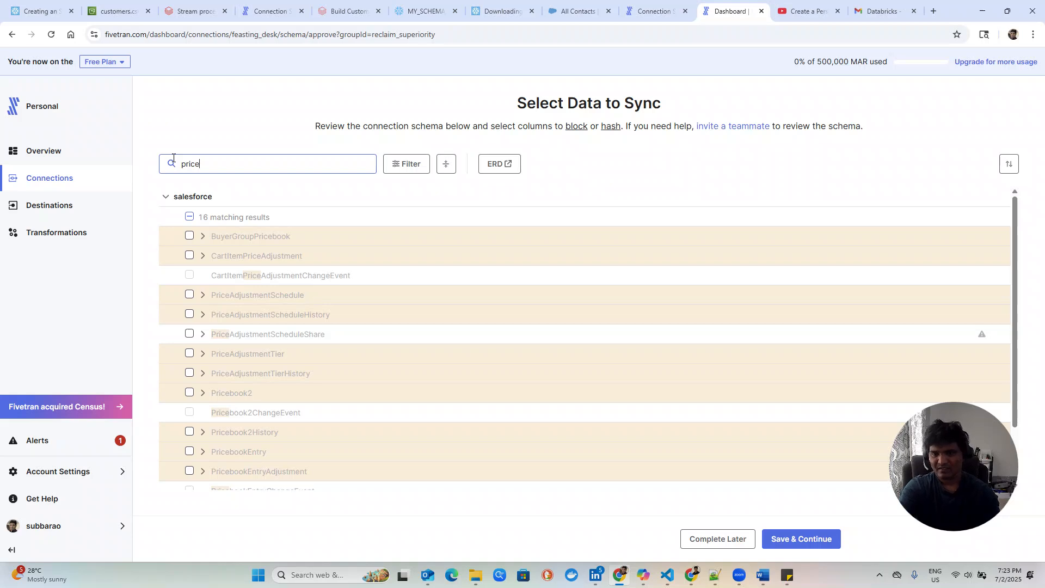
left_click(189, 392)
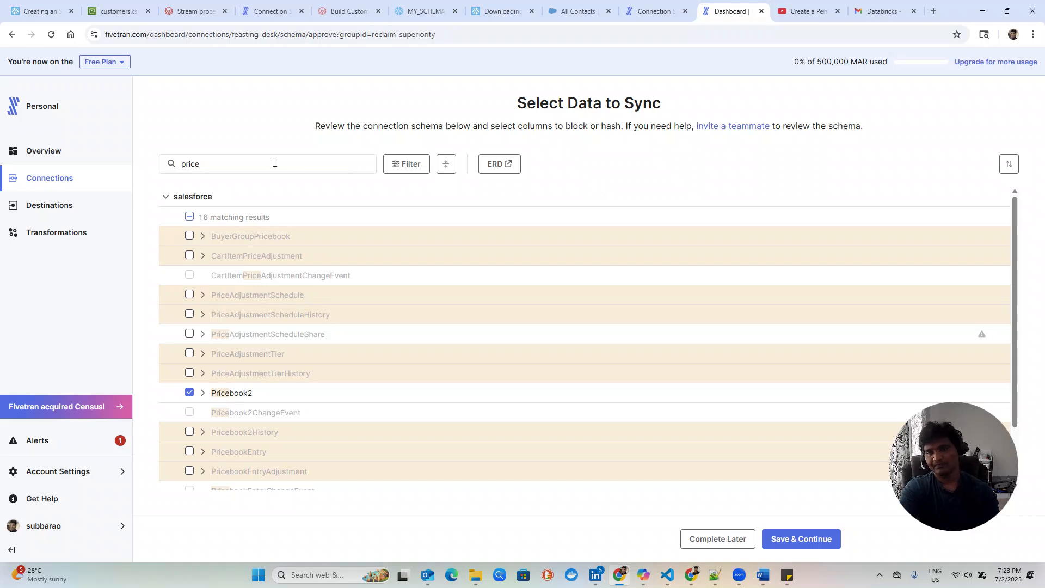
left_click_drag(197, 156, 182, 155)
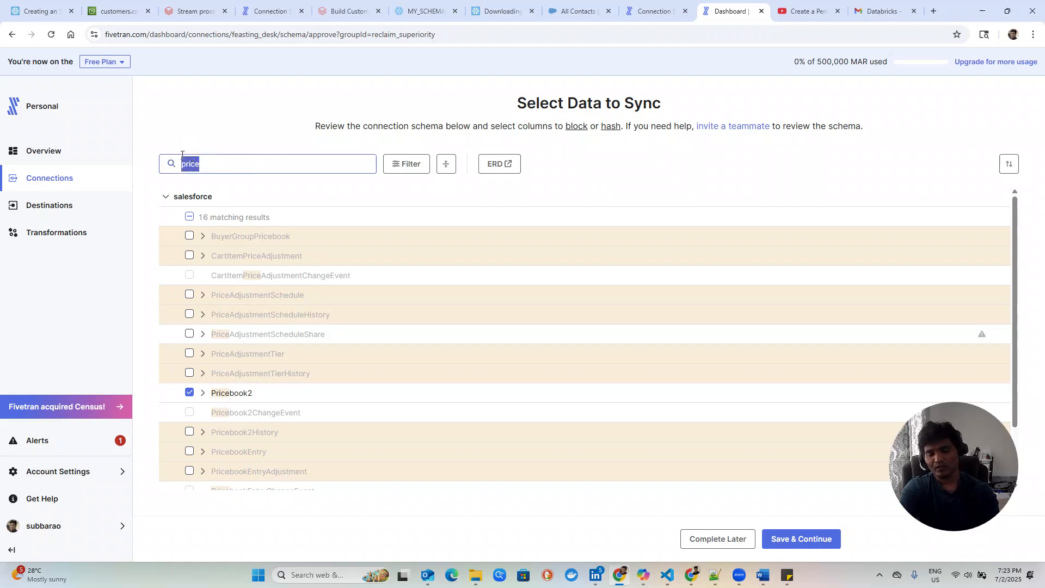
key("BackSpace")
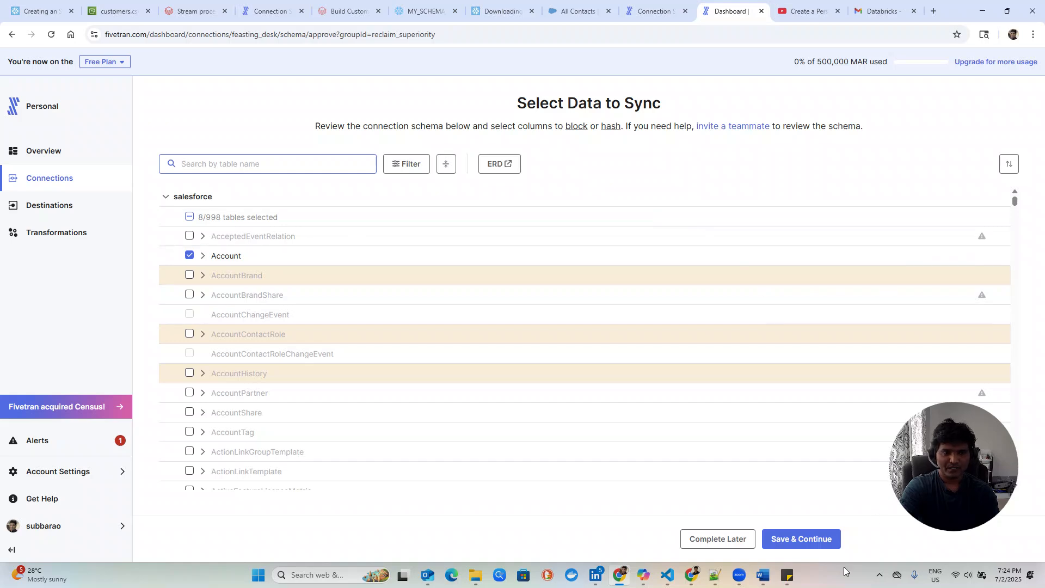
Save the table selection and accept "Allow all" as the handling of future schema changes.
left_click(802, 543)
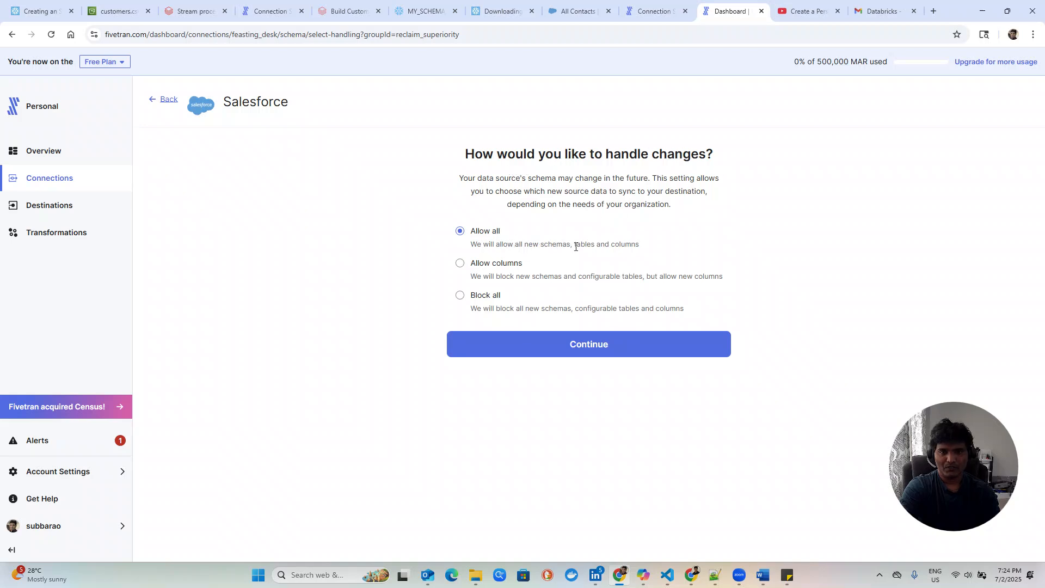
left_click_drag(646, 247, 472, 250)
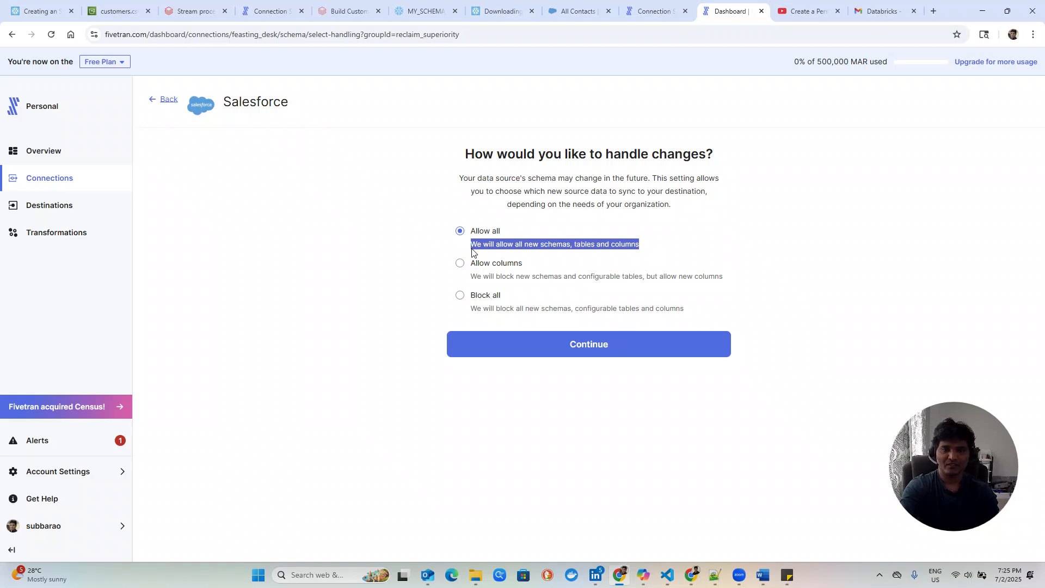
left_click(601, 353)
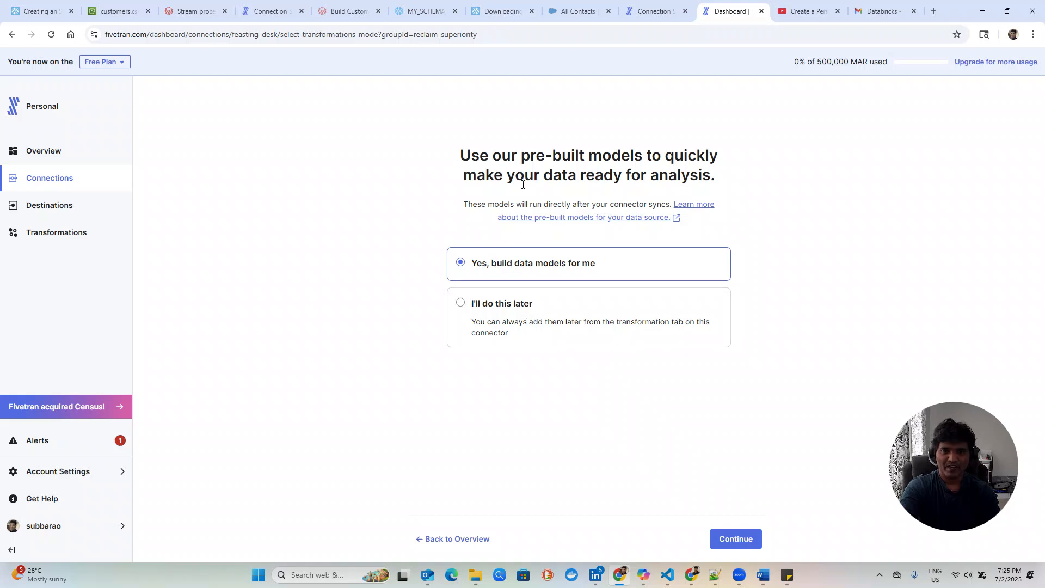
Finish the connection setup without building the pre-built data models and dismiss the sync experience survey.
left_click(501, 317)
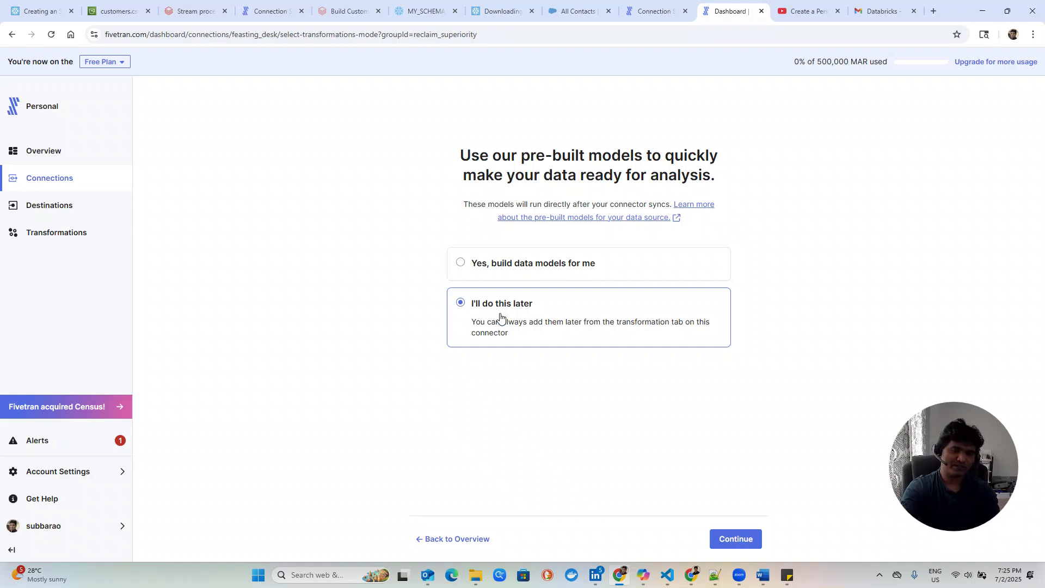
left_click(748, 540)
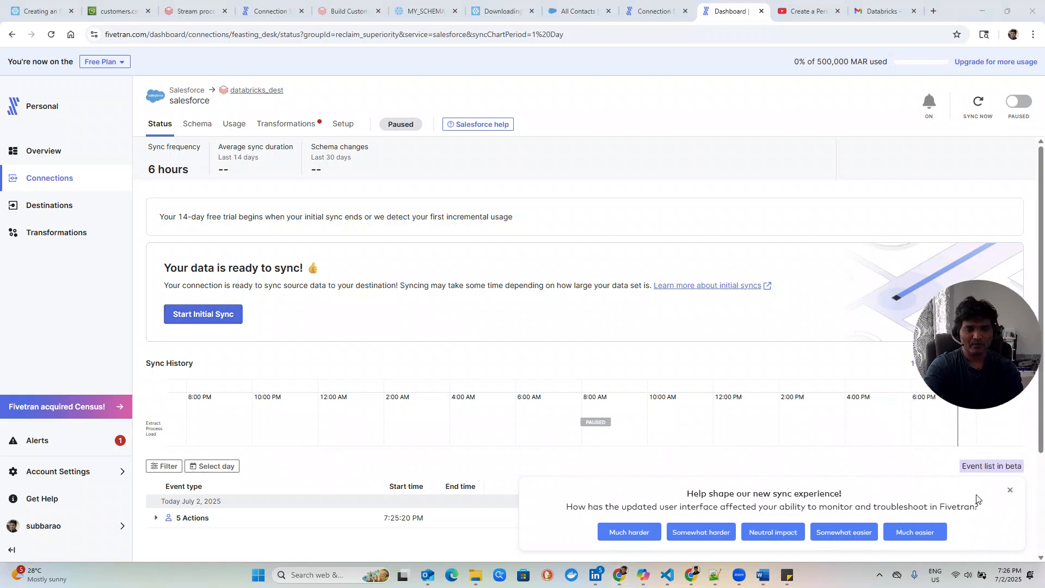
left_click(1011, 491)
scroll(309, 425, "down", 1)
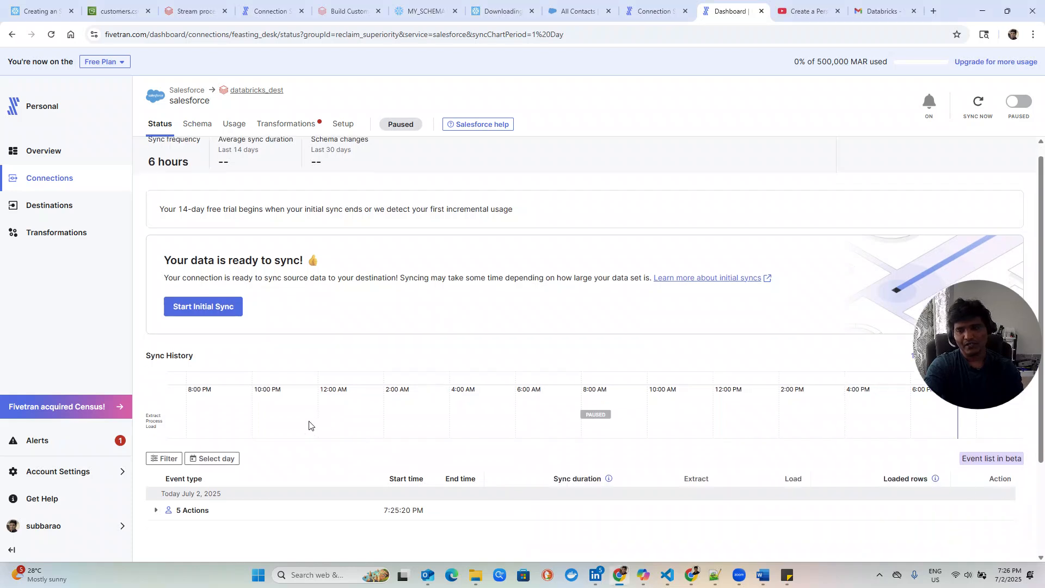
scroll(309, 425, "down", 2)
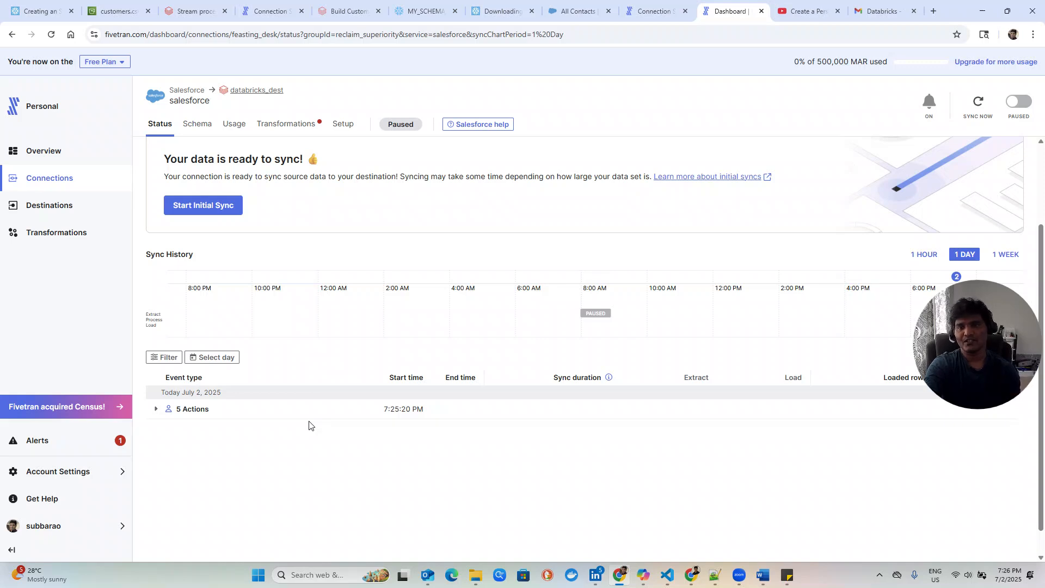
Set the Salesforce connection's sync frequency to 15 minutes in its setup settings.
left_click(340, 128)
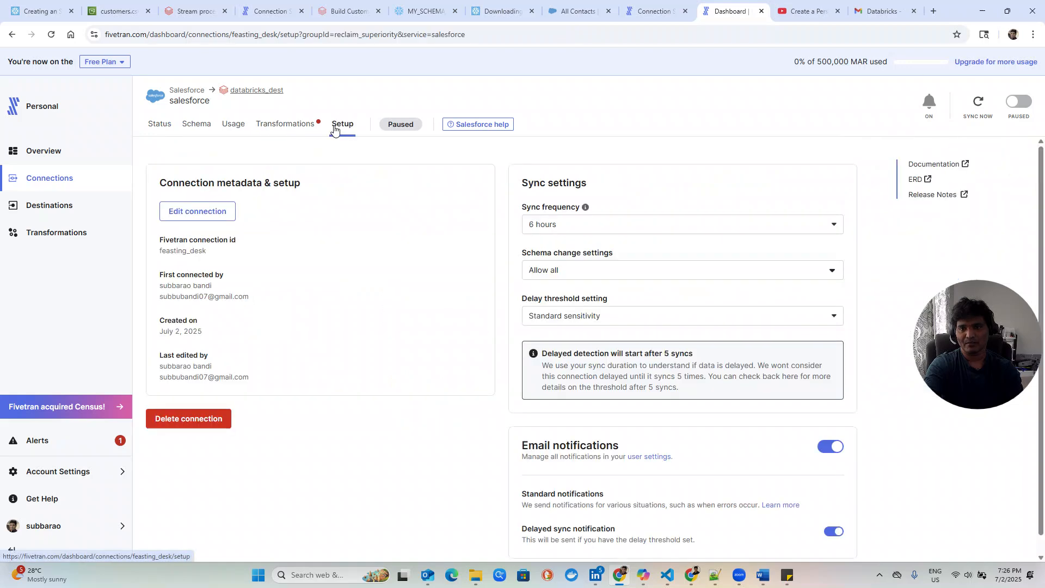
left_click(545, 226)
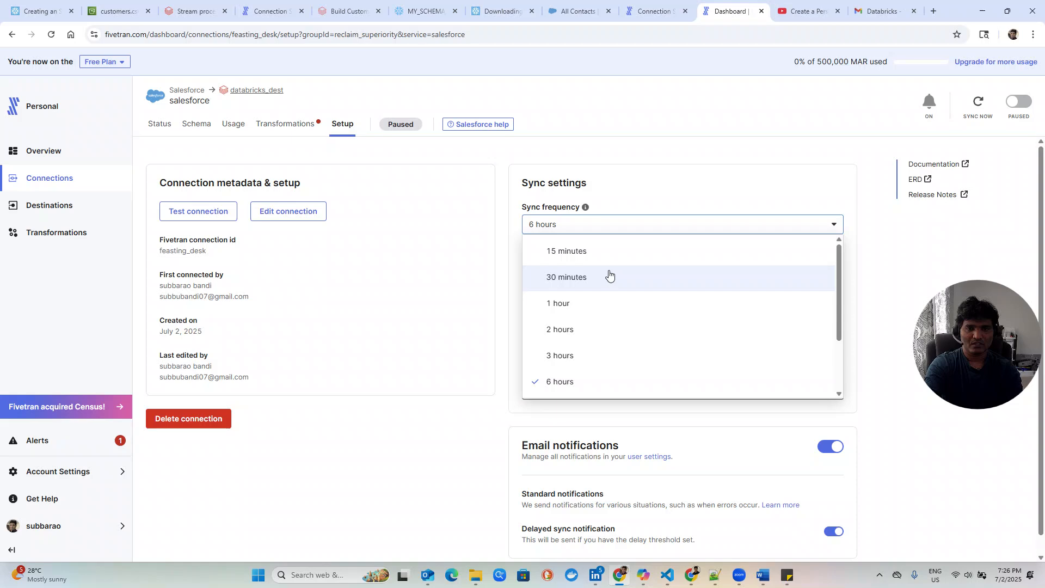
left_click(575, 252)
left_click(545, 225)
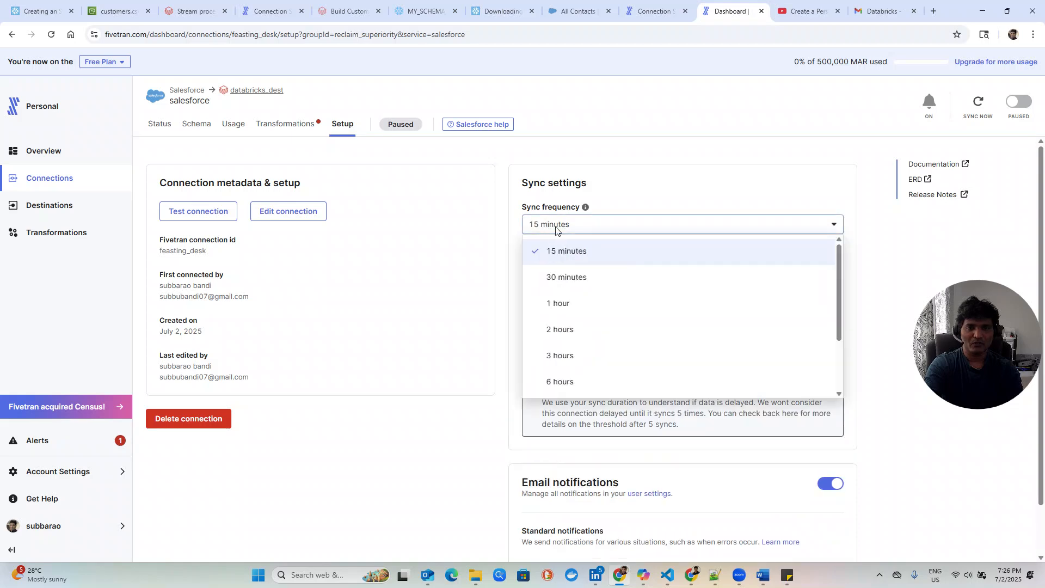
scroll(616, 353, "down", 2)
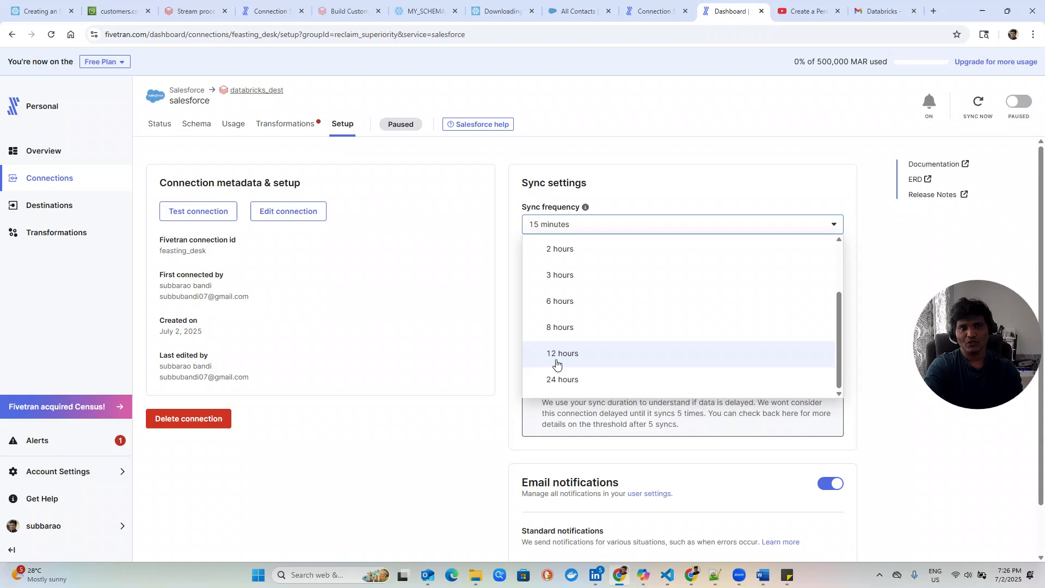
left_click(642, 192)
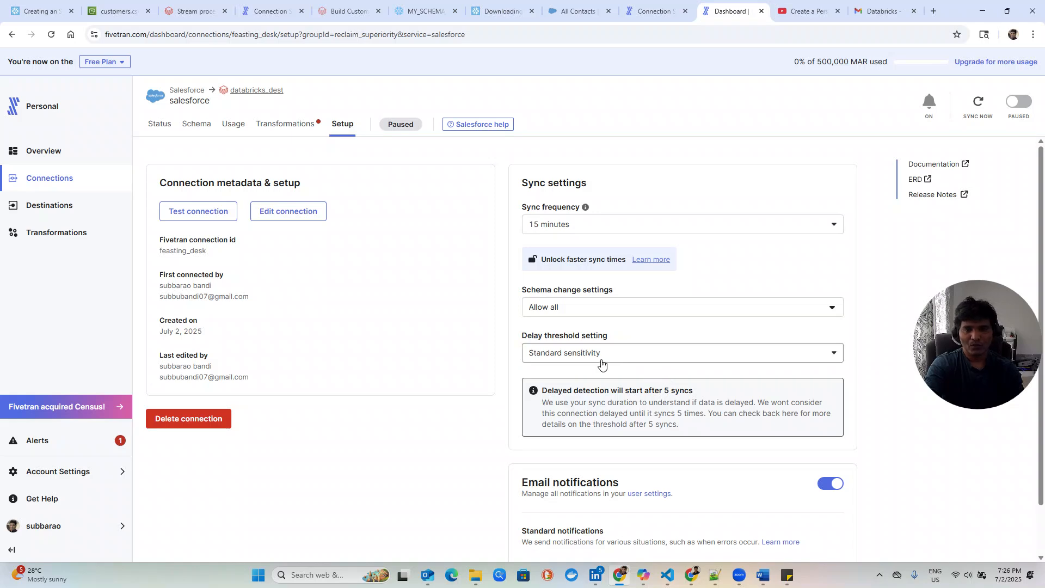
Examine the delay threshold options and the email notification settings in the connection's setup.
left_click(595, 359)
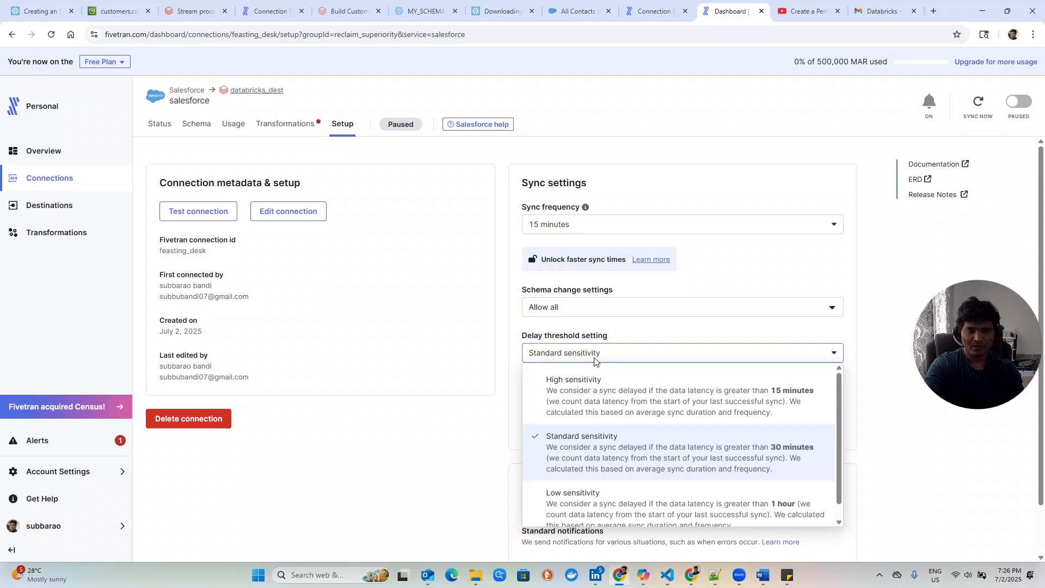
left_click(898, 449)
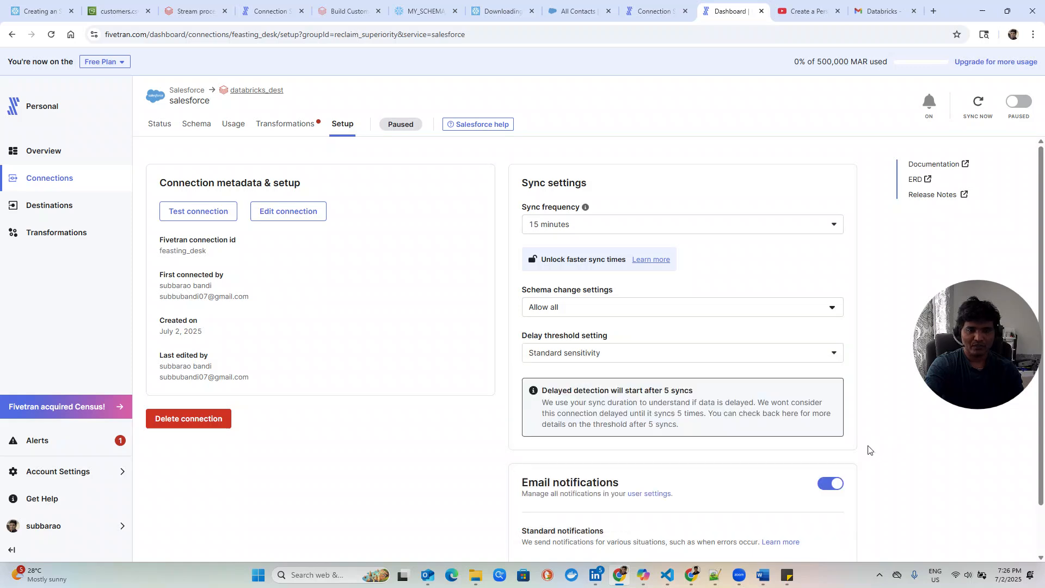
scroll(688, 487, "down", 1)
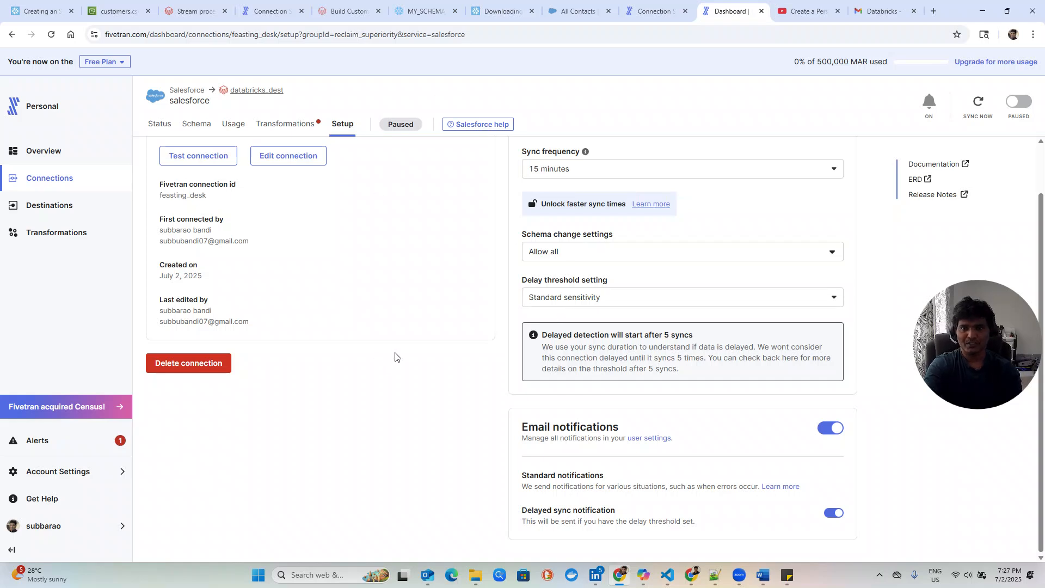
scroll(396, 356, "up", 1)
scroll(396, 356, "up", 1)
scroll(396, 356, "down", 1)
scroll(396, 356, "up", 1)
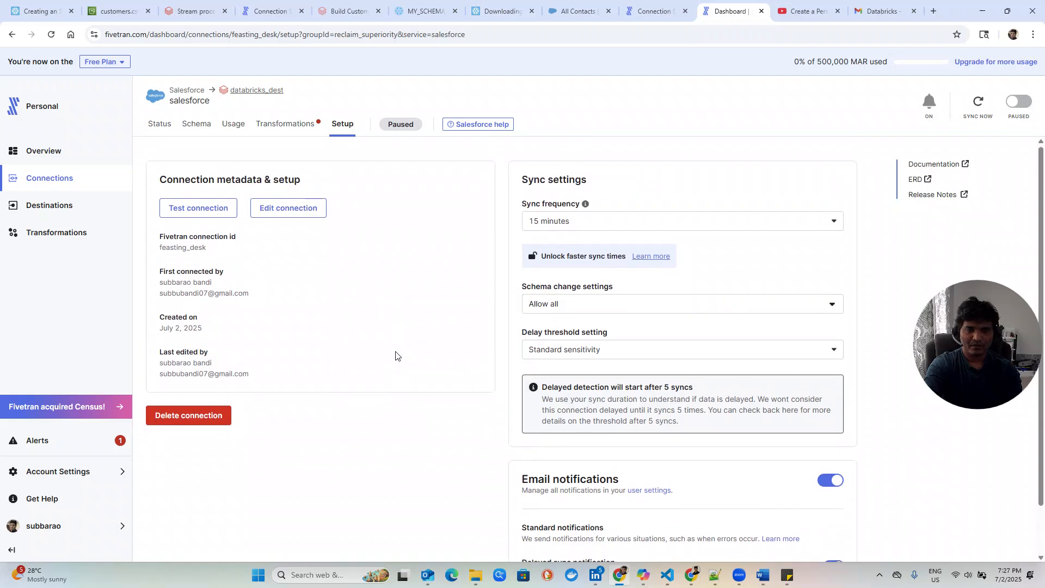
scroll(396, 356, "down", 1)
scroll(396, 356, "up", 1)
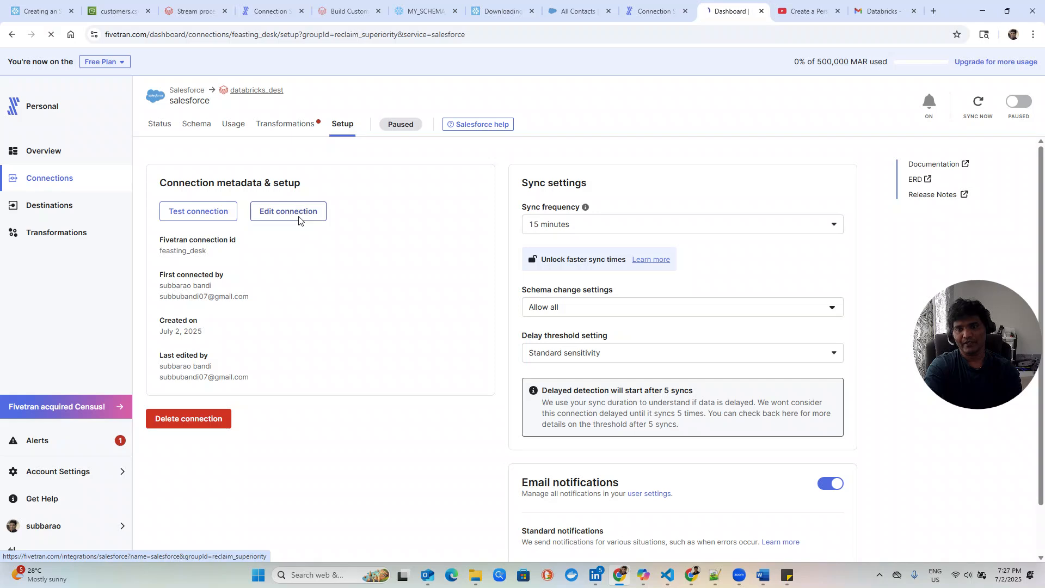
Look over the connection's edit form, return without changing it, and review its downstream transformations and usage.
left_click(298, 216)
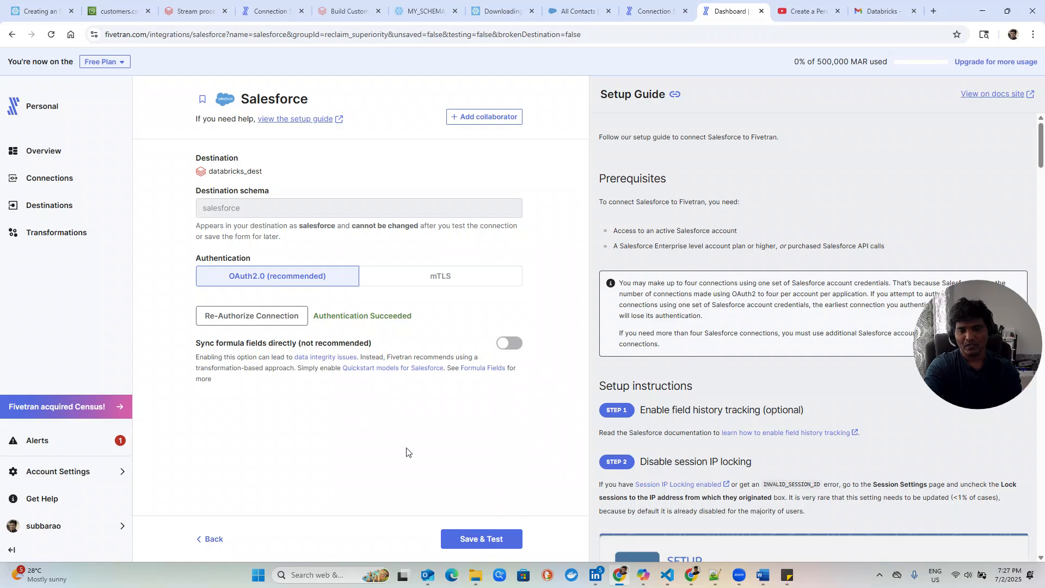
left_click(211, 539)
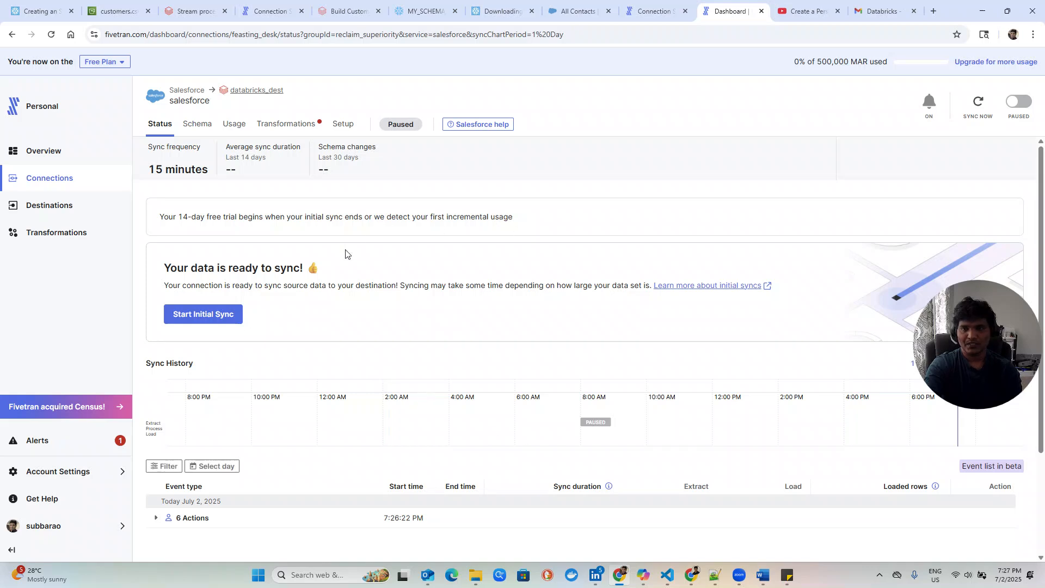
left_click(264, 128)
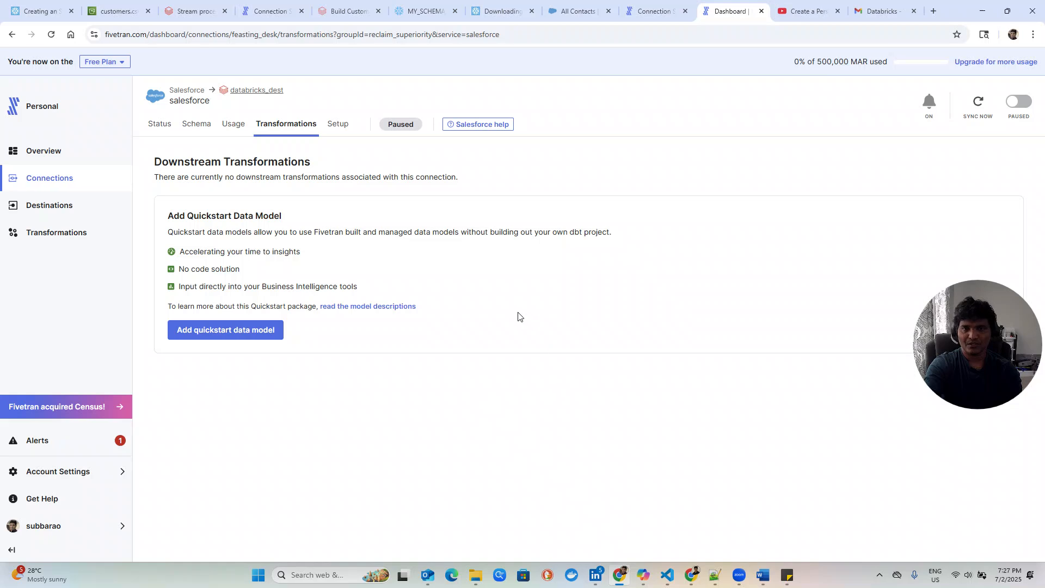
left_click(238, 132)
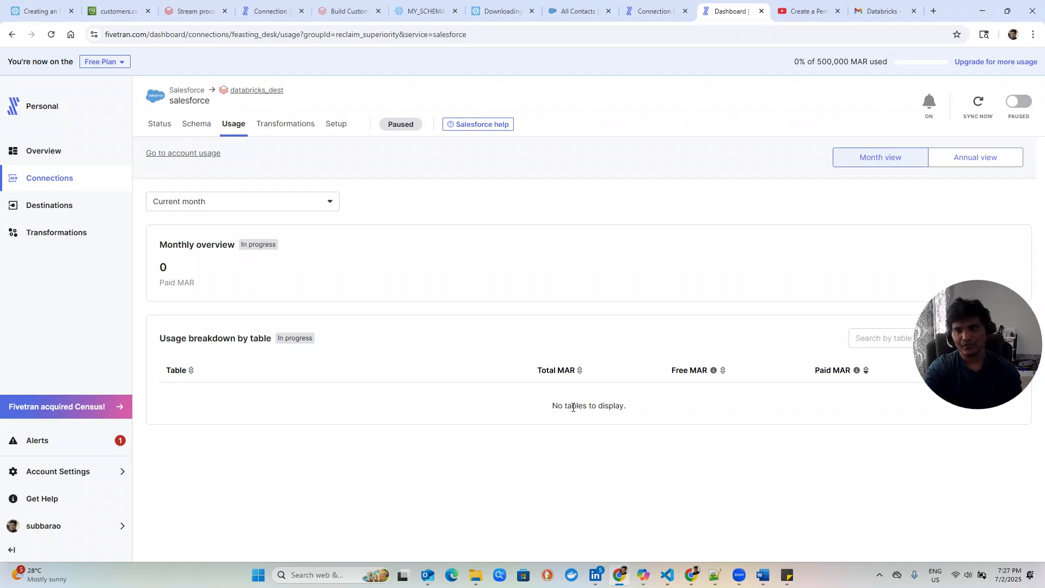
Examine the Account table's sync mode options in the connection's schema and look through the list of tables.
left_click(191, 125)
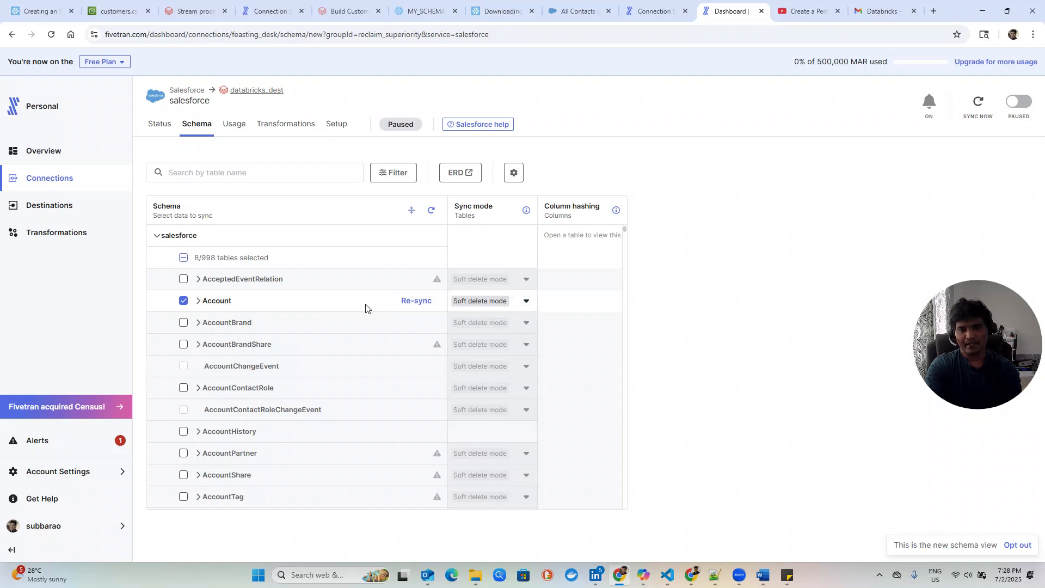
left_click(526, 303)
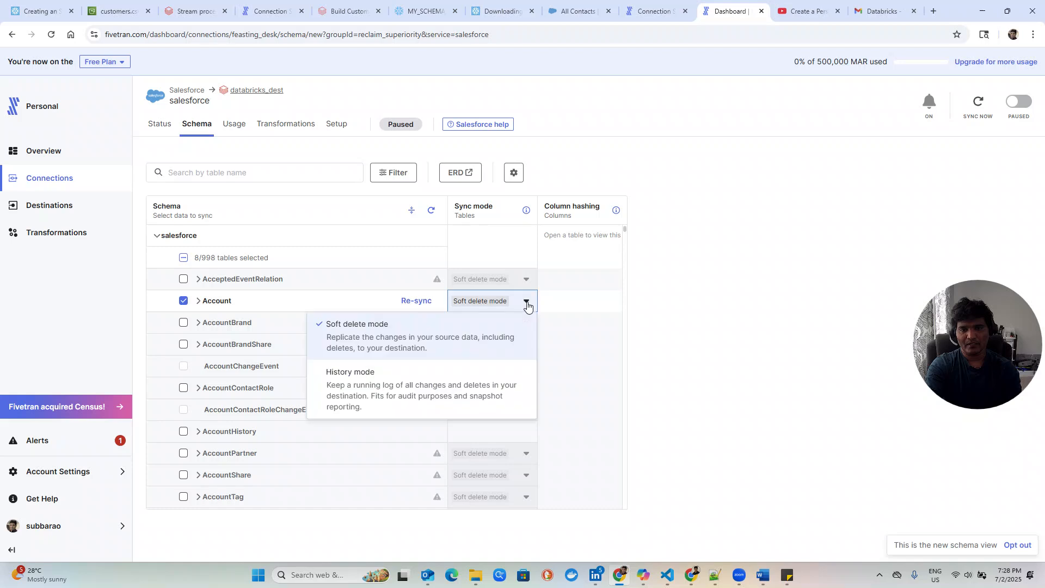
left_click(695, 320)
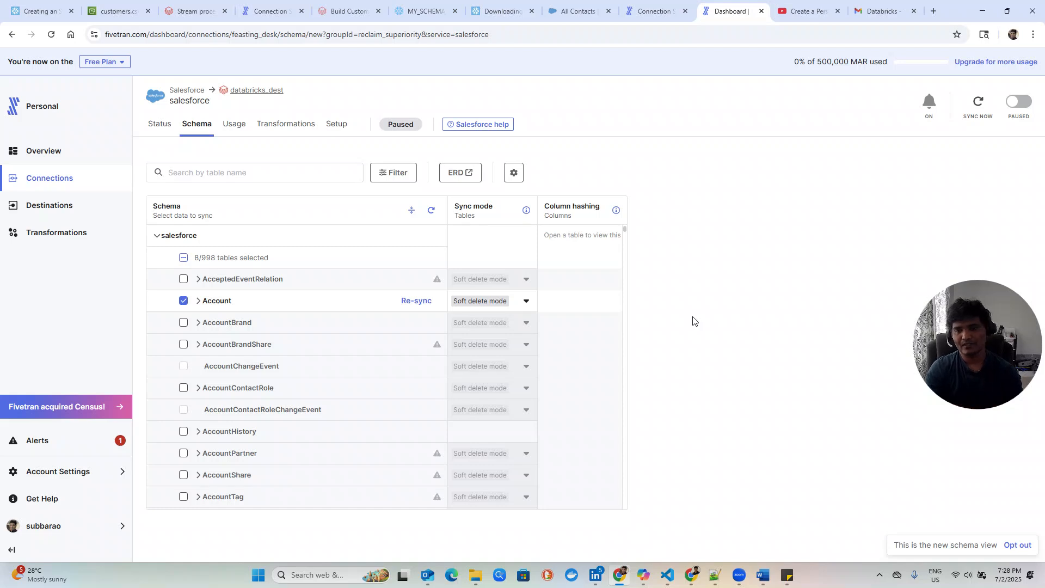
left_click(526, 301)
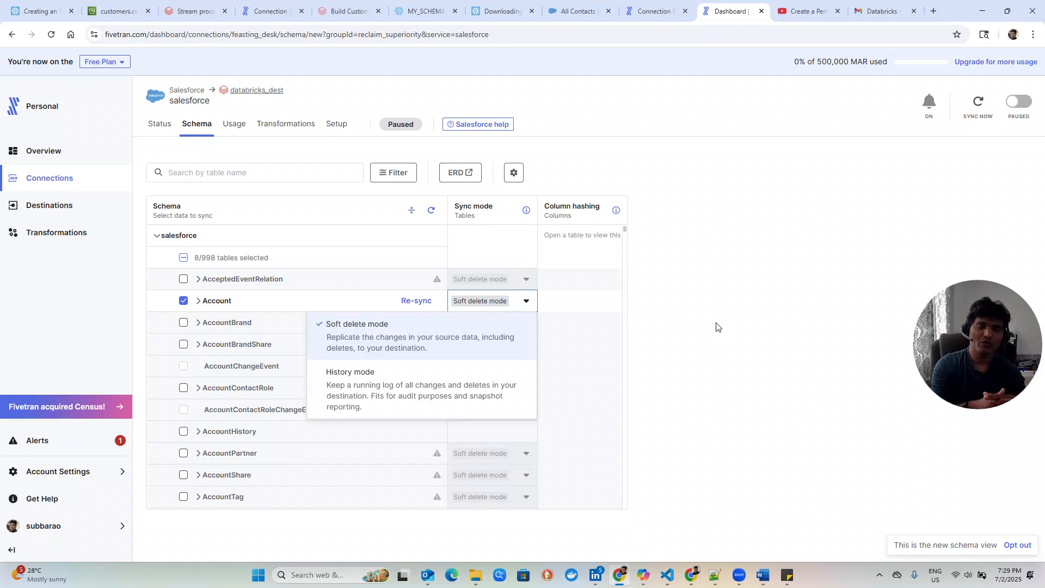
left_click(716, 326)
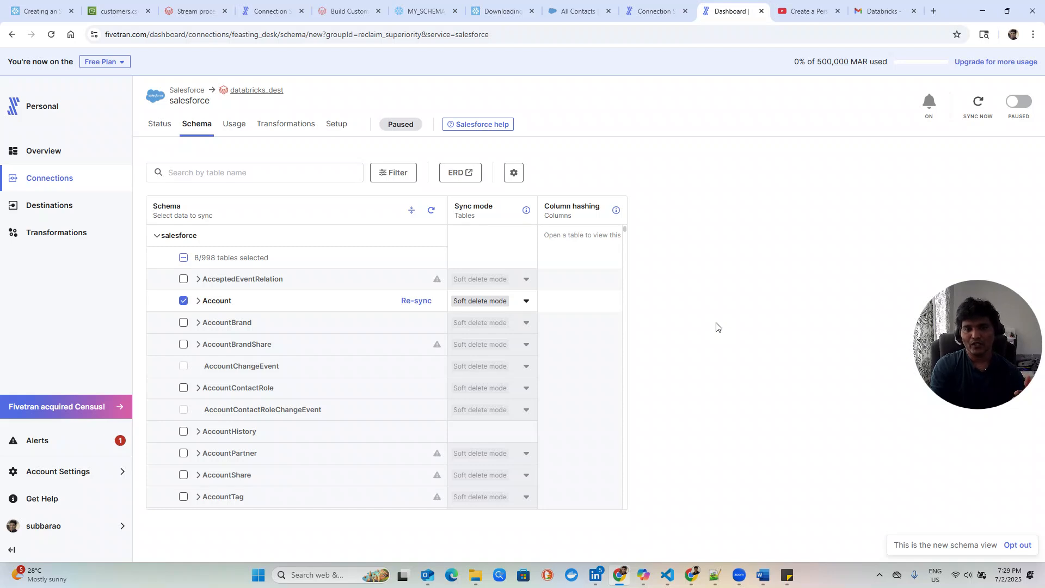
left_click(527, 308)
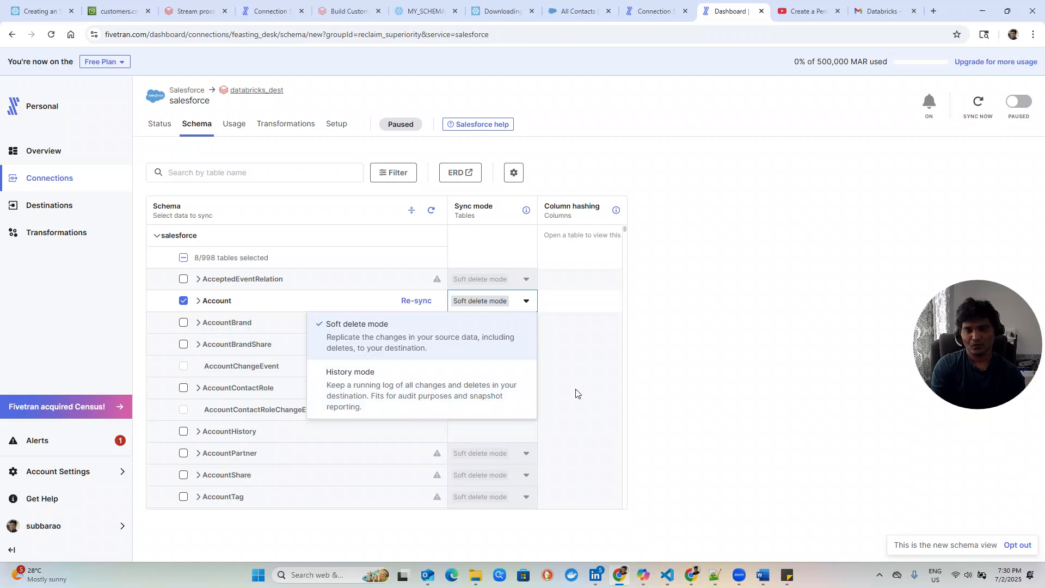
left_click(688, 381)
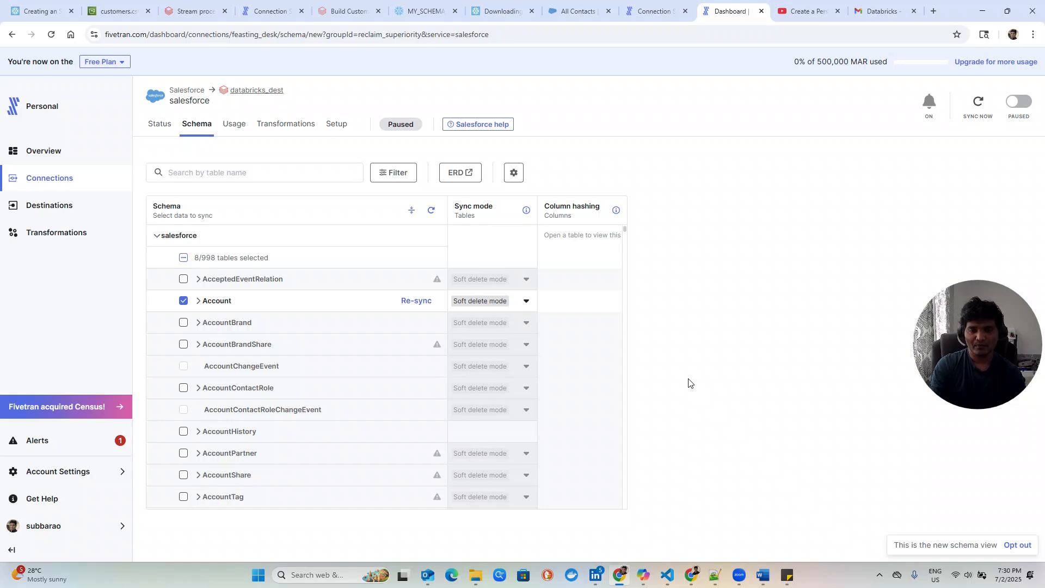
scroll(562, 391, "down", 10)
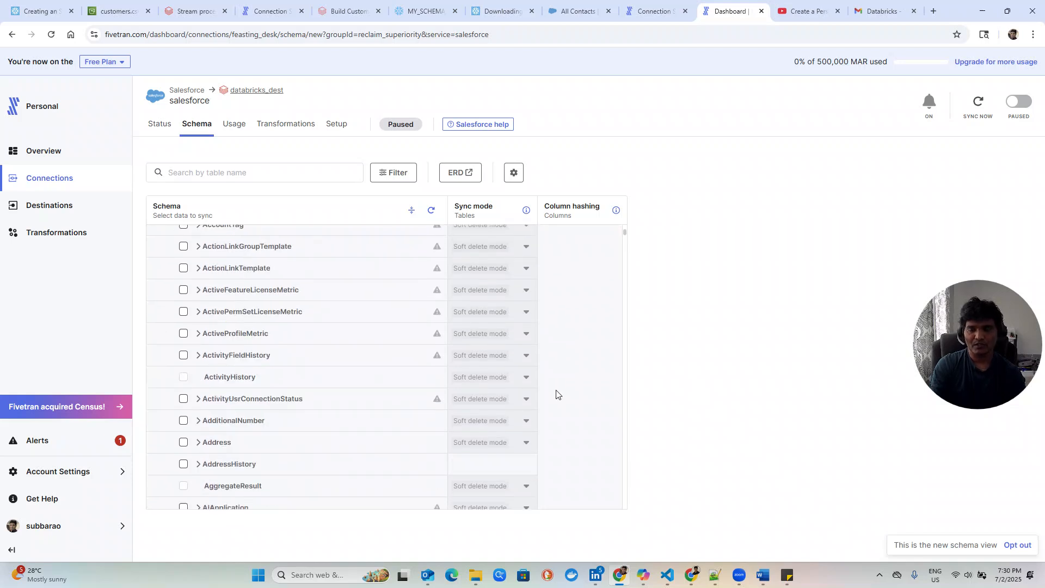
scroll(556, 393, "down", 5)
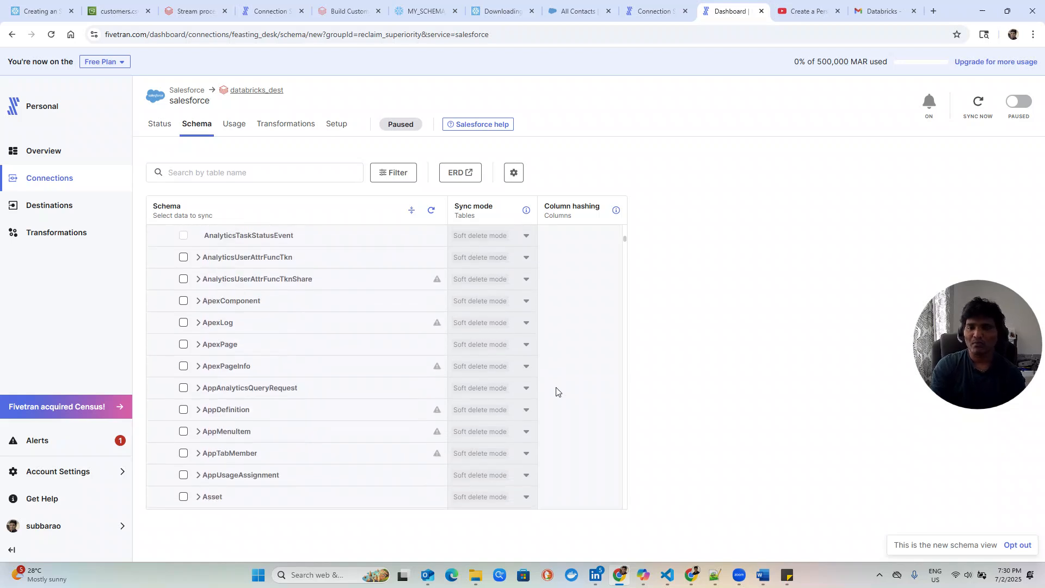
Look through the remaining tables in the Salesforce schema, then start the connection's initial sync from its status page.
scroll(556, 392, "down", 10)
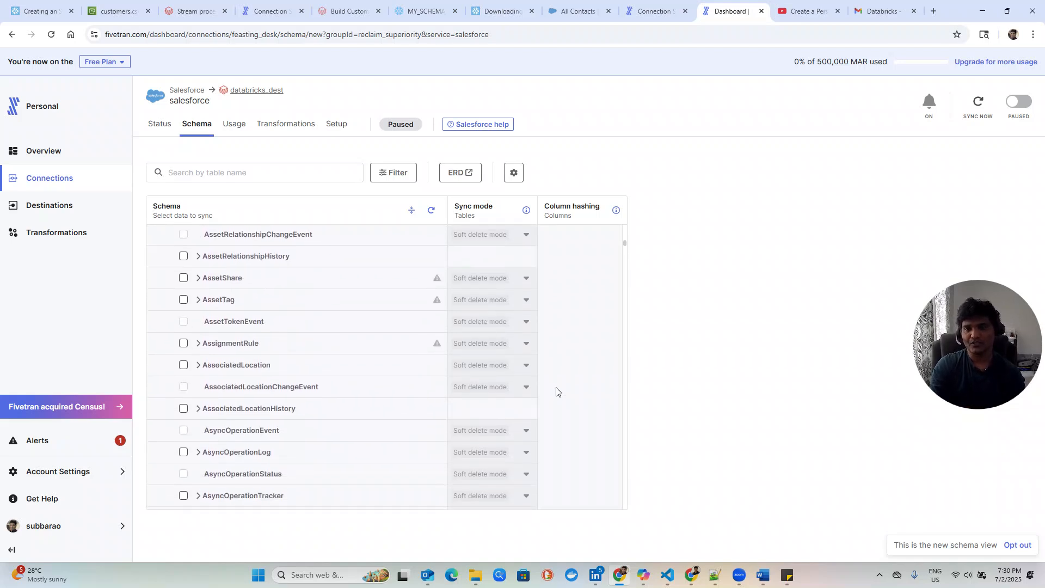
scroll(557, 392, "down", 10)
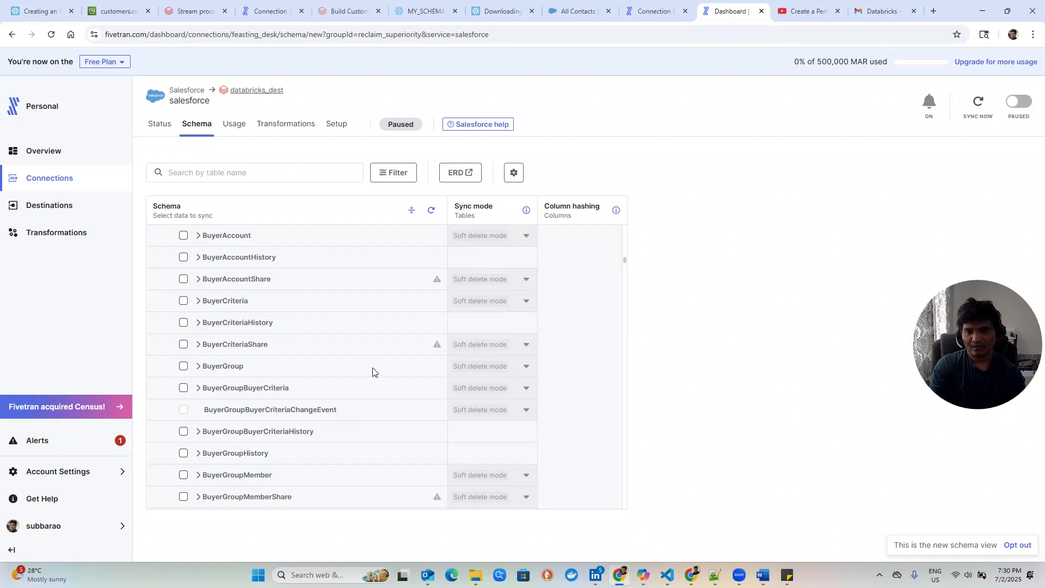
scroll(367, 366, "up", 10)
scroll(367, 367, "up", 15)
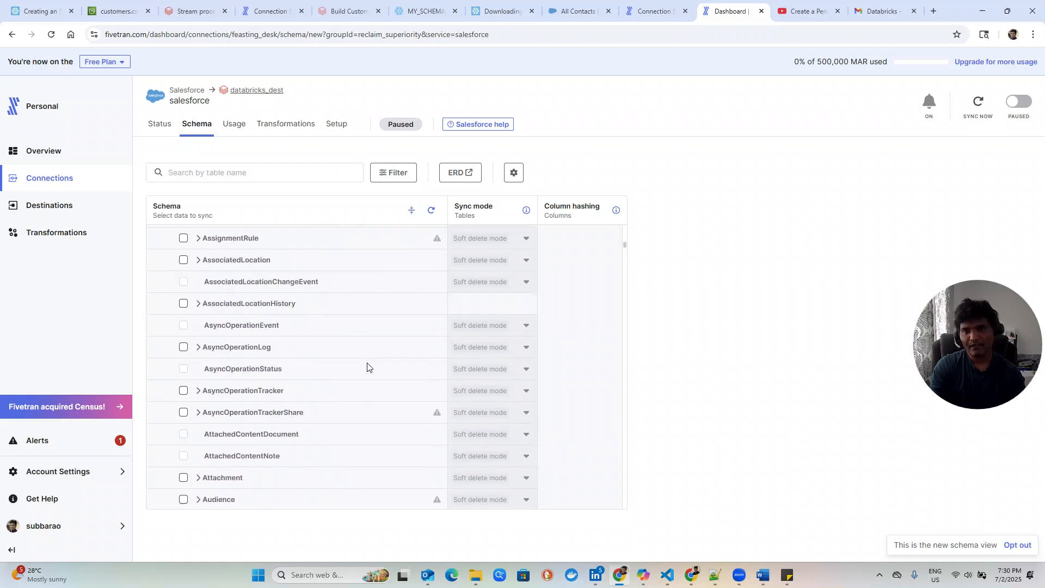
scroll(367, 366, "up", 3)
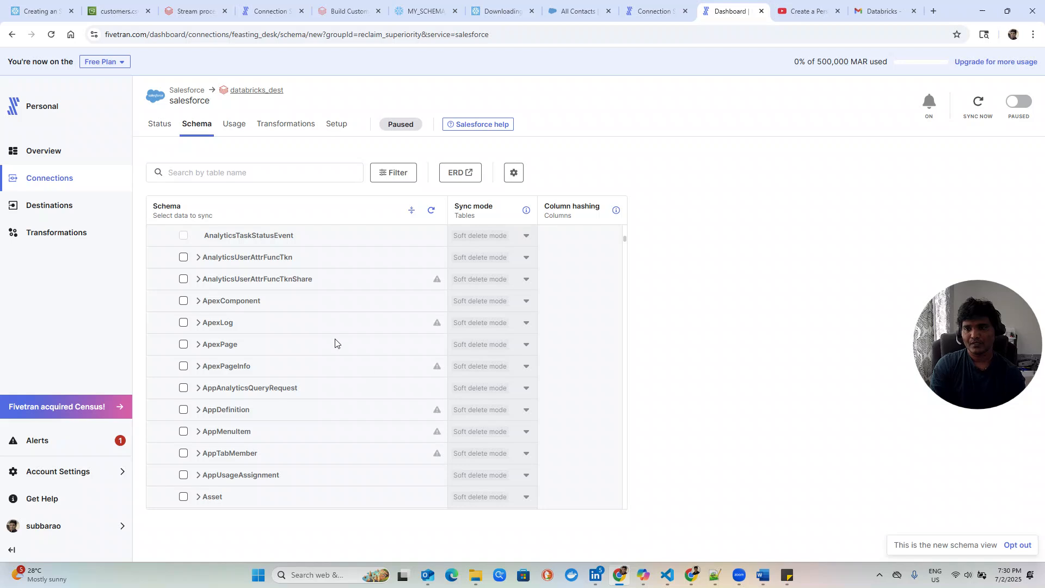
left_click(162, 125)
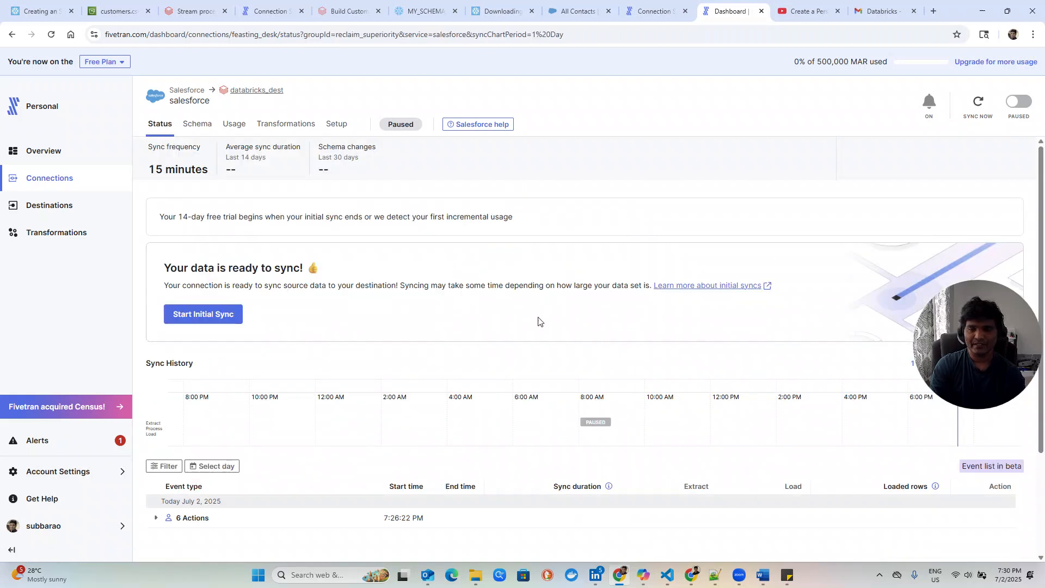
left_click(230, 323)
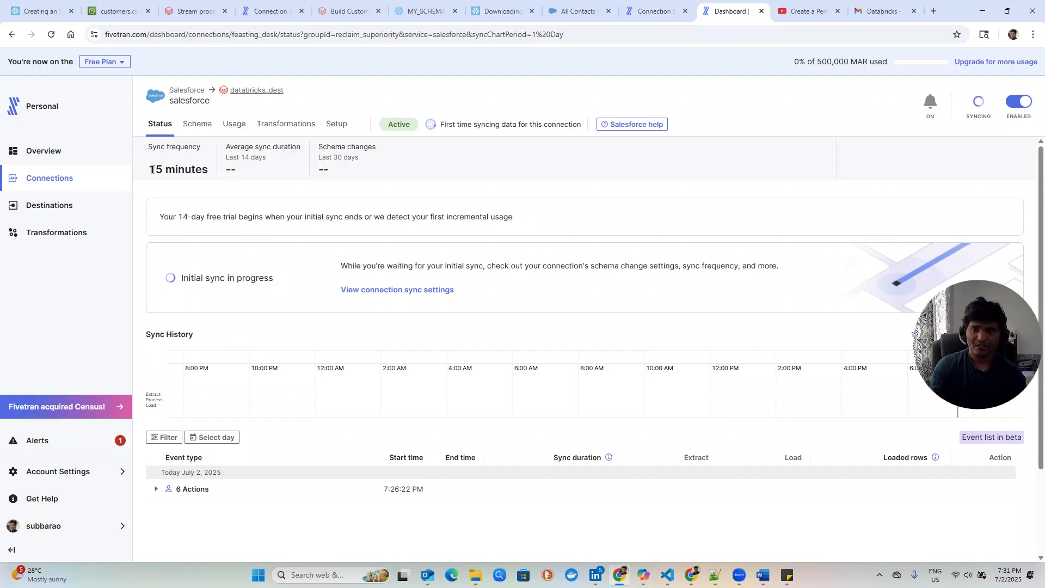
left_click_drag(151, 168, 208, 173)
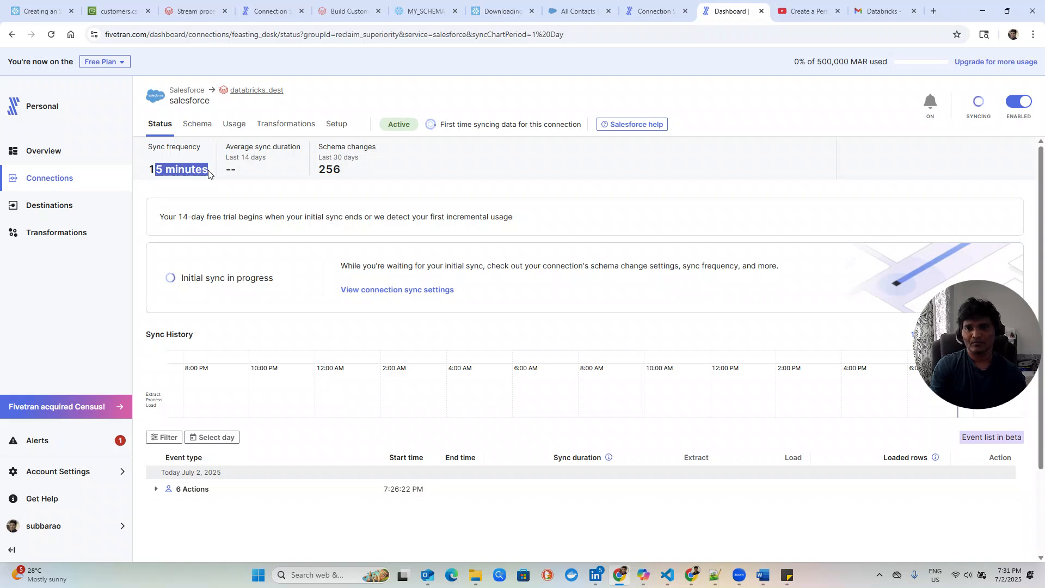
left_click(600, 203)
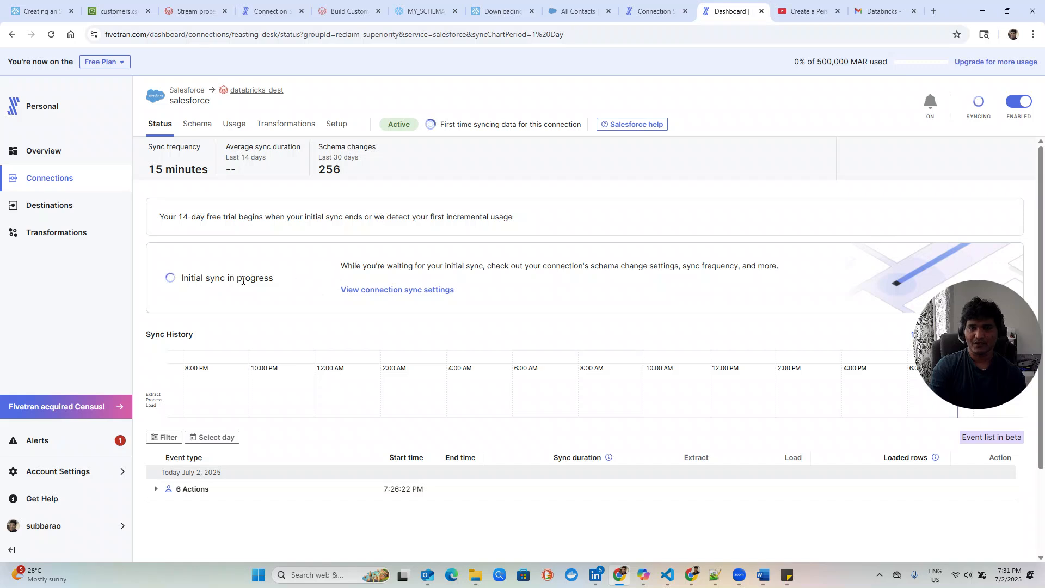
Switch to Databricks, refresh the catalog list and expand the salesforce schema in the salesforce_5tran_databricks catalog to check its tables.
key("alt+Tab")
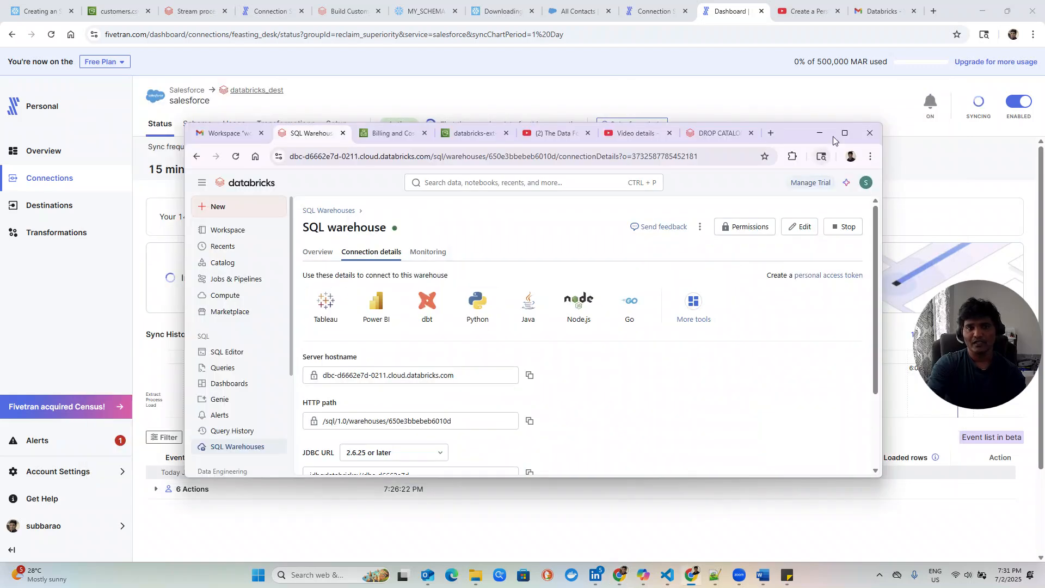
left_click(846, 134)
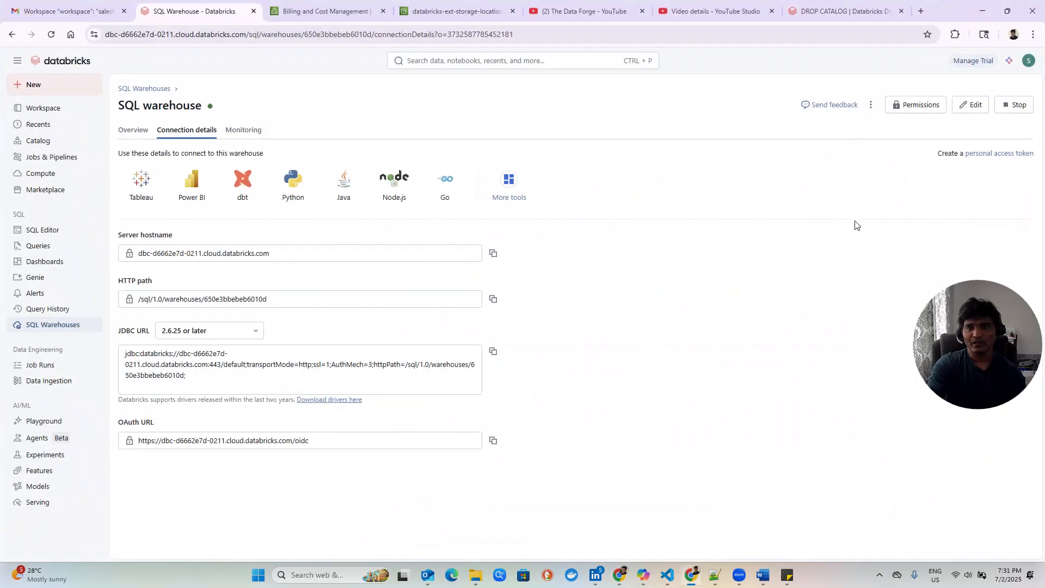
left_click(39, 142)
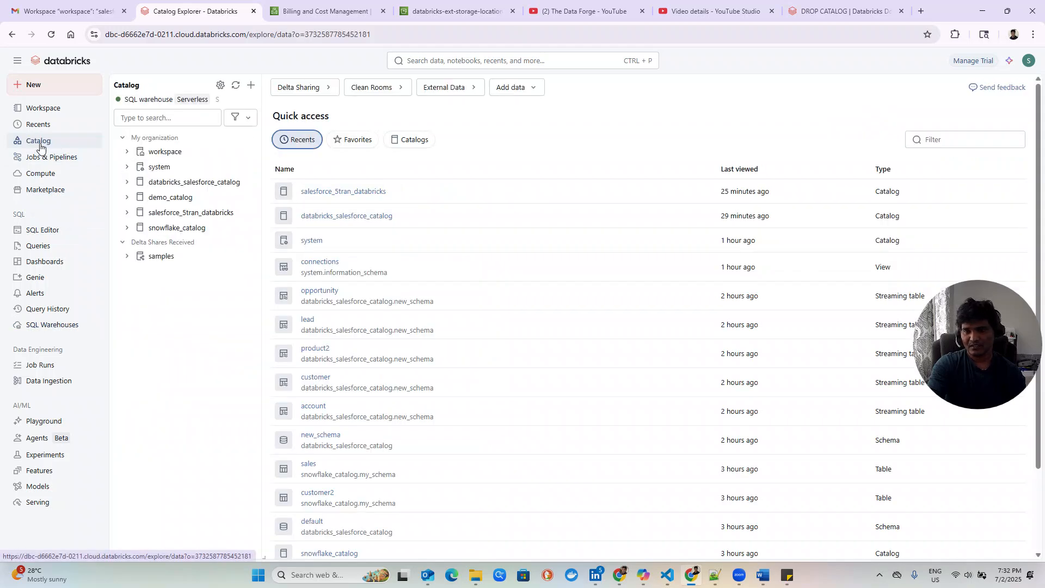
left_click(237, 87)
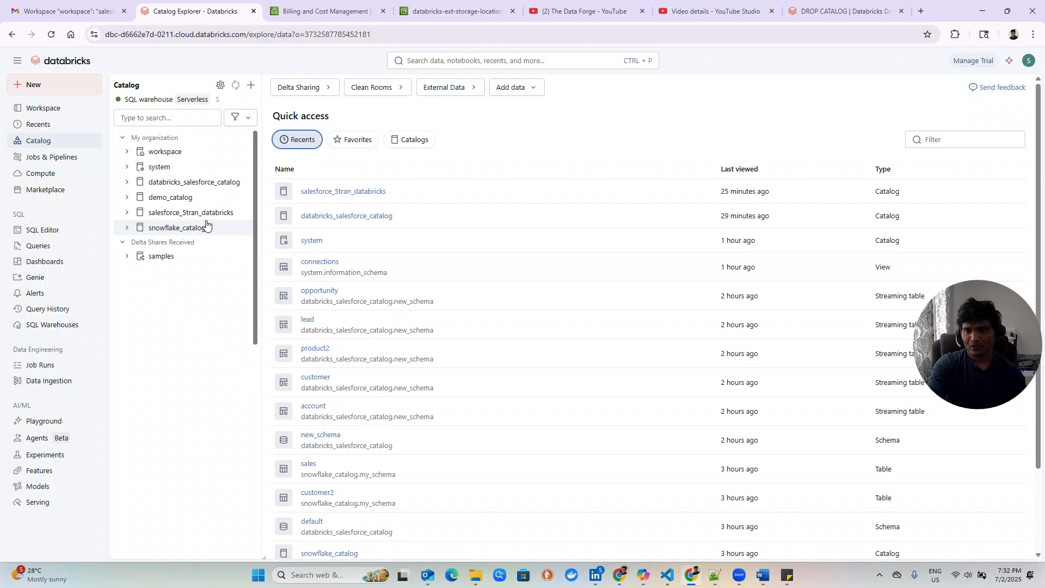
mouse_move(197, 215)
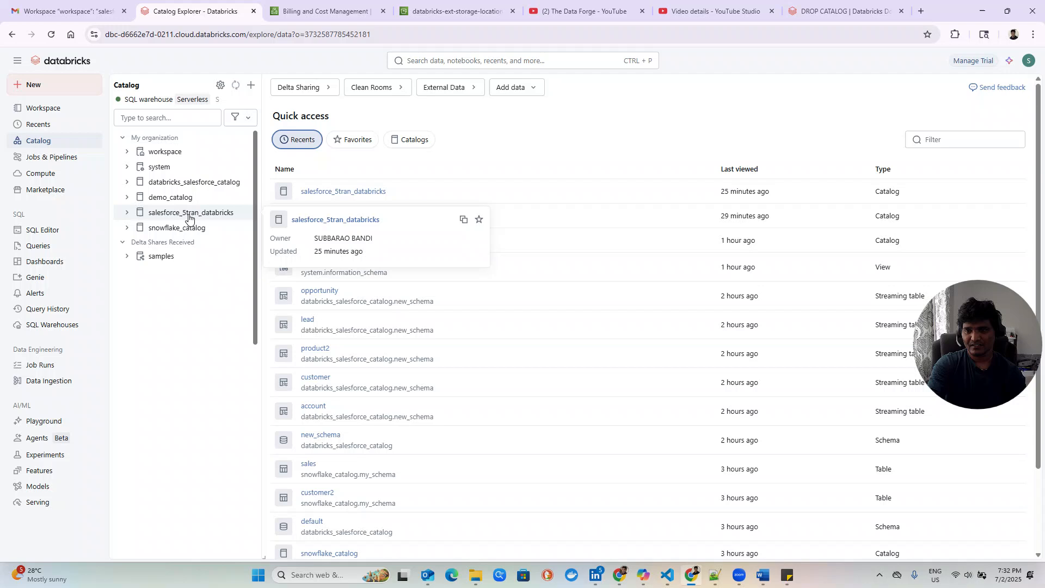
left_click(127, 213)
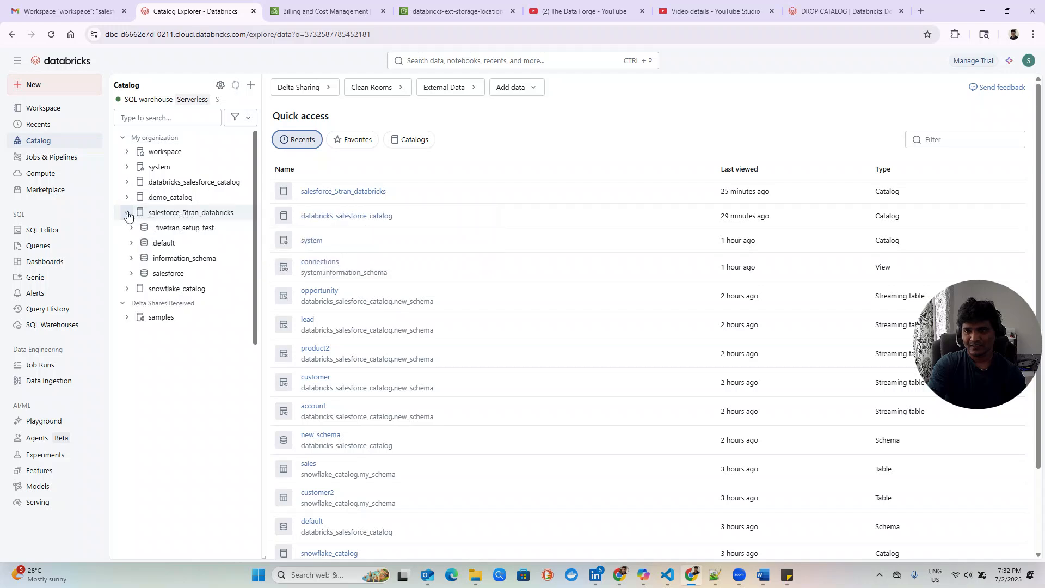
left_click(133, 275)
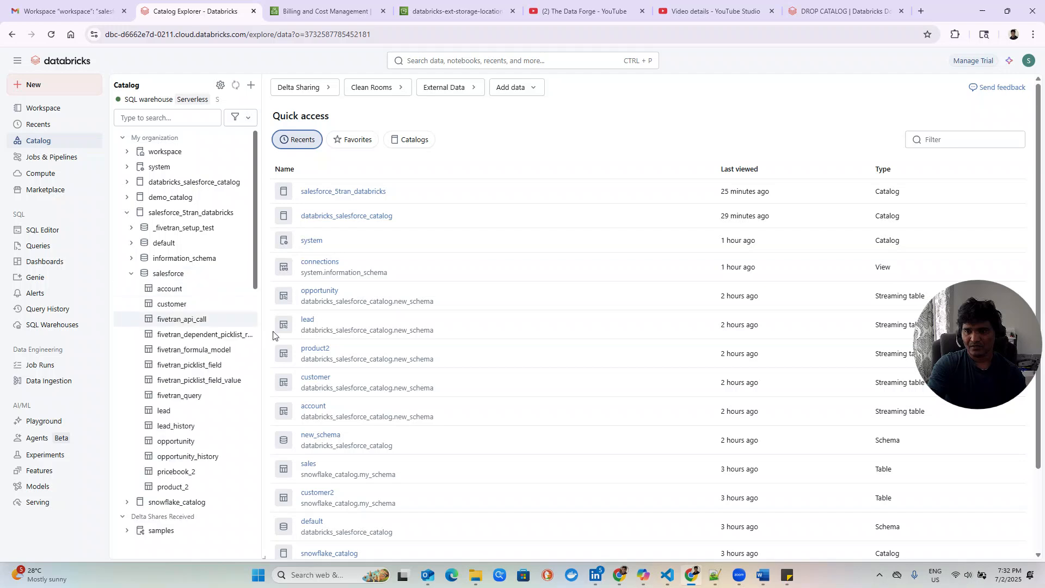
left_click_drag(262, 313, 452, 307)
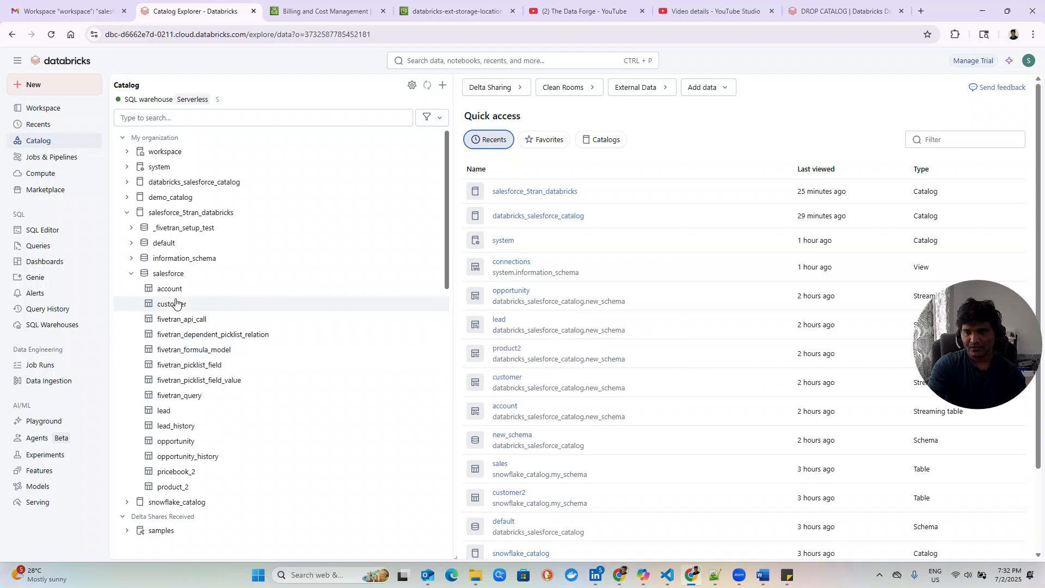
mouse_move(174, 306)
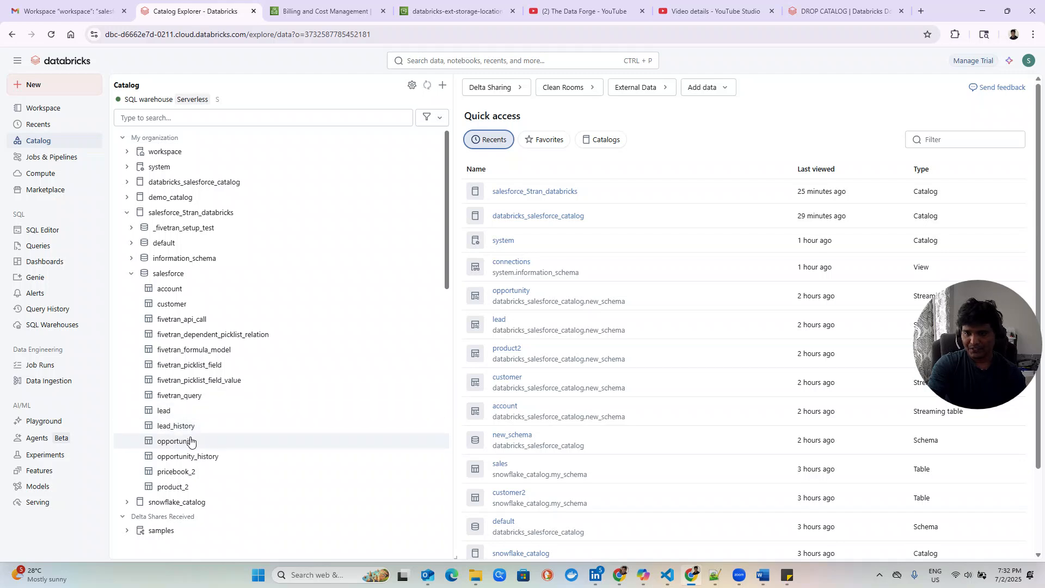
Open the lead table in the salesforce schema, review its column names and types, and dismiss the AI suggested description.
left_click(163, 416)
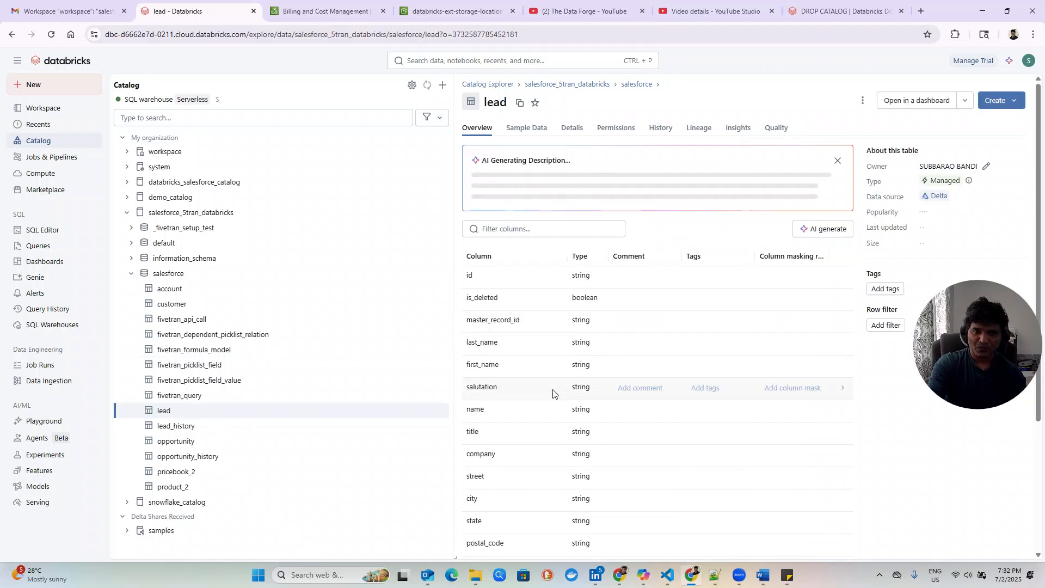
scroll(544, 401, "down", 4)
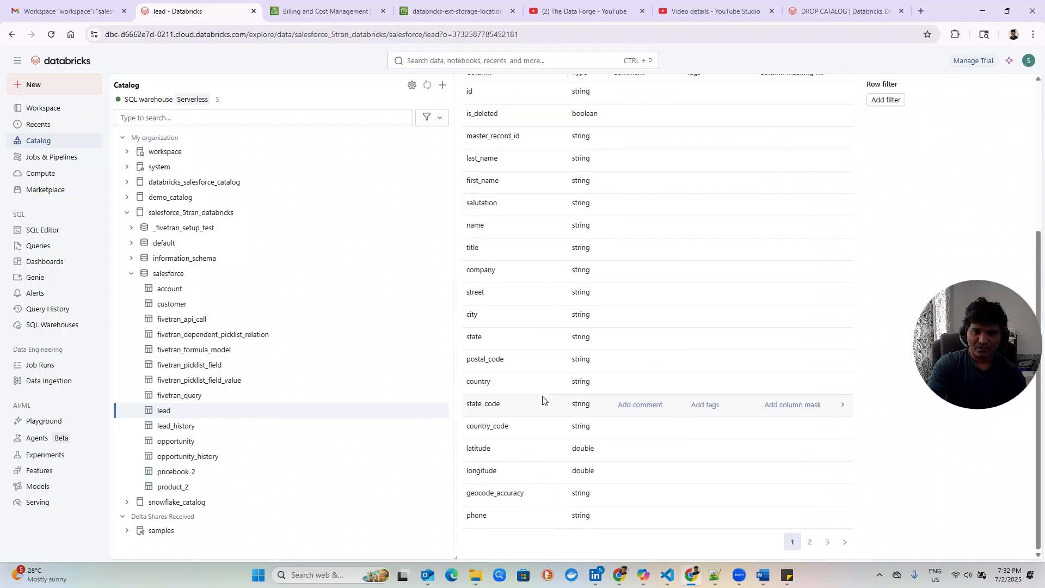
scroll(542, 403, "up", 3)
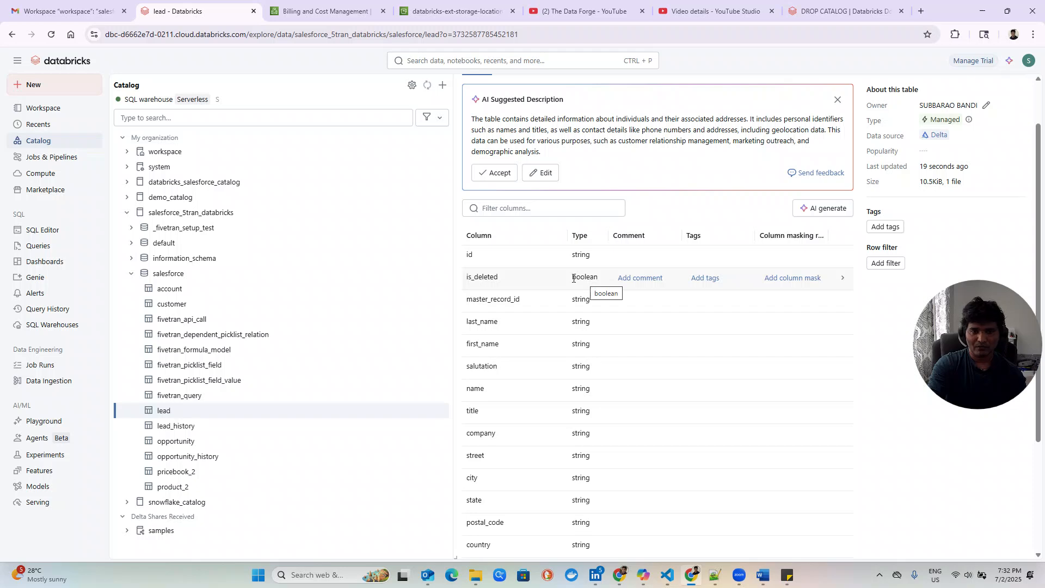
left_click_drag(574, 278, 601, 281)
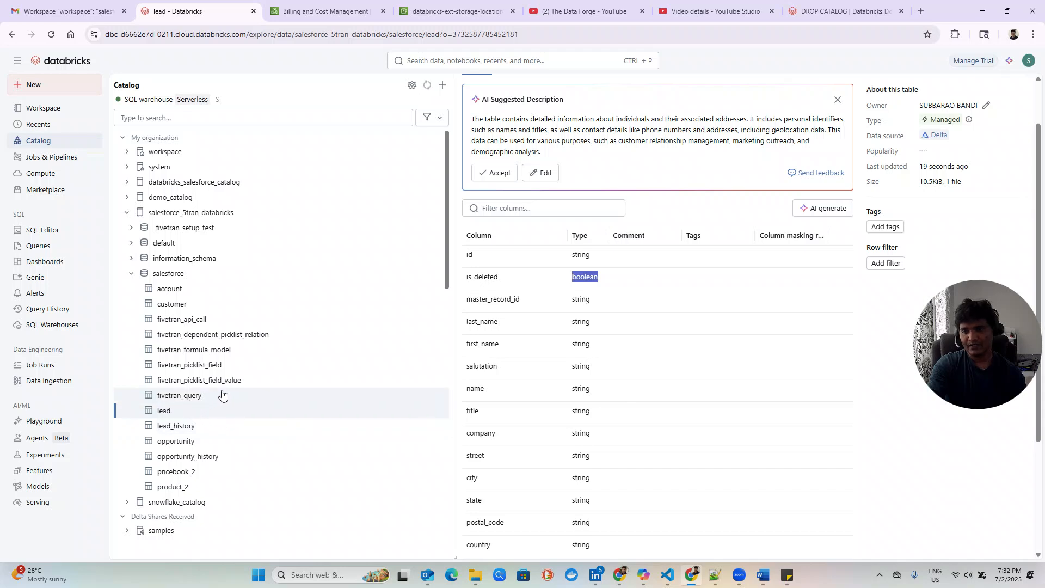
mouse_move(235, 356)
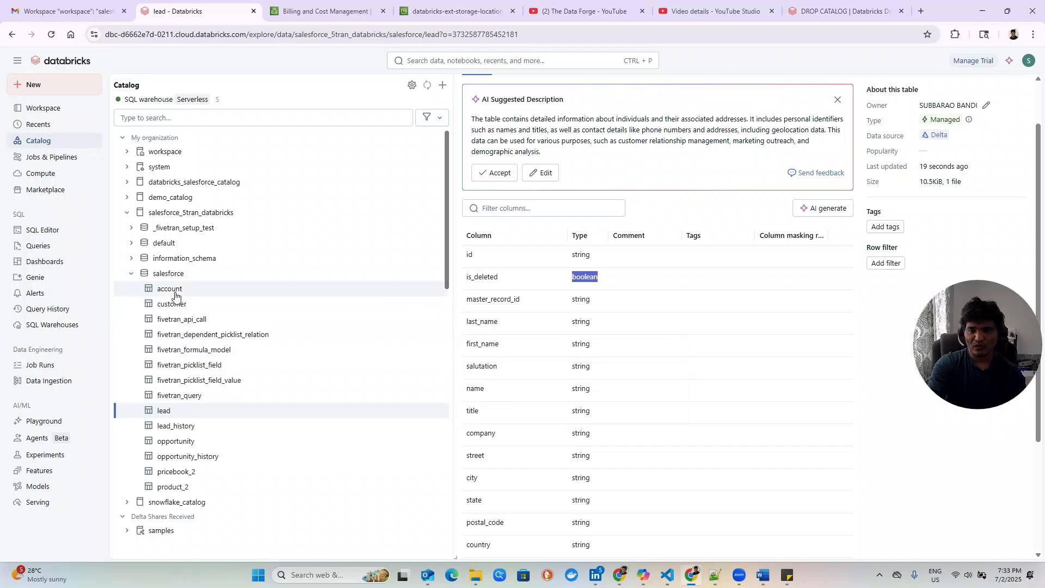
mouse_move(177, 312)
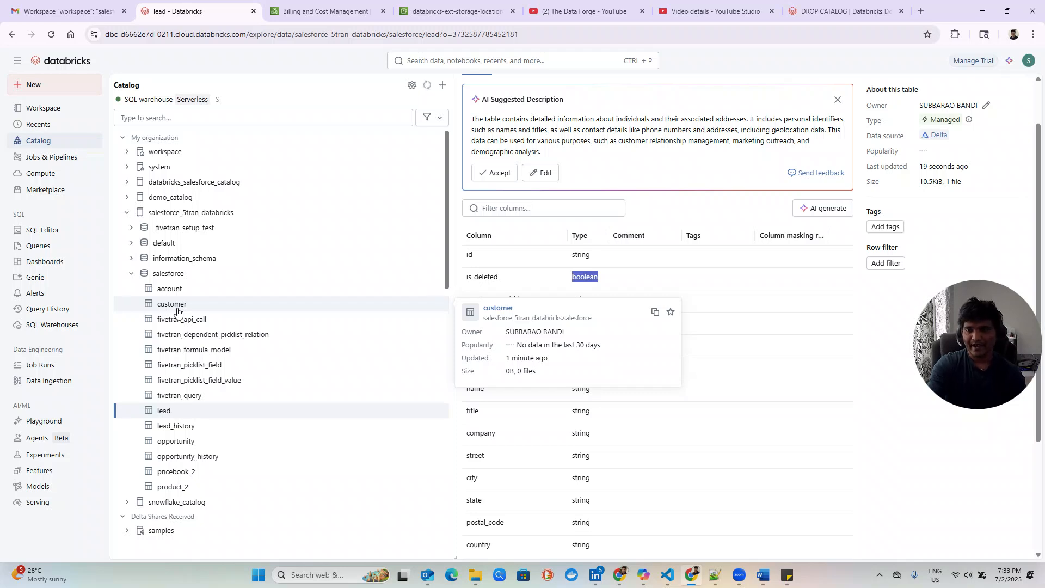
mouse_move(216, 385)
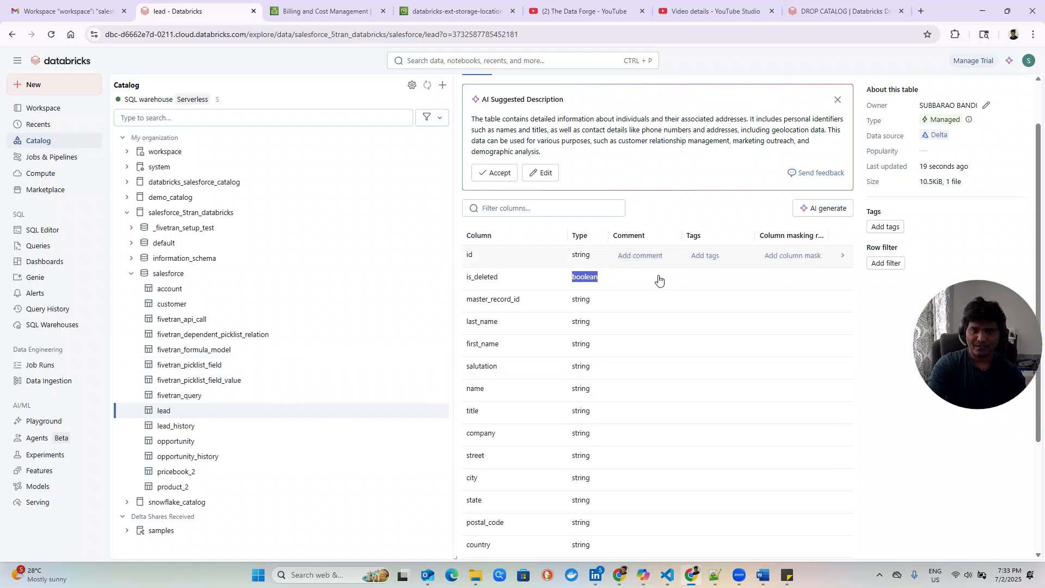
scroll(744, 338, "up", 1)
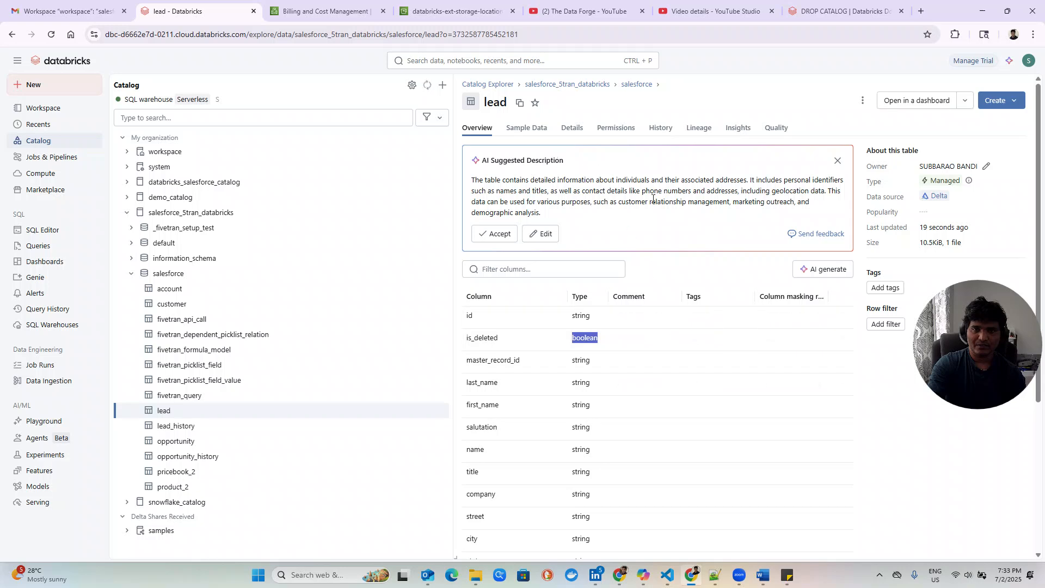
left_click(837, 161)
View the lead table's sample data and check the Salesforce connection's sync status in Fivetran.
left_click(525, 128)
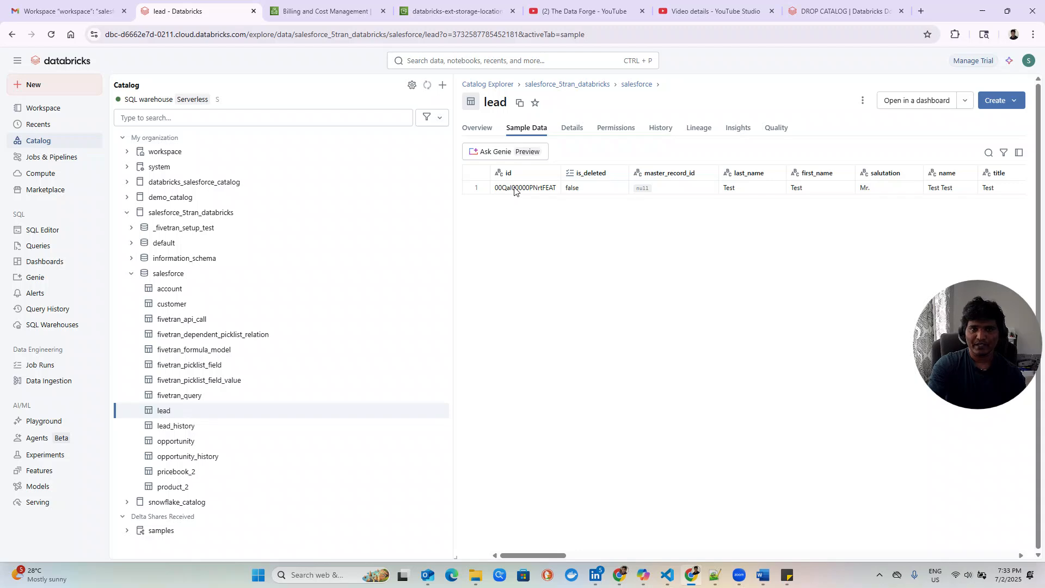
left_click_drag(945, 14, 940, 66)
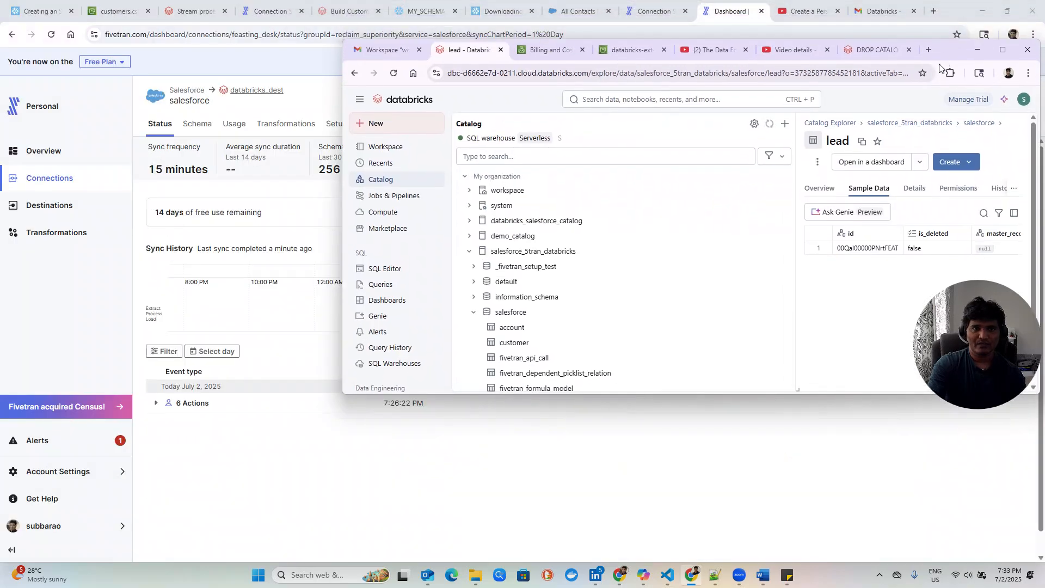
left_click(1002, 50)
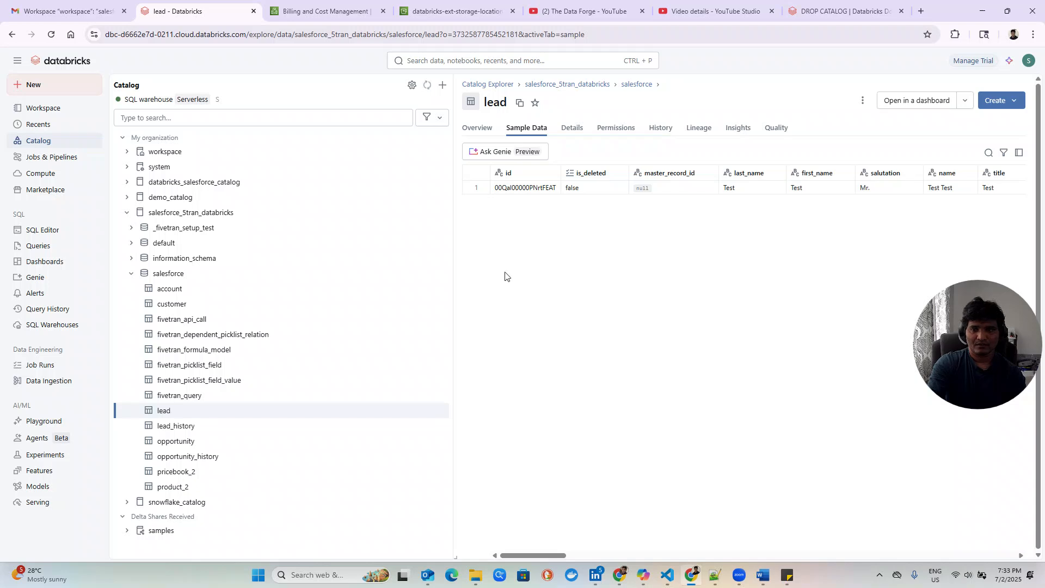
key("alt+Tab")
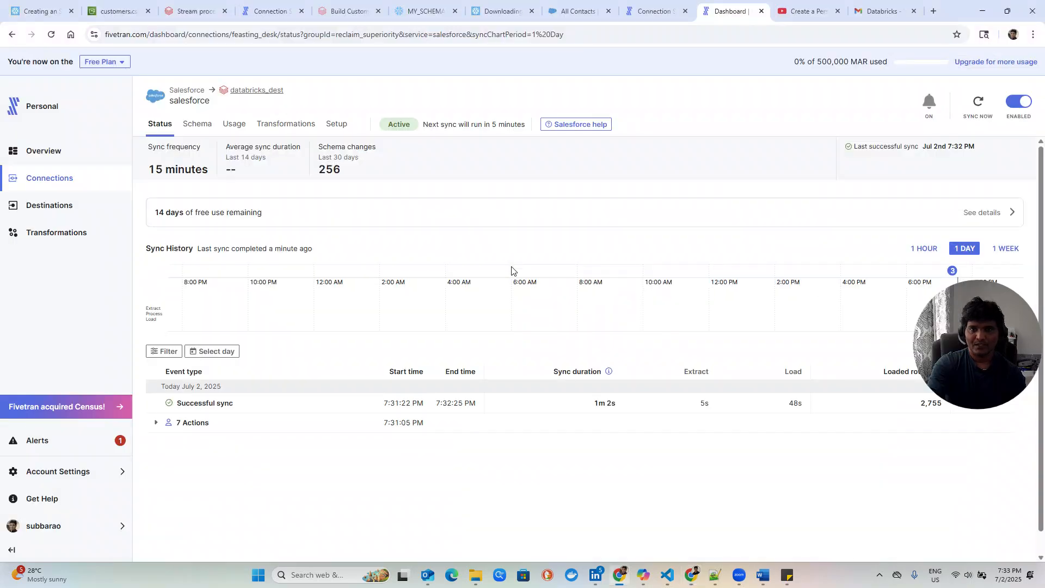
Open the Leads list in Salesforce and compare its record with the lead table's sample data in Databricks.
double_click(958, 12)
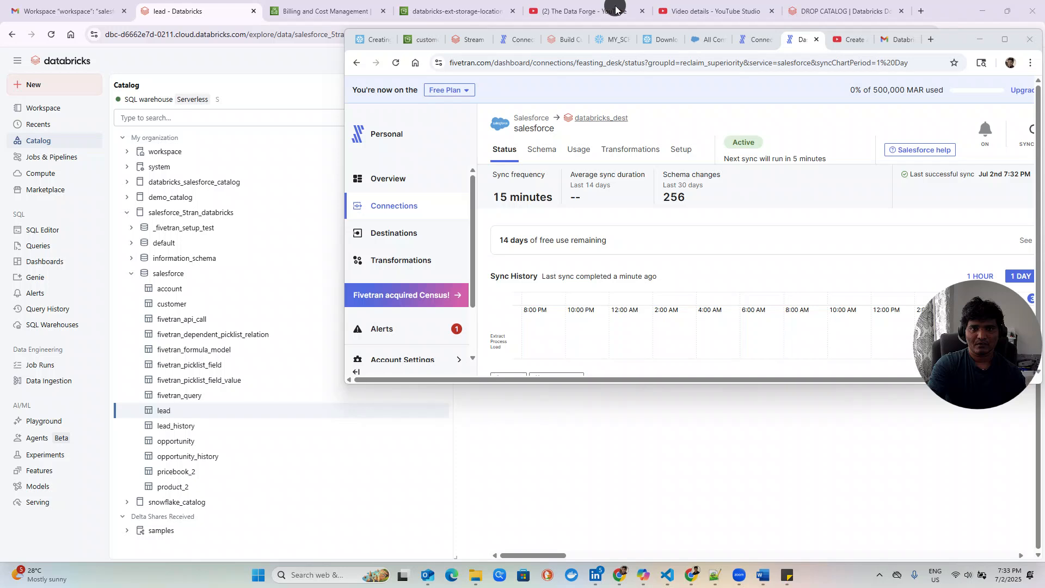
left_click(615, 44)
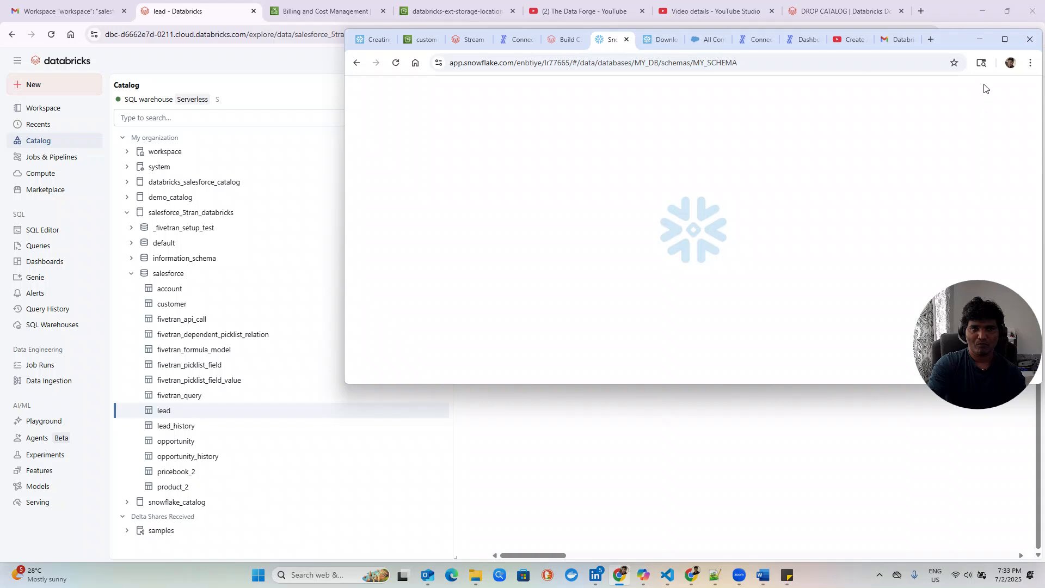
left_click(1005, 43)
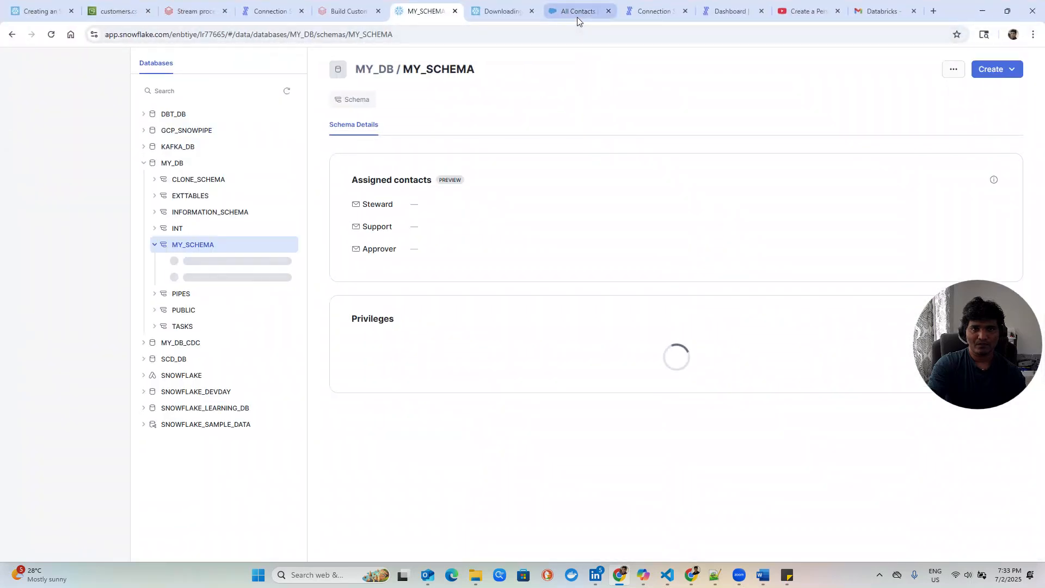
left_click(577, 16)
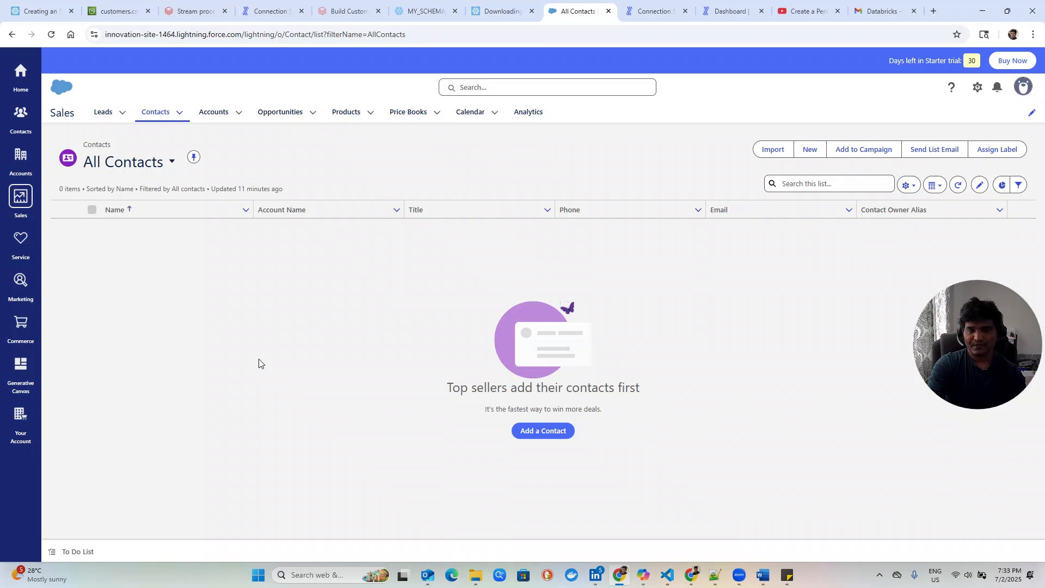
left_click(105, 113)
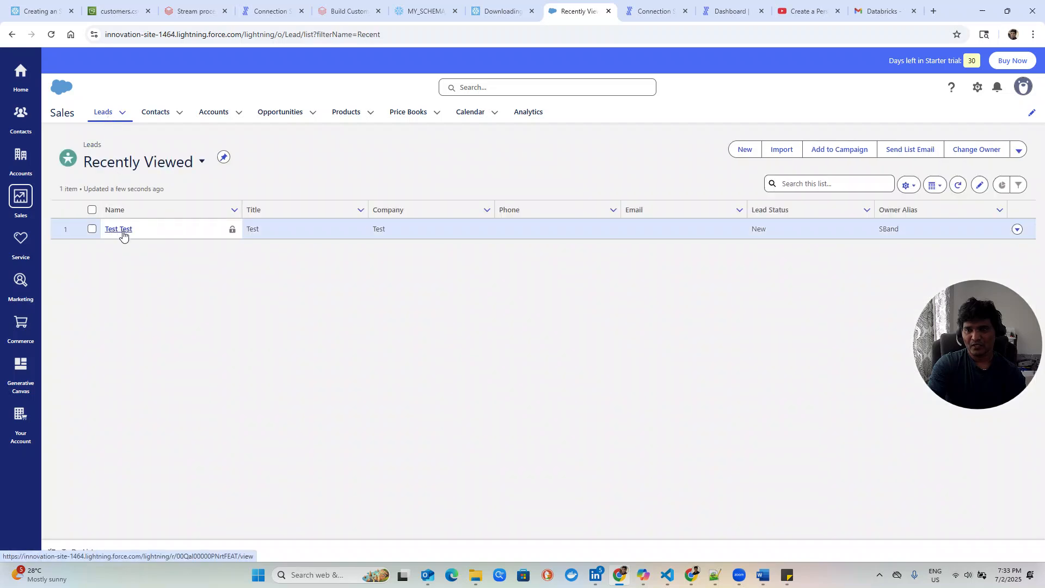
key("alt+Tab")
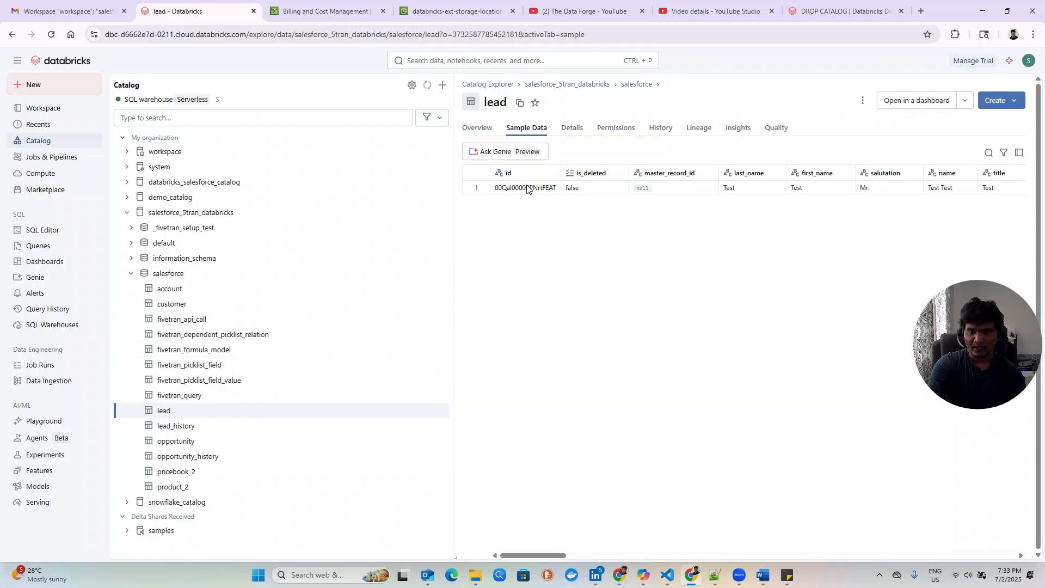
Open the lead_history table, dismiss its AI suggested description and view its sample data.
left_click(185, 427)
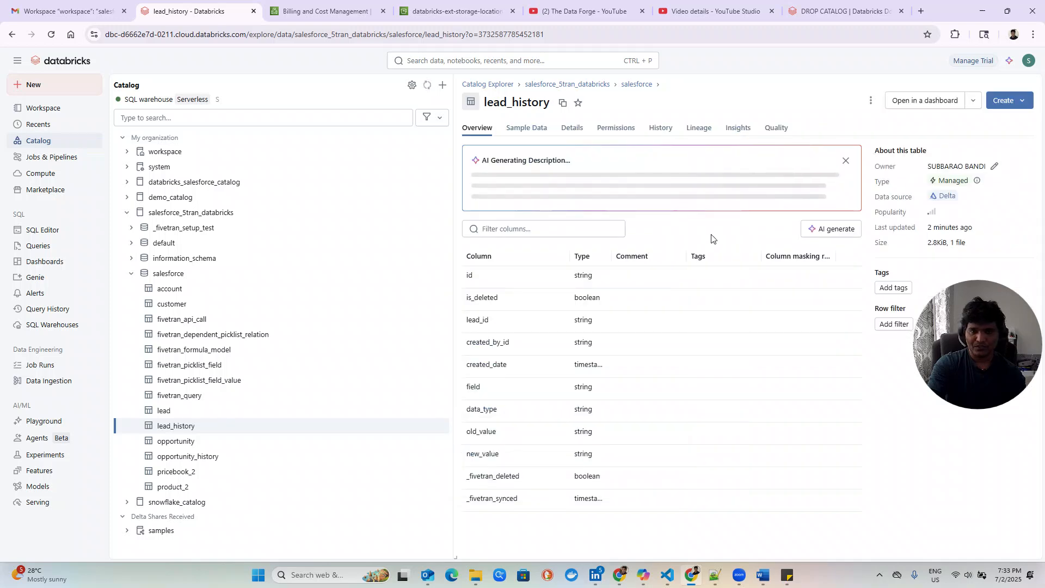
left_click(837, 162)
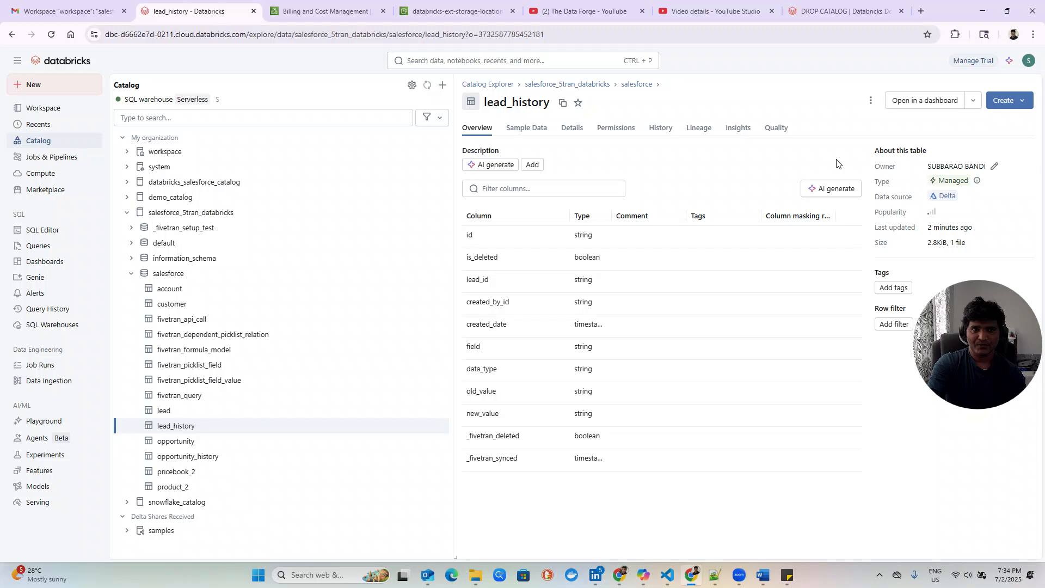
left_click(536, 135)
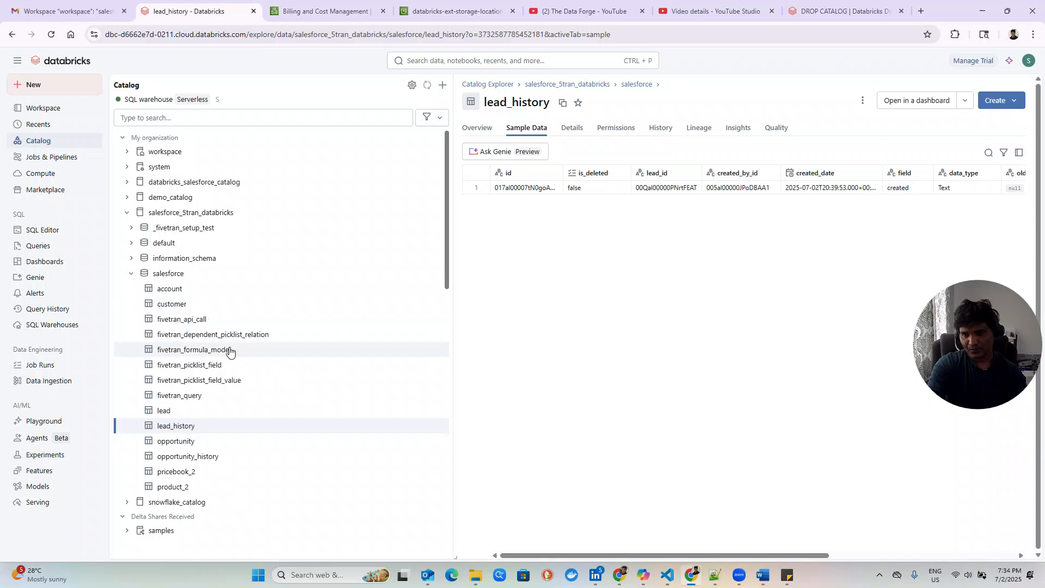
View the opportunity table's sample data and narrow the catalog tree to show more columns.
left_click(175, 442)
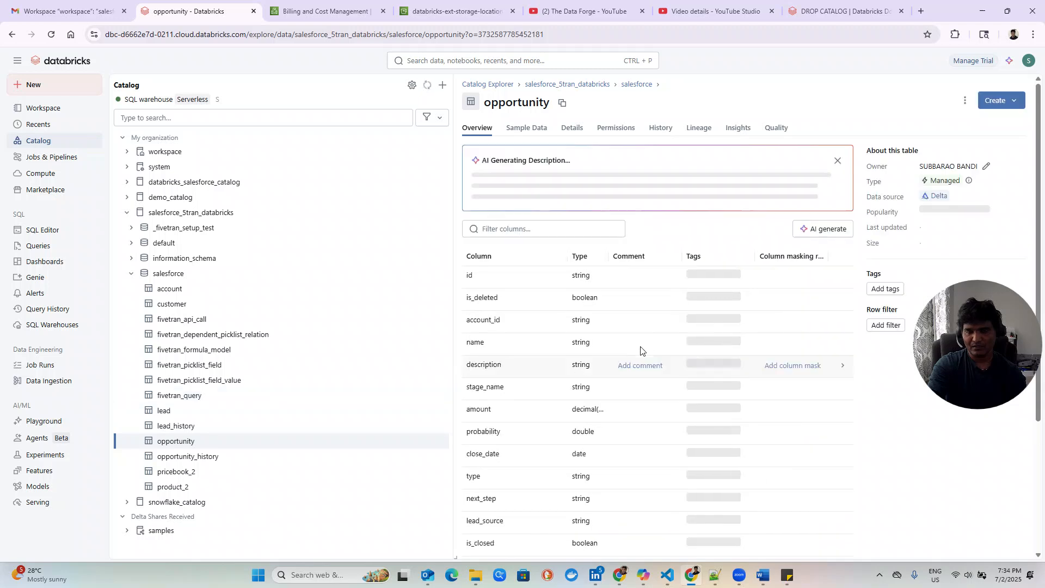
left_click(528, 128)
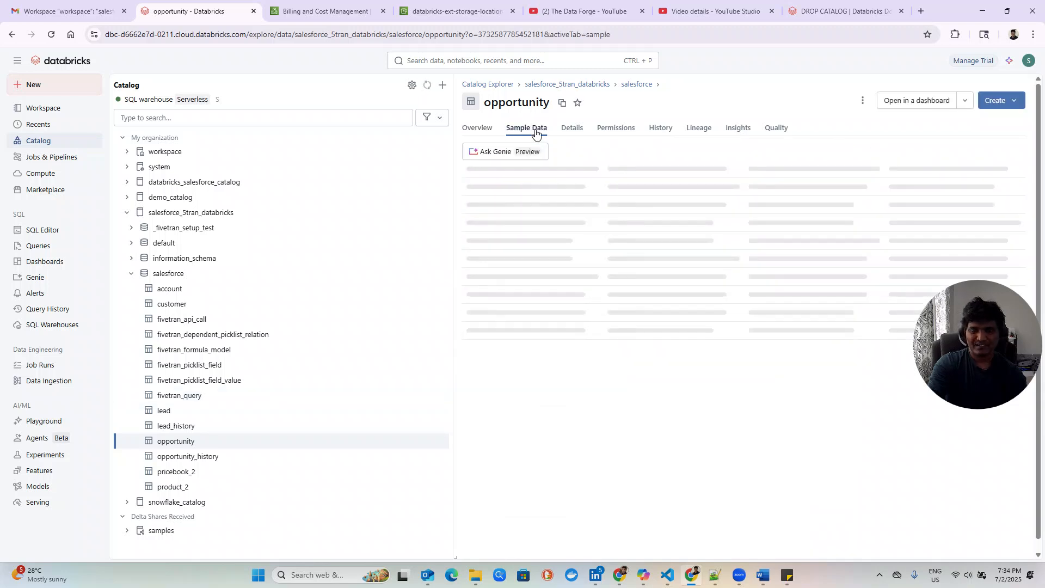
left_click_drag(453, 367, 338, 367)
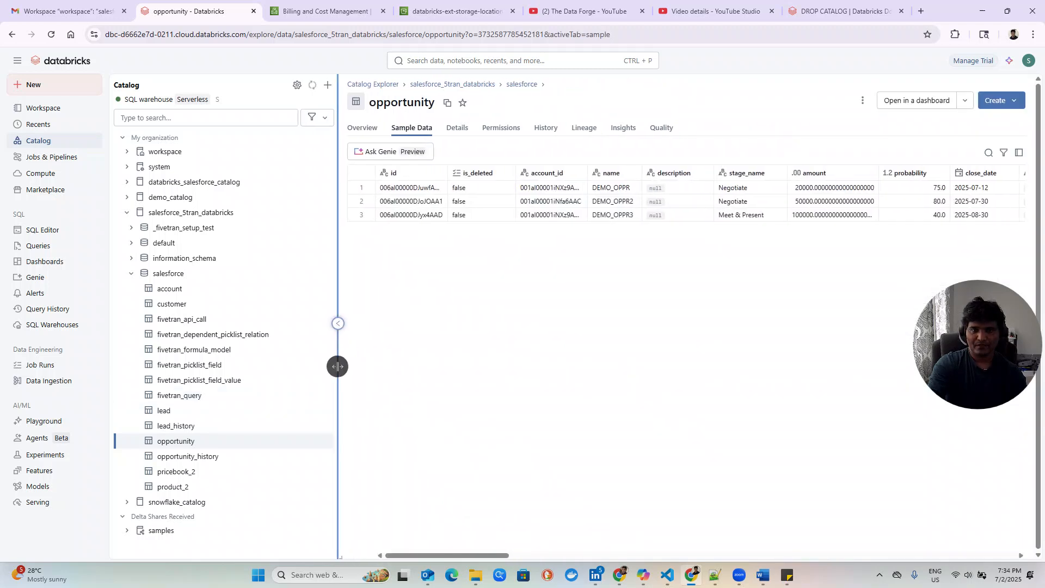
View the sample data of the customer and account tables in the salesforce schema.
left_click(182, 306)
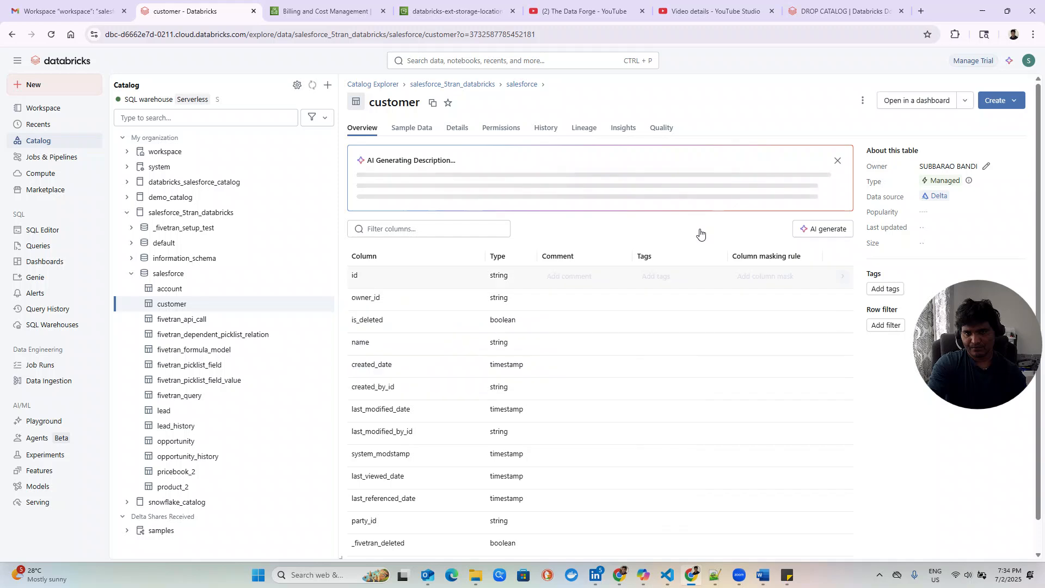
left_click(435, 126)
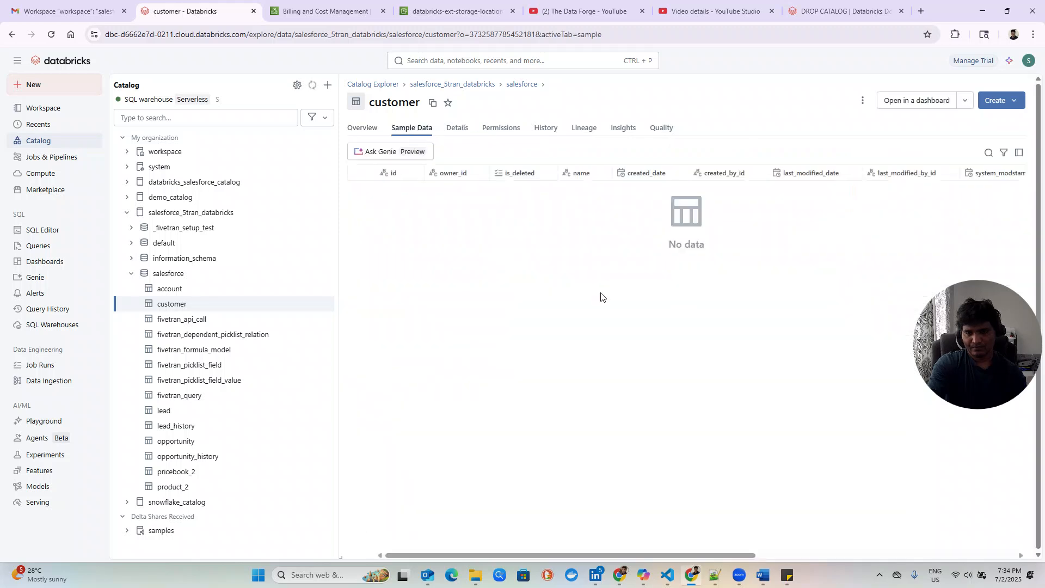
left_click(171, 290)
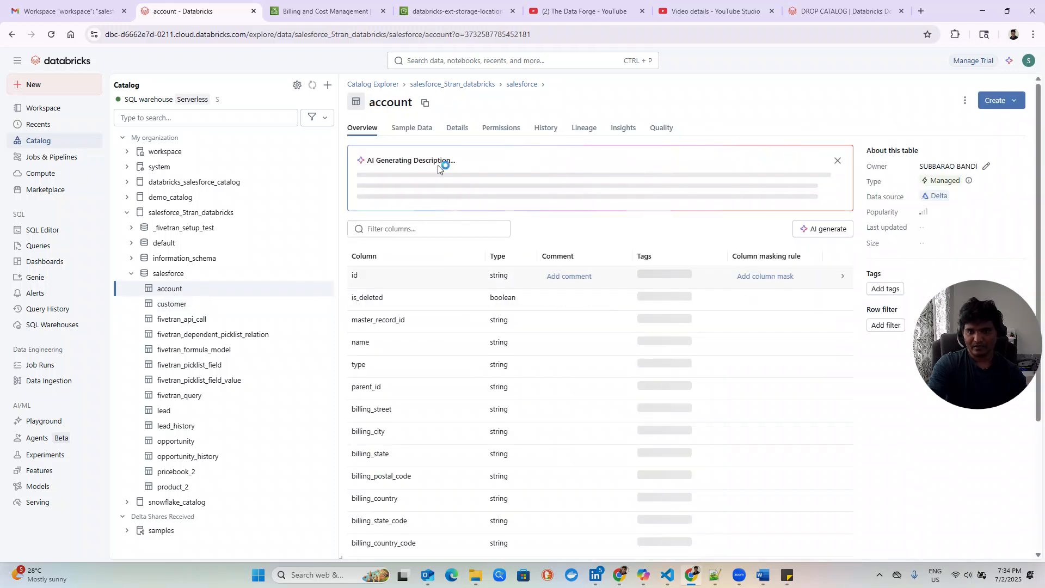
left_click(419, 128)
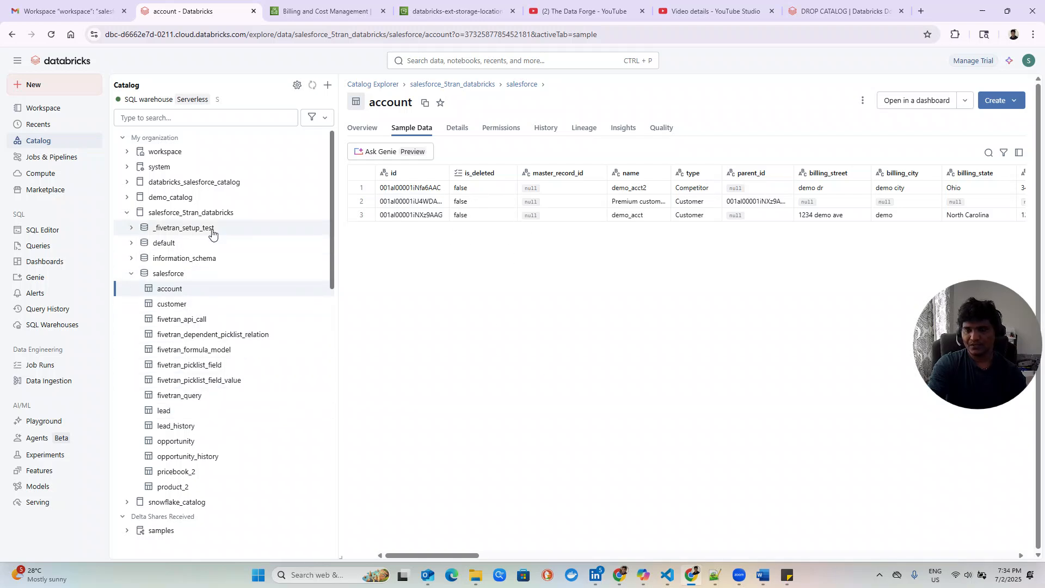
mouse_move(213, 233)
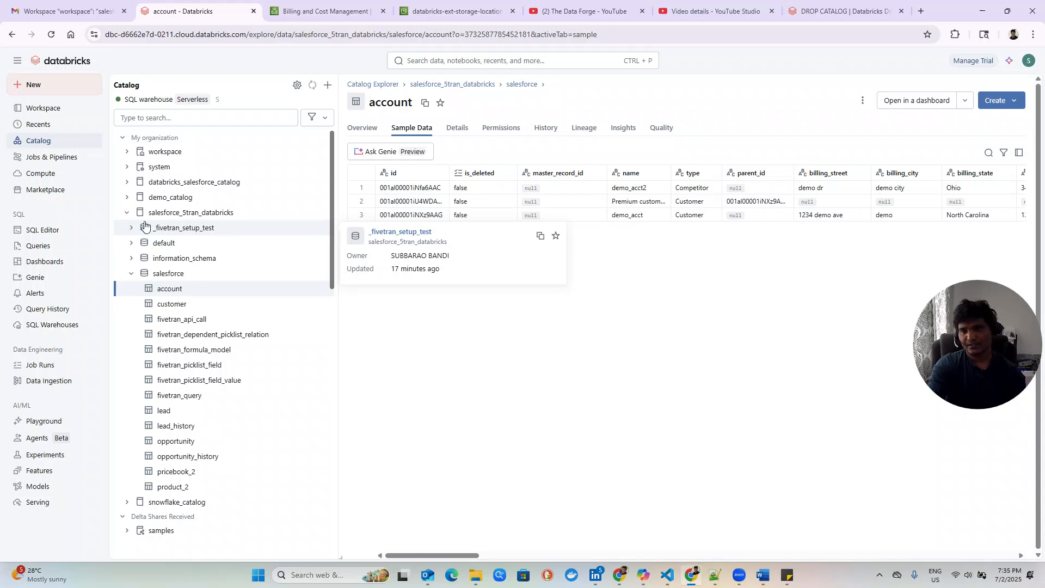
left_click(127, 214)
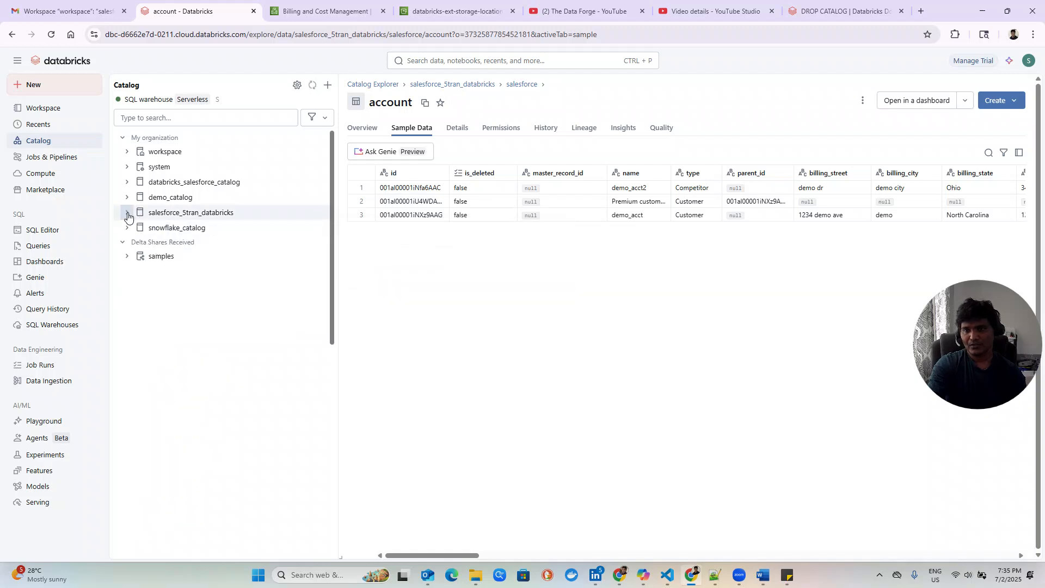
left_click(127, 213)
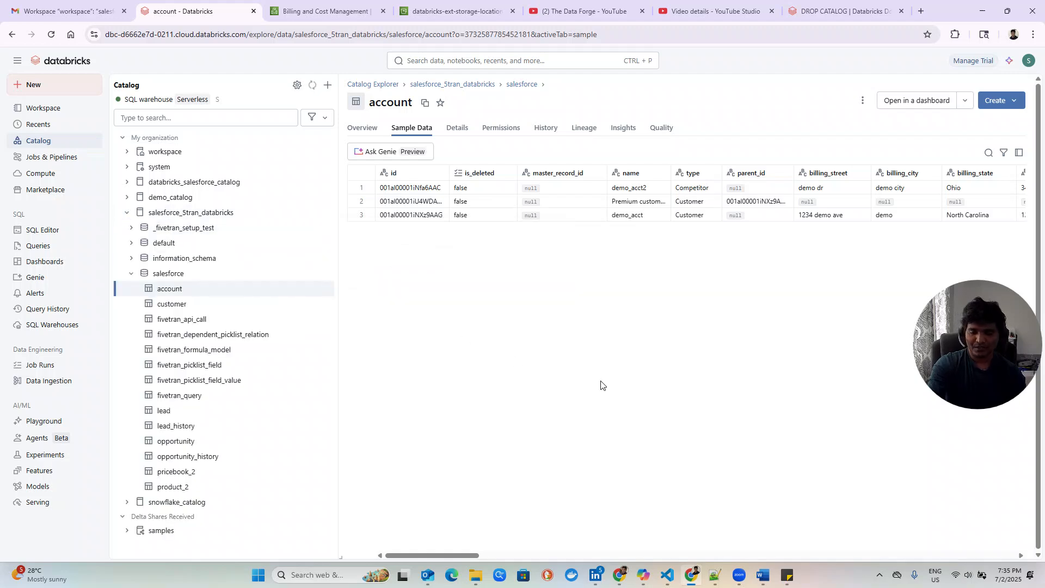
Switch to the Salesforce connection in Fivetran and search its schema for "lead" to check the selected lead tables.
key("alt+Tab")
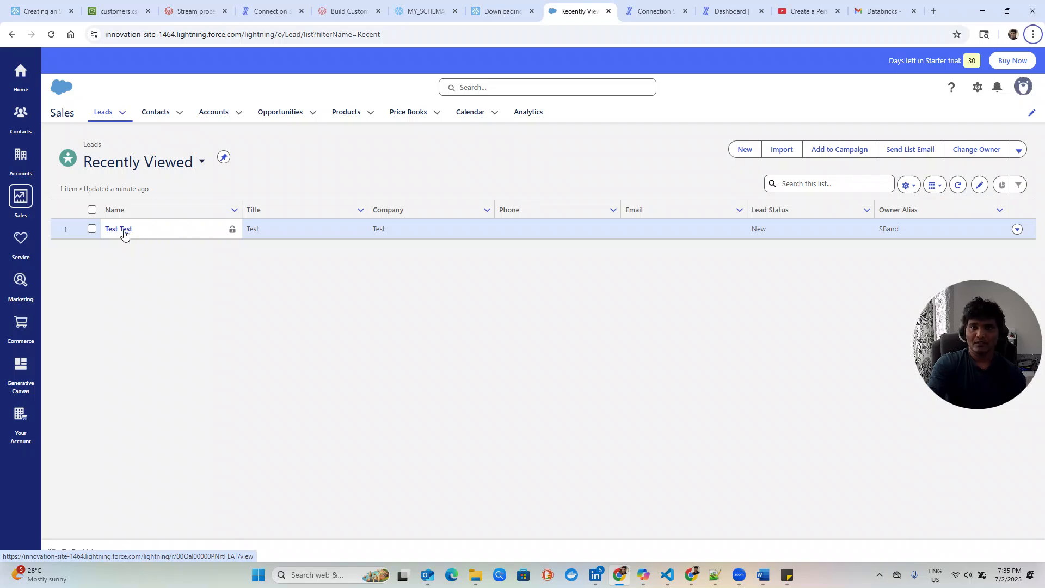
left_click(708, 9)
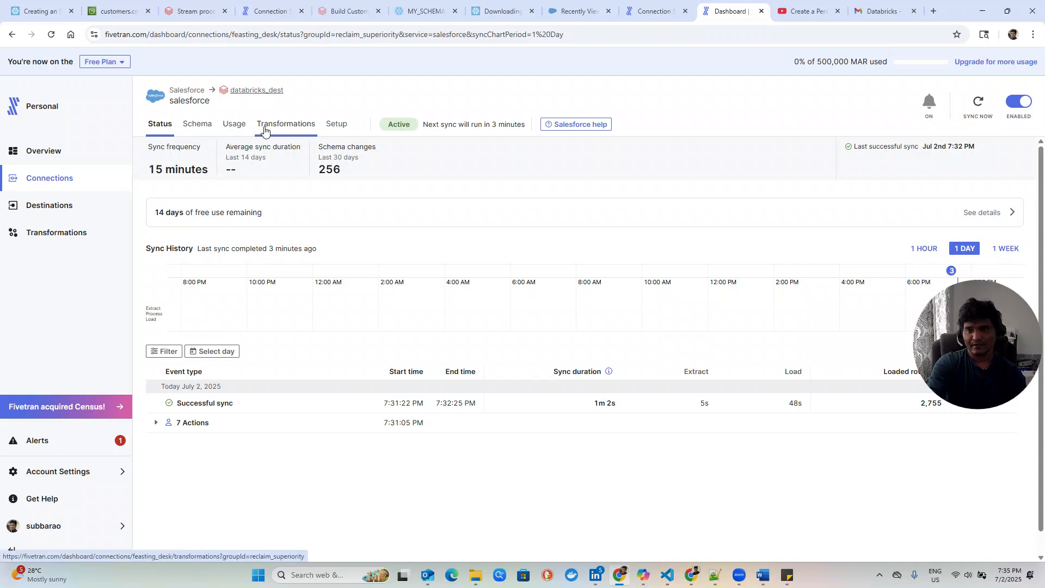
left_click(201, 126)
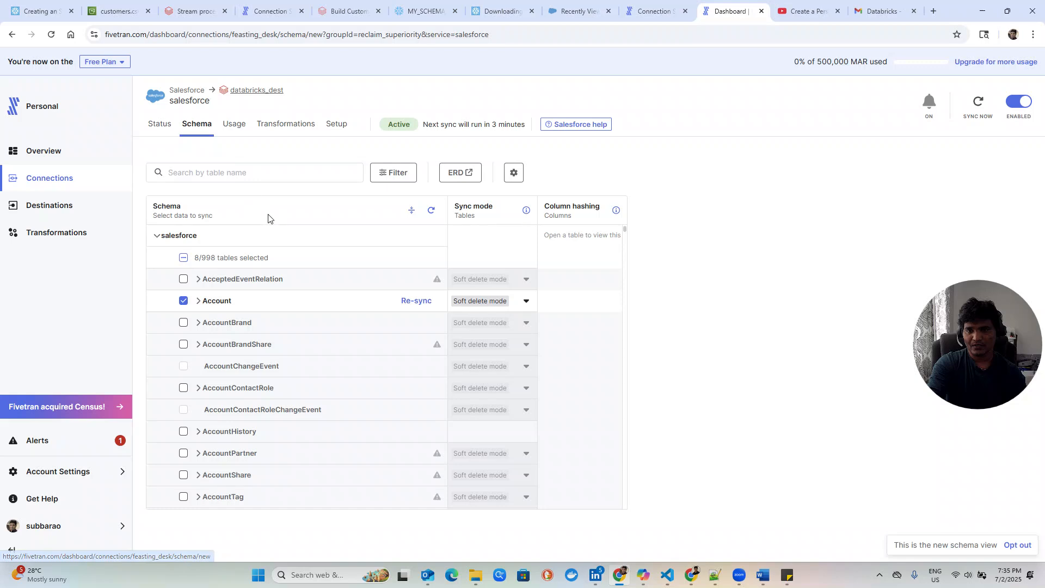
left_click(229, 172)
type("lead")
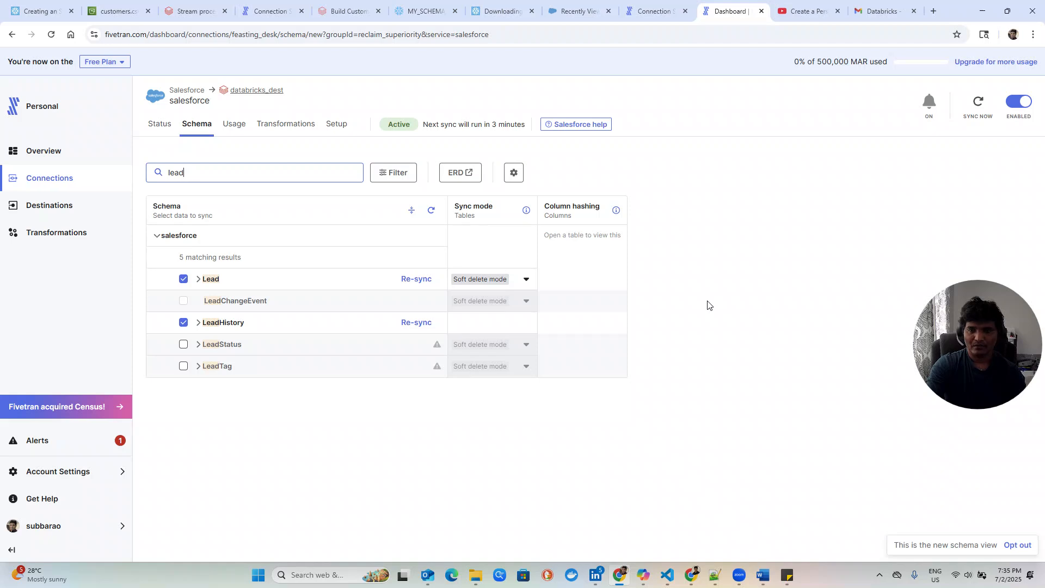
key("alt+Tab")
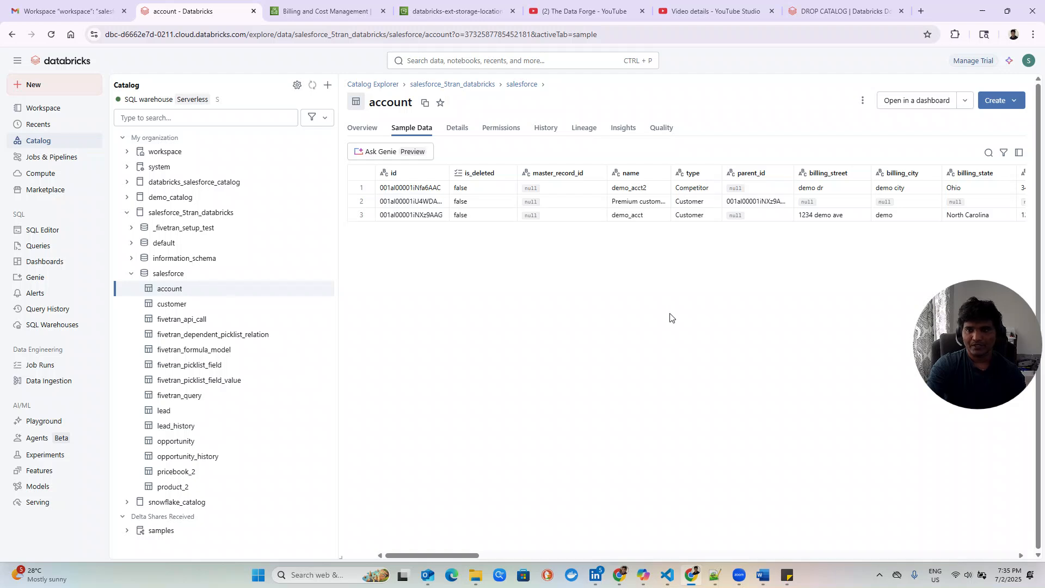
key("alt+Tab")
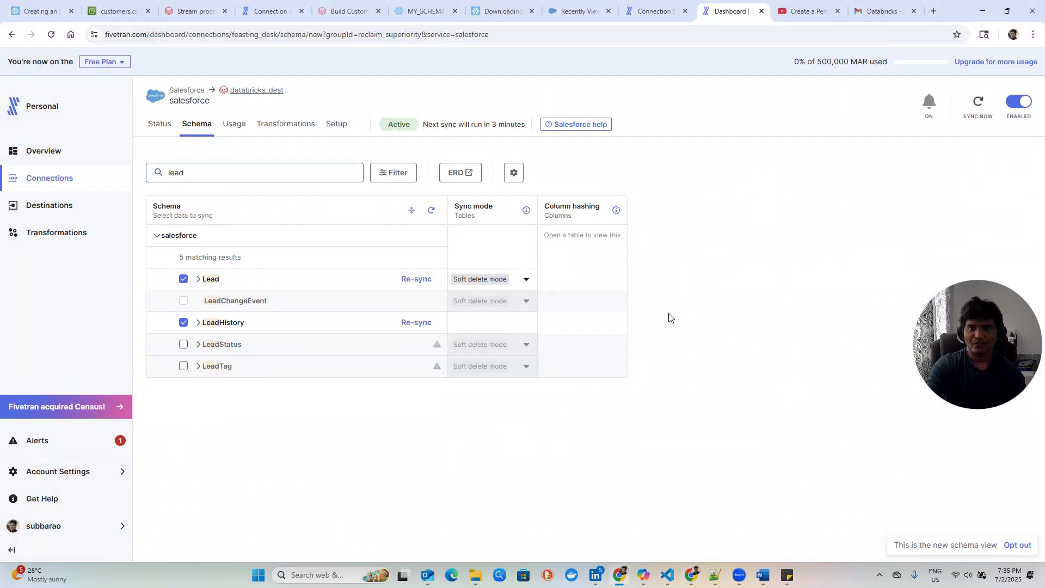
Switch to Salesforce, open the lead in the Leads list, set its Lead Status to Contacted and save it.
left_click(572, 16)
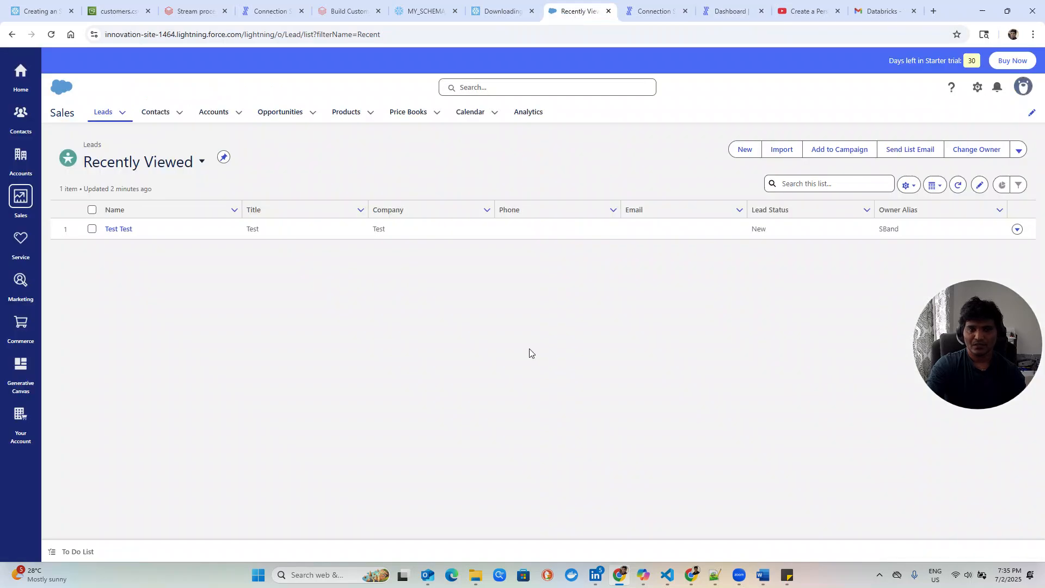
left_click(119, 229)
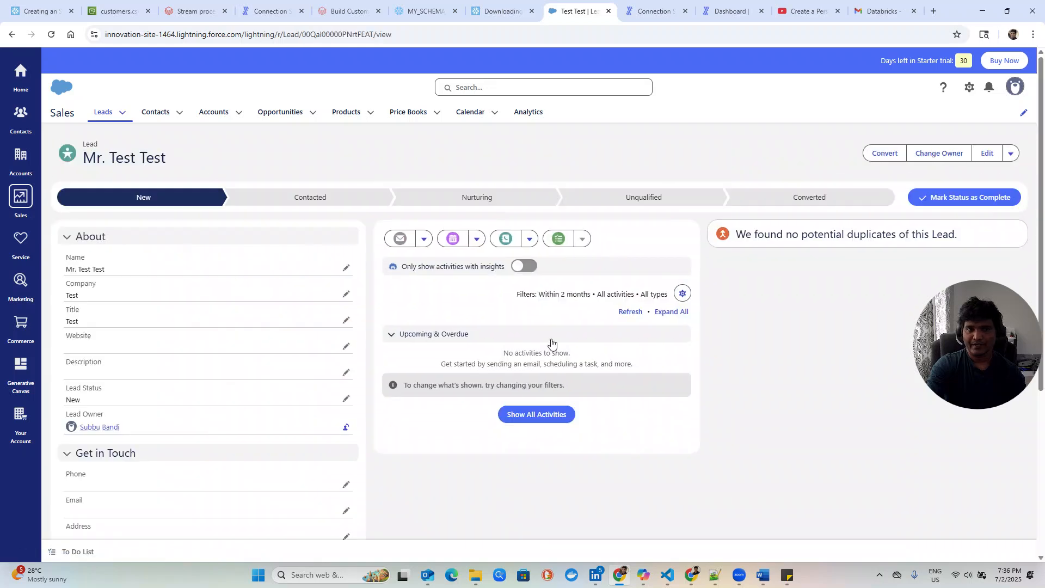
left_click(985, 154)
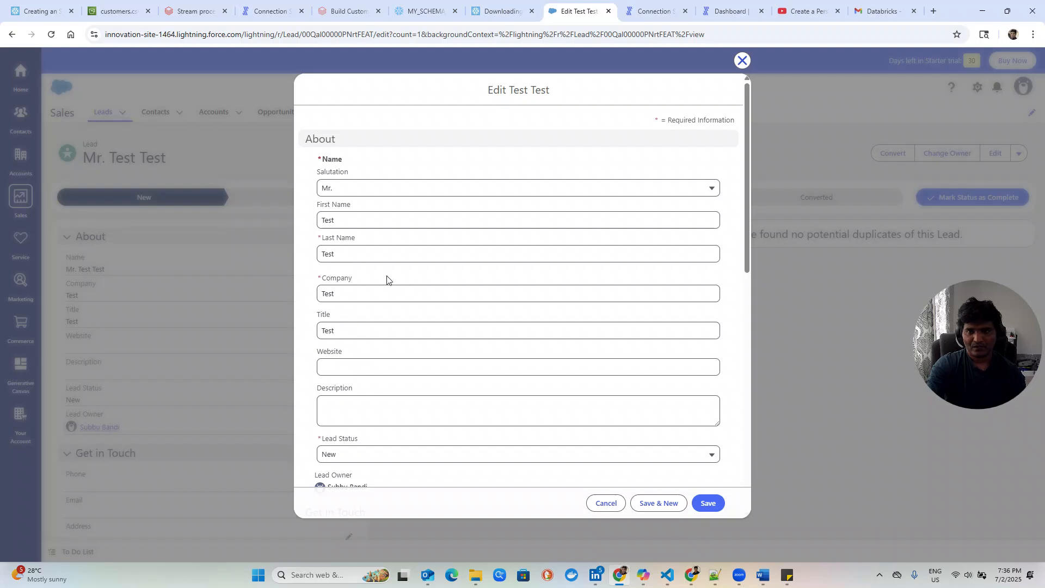
left_click_drag(337, 224, 302, 225)
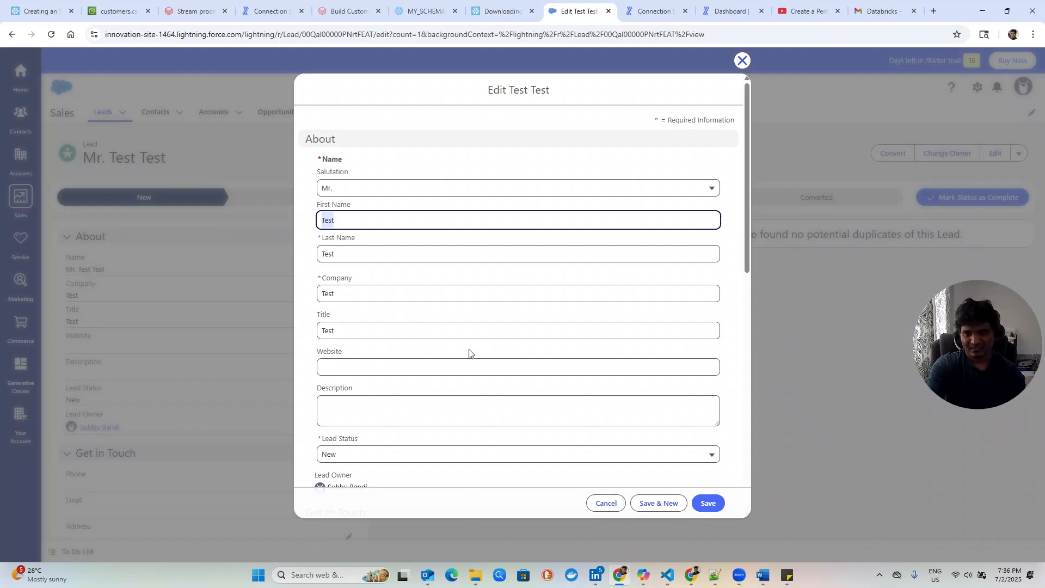
scroll(469, 354, "down", 2)
scroll(469, 354, "down", 5)
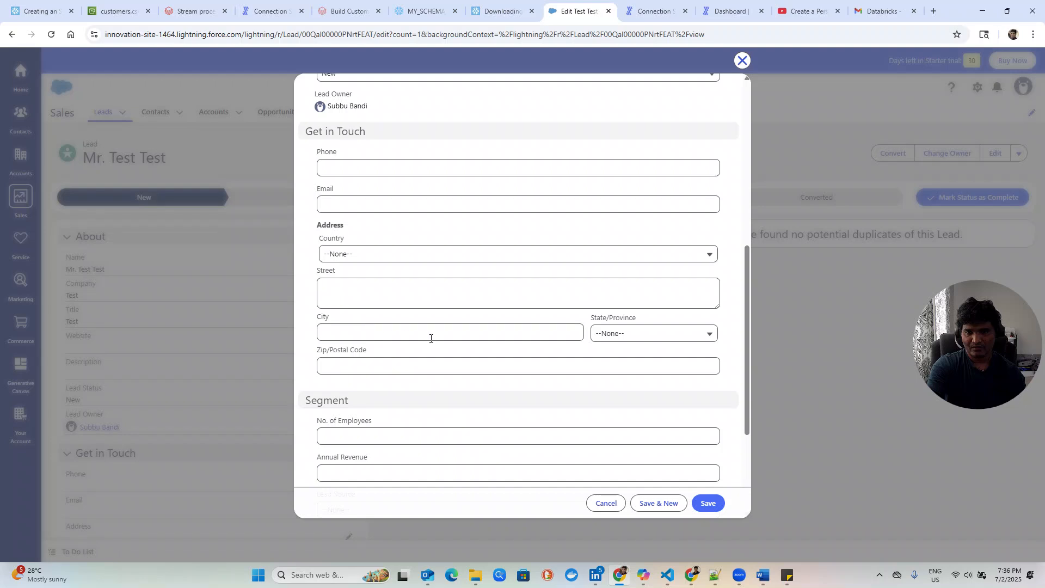
scroll(413, 323, "up", 3)
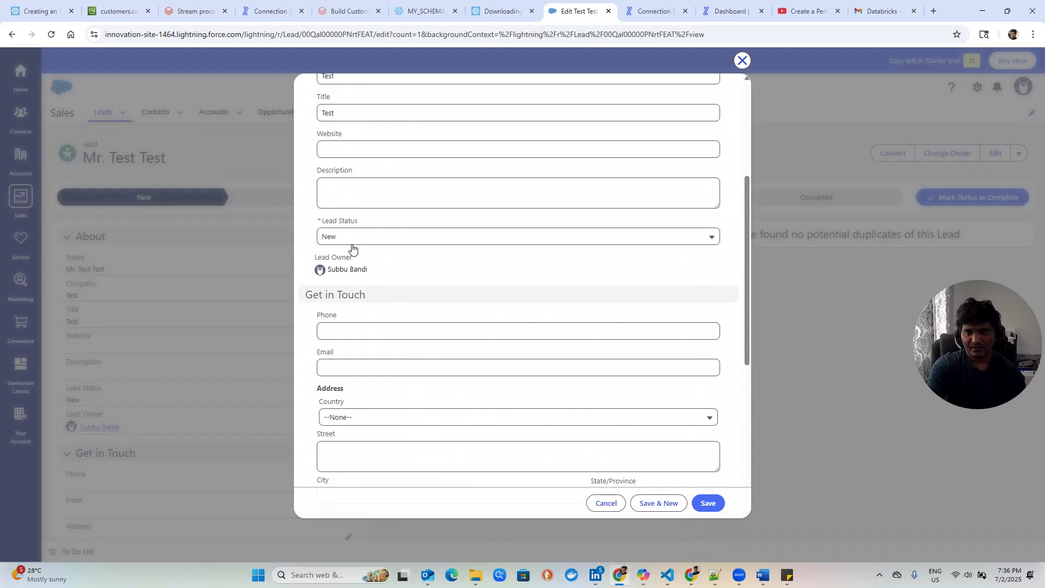
left_click(347, 237)
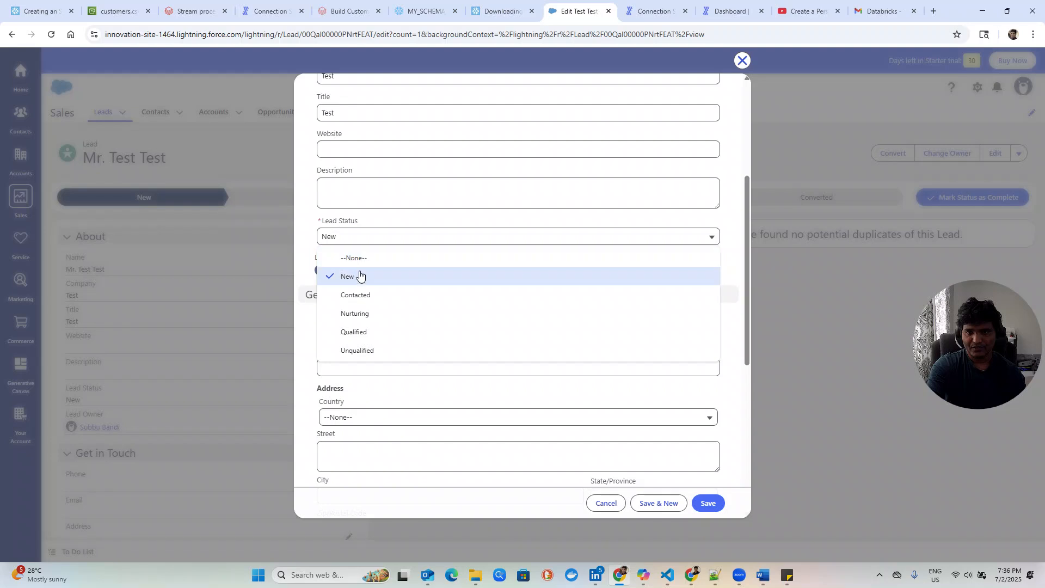
left_click(364, 294)
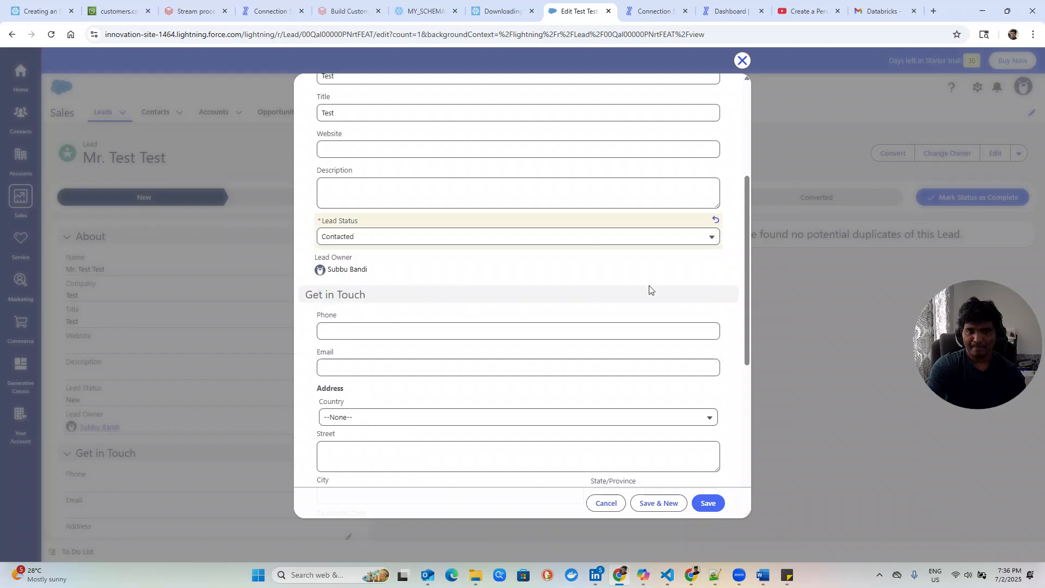
left_click(708, 504)
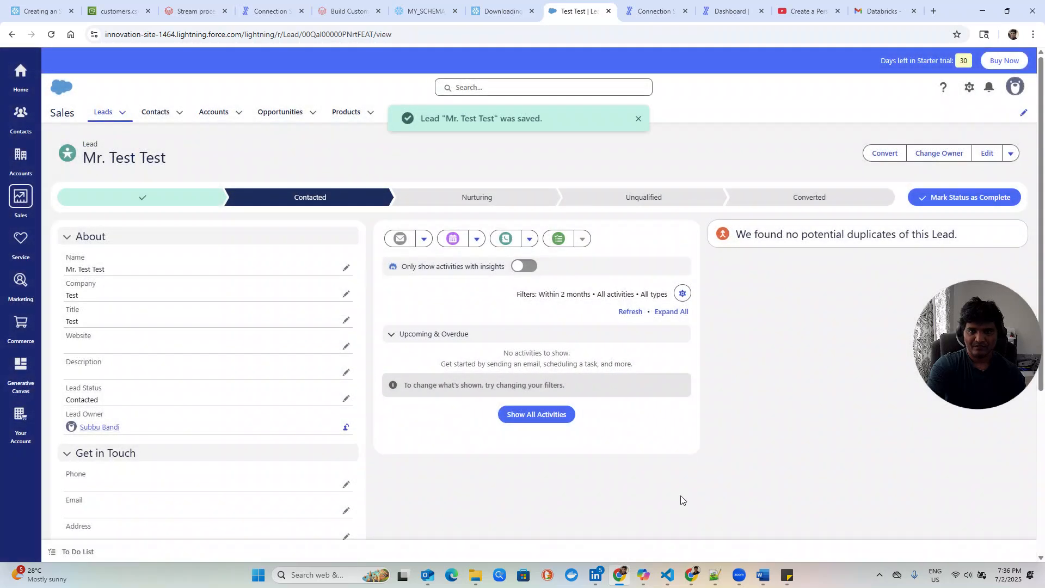
left_click(638, 119)
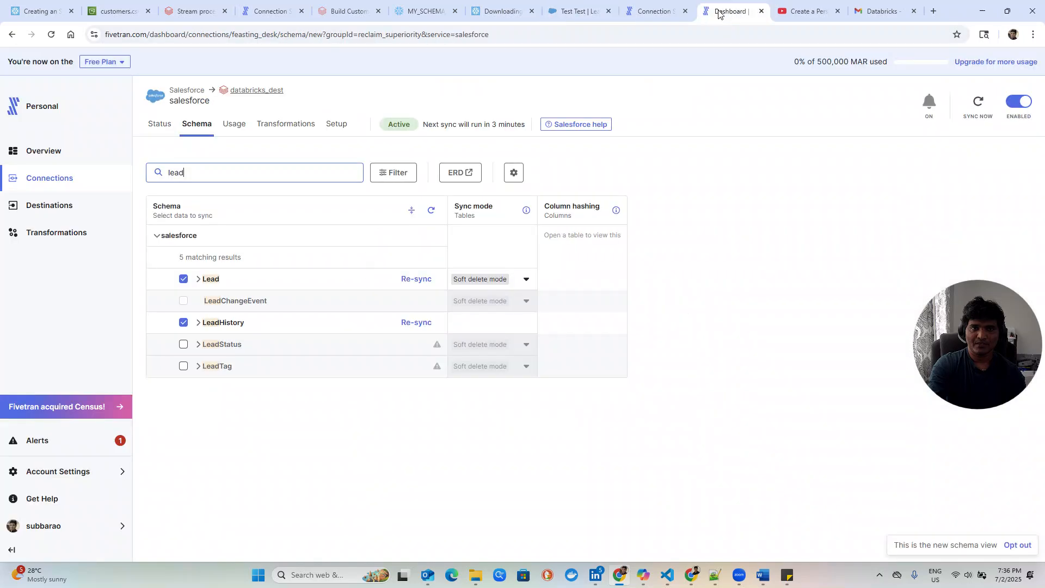
Switch to Fivetran, search the Salesforce schema for "account", set the Account table's sync mode to History mode and review the pending change.
left_click(721, 12)
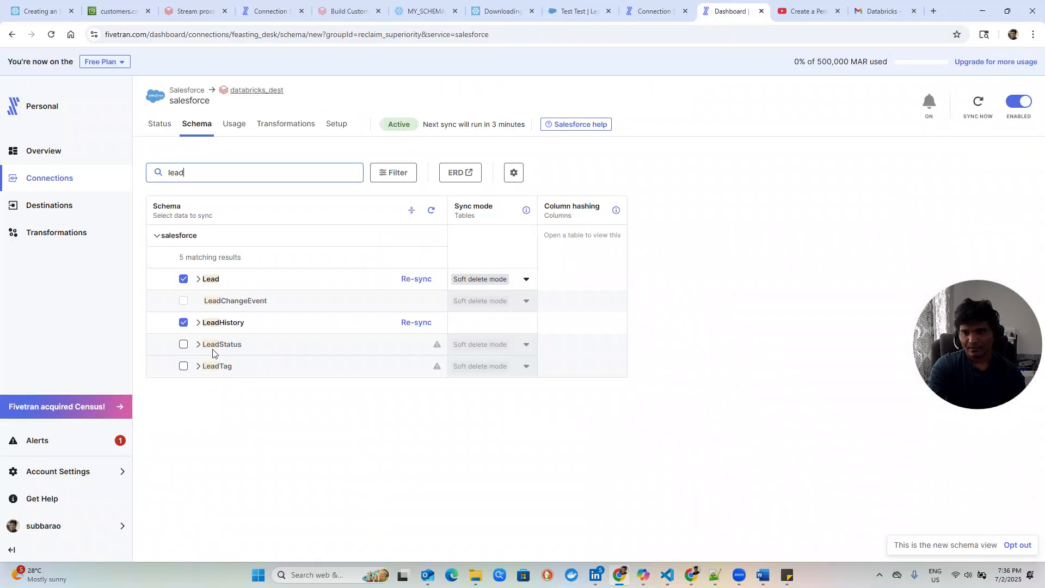
double_click(166, 171)
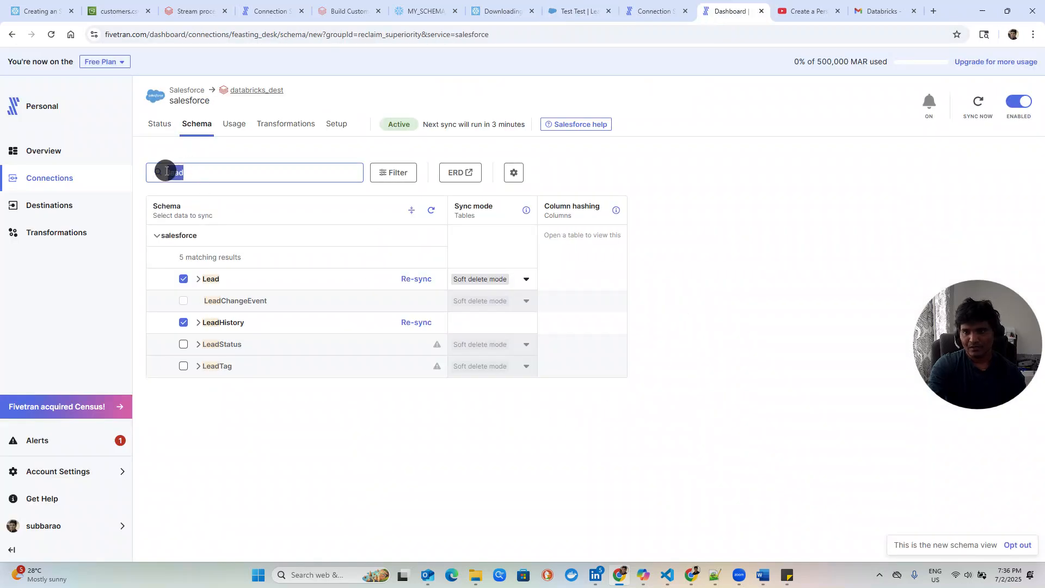
type("account")
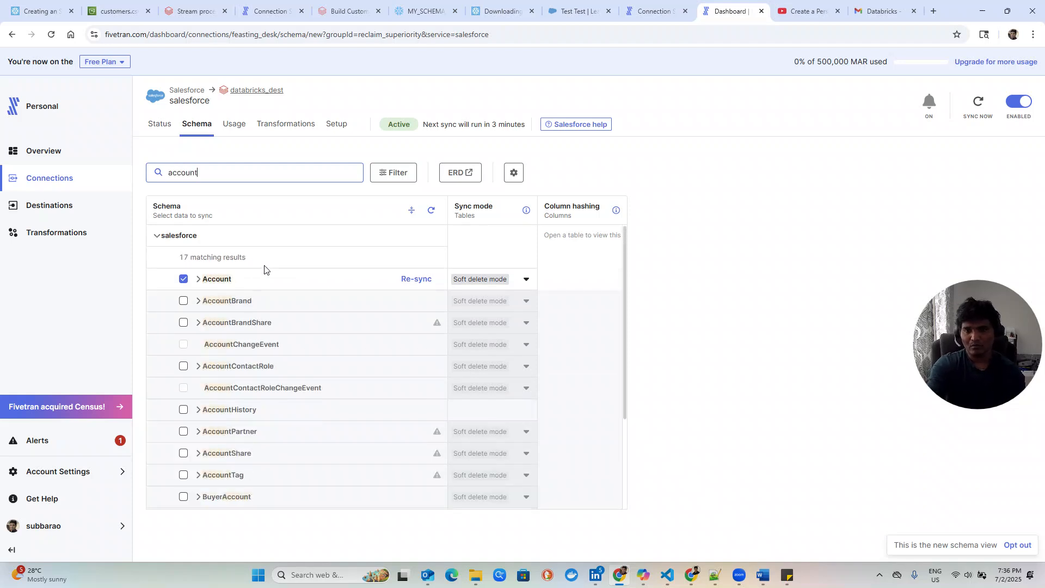
left_click(526, 279)
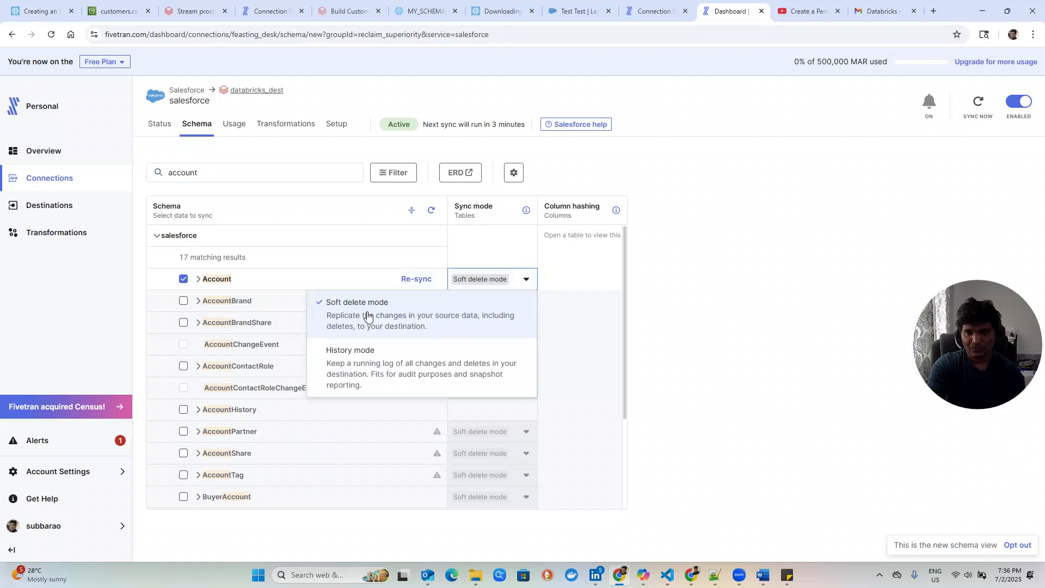
left_click(362, 370)
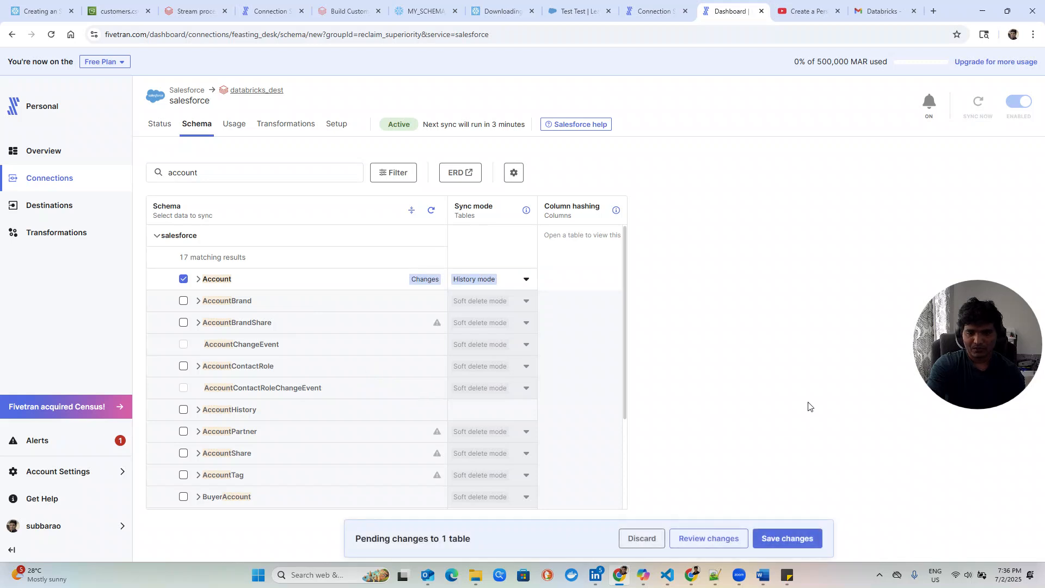
left_click(730, 542)
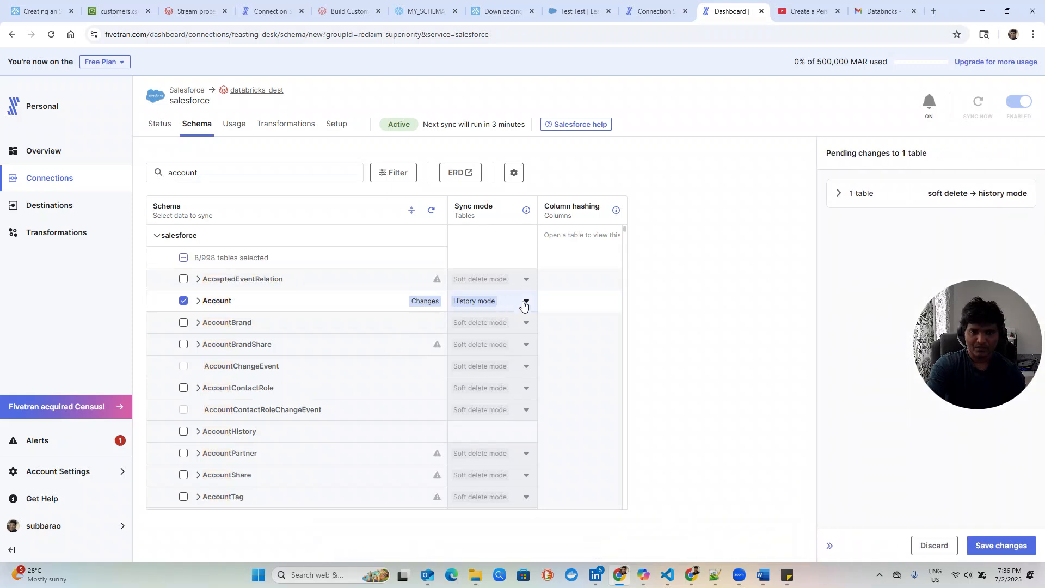
Save the sync mode change, read its column changes, acknowledge and apply them, and refresh the connection's schema.
left_click(995, 546)
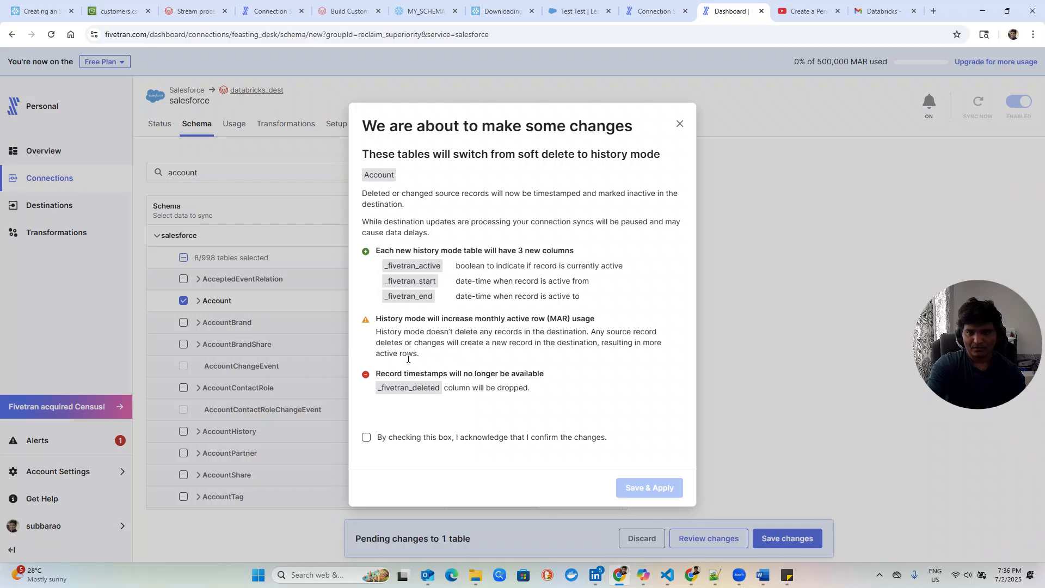
left_click_drag(379, 390, 544, 399)
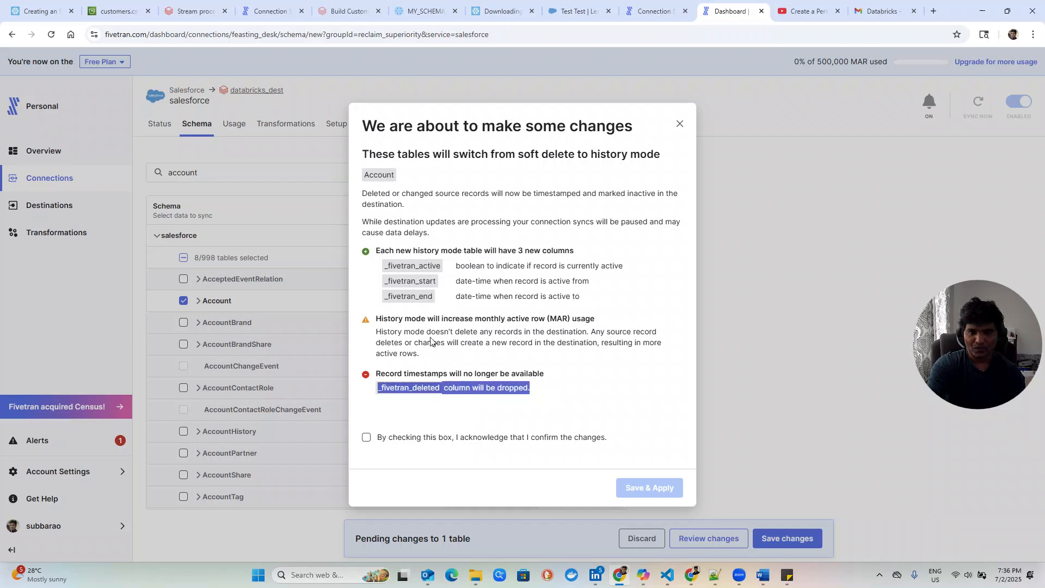
left_click(415, 270)
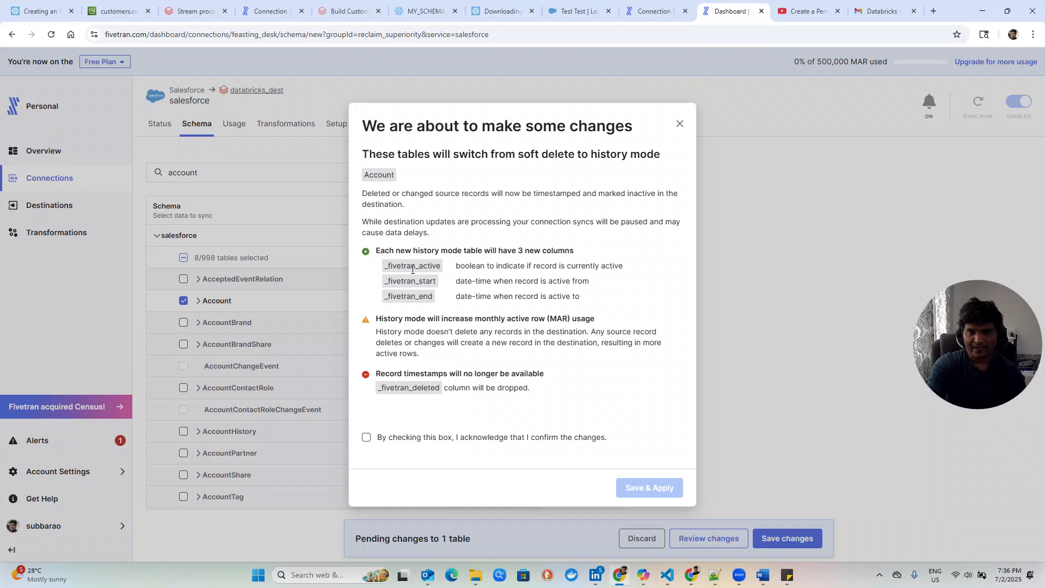
left_click(387, 265)
left_click_drag(396, 270, 446, 267)
left_click_drag(384, 281, 436, 295)
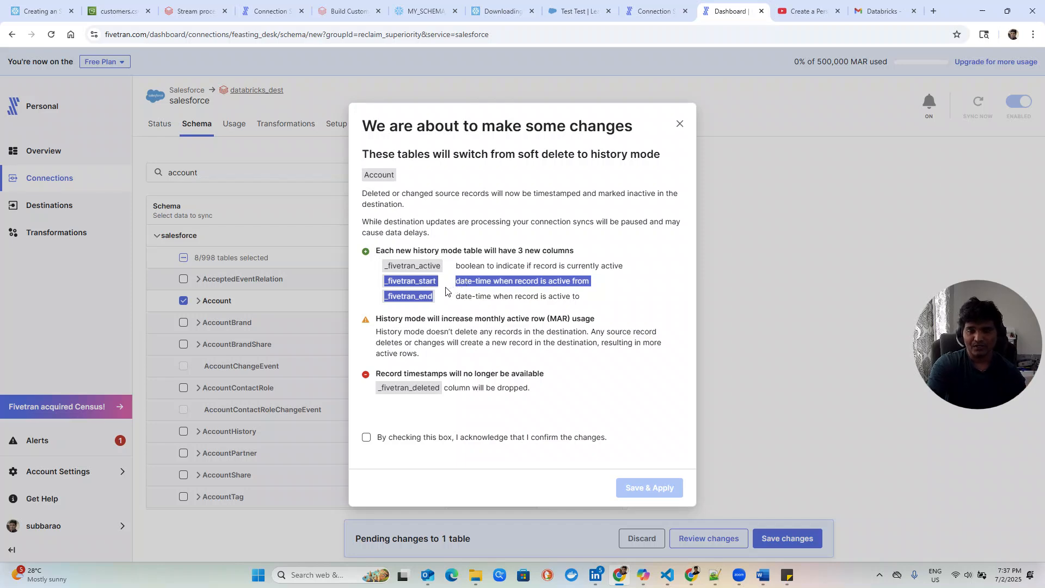
left_click(434, 439)
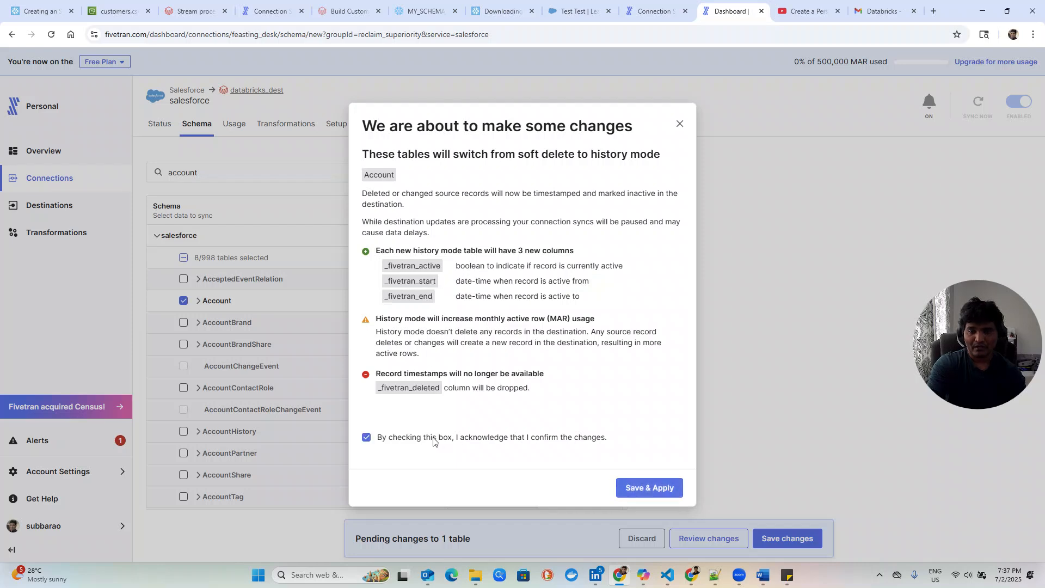
left_click(636, 489)
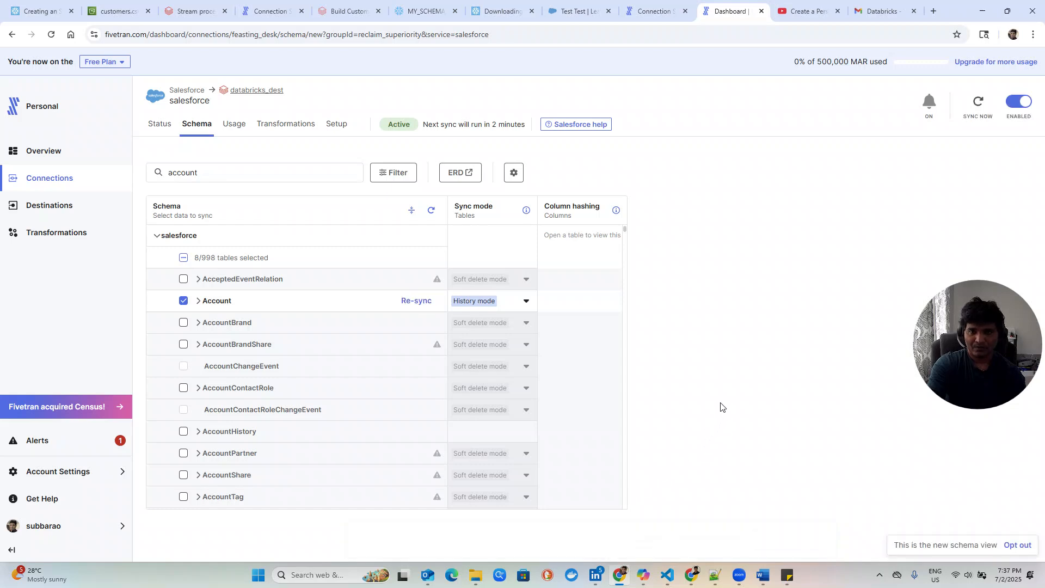
left_click(431, 212)
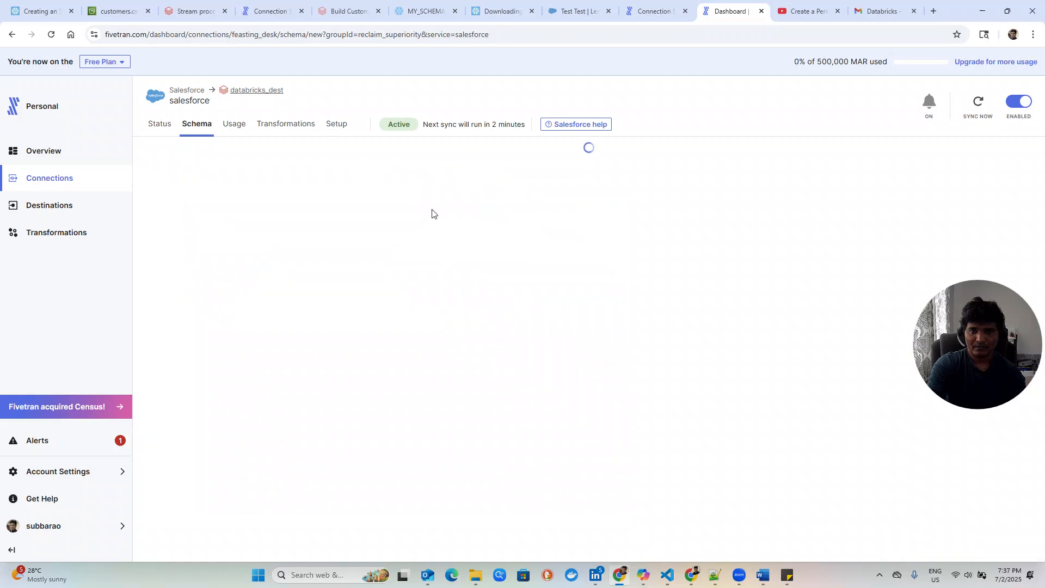
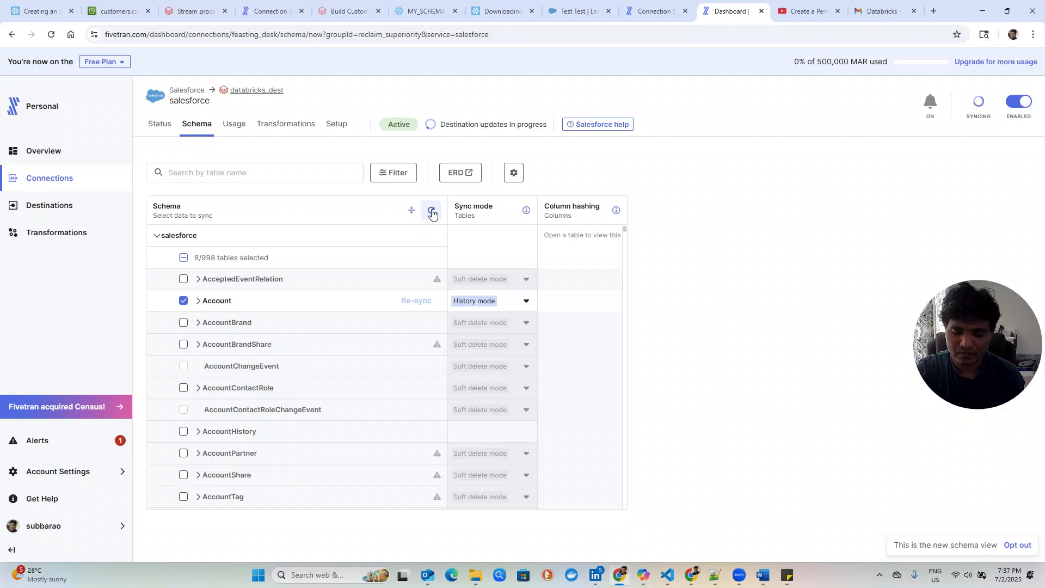
Switch to Databricks and examine the account table's column overview and its details for the history mode change.
key("alt+Tab")
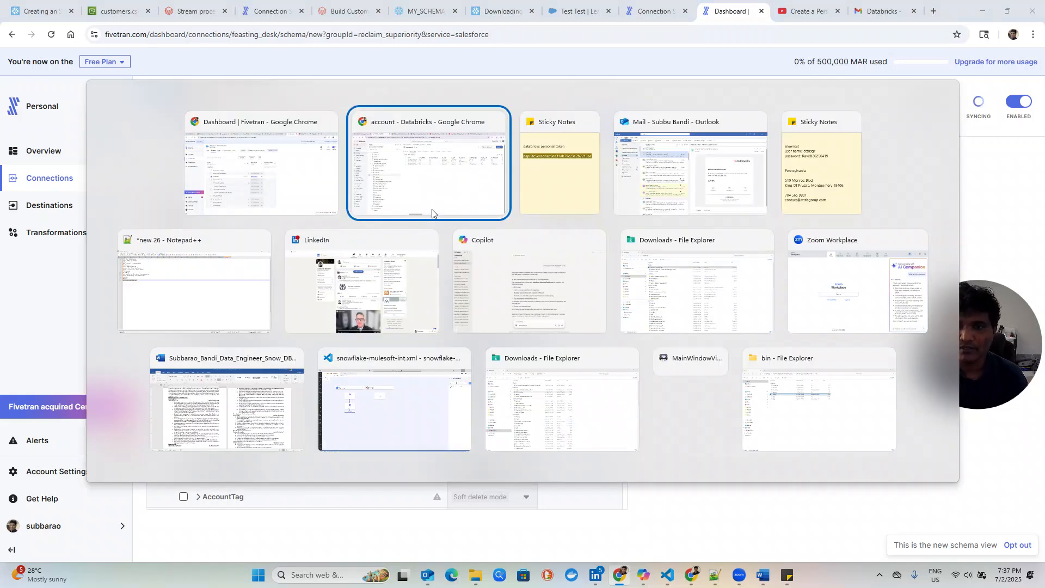
left_click(432, 209)
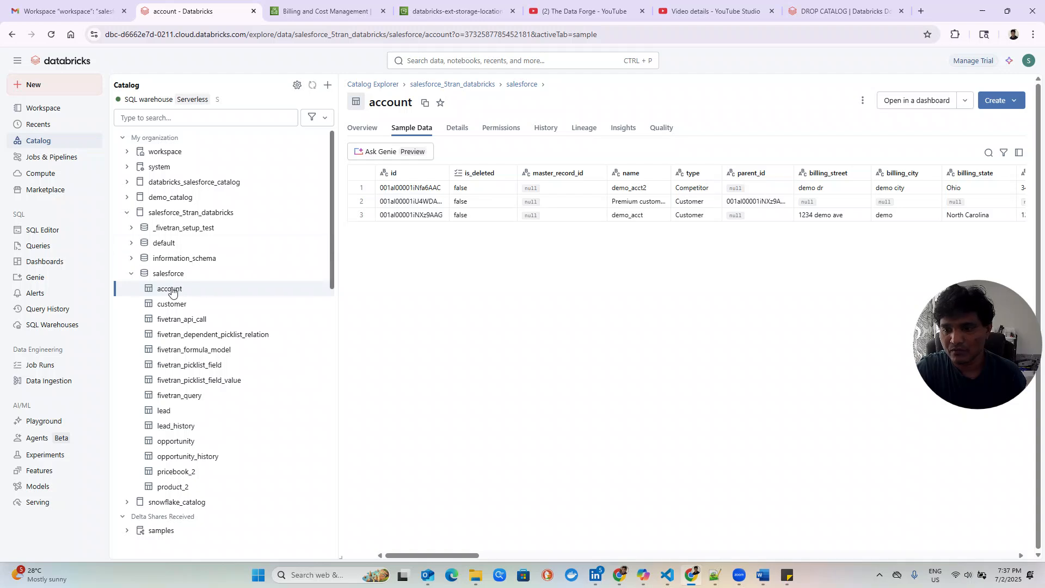
left_click(366, 135)
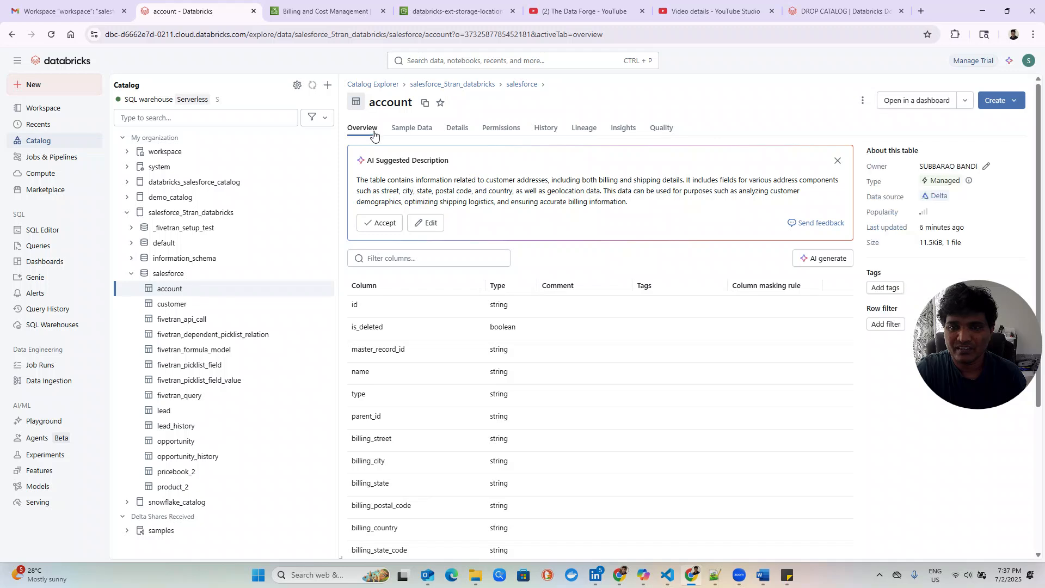
scroll(496, 383, "down", 4)
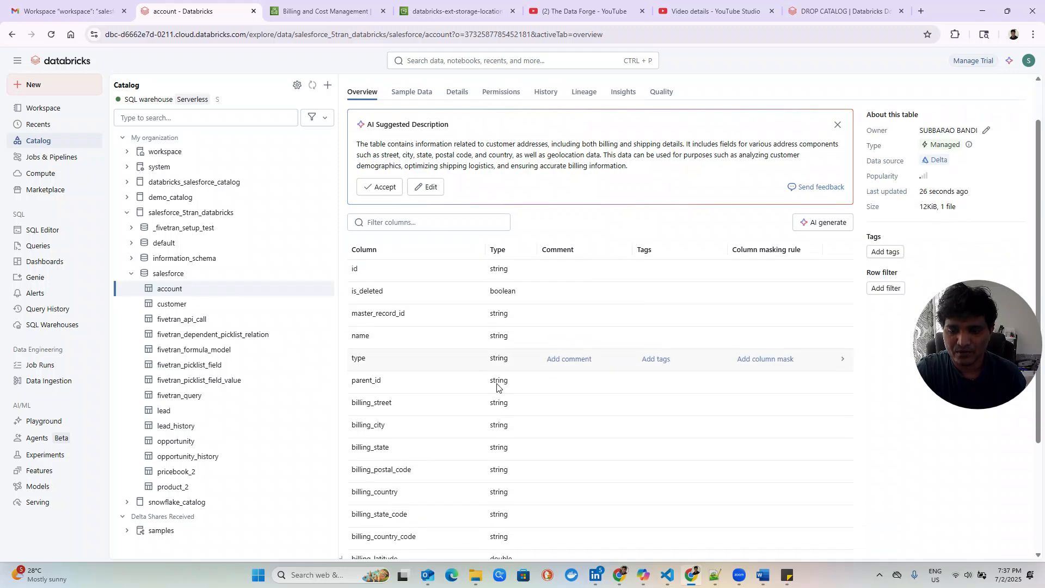
scroll(498, 383, "up", 4)
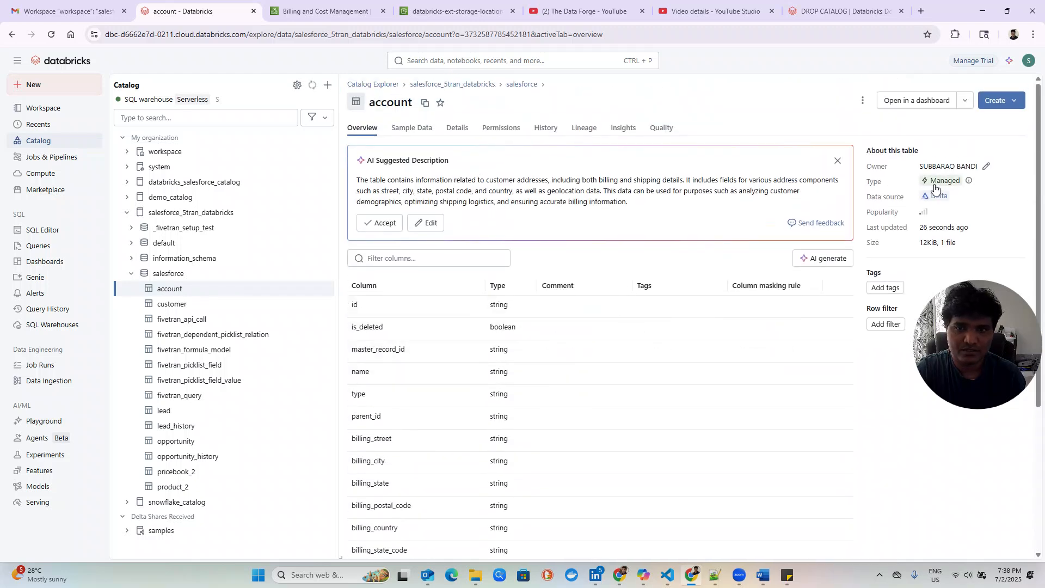
left_click(462, 131)
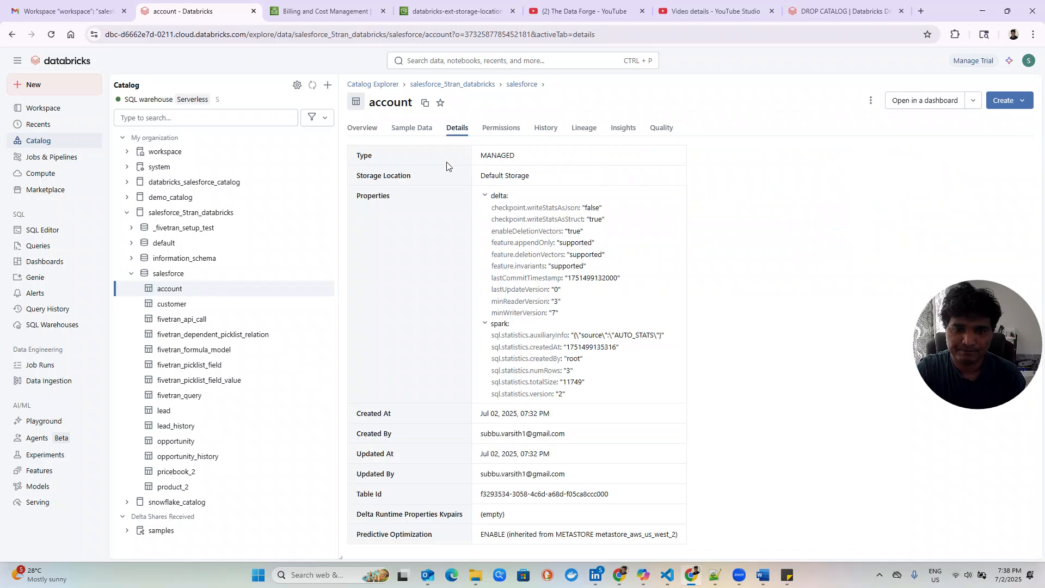
left_click(363, 132)
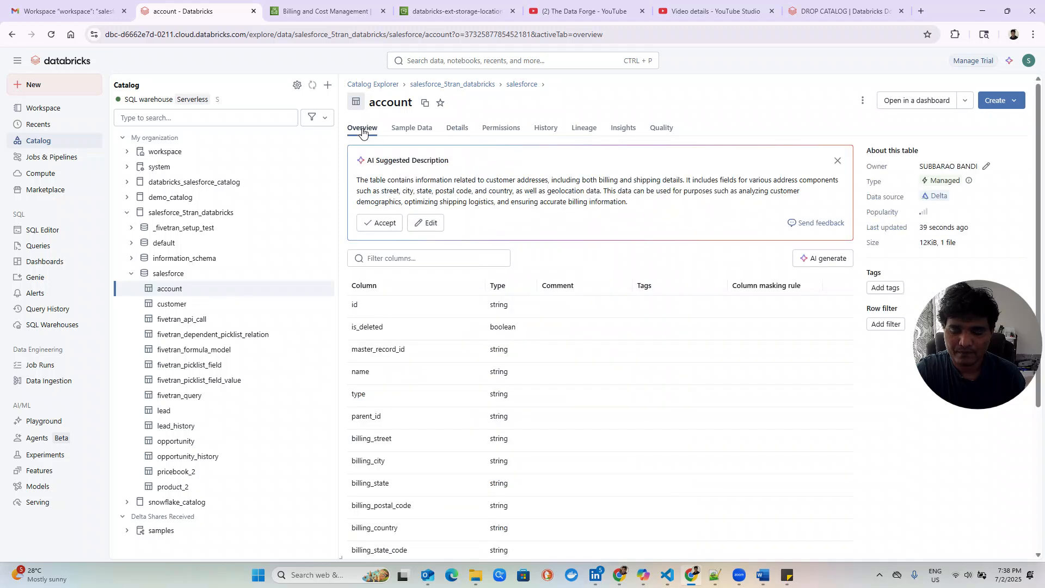
Switch to Fivetran, expand the Account table to look through its selected columns, and refresh the schema.
key("alt+Tab")
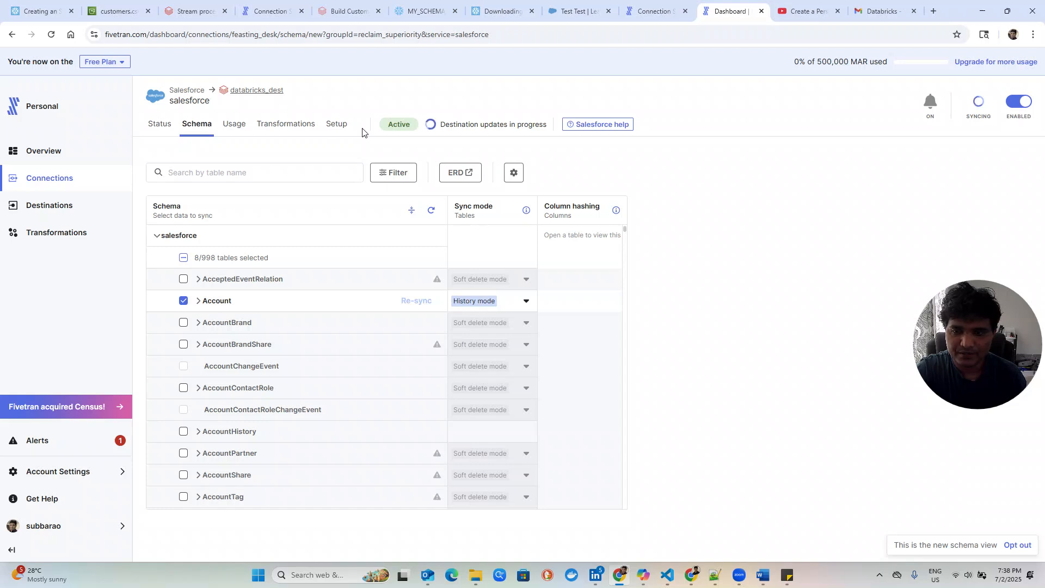
left_click(199, 302)
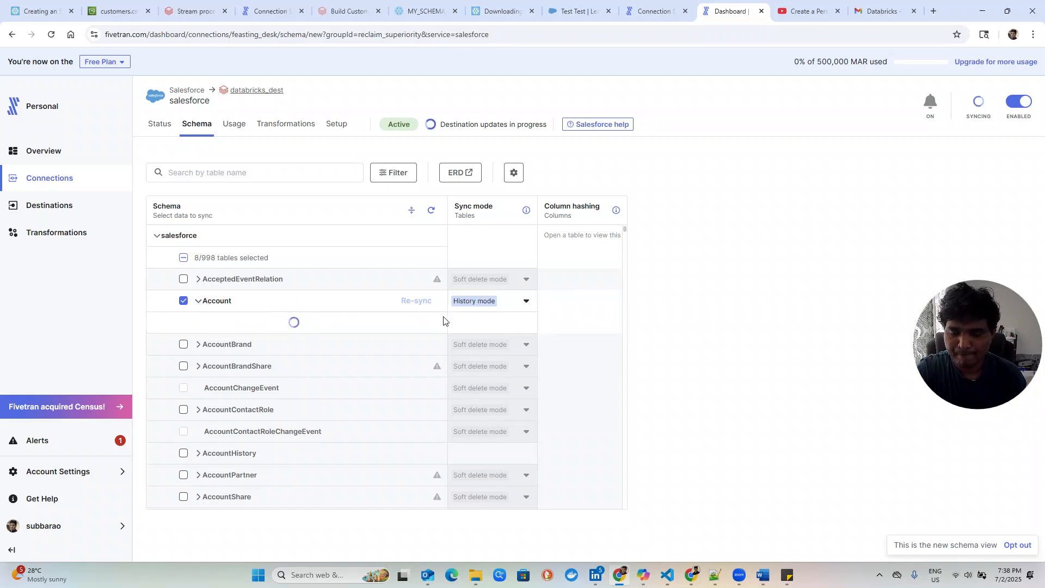
scroll(353, 366, "down", 4)
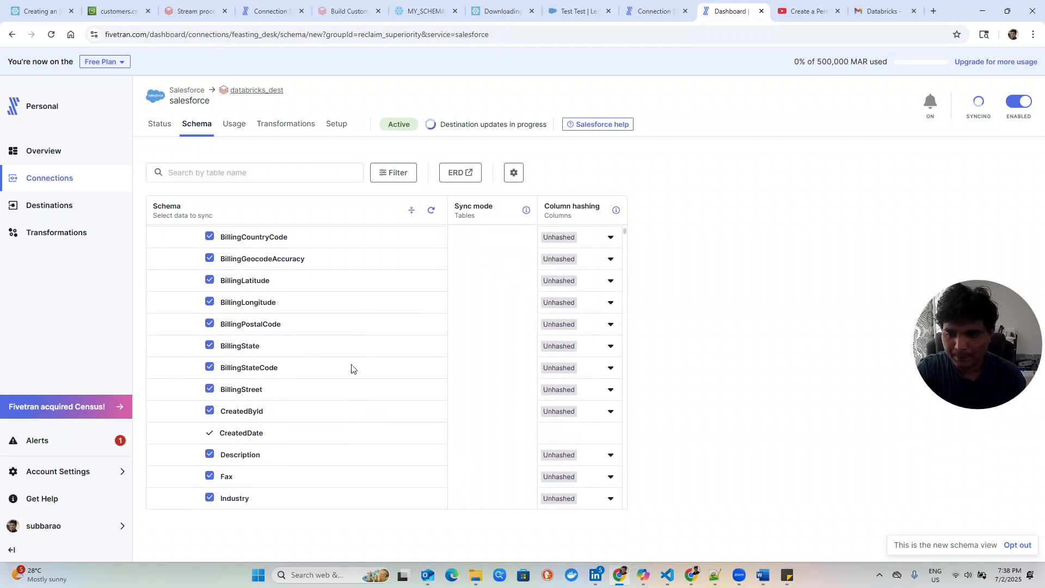
scroll(352, 369, "down", 15)
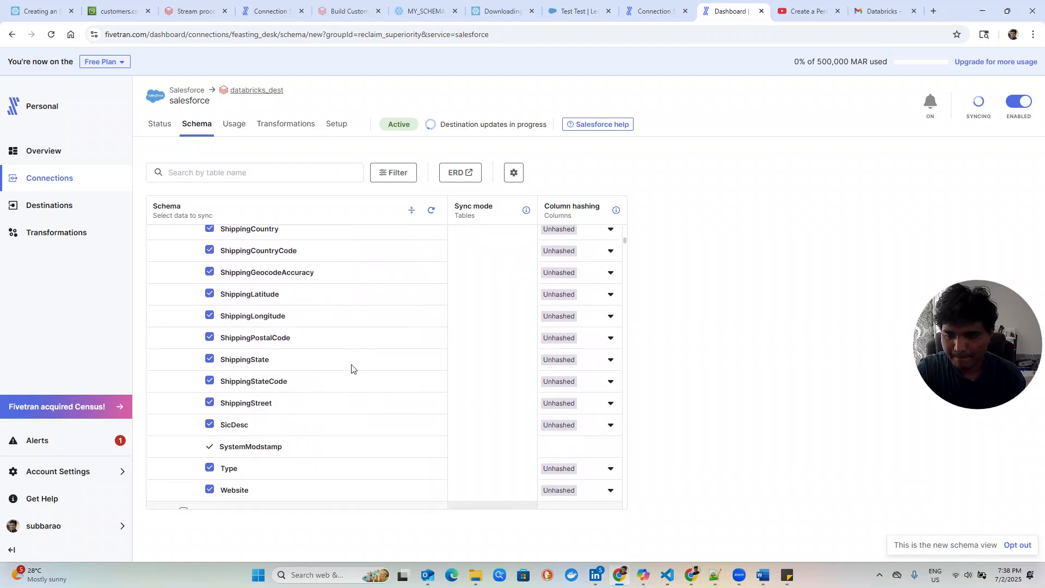
scroll(352, 368, "down", 4)
scroll(352, 368, "up", 4)
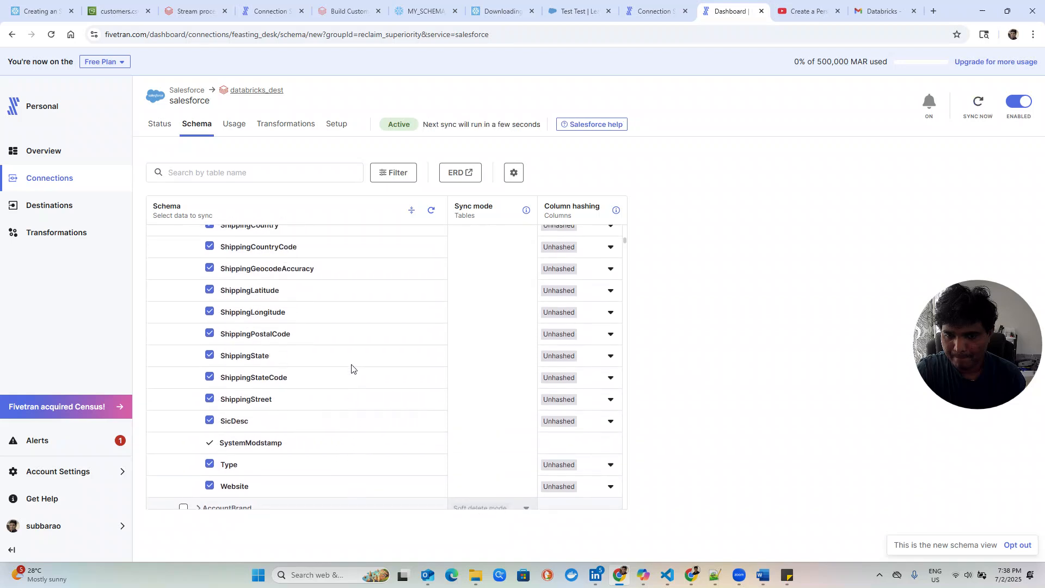
scroll(352, 368, "up", 20)
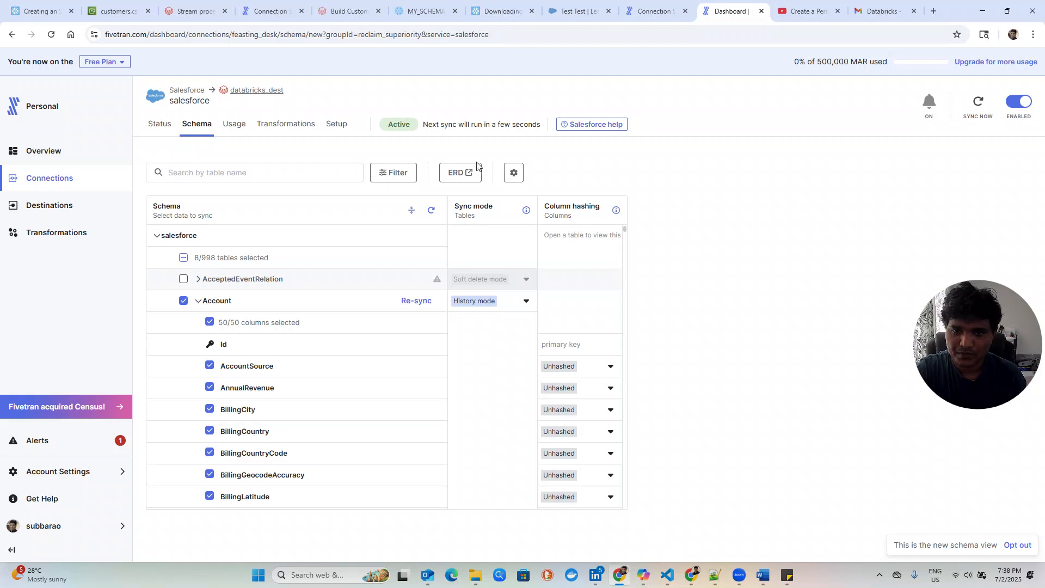
left_click(430, 212)
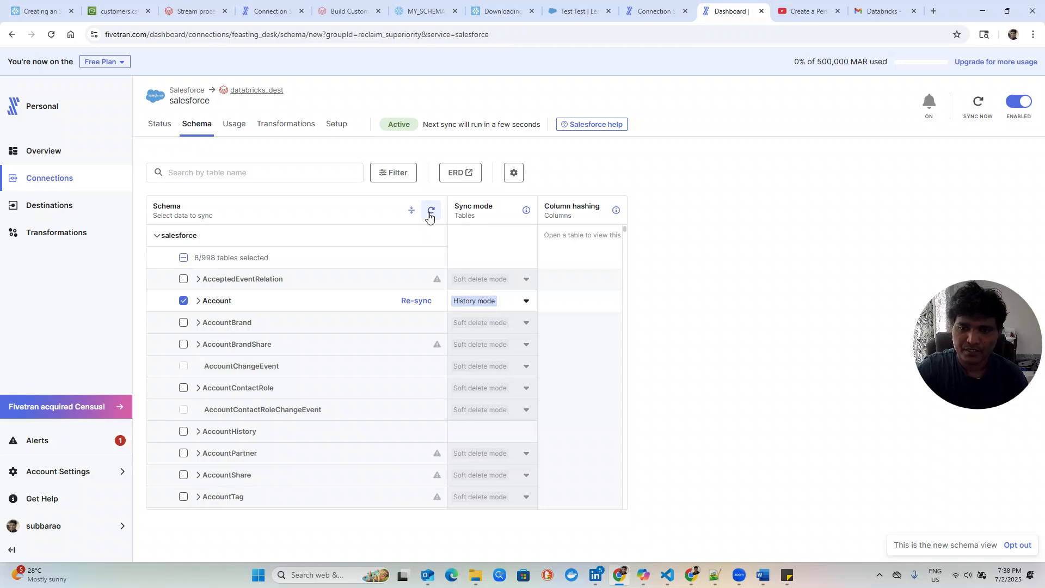
Switch to Databricks, reload the account table's page, look through its columns and dismiss the AI suggested description.
key("alt+Tab")
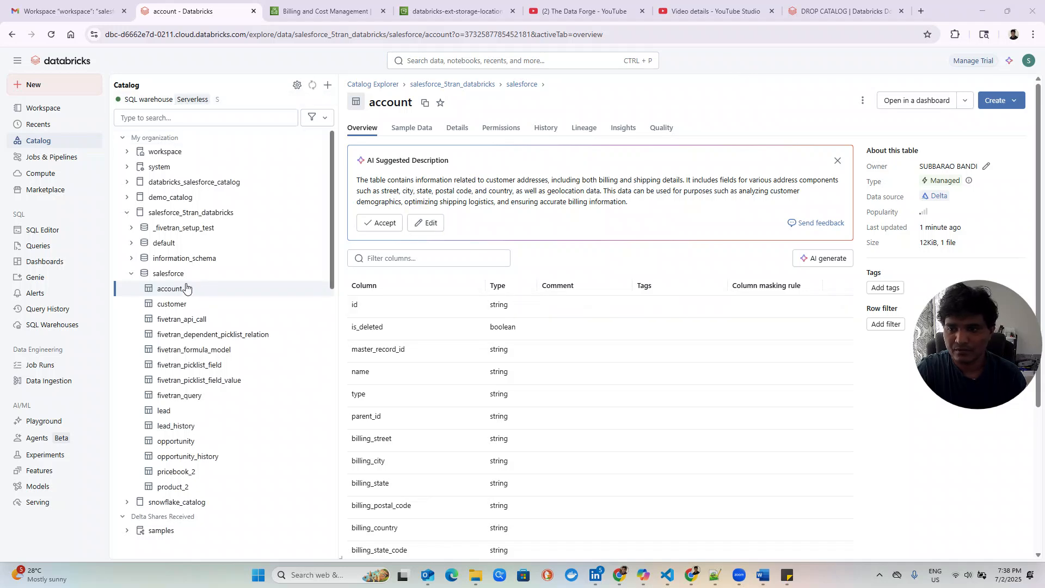
left_click(169, 289)
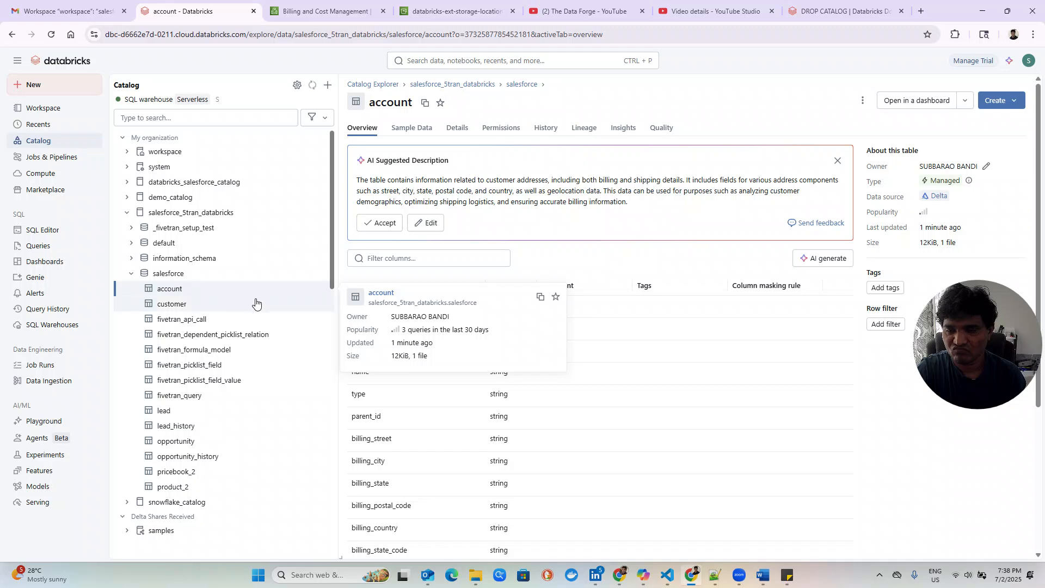
left_click(220, 287)
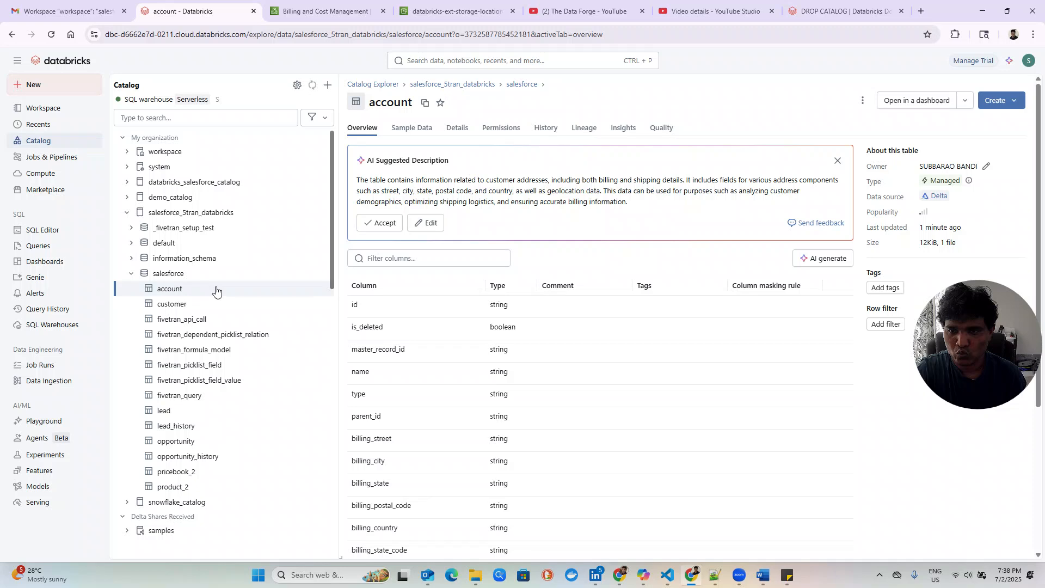
left_click(51, 35)
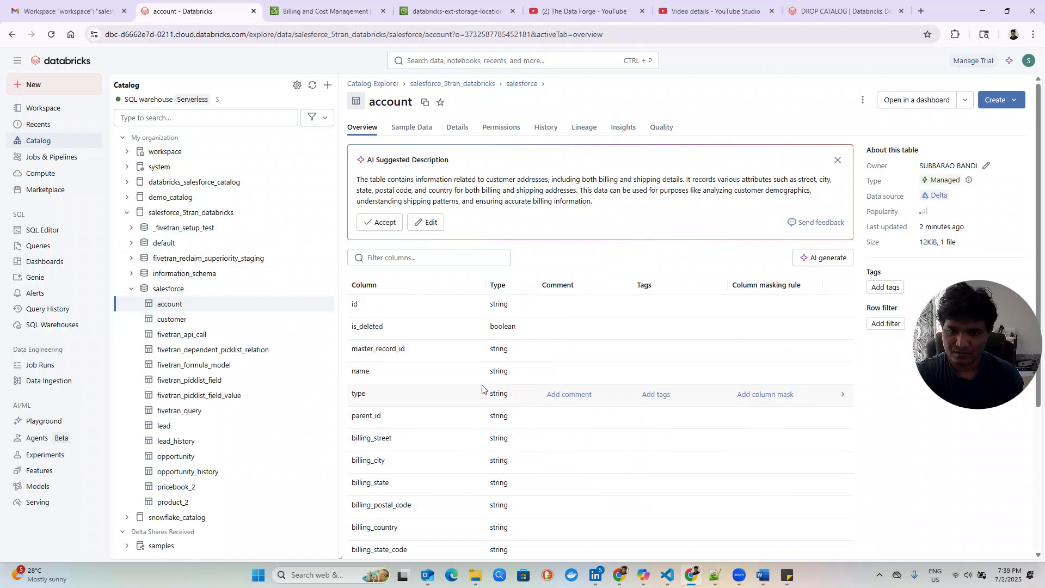
scroll(482, 389, "down", 4)
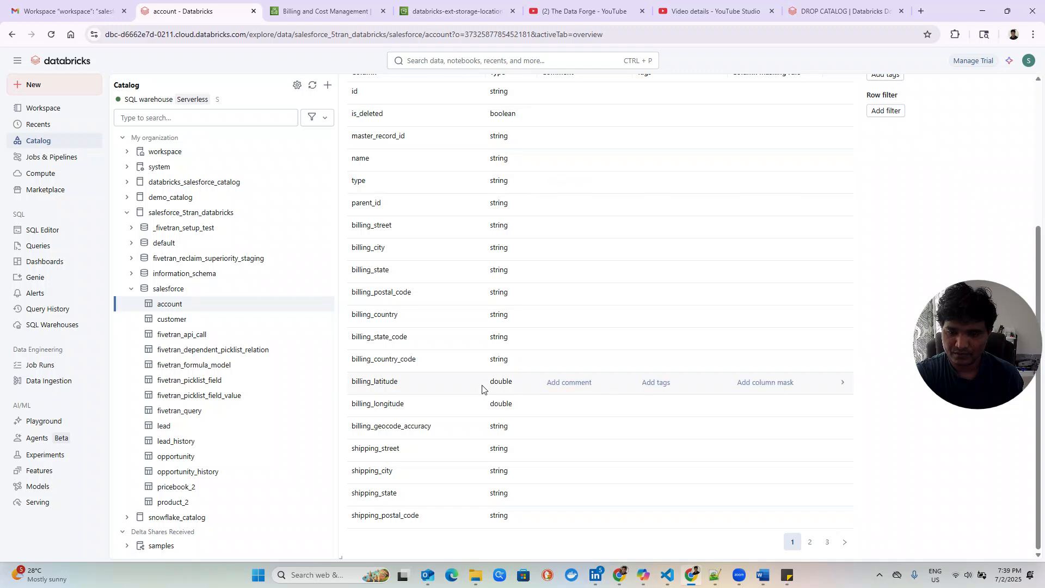
scroll(482, 389, "up", 4)
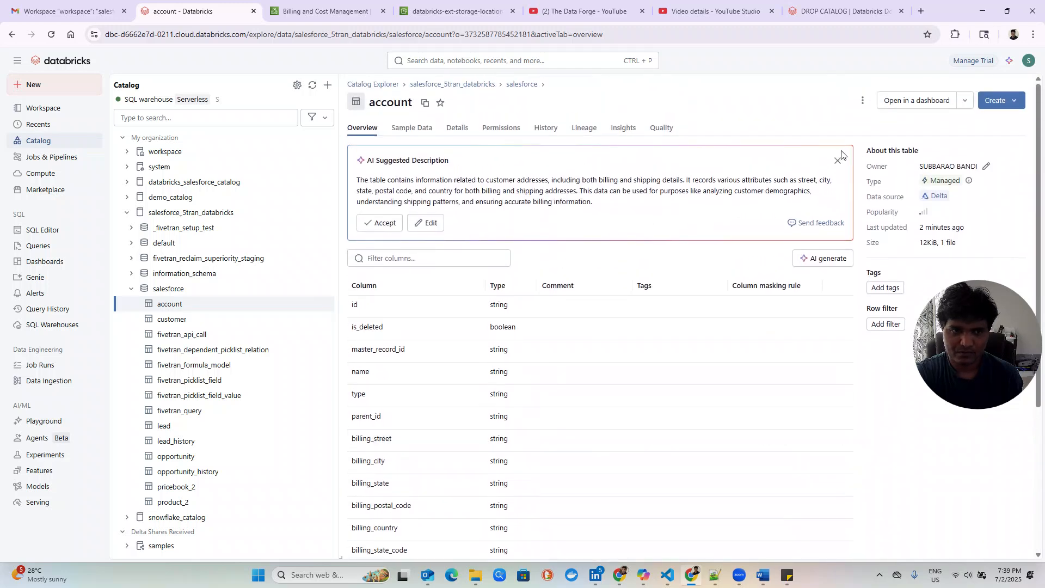
left_click(837, 161)
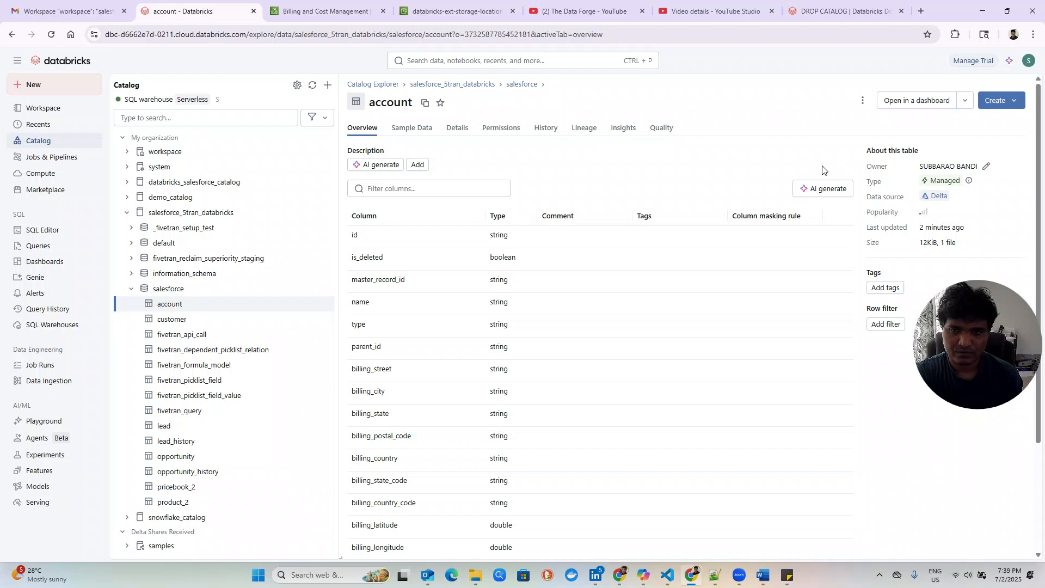
Examine the account table's sample data across to its Fivetran start, end and active columns, and look through its column overview.
left_click(417, 130)
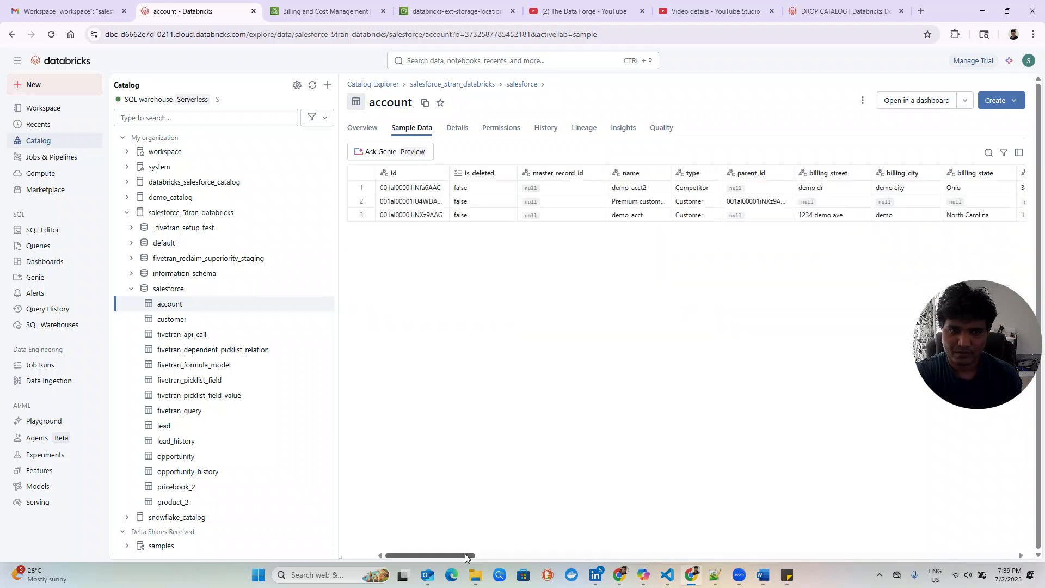
left_click_drag(466, 554, 1008, 555)
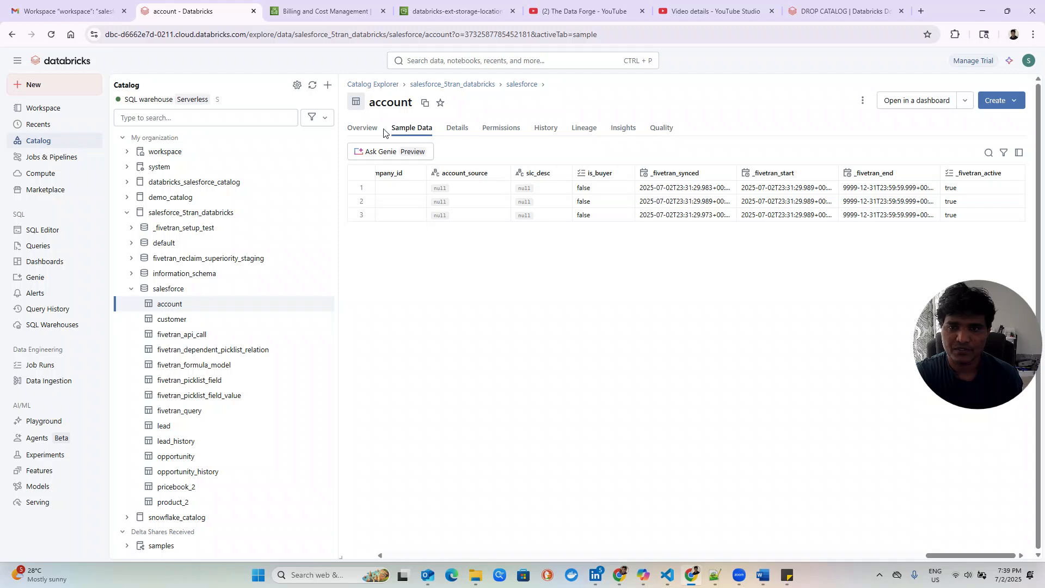
left_click(362, 130)
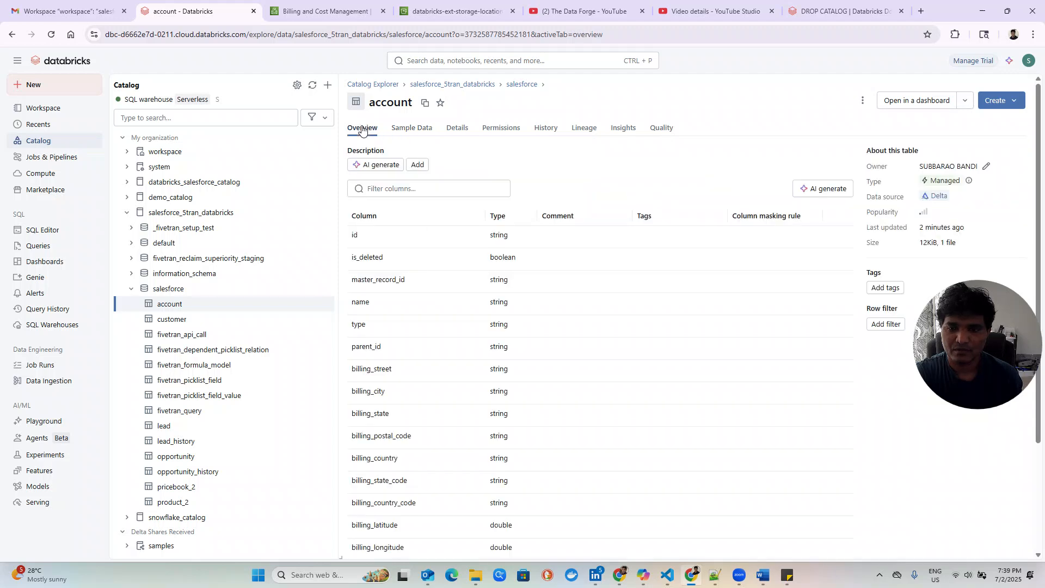
scroll(472, 401, "down", 3)
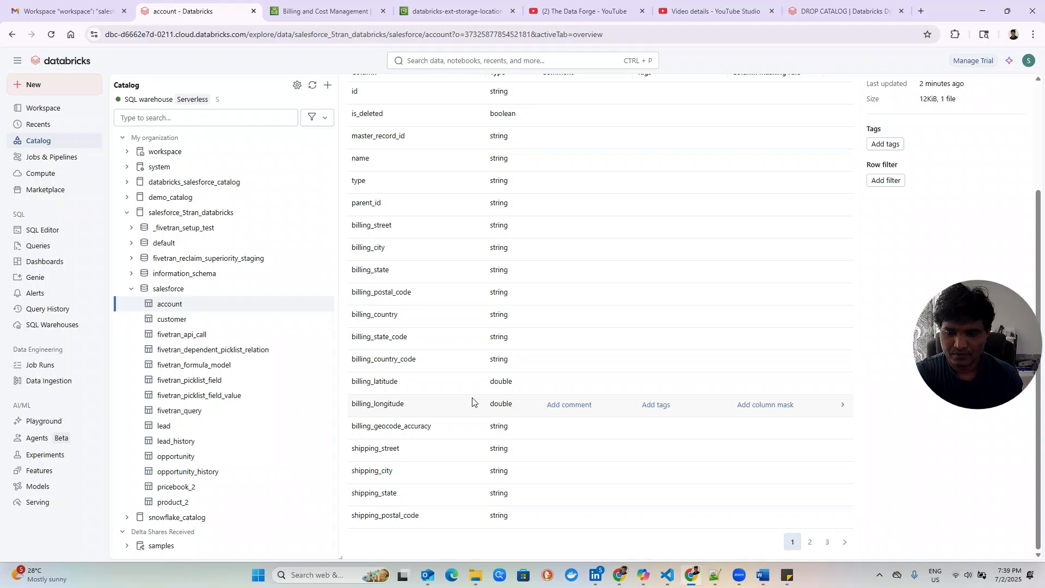
scroll(474, 403, "up", 3)
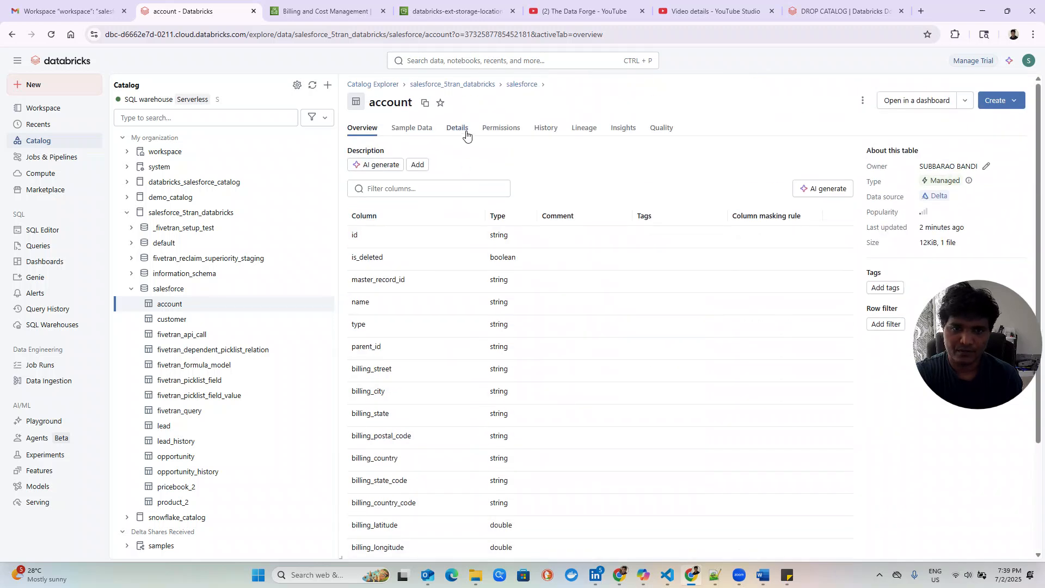
left_click(411, 130)
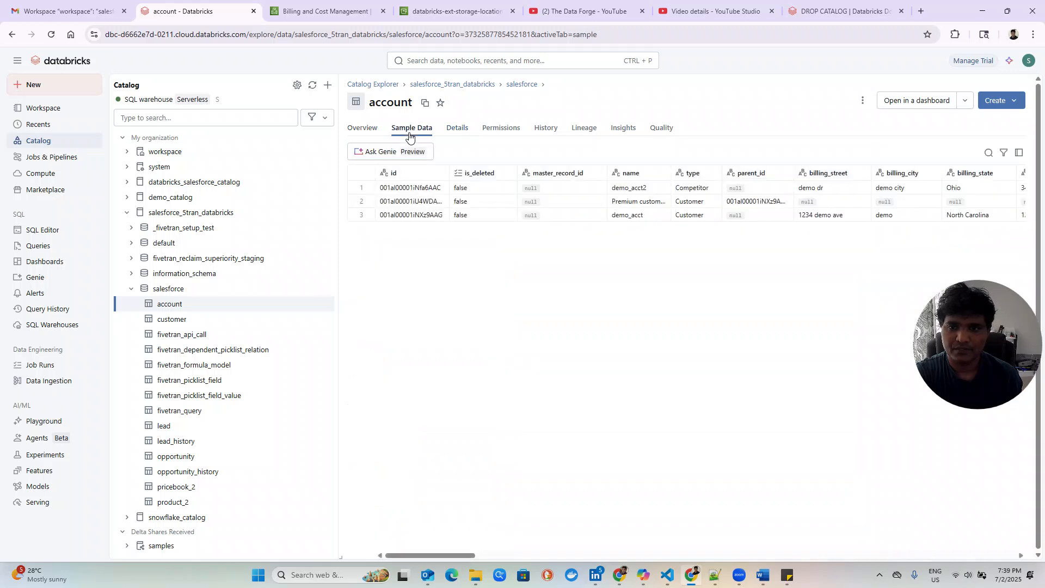
left_click_drag(465, 556, 1016, 554)
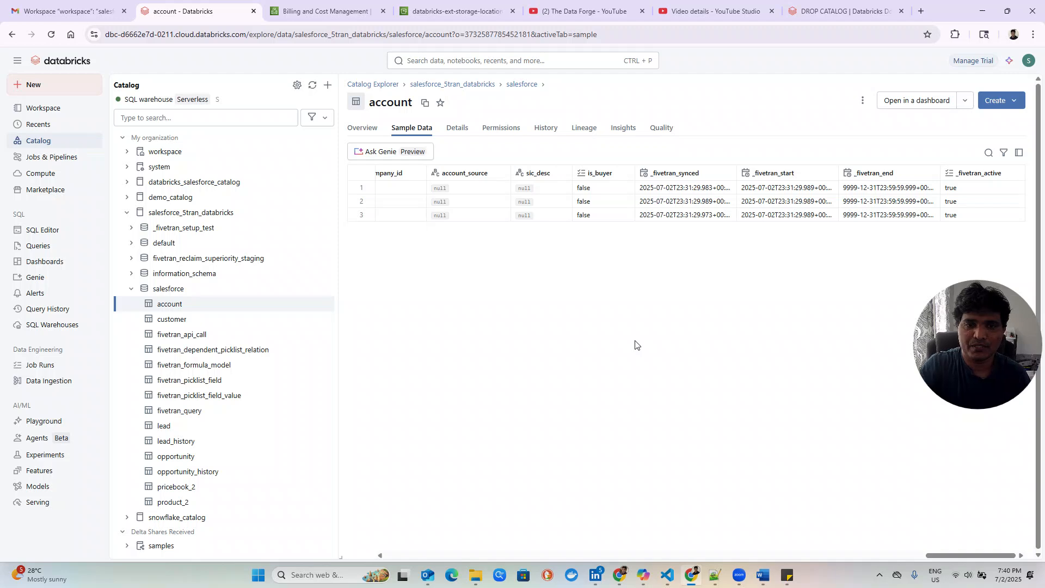
Switch to Salesforce, open the demo_acct account for editing and look through its fields.
key("alt+Tab")
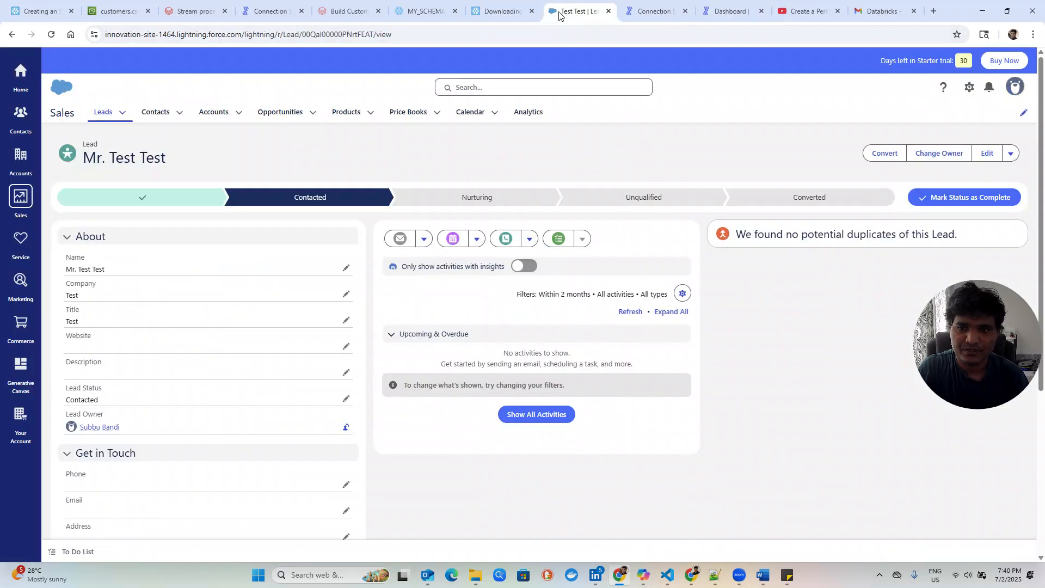
left_click(561, 11)
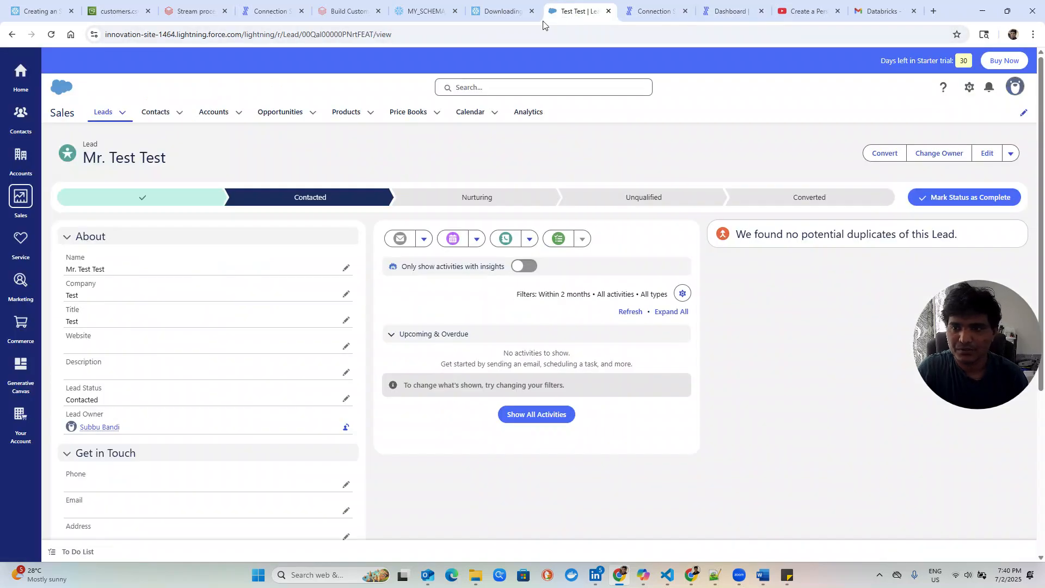
left_click(223, 111)
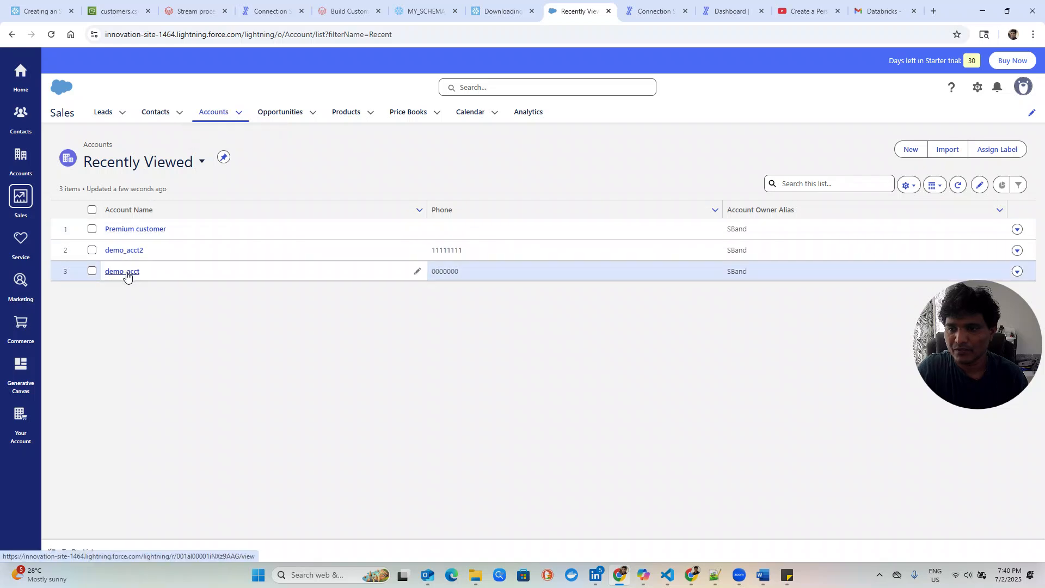
left_click(127, 275)
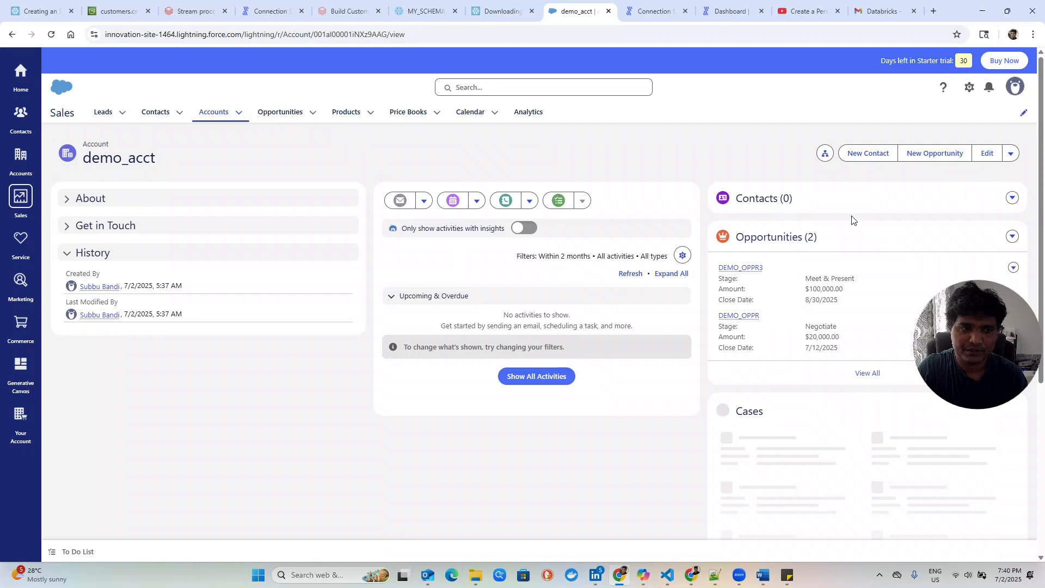
left_click(983, 156)
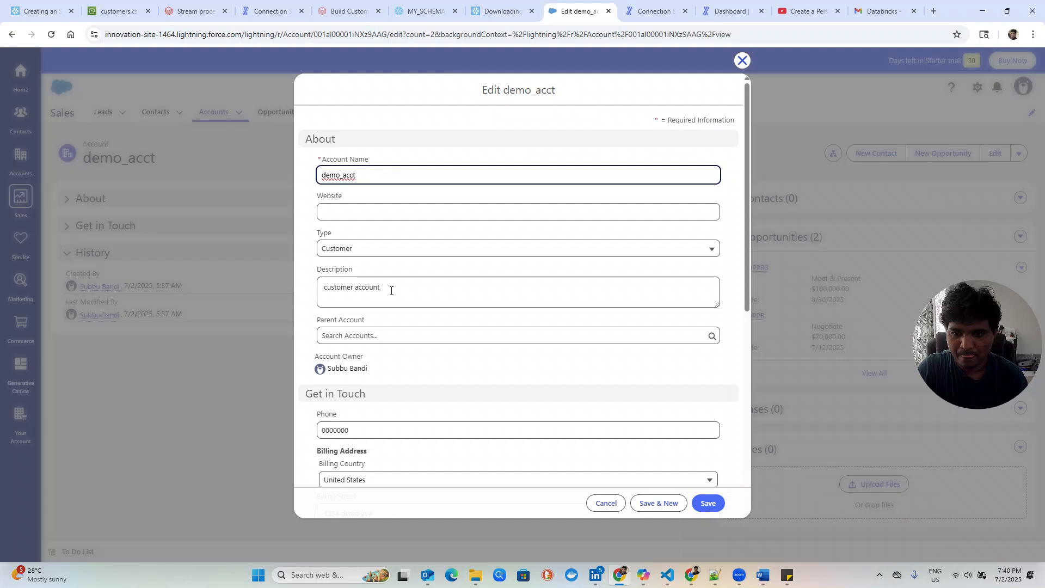
scroll(496, 378, "down", 4)
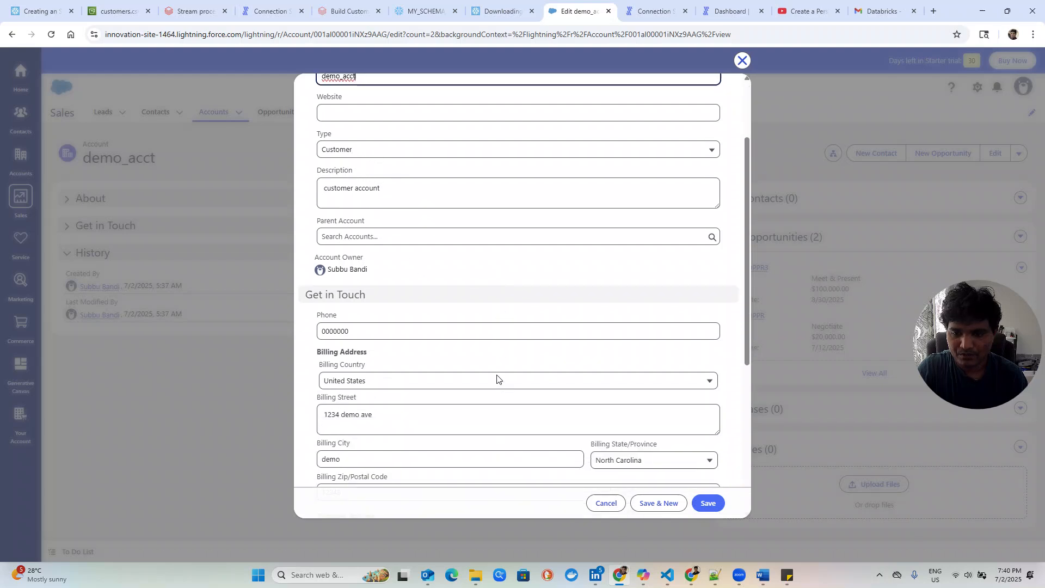
scroll(497, 375, "down", 2)
scroll(497, 375, "down", 2)
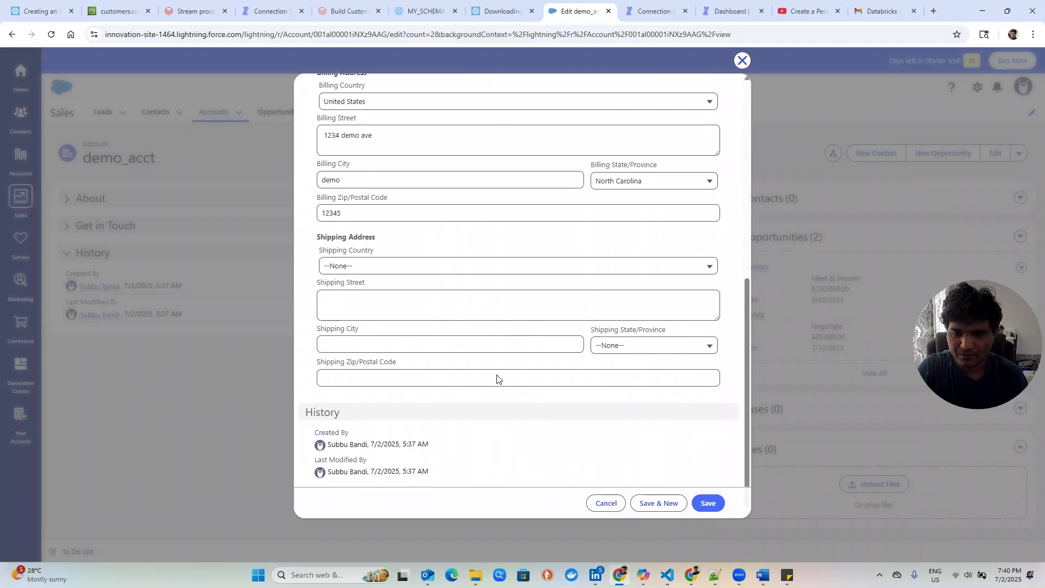
scroll(497, 377, "up", 4)
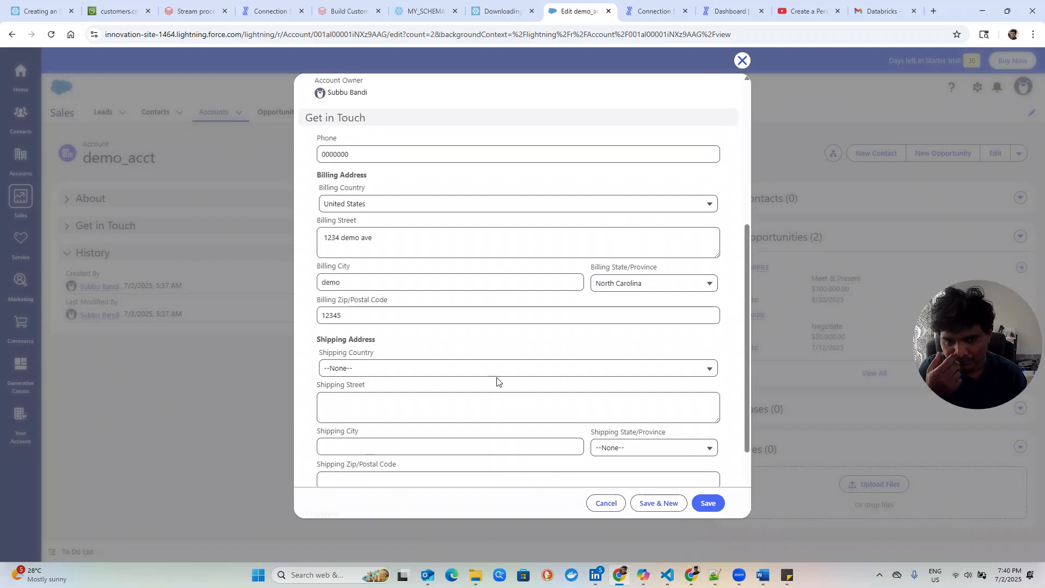
scroll(497, 379, "up", 8)
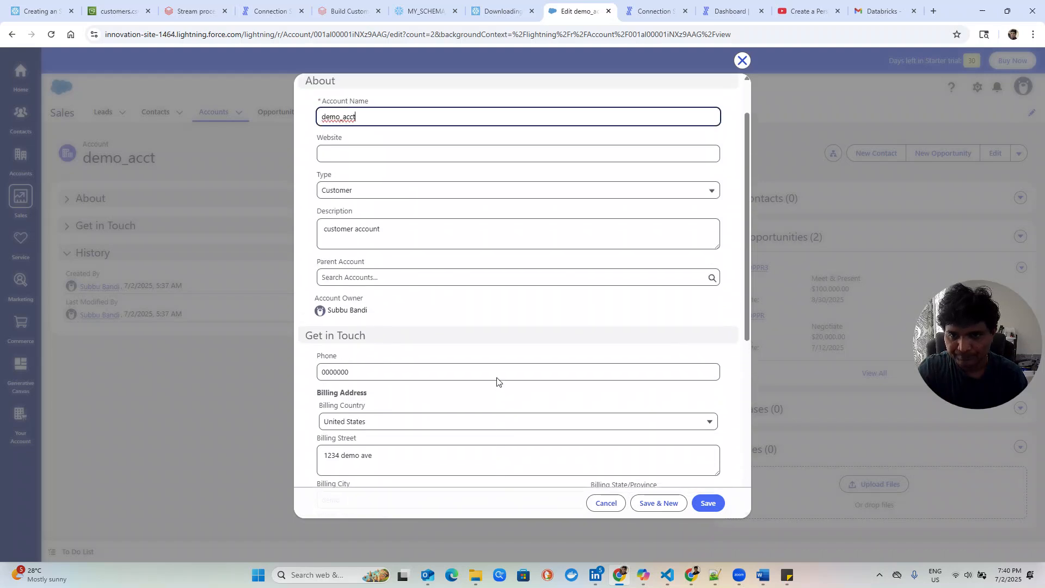
left_click(410, 280)
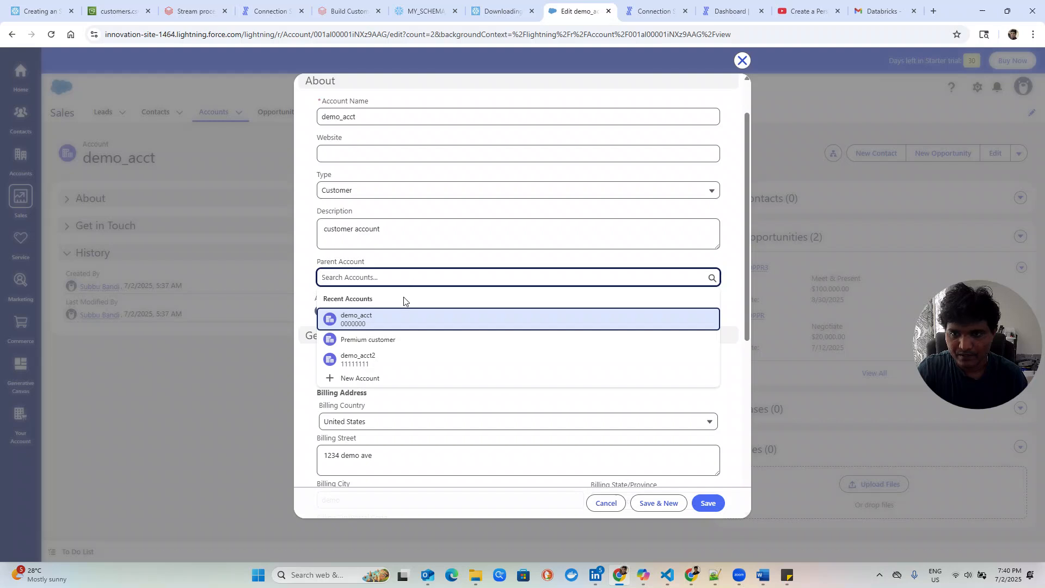
left_click(363, 323)
scroll(500, 325, "up", 1)
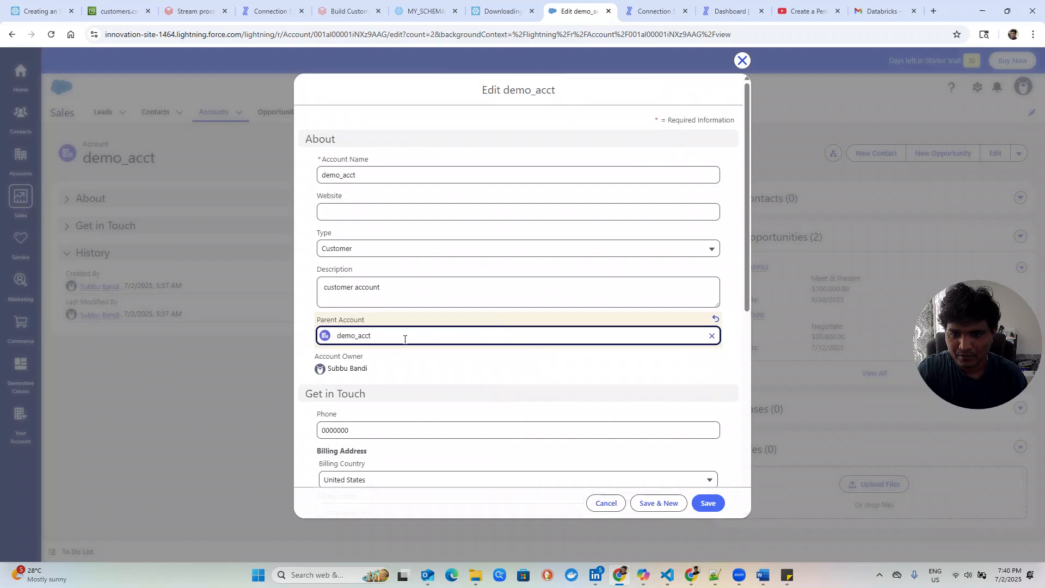
left_click(712, 337)
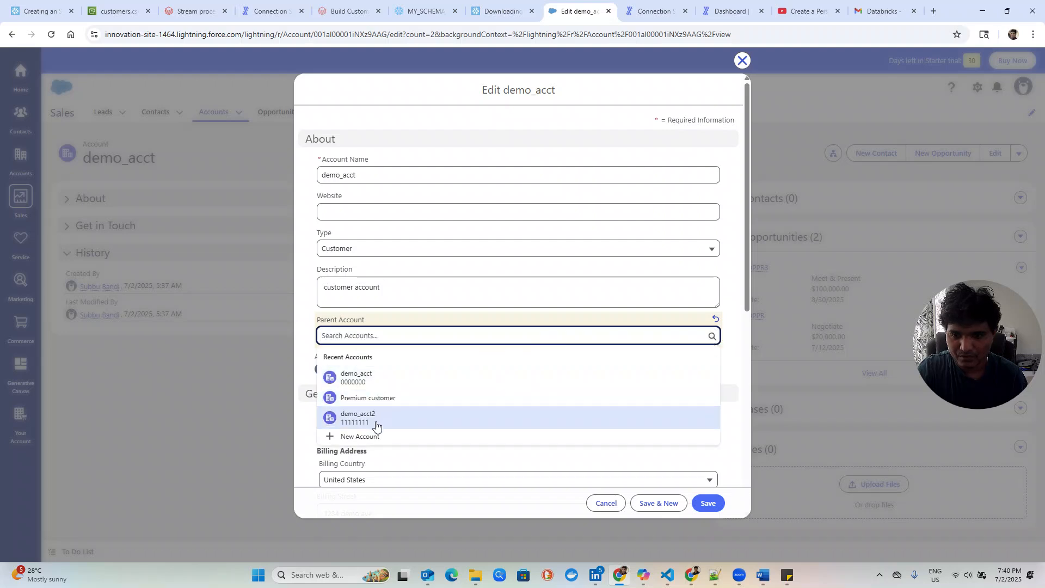
left_click(369, 105)
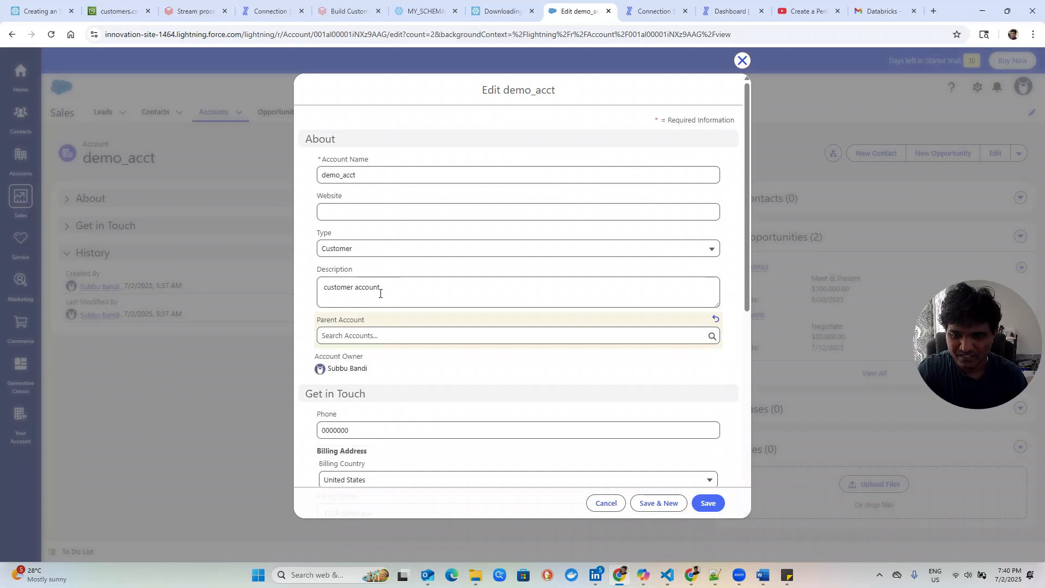
left_click(365, 177)
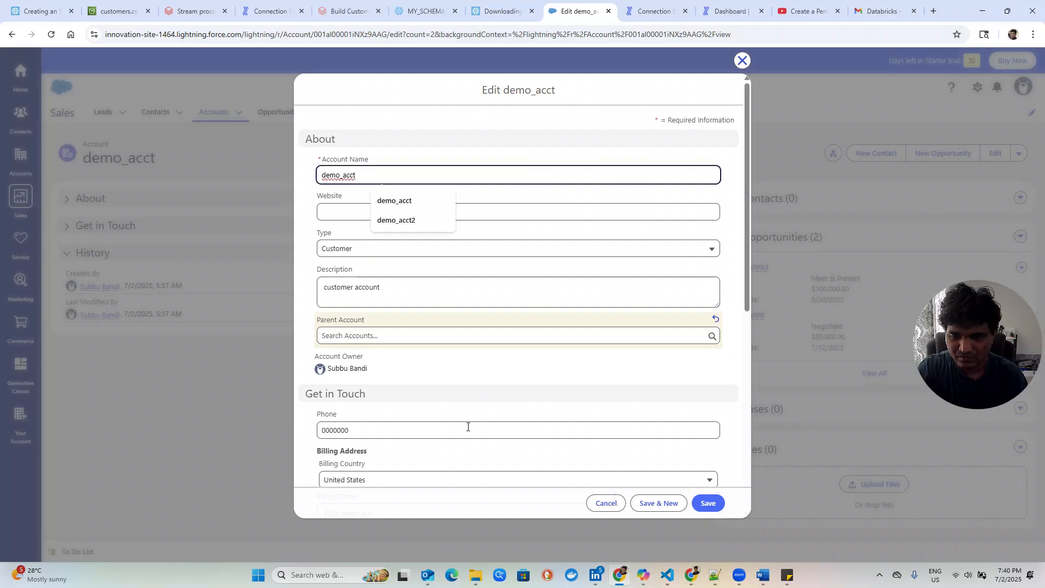
Set the demo_acct account's billing city to "demo city" and save the record.
scroll(467, 427, "down", 4)
left_click(359, 343)
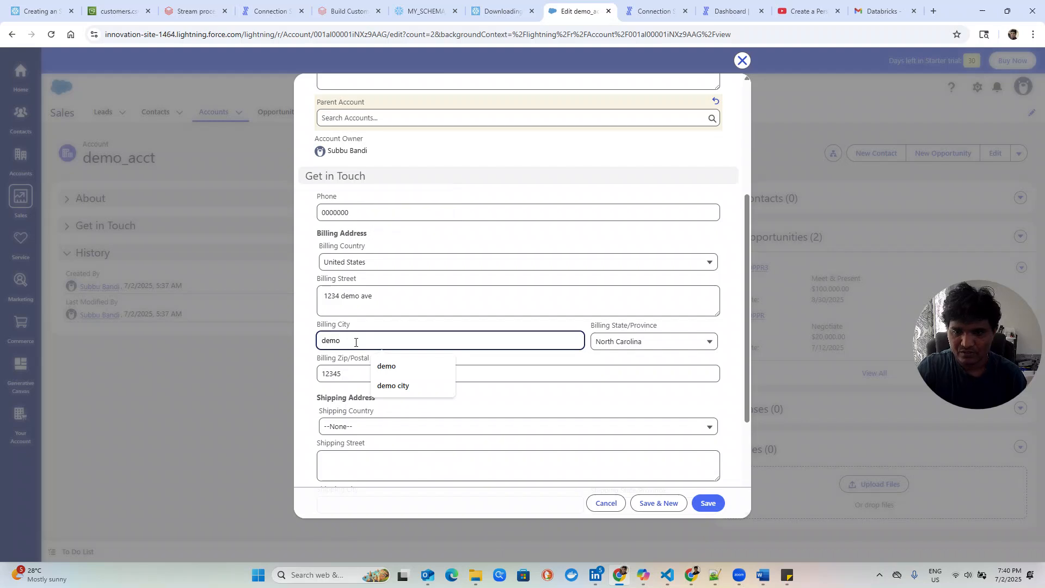
type("city")
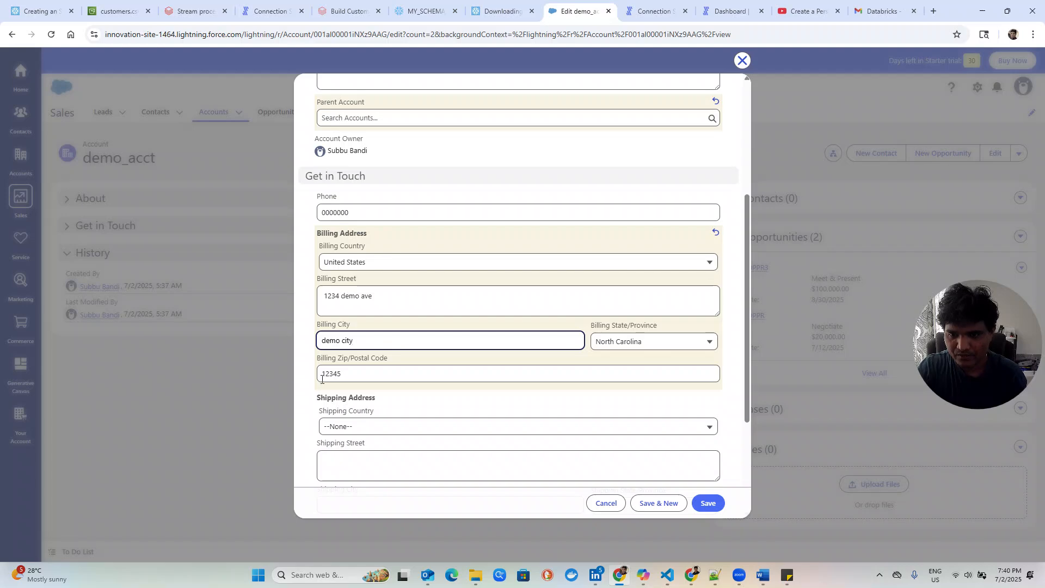
left_click(304, 404)
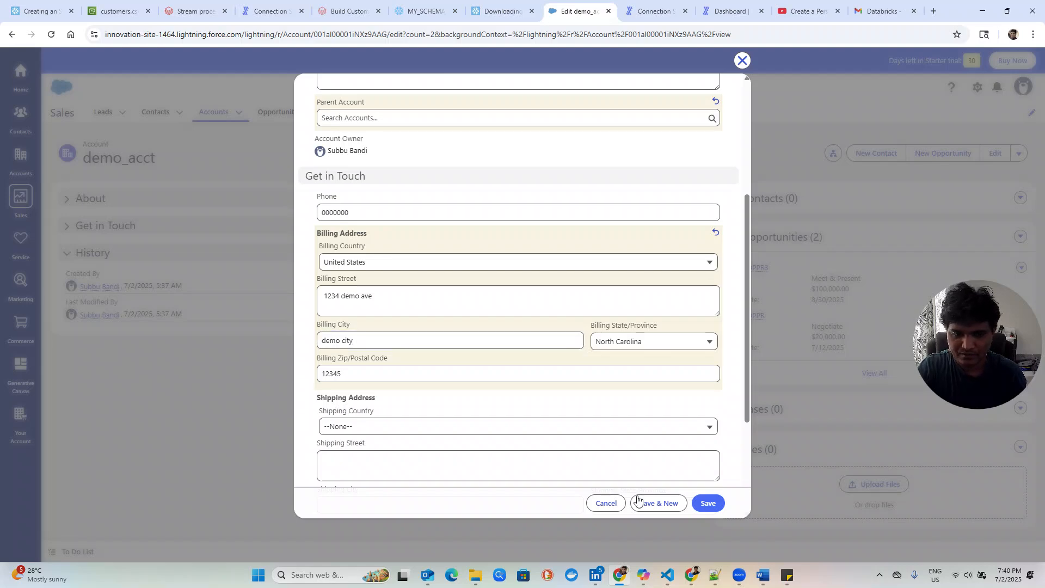
left_click(708, 504)
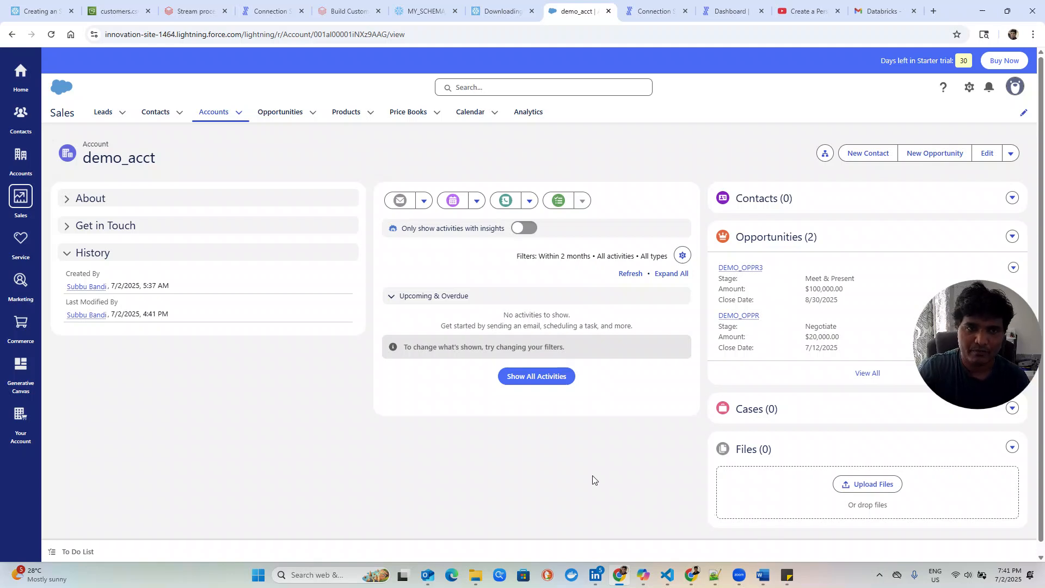
Switch to Databricks and examine the demo_acct row's billing city and its Fivetran start, end and active values.
key("alt+Tab")
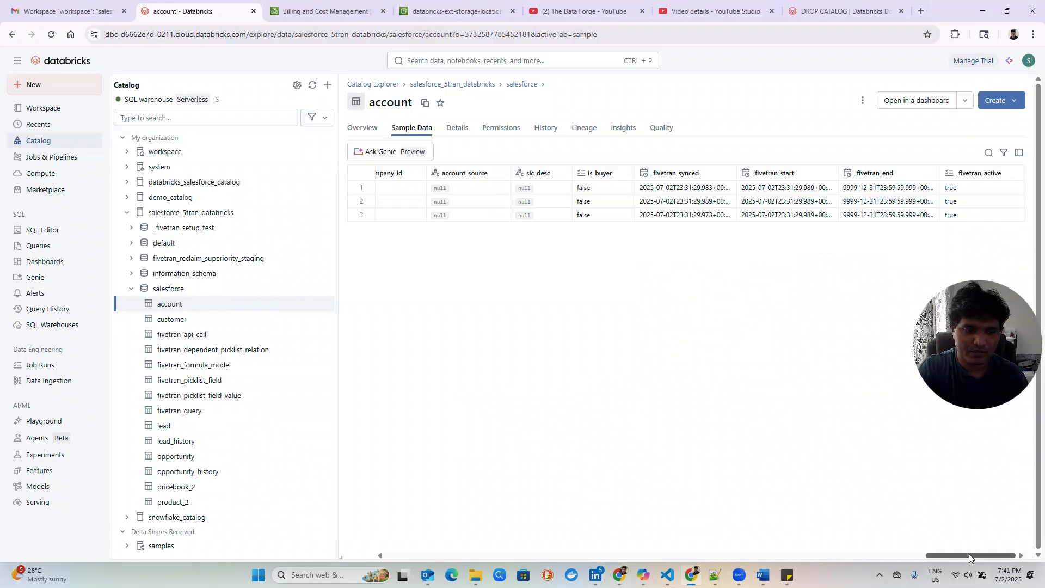
left_click_drag(968, 556, 356, 547)
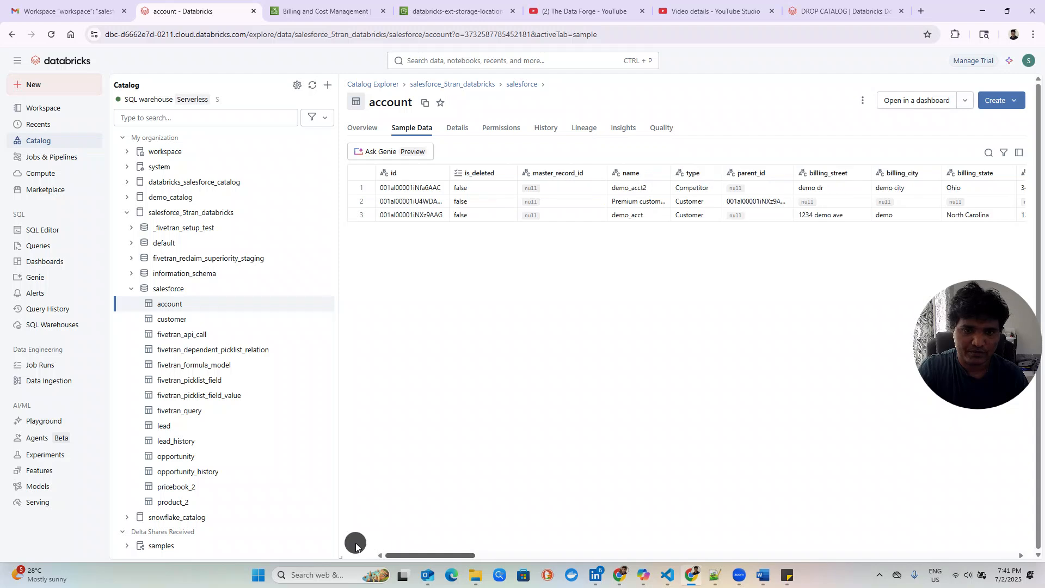
left_click(627, 216)
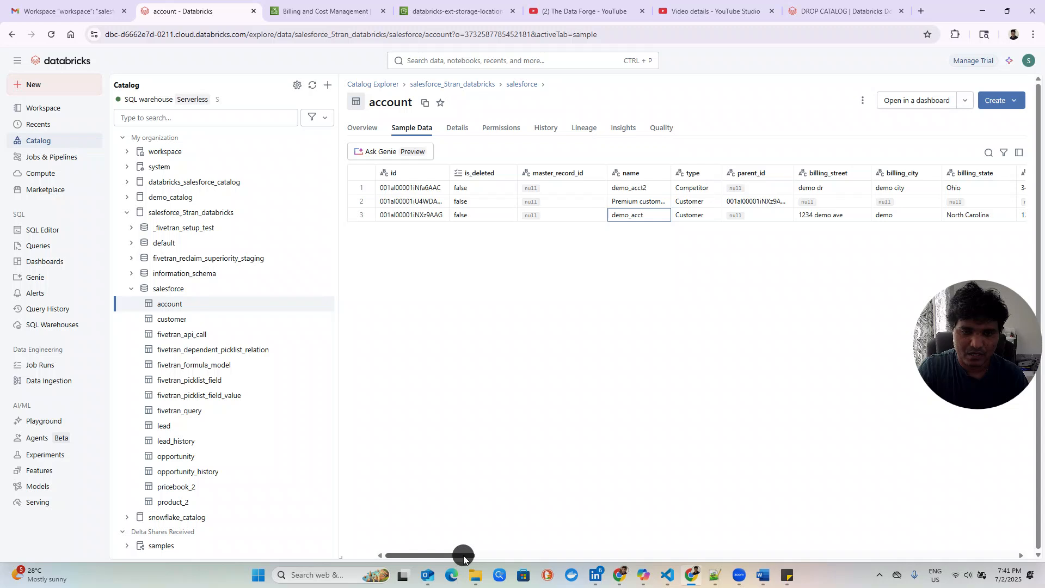
left_click_drag(464, 555, 442, 555)
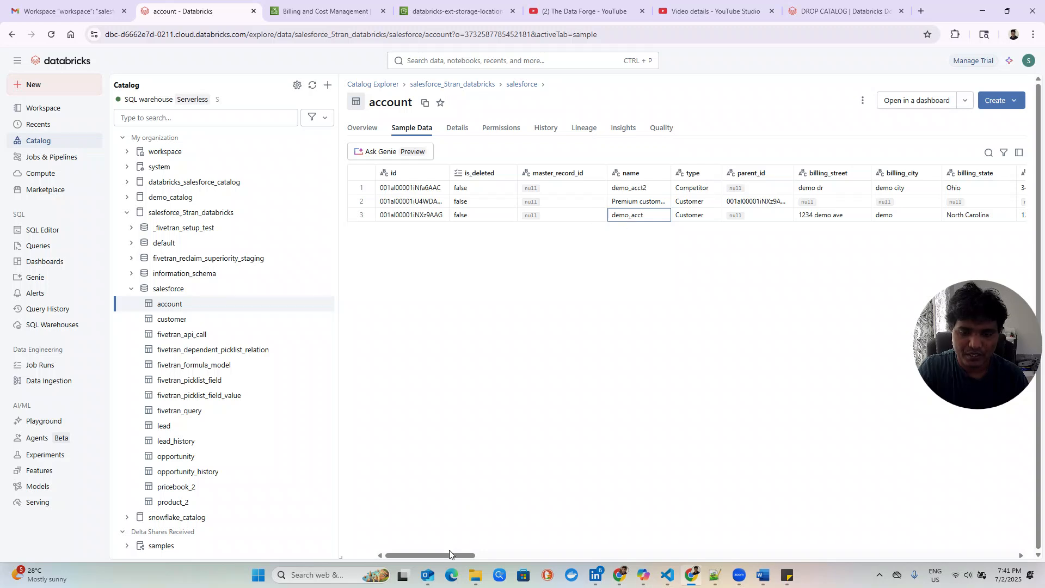
left_click_drag(449, 554, 996, 566)
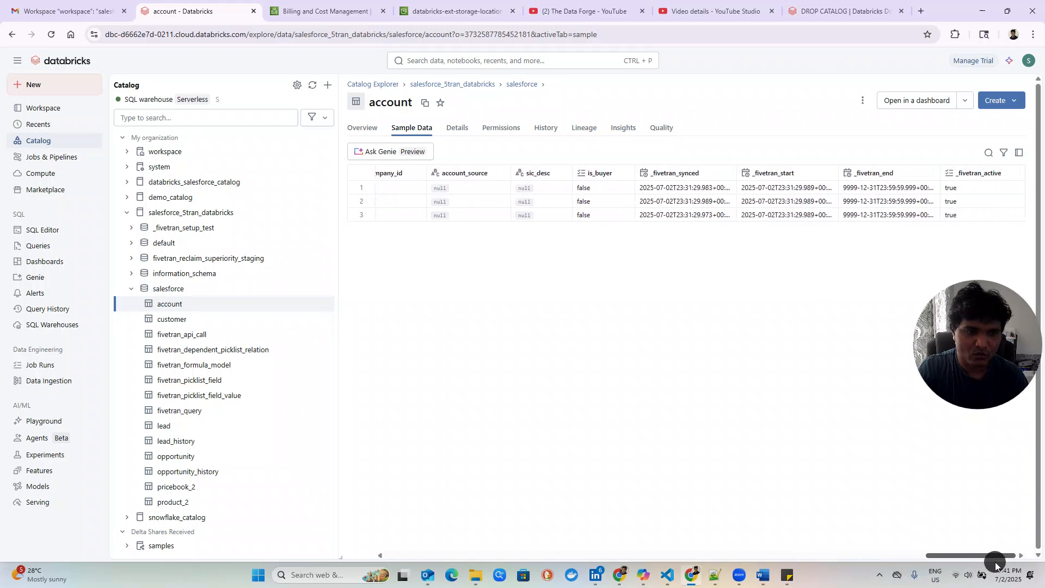
left_click(898, 218)
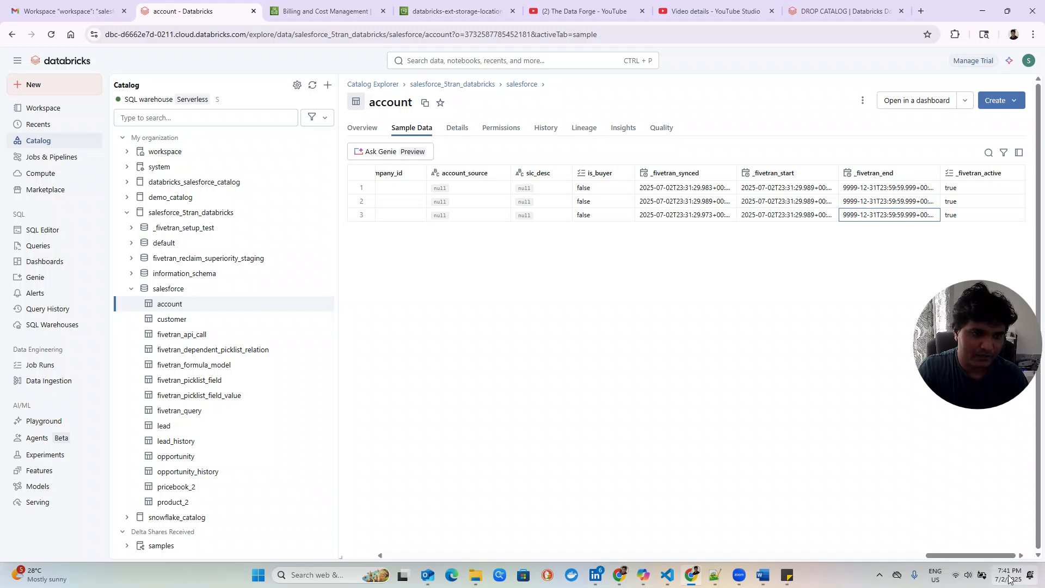
left_click(953, 218)
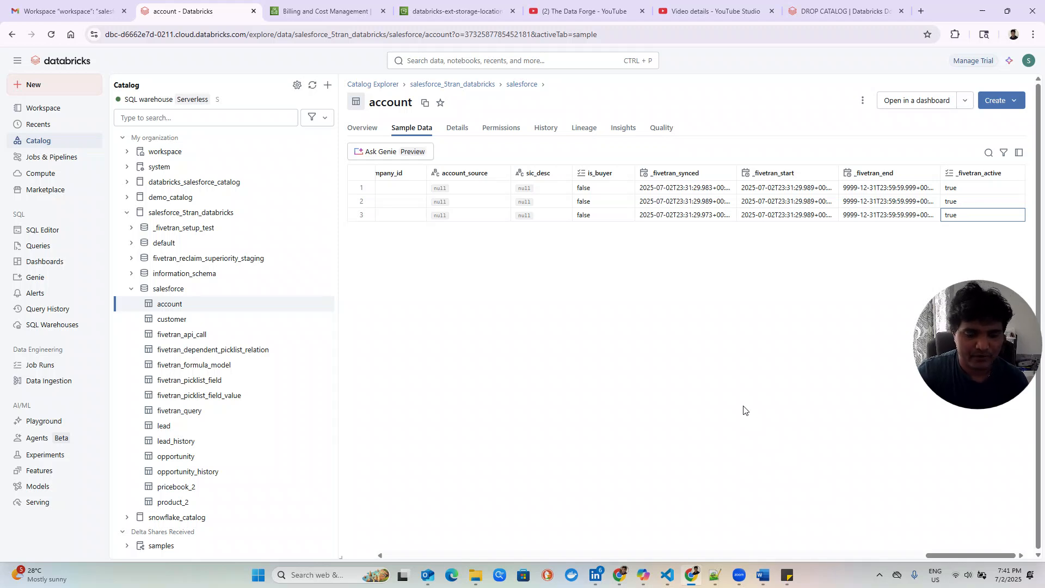
left_click_drag(949, 555, 312, 521)
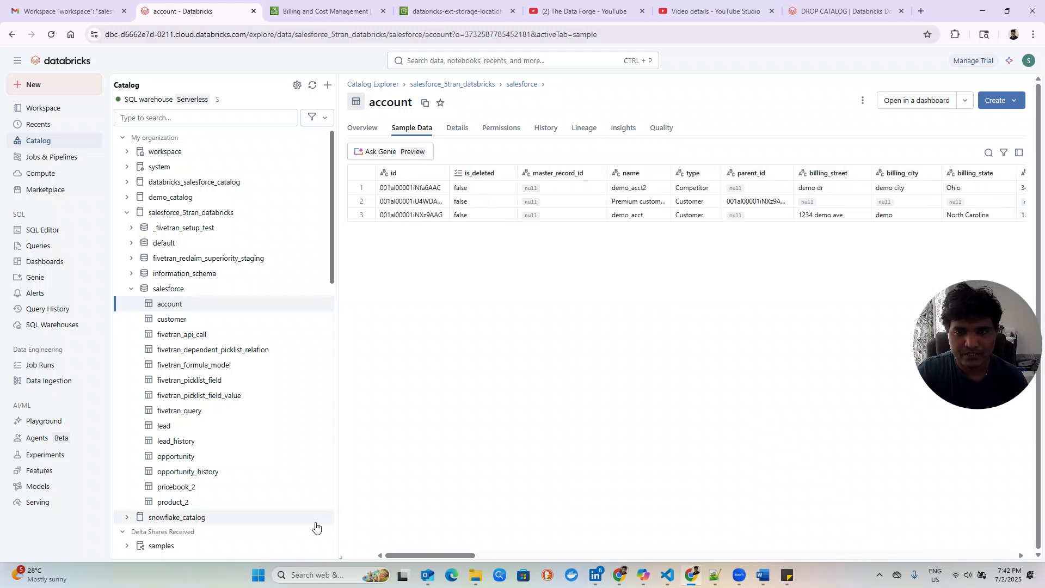
Switch to Fivetran, run a manual sync of the salesforce connection and refresh its sync status.
key("alt+Tab")
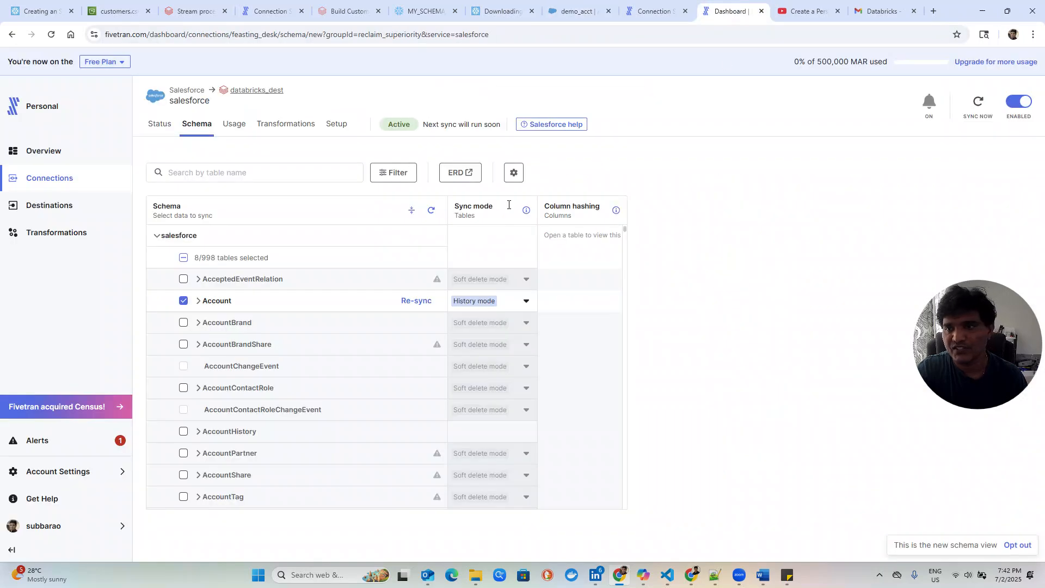
left_click(152, 124)
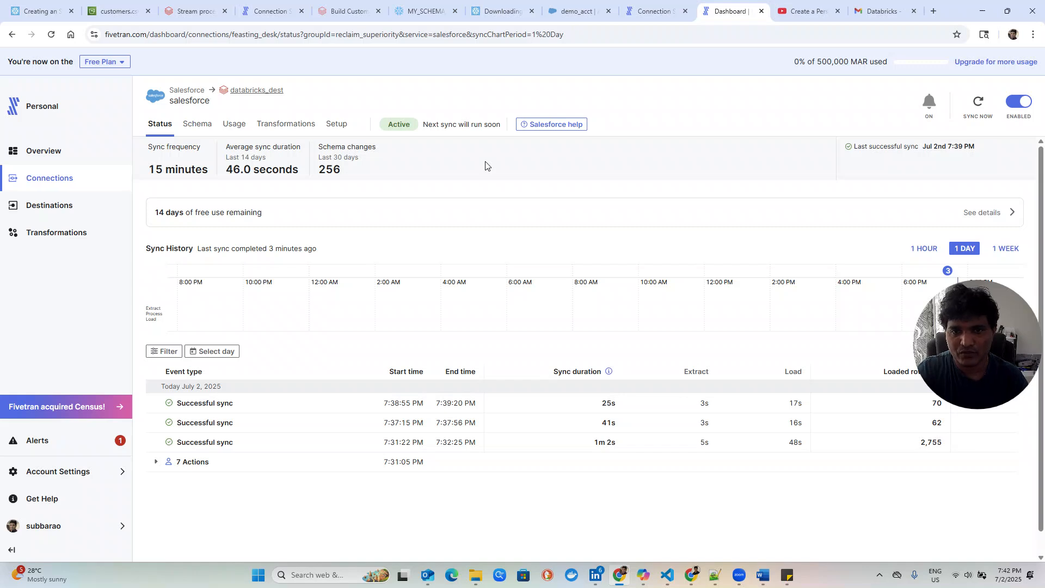
left_click(978, 111)
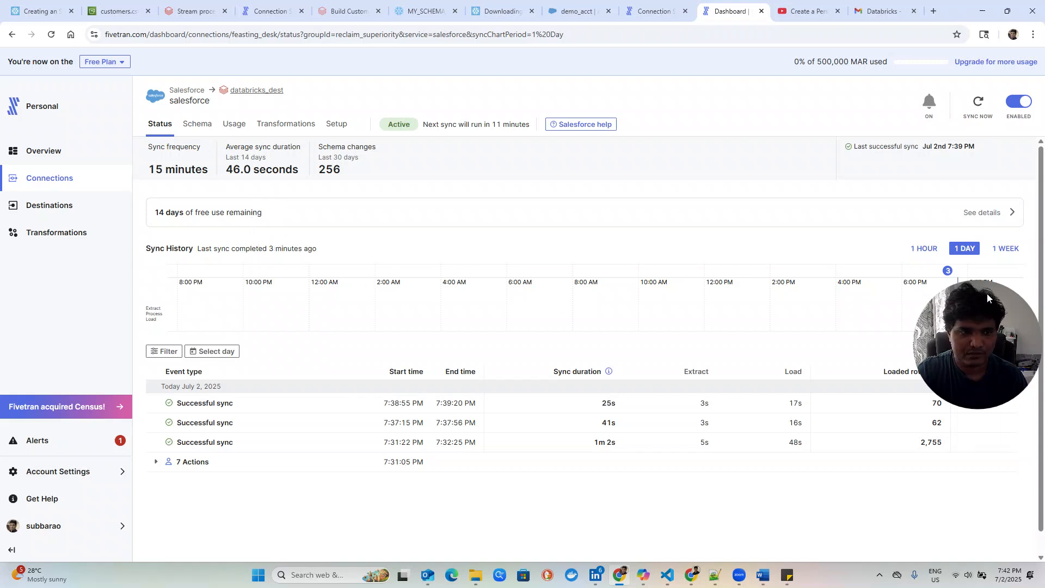
left_click_drag(988, 292, 992, 492)
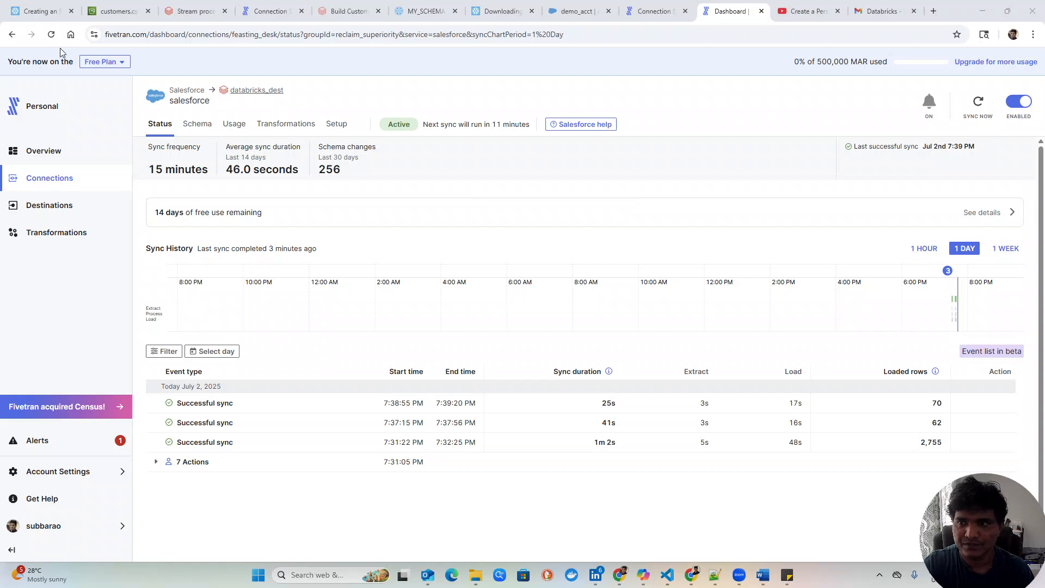
left_click(51, 36)
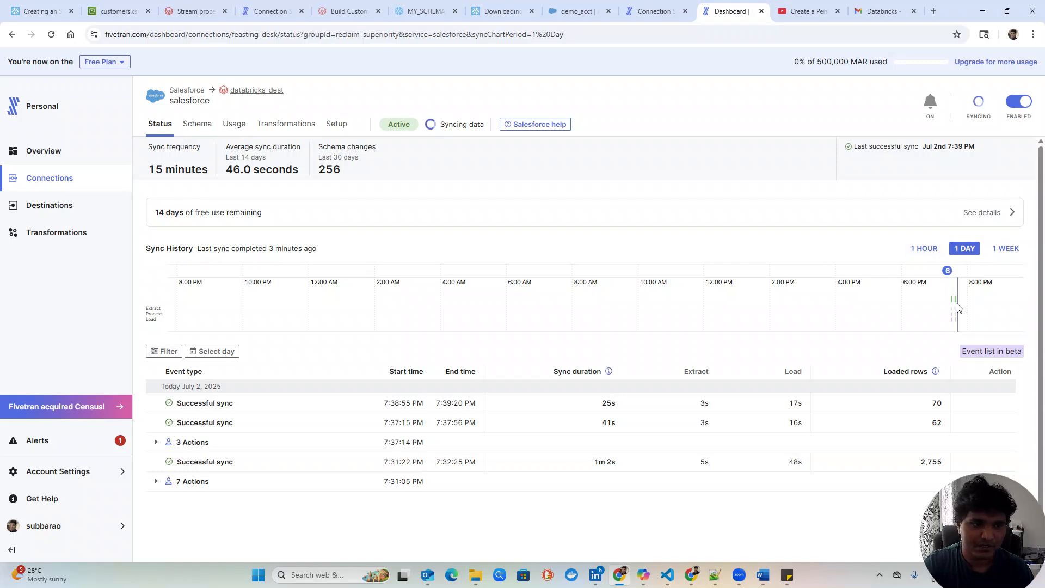
mouse_move(957, 302)
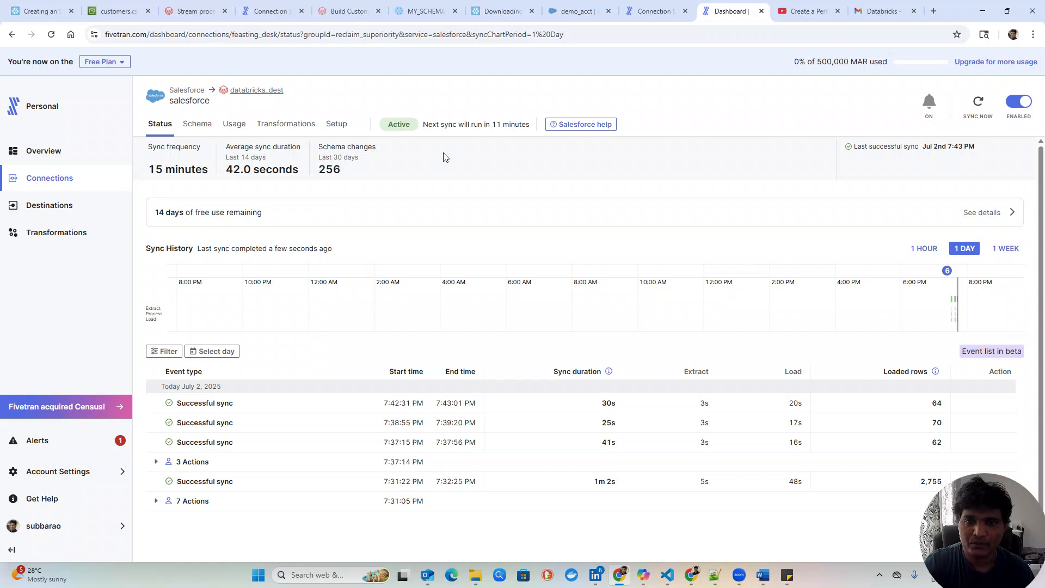
Switch to Databricks, reload the account sample data and compare the demo_acct rows' billing city and Fivetran end and active values.
key("alt+Tab")
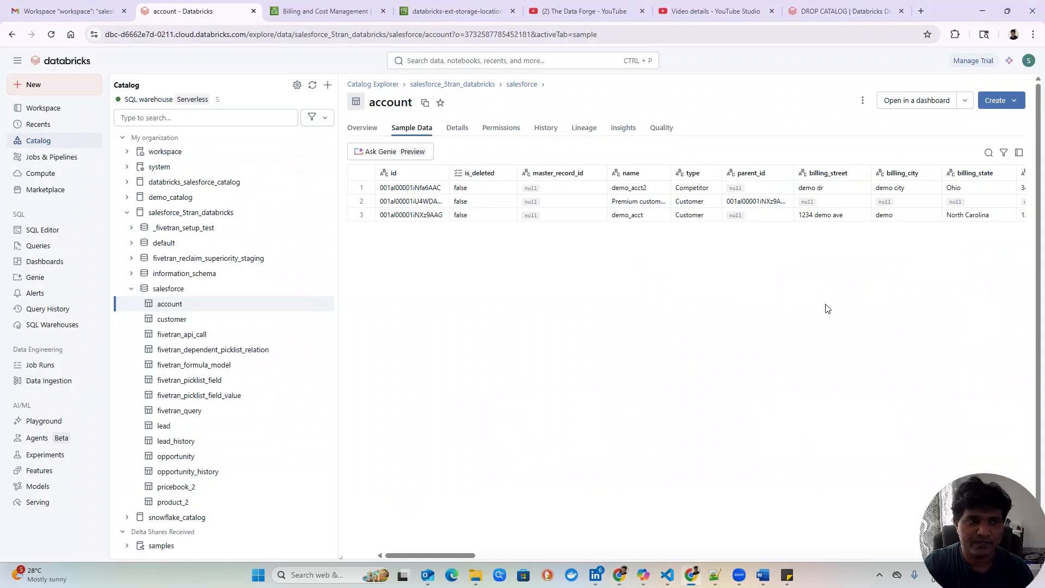
left_click(51, 38)
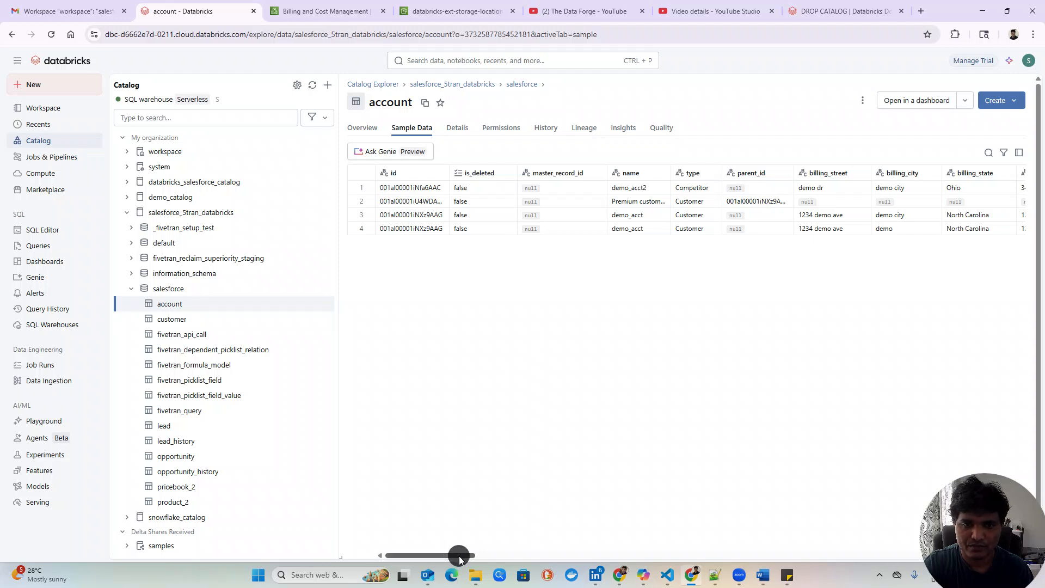
left_click_drag(459, 556, 498, 552)
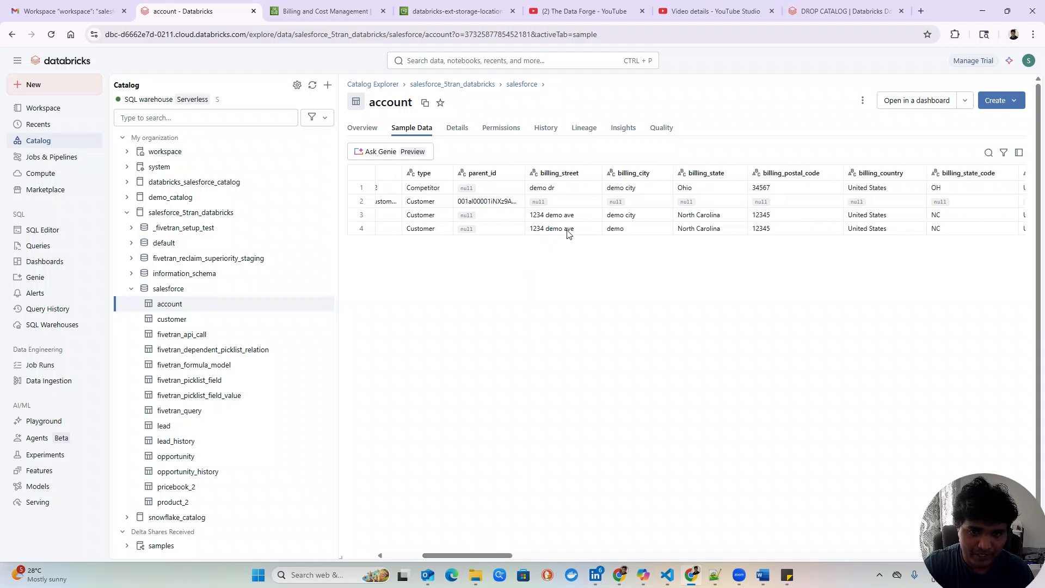
left_click(625, 234)
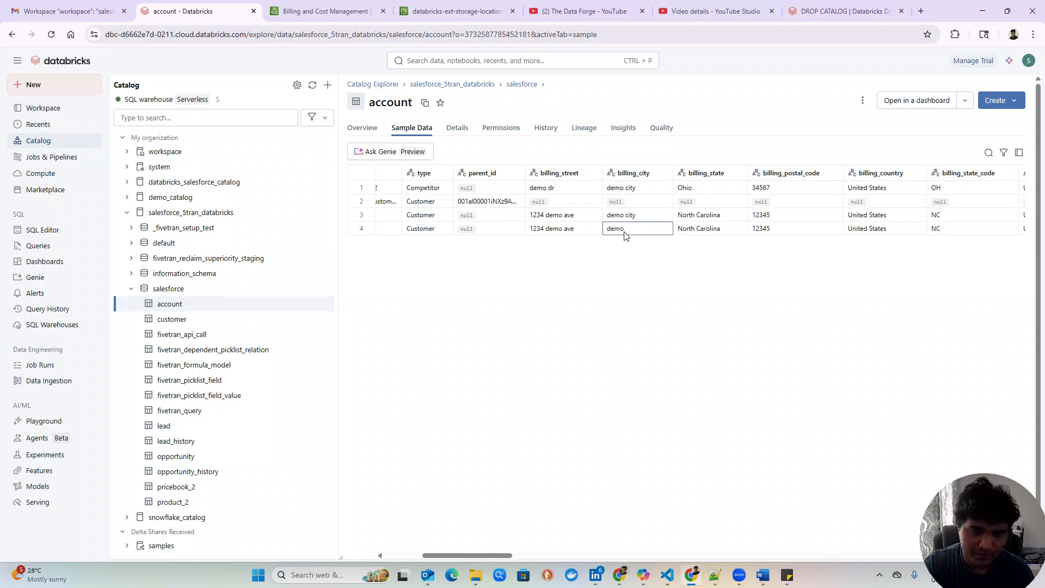
left_click(624, 220)
left_click(625, 228)
left_click(623, 217)
left_click_drag(492, 555, 1005, 586)
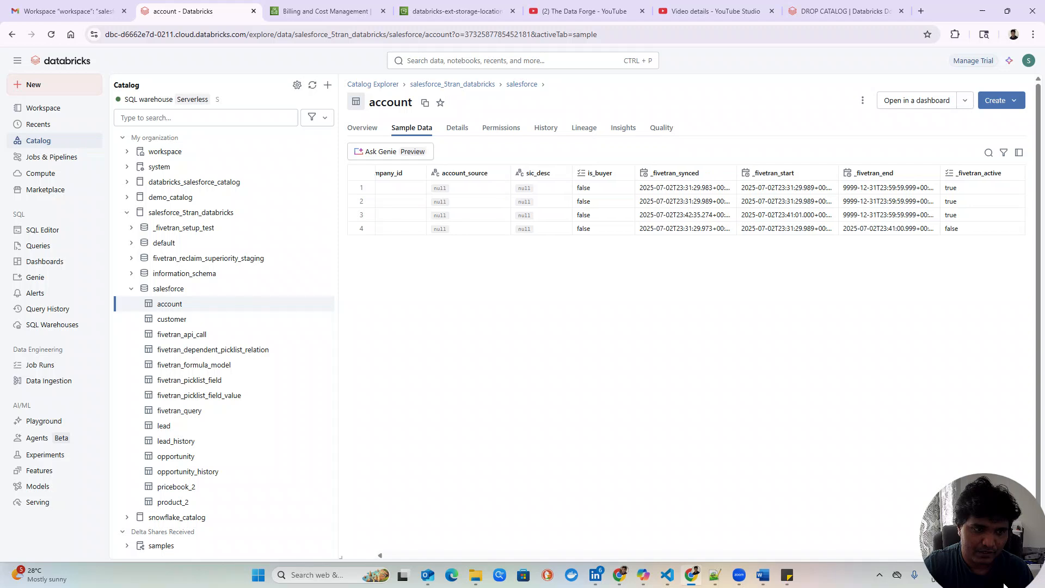
left_click(953, 229)
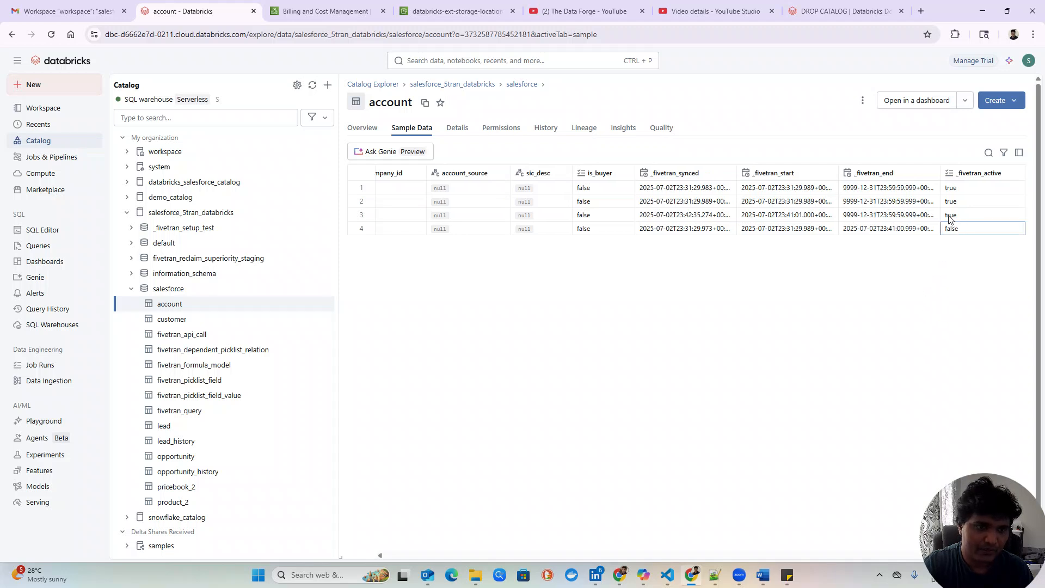
left_click(951, 215)
left_click(860, 218)
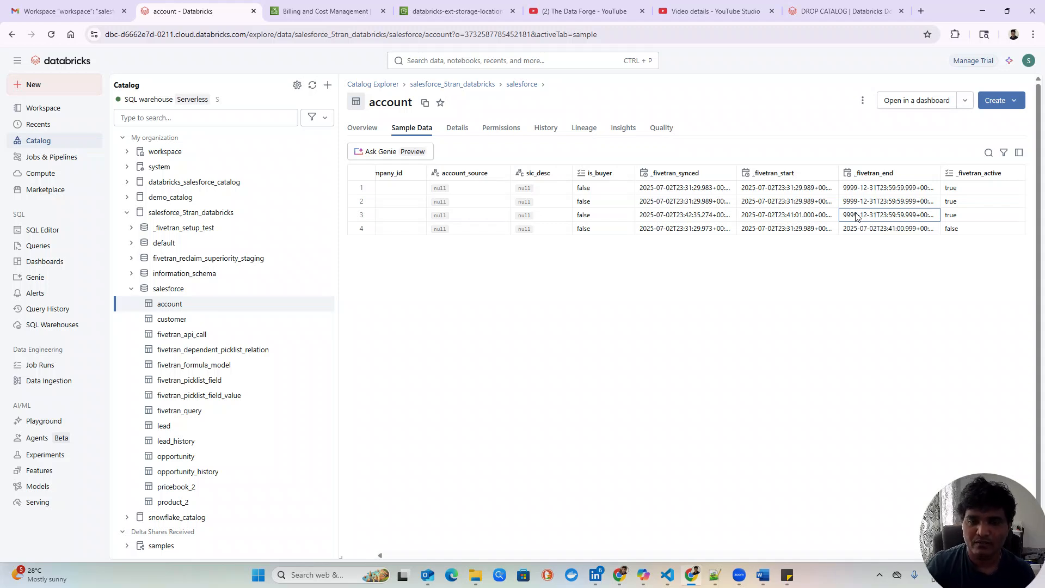
Switch to Fivetran, pause the salesforce connection with the reason "I'm taking a break and plan to resume later", and return to the dashboard.
key("alt+Tab")
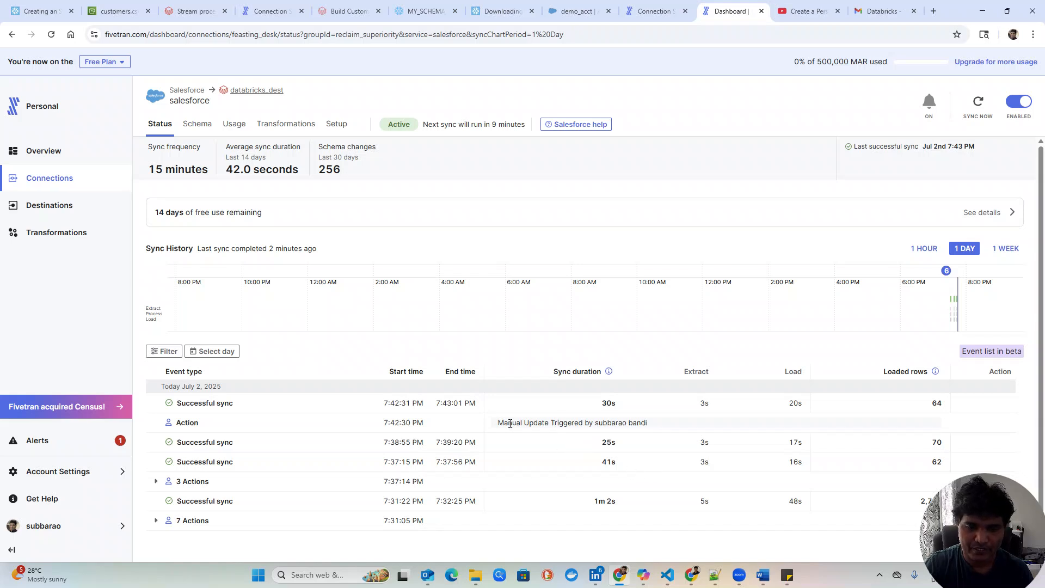
left_click_drag(500, 424, 684, 424)
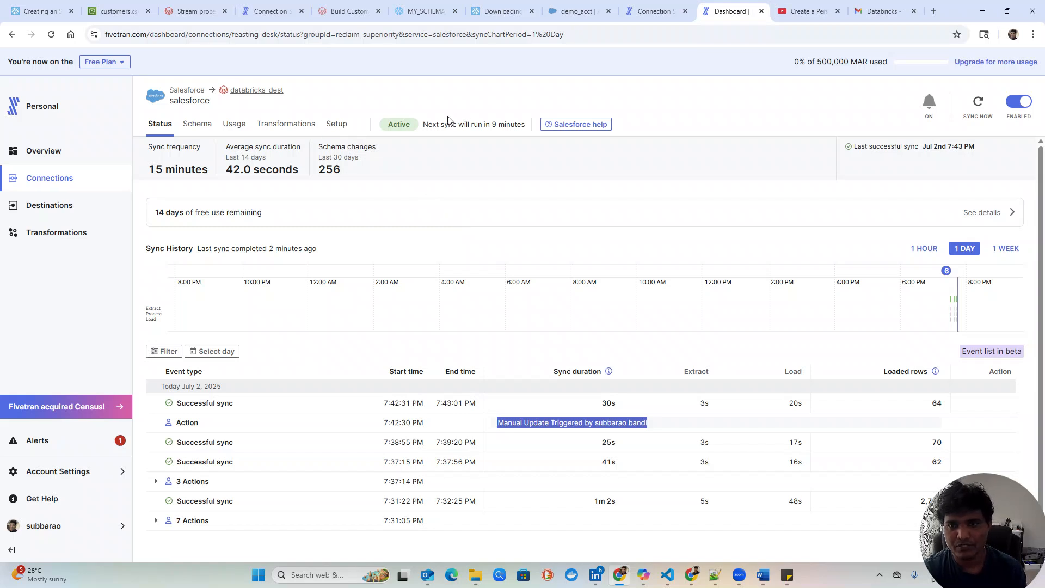
left_click(335, 126)
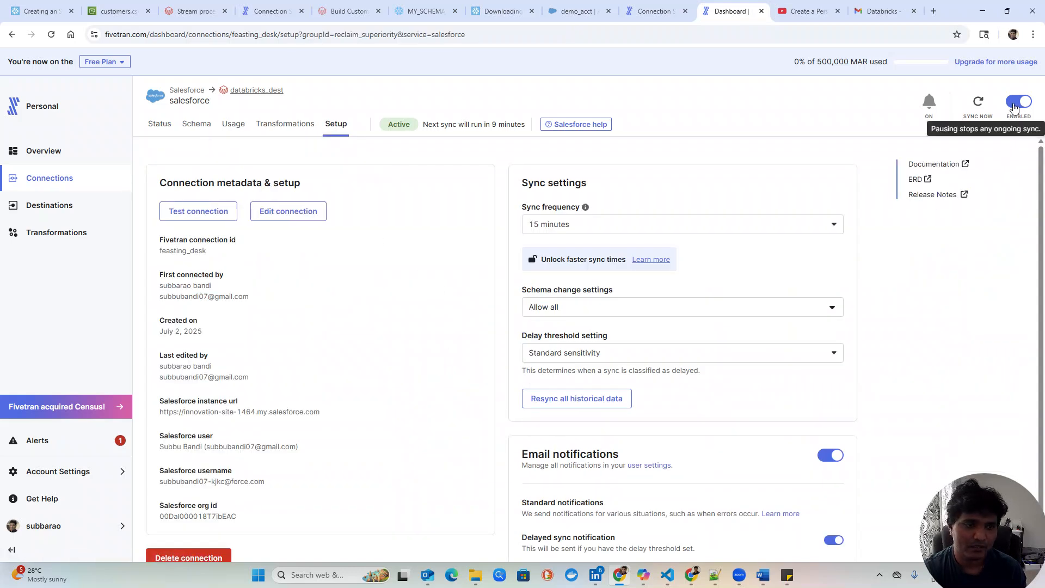
left_click(1015, 103)
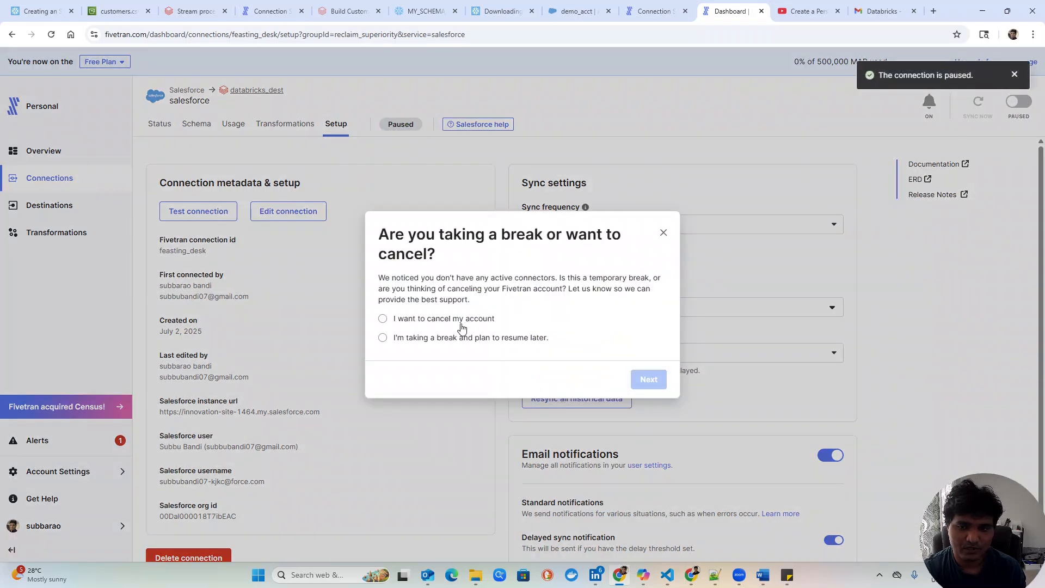
left_click(434, 341)
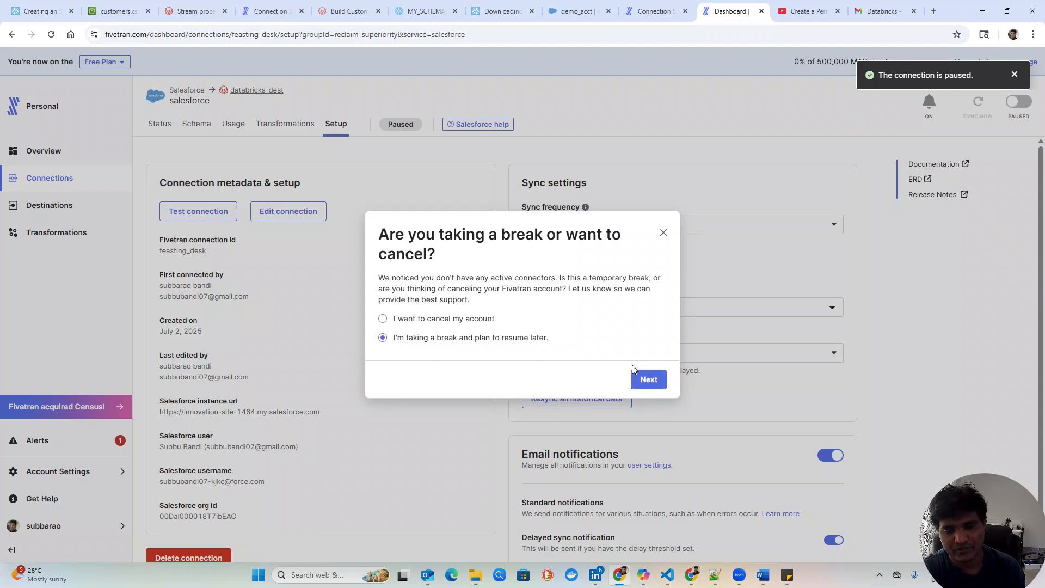
left_click(648, 380)
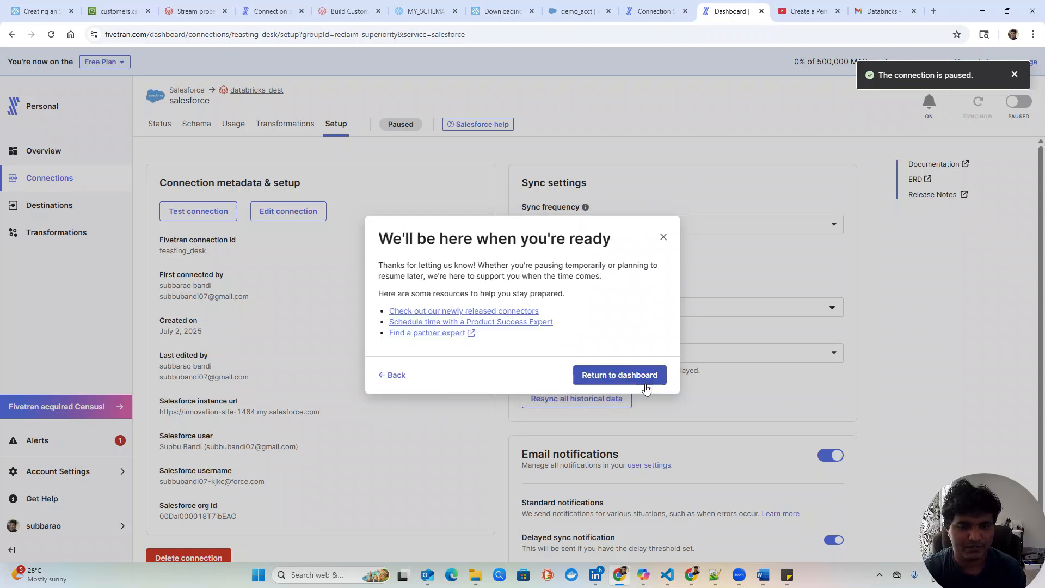
left_click(614, 375)
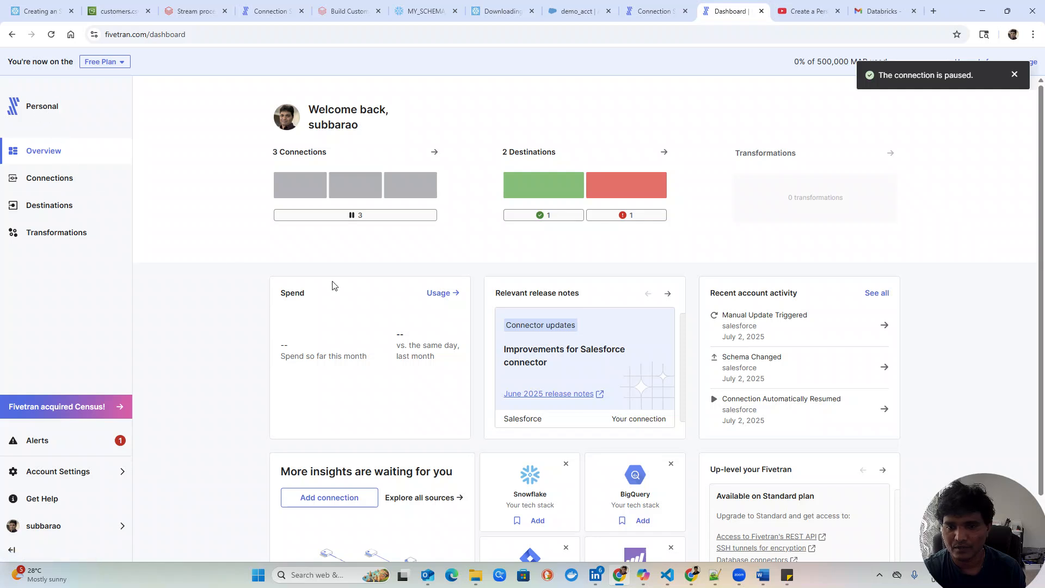
Look over the dashboard overview, the account's plan usage, monthly spend and billing history.
scroll(479, 331, "down", 1)
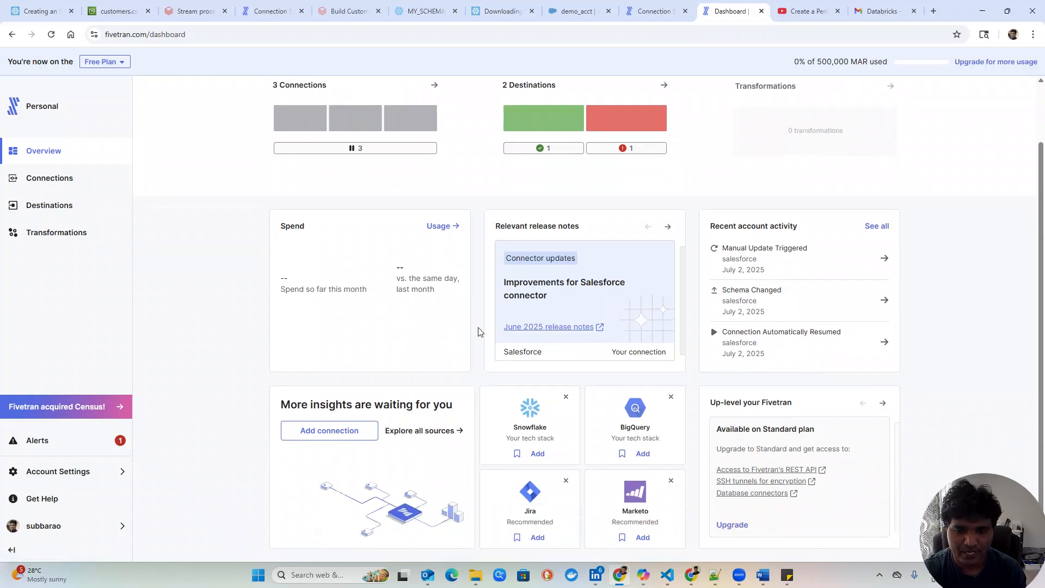
scroll(478, 331, "up", 1)
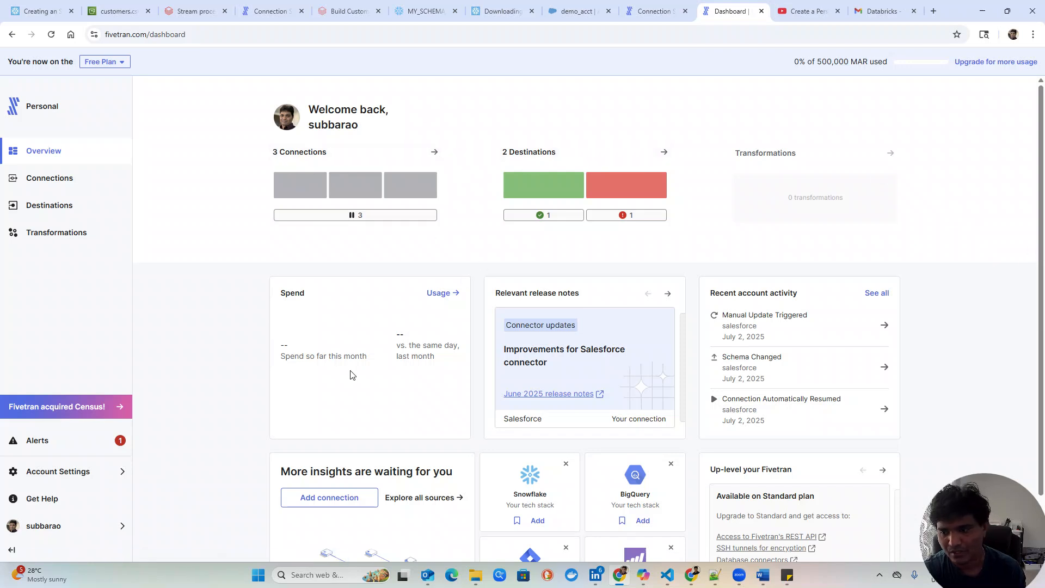
left_click(75, 471)
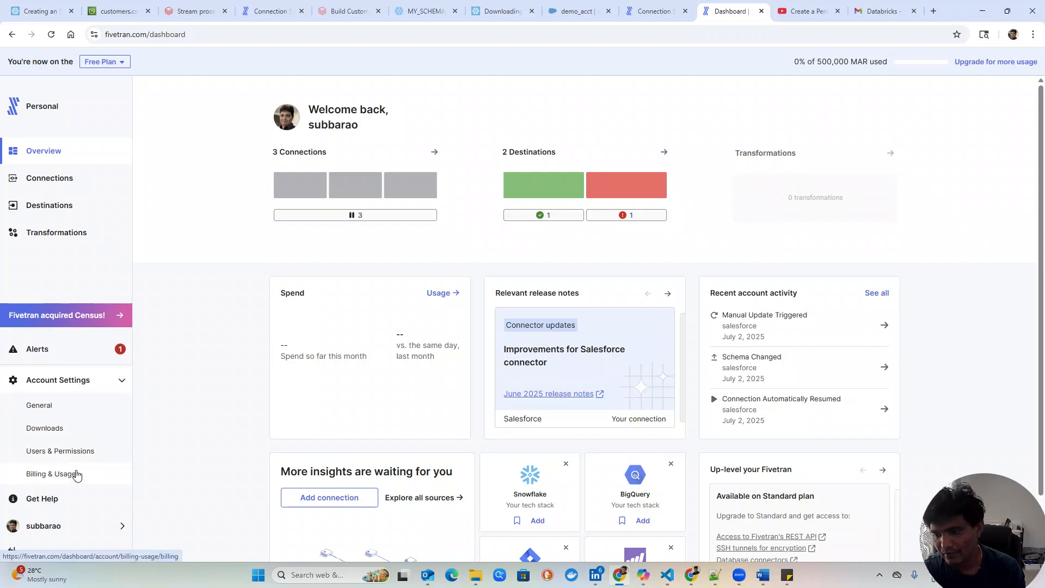
left_click(54, 475)
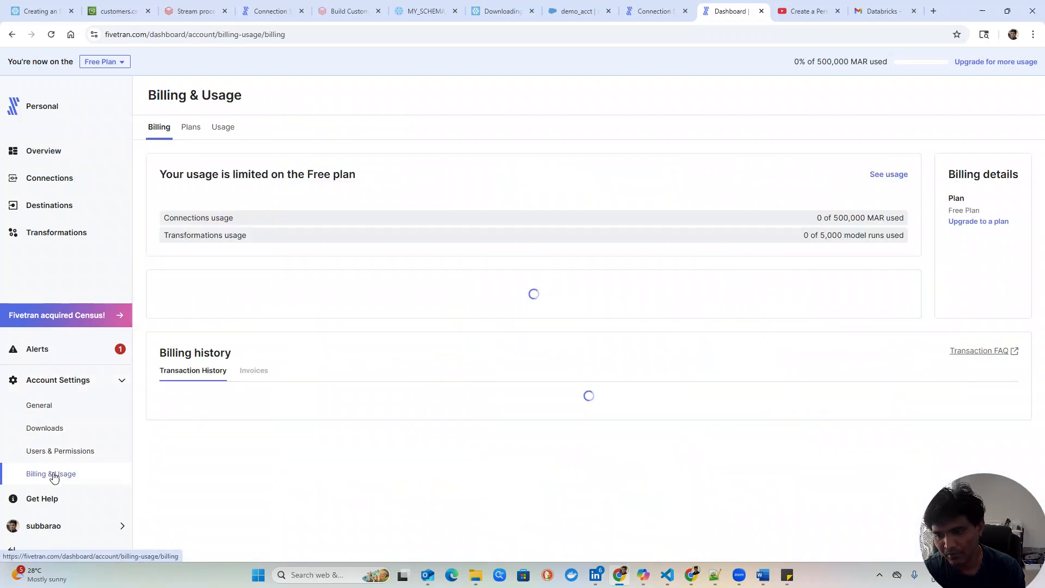
scroll(758, 418, "down", 1)
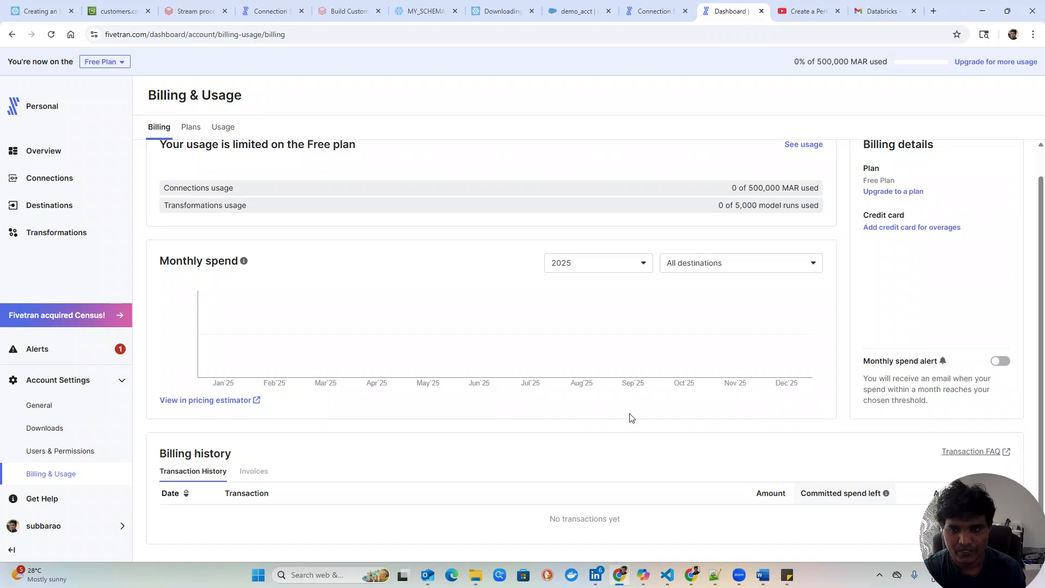
scroll(571, 403, "up", 1)
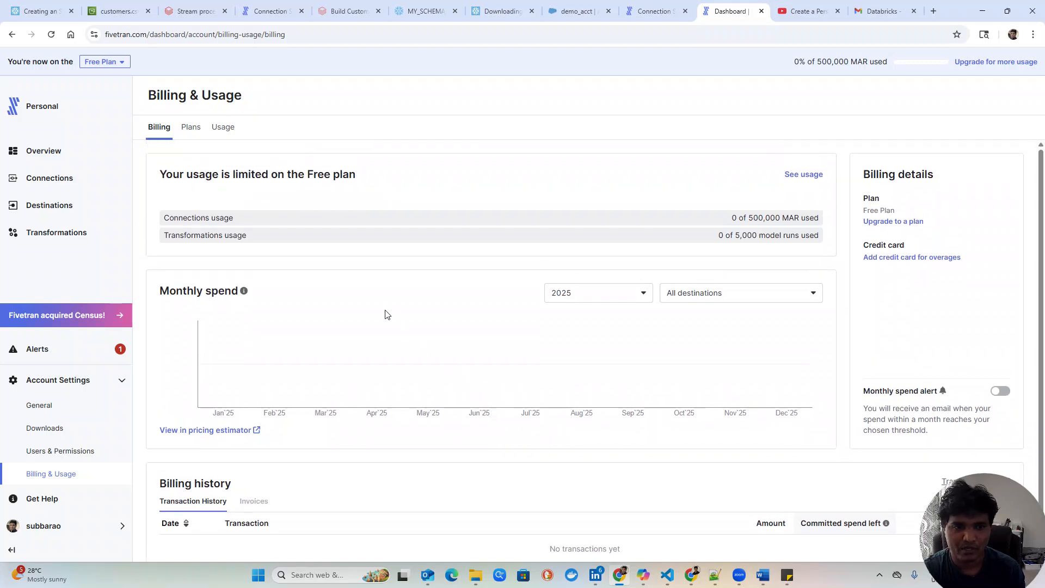
scroll(654, 401, "down", 1)
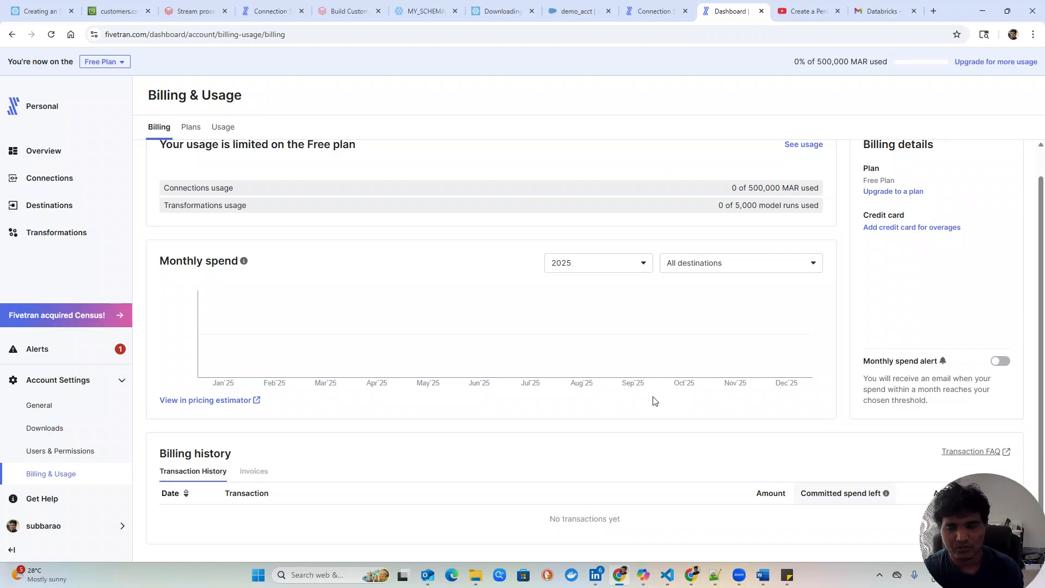
Review the account's users and the account roles available in the form for adding a new user.
left_click(42, 456)
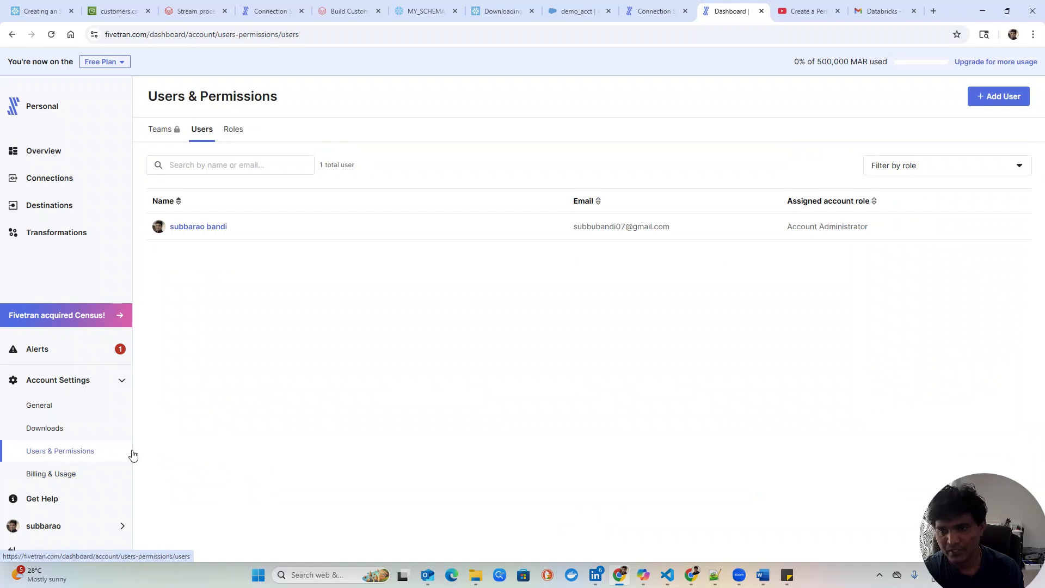
left_click(1010, 101)
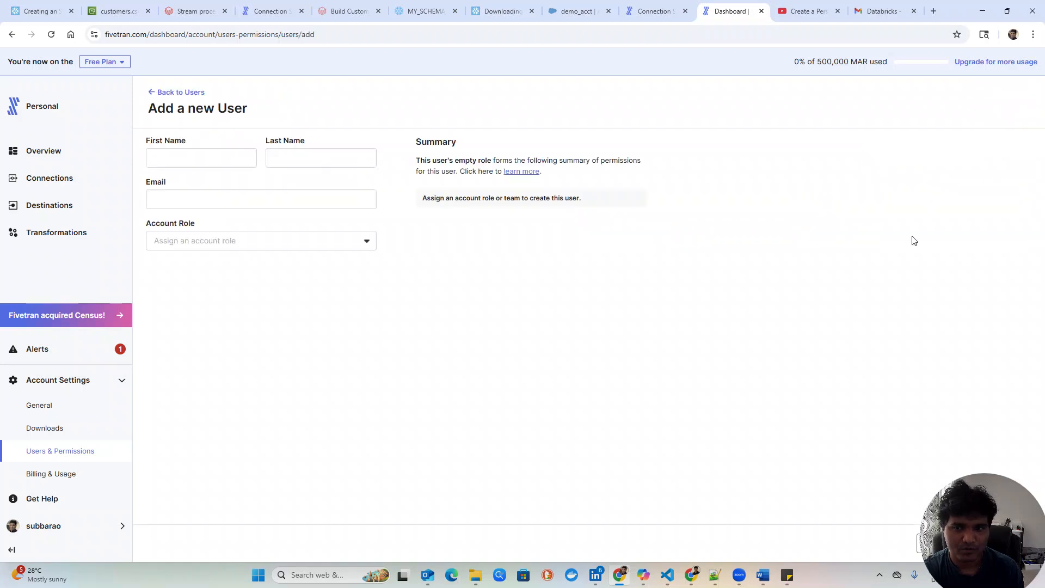
left_click(241, 240)
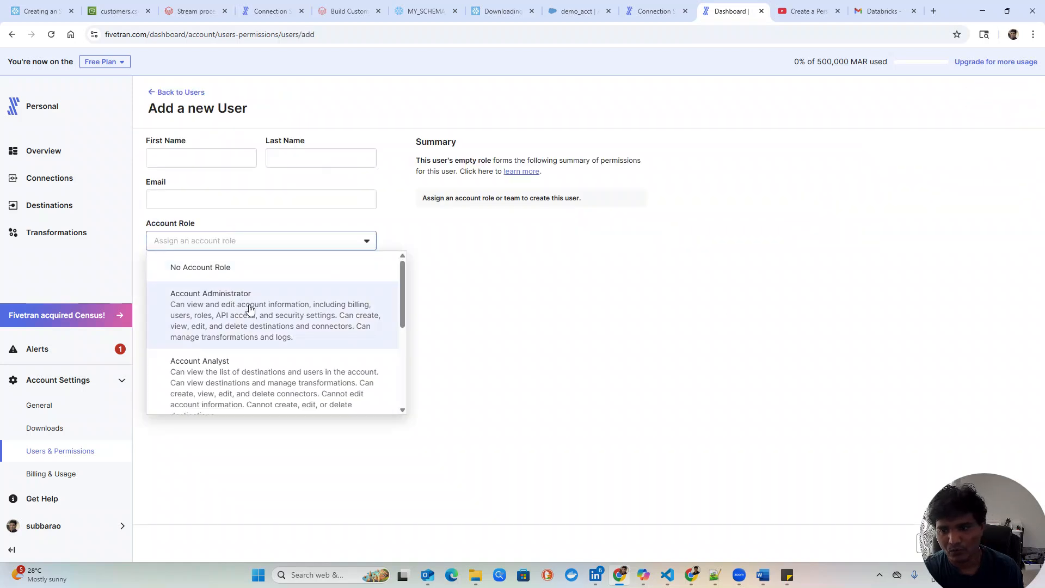
left_click(681, 363)
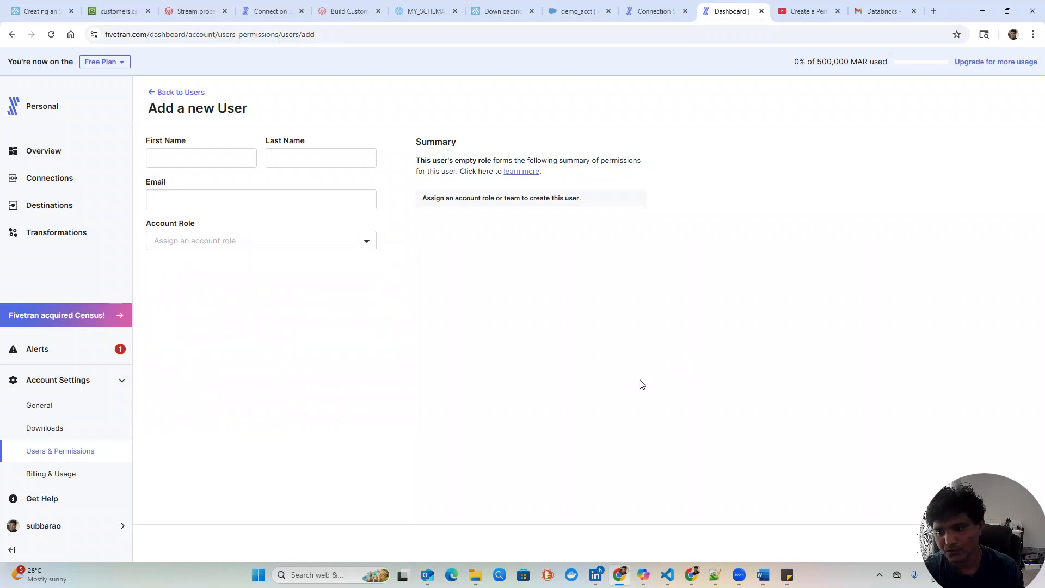
Examine the general account settings, including the account ID, Powered by Fivetran branding, connection methods and system keys.
left_click(43, 404)
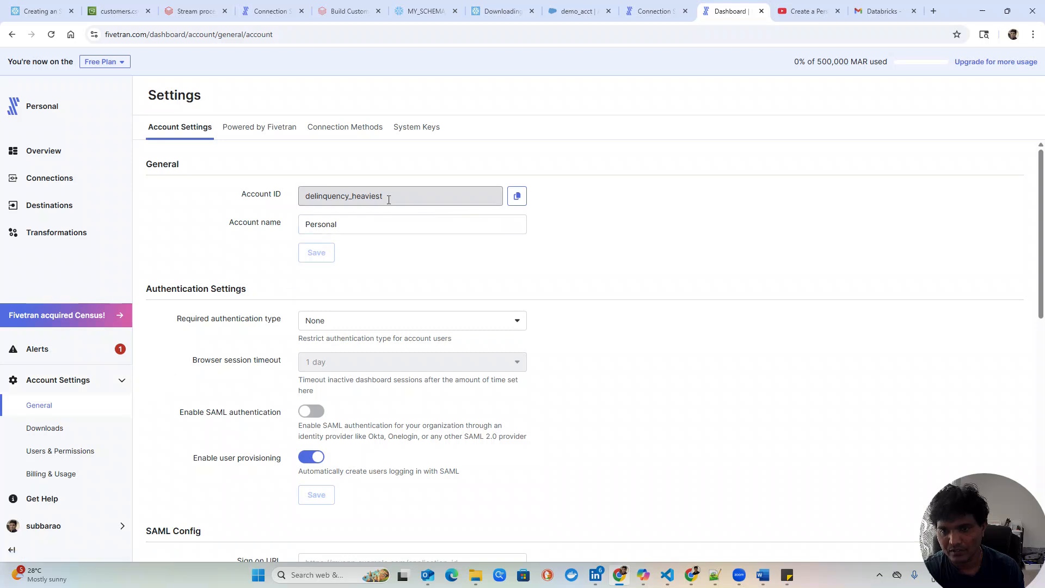
left_click_drag(303, 195, 387, 195)
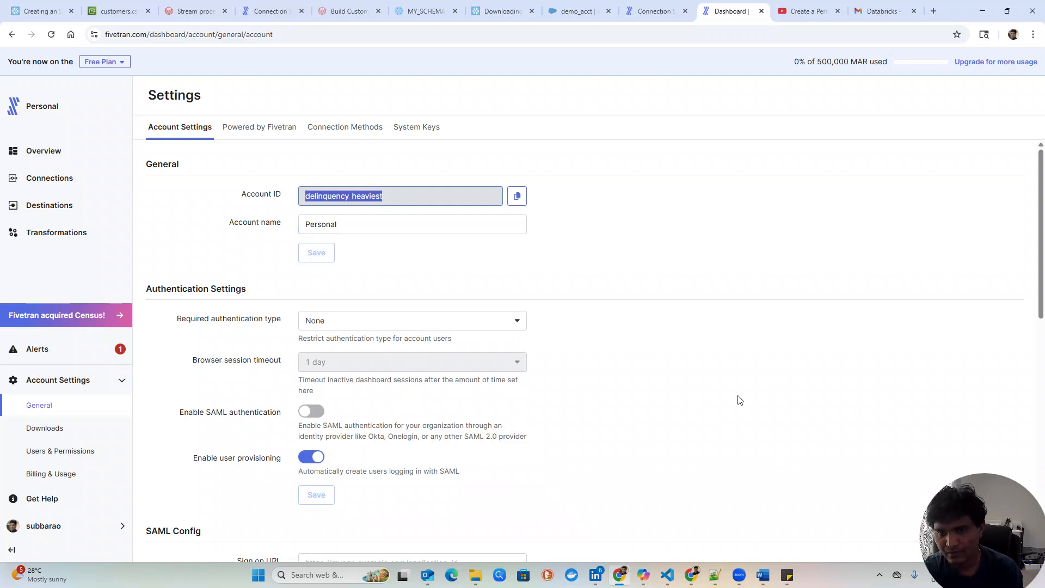
left_click(269, 128)
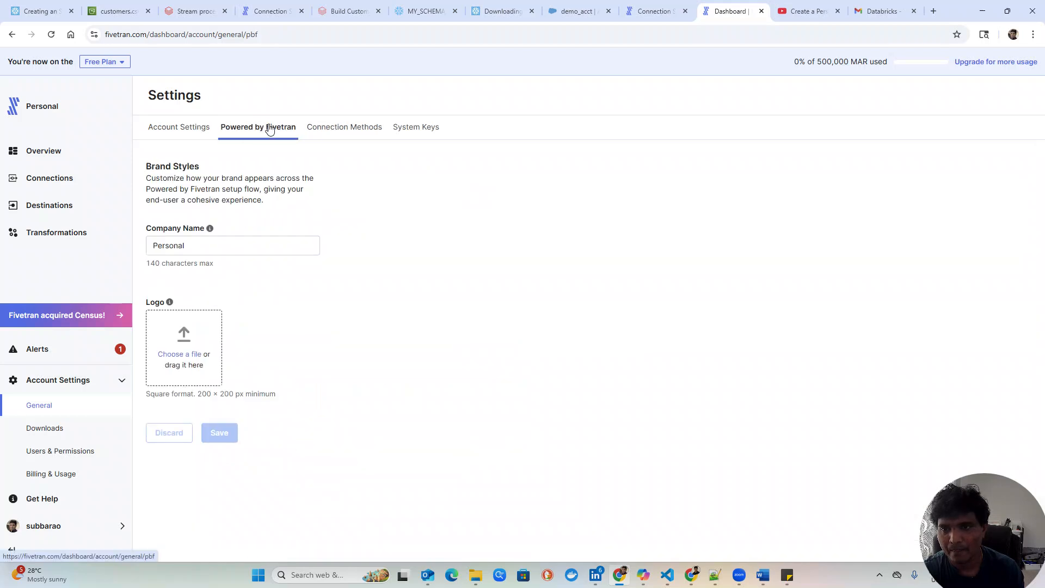
left_click(339, 128)
left_click(395, 139)
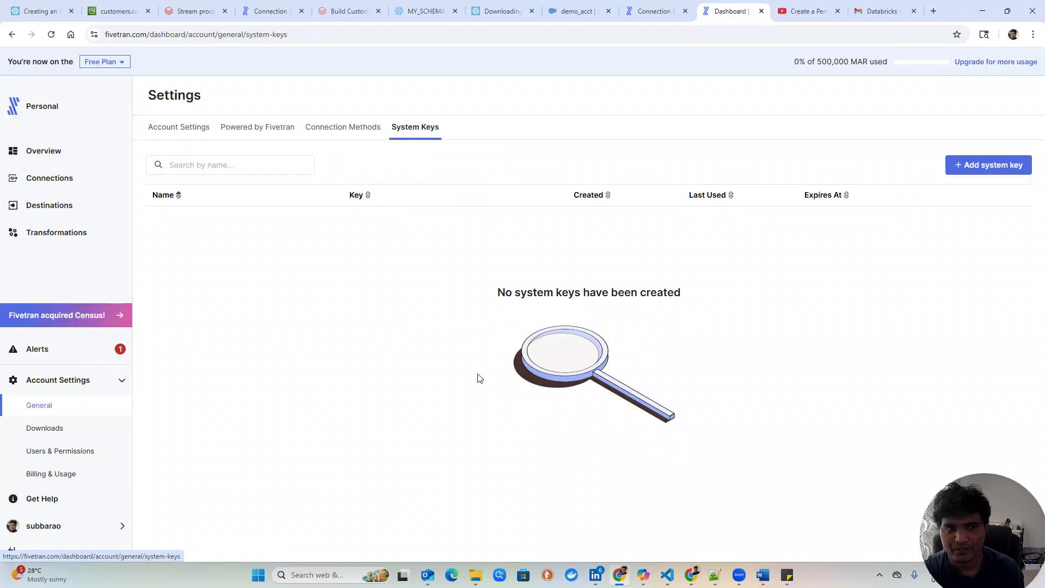